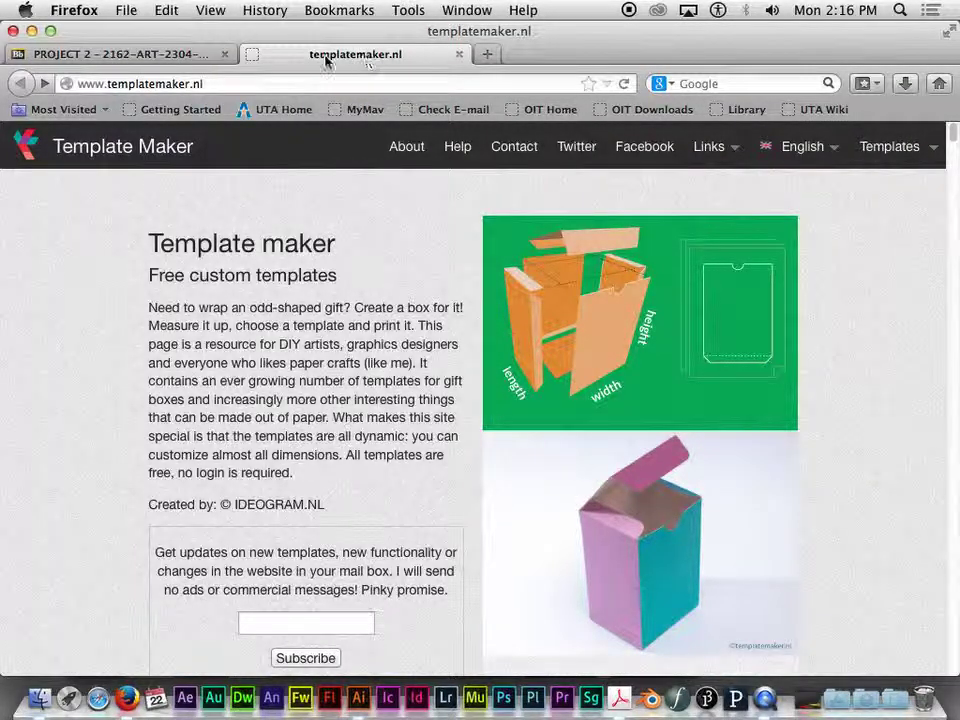
Open the Demo Packaging Template from the Project 2 Additional Resources page and save its PDF to the computer.
{"action": "left_click", "coordinate": [135, 57]}
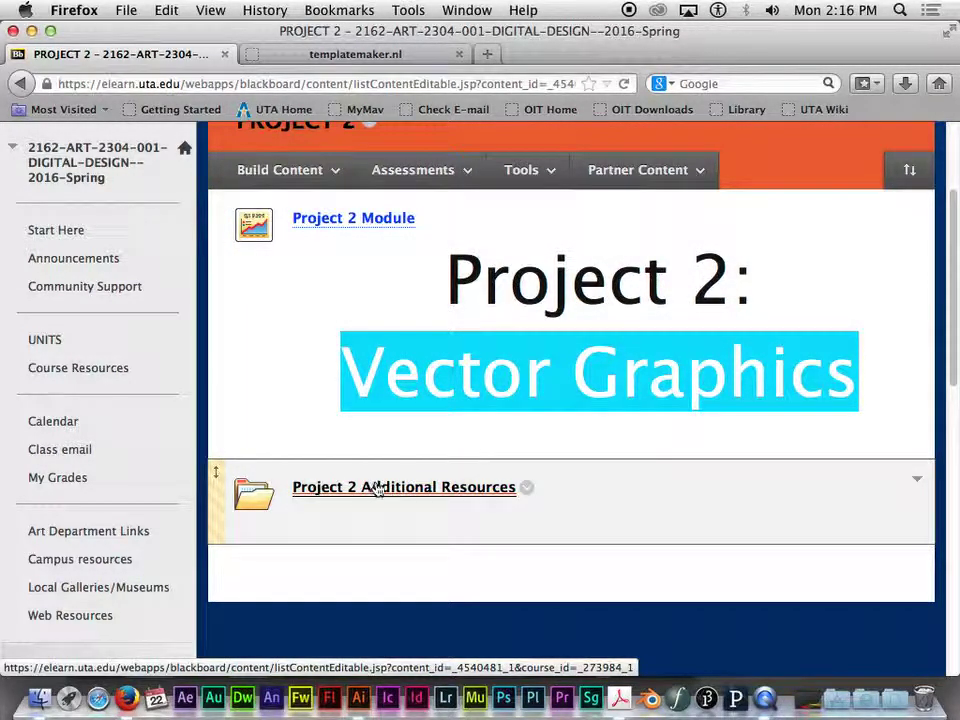
{"action": "left_click", "coordinate": [411, 496]}
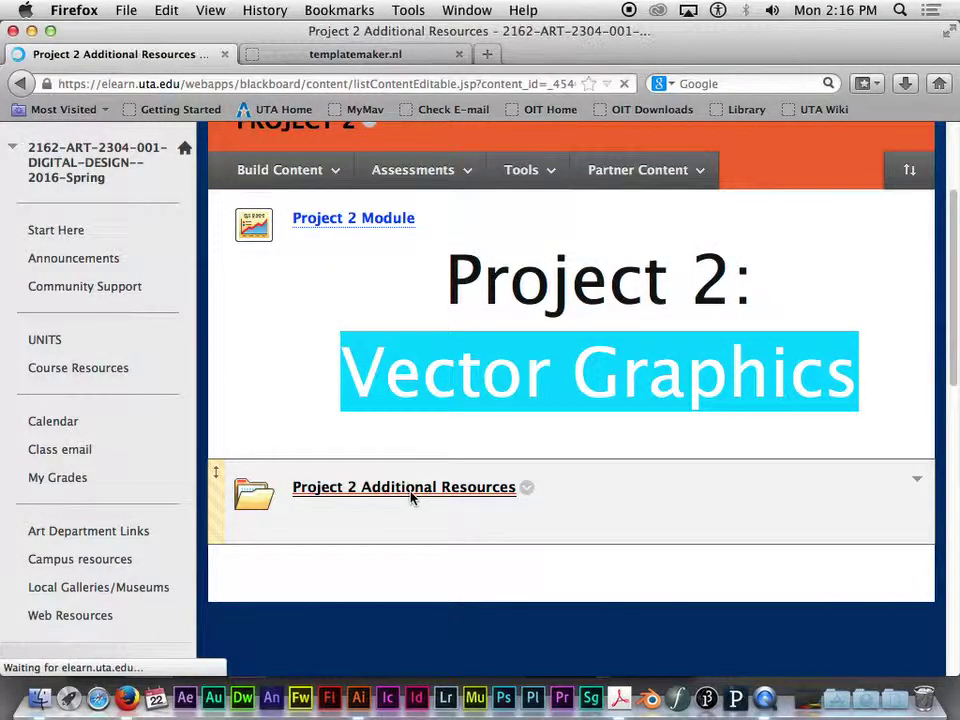
{"action": "scroll", "coordinate": [483, 492], "scroll_direction": "down", "scroll_amount": 10}
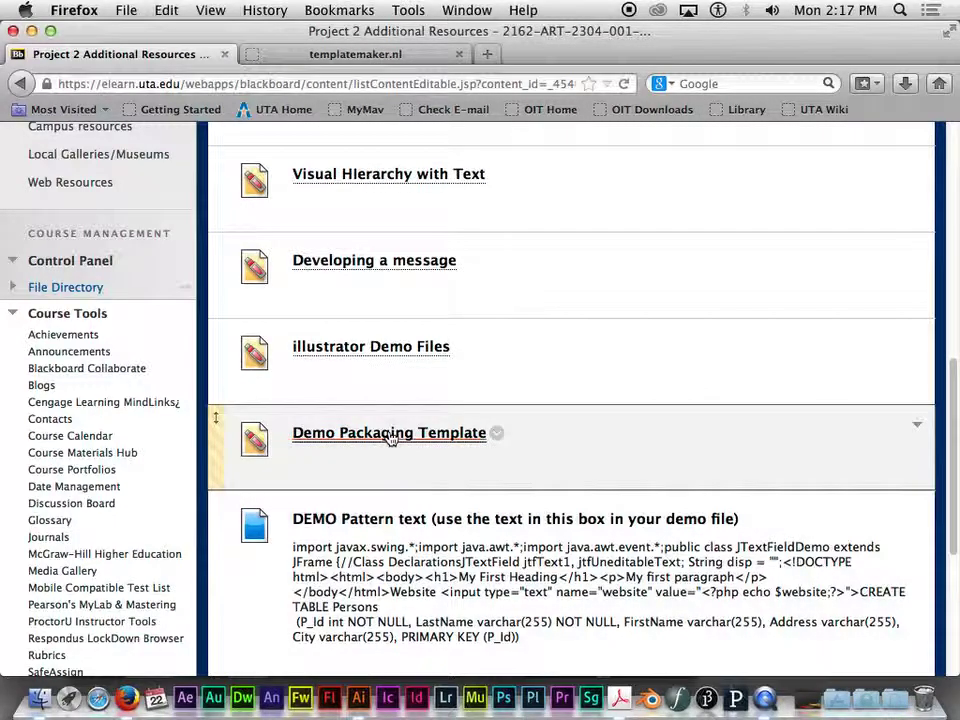
{"action": "left_click", "coordinate": [353, 437]}
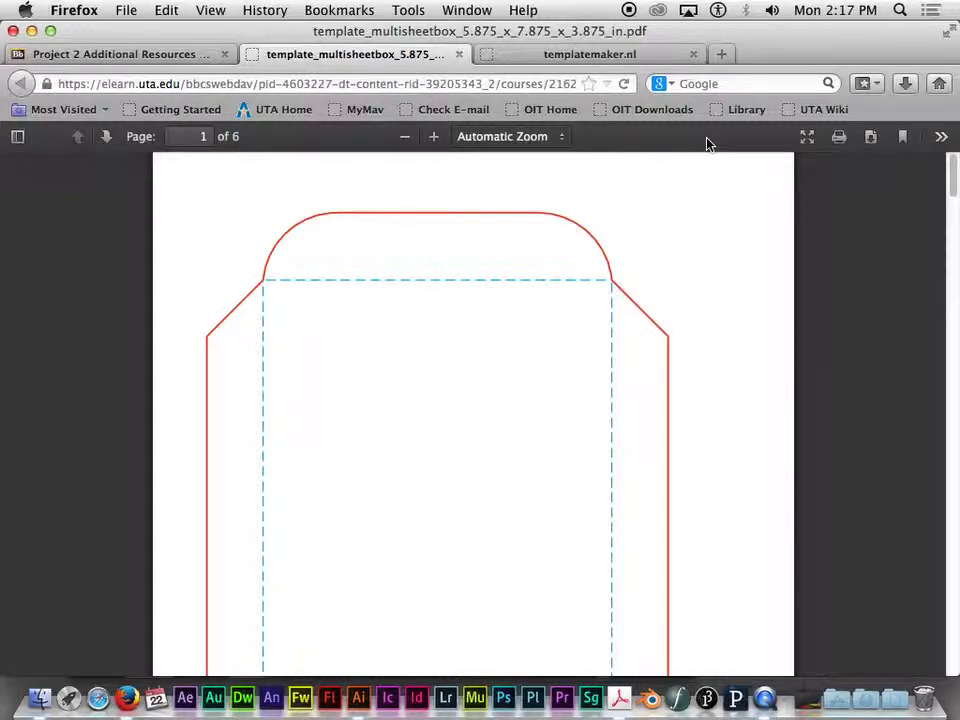
{"action": "left_click", "coordinate": [871, 137]}
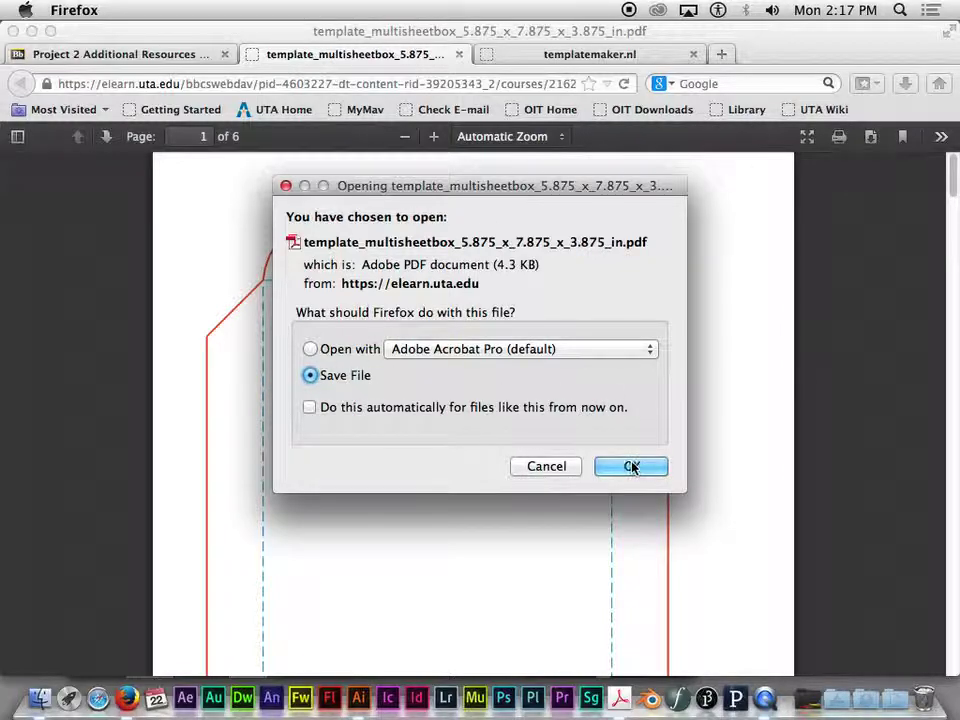
{"action": "left_click", "coordinate": [631, 467]}
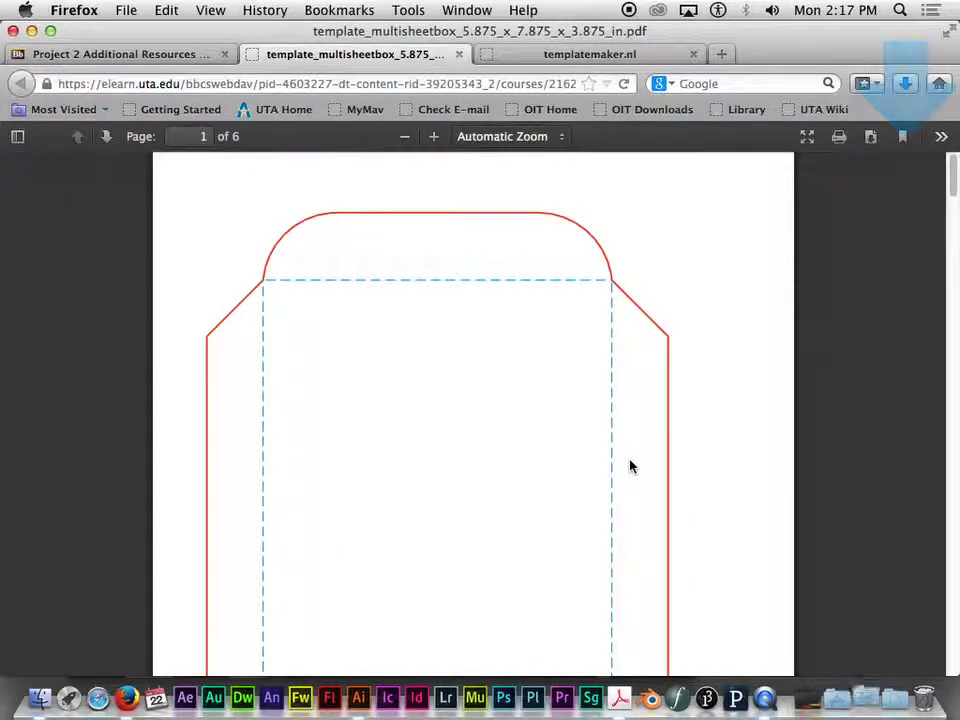
Reveal the downloaded multi-sheet box template PDF in its Finder folder, and close the open Finder windows.
{"action": "left_click", "coordinate": [904, 86]}
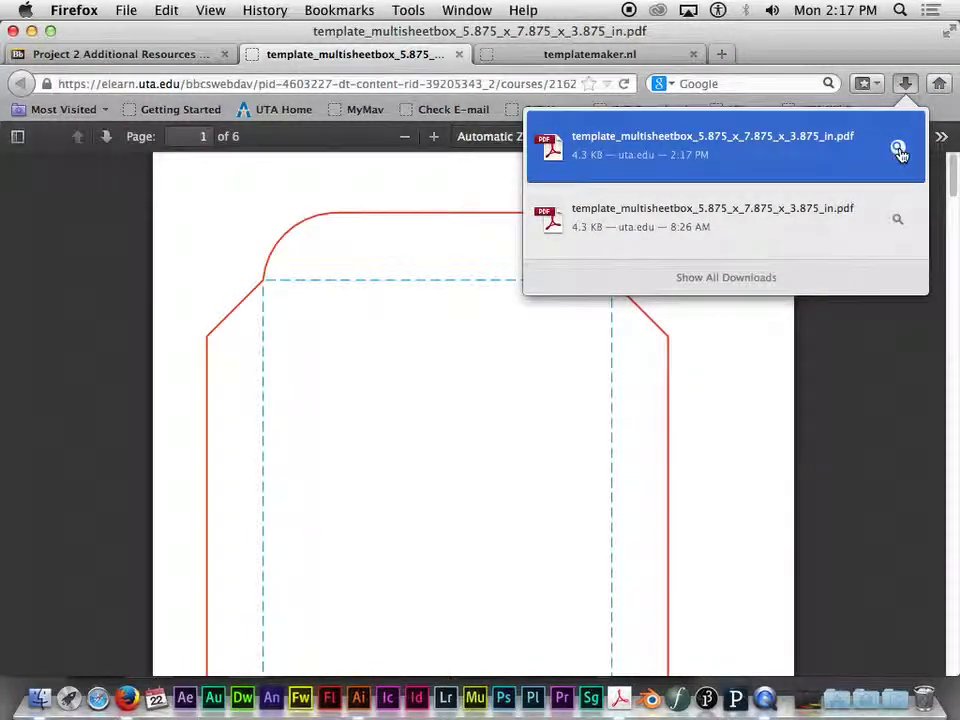
{"action": "left_click", "coordinate": [906, 84]}
{"action": "left_click", "coordinate": [906, 85]}
{"action": "left_click", "coordinate": [905, 85]}
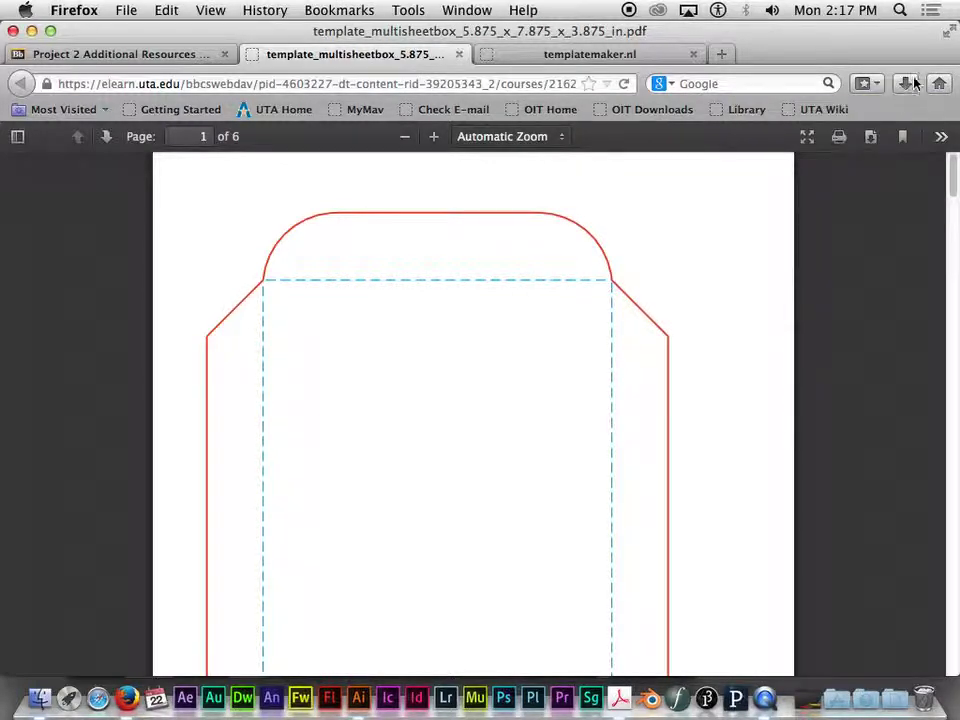
{"action": "left_click", "coordinate": [910, 88]}
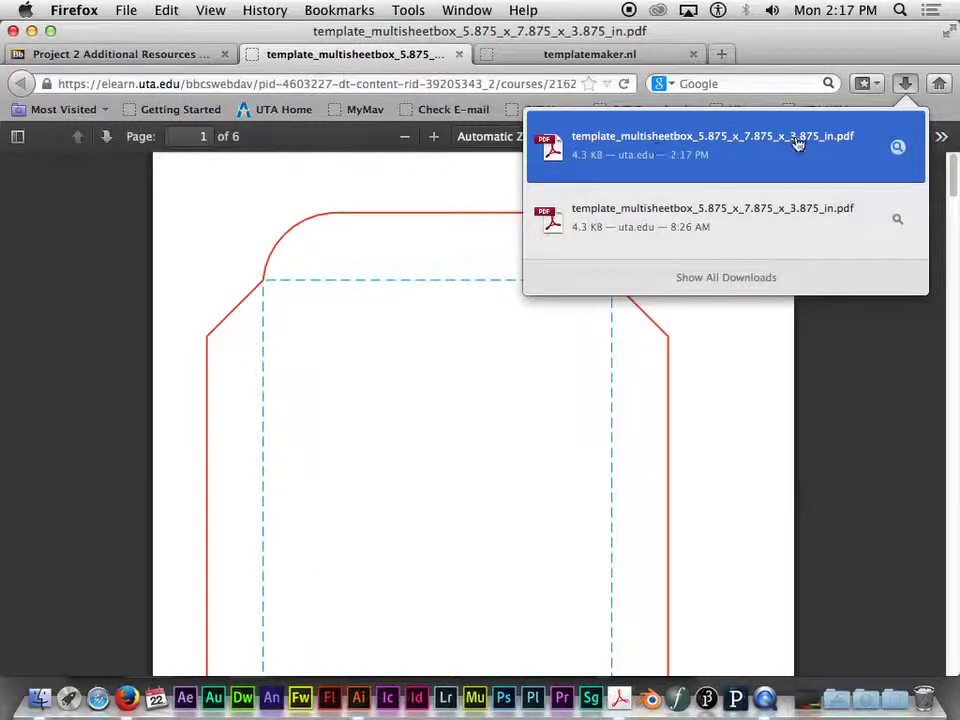
{"action": "left_click", "coordinate": [900, 153]}
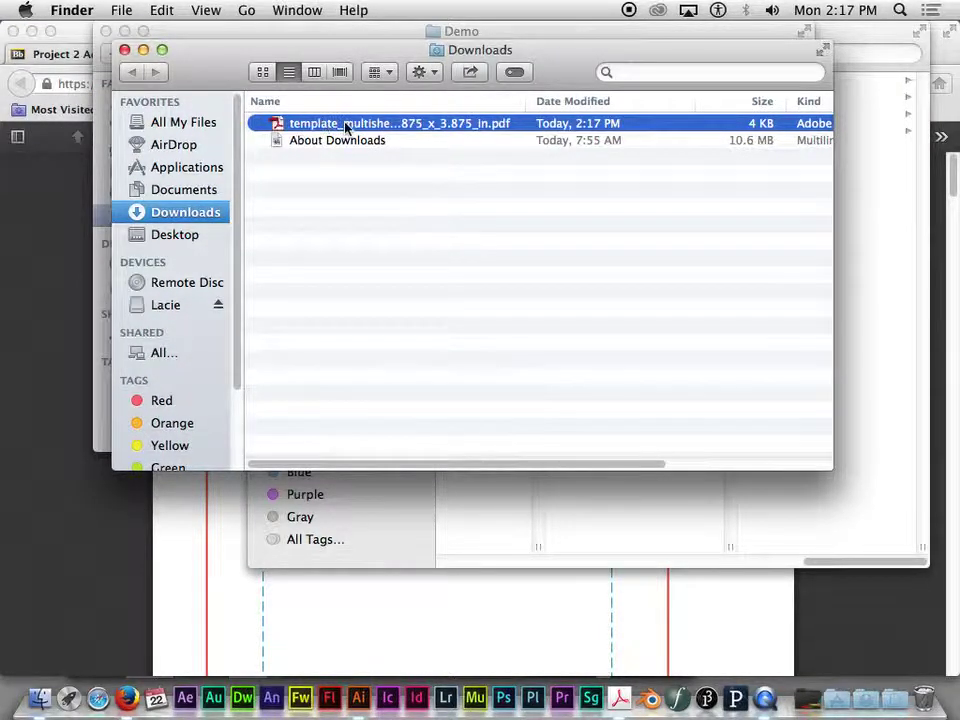
{"action": "left_click", "coordinate": [124, 50]}
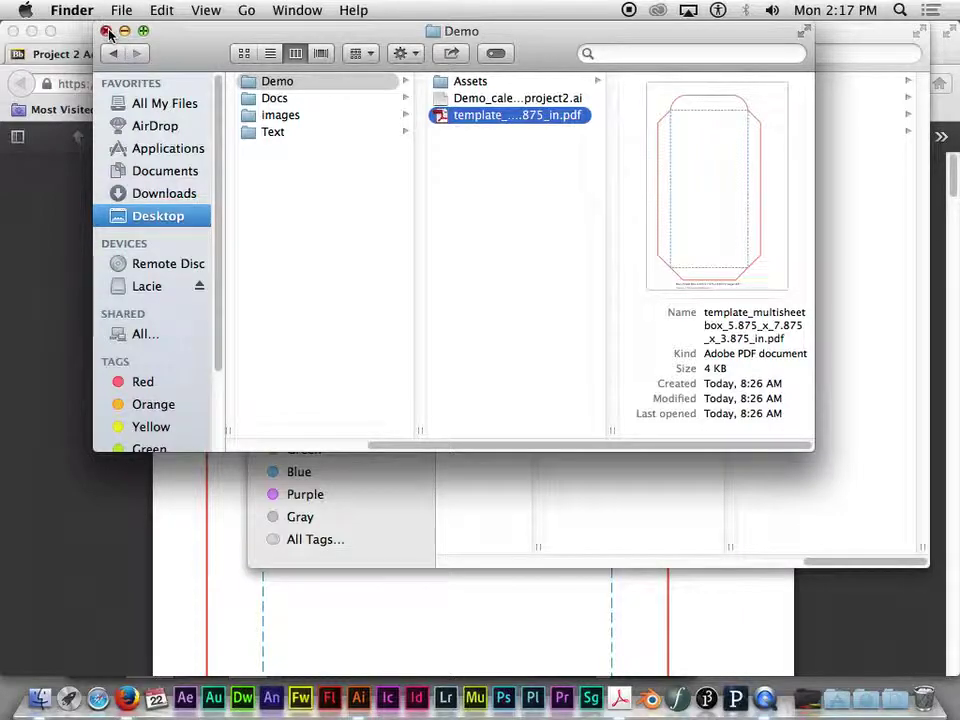
{"action": "left_click", "coordinate": [105, 31]}
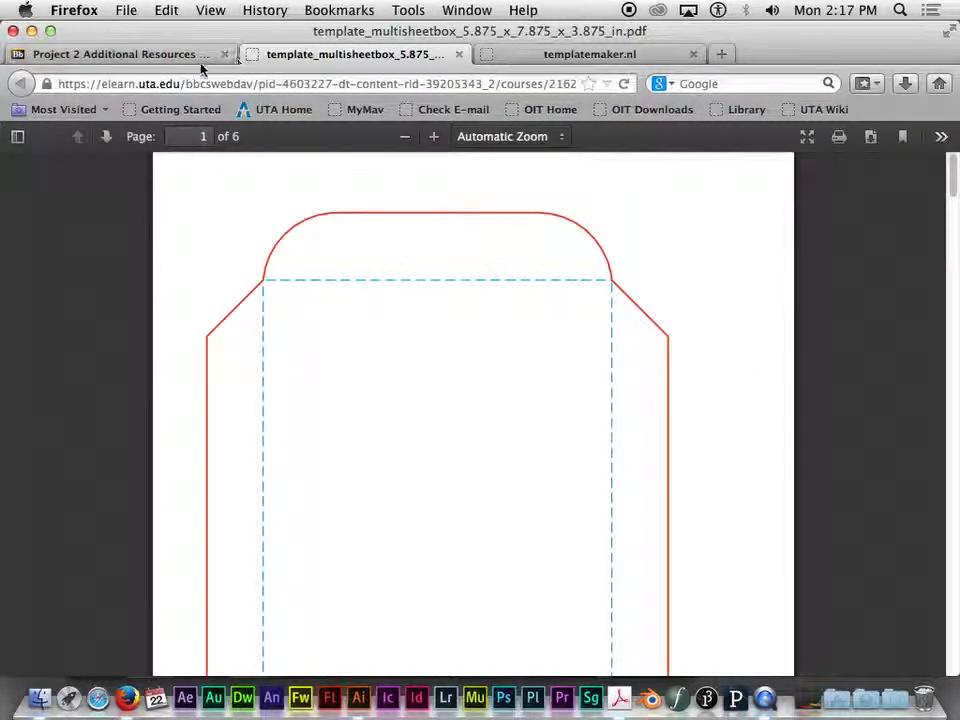
Switch to Illustrator and bring the blank second artboard into full view at 50% zoom.
{"action": "left_click", "coordinate": [358, 697]}
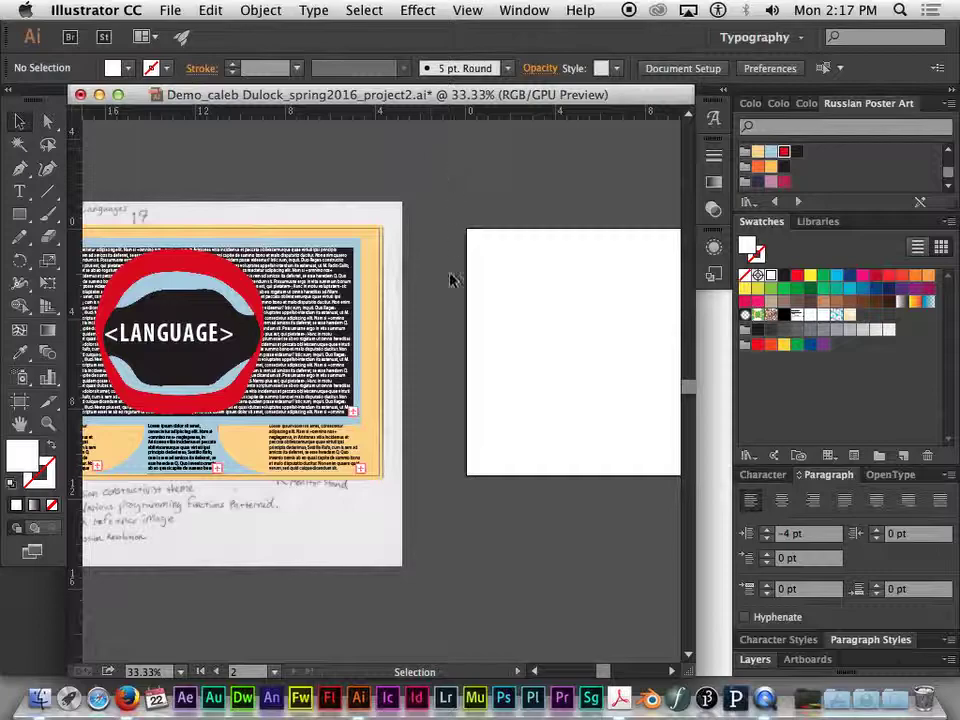
{"action": "left_click_drag", "start_coordinate": [609, 672], "coordinate": [605, 673]}
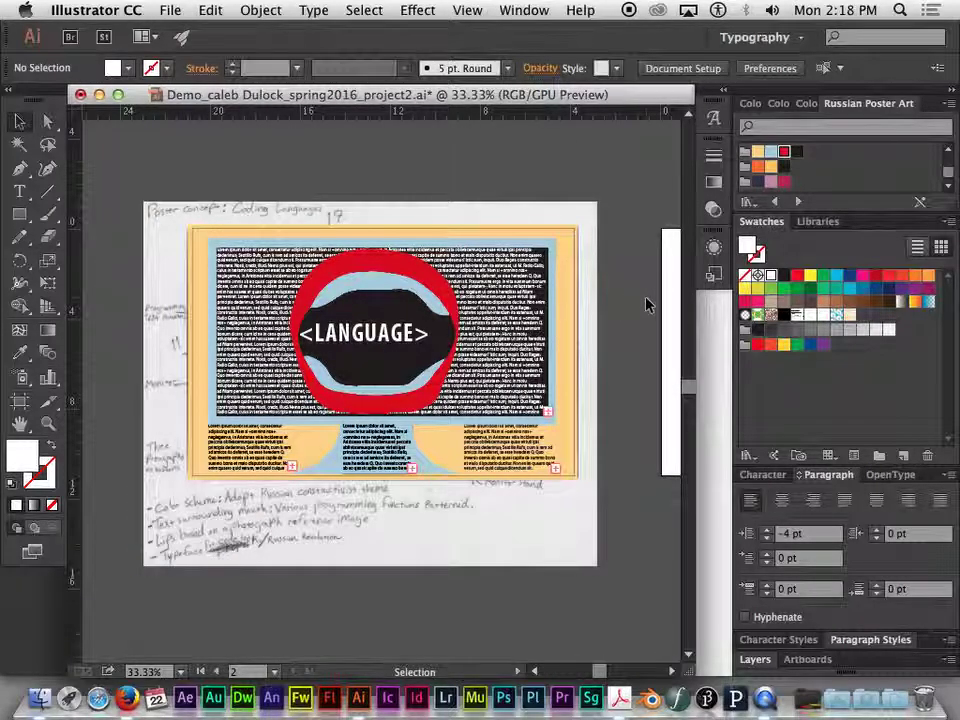
{"action": "key", "text": "space"}
{"action": "left_click_drag", "start_coordinate": [643, 324], "coordinate": [229, 339]}
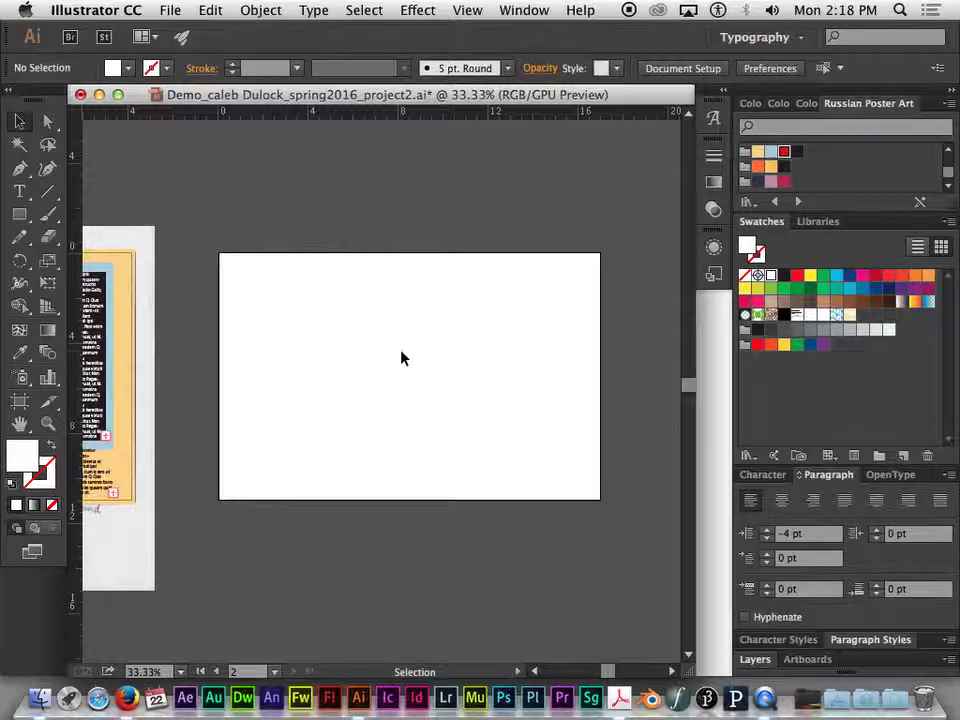
{"action": "key", "text": "space"}
{"action": "mouse_move", "coordinate": [403, 356]}
{"action": "left_mouse_down"}
{"action": "mouse_move", "coordinate": [392, 354]}
{"action": "mouse_move", "coordinate": [409, 358]}
{"action": "left_mouse_up"}
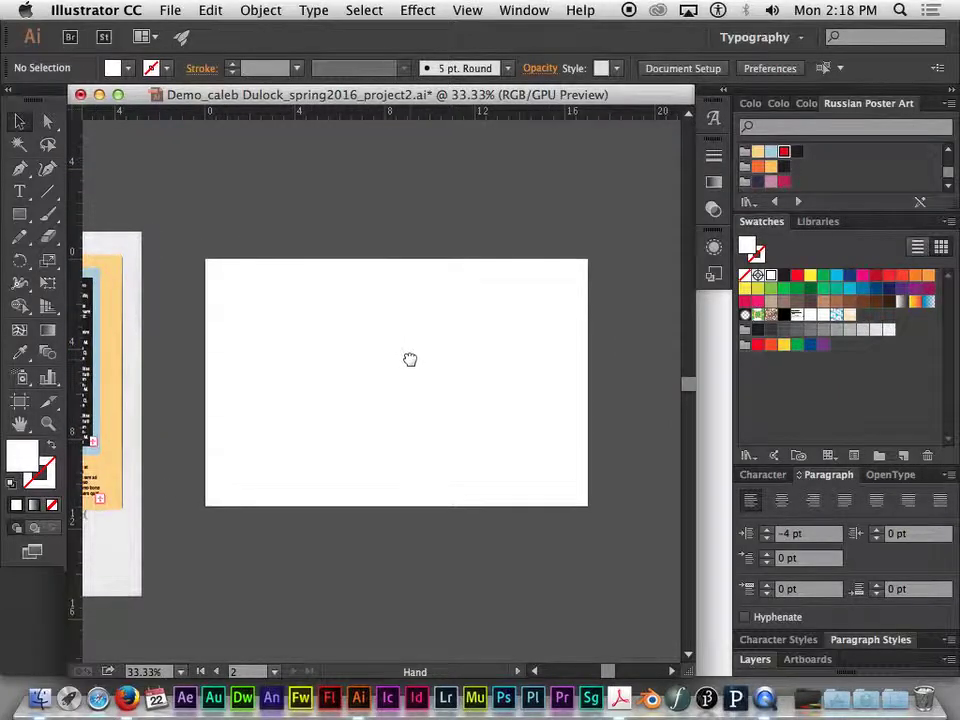
{"action": "key", "text": "super+equal"}
{"action": "key", "text": "space"}
{"action": "left_click_drag", "start_coordinate": [510, 351], "coordinate": [493, 353]}
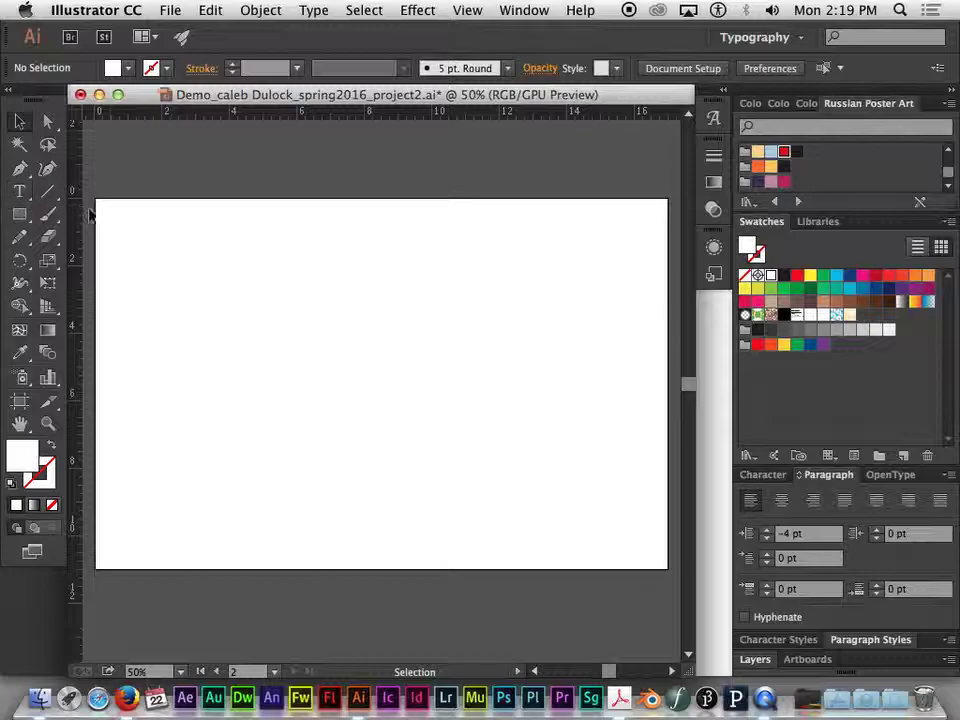
Set the default fill colour to black with nothing selected on the artboard.
{"action": "left_click", "coordinate": [21, 194]}
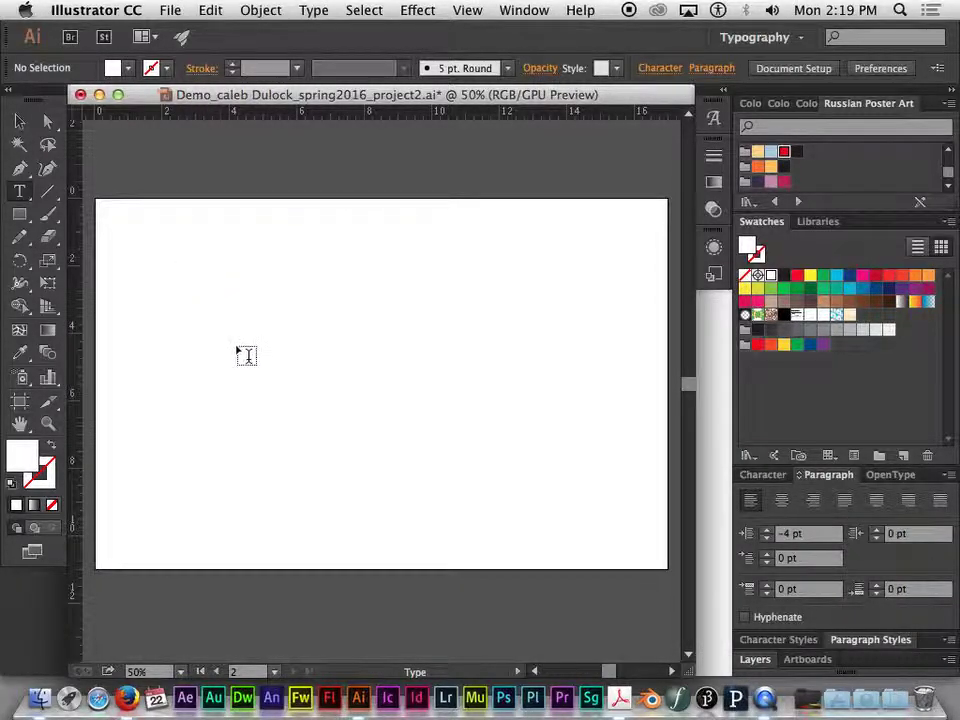
{"action": "key", "text": "v"}
{"action": "left_click", "coordinate": [130, 69]}
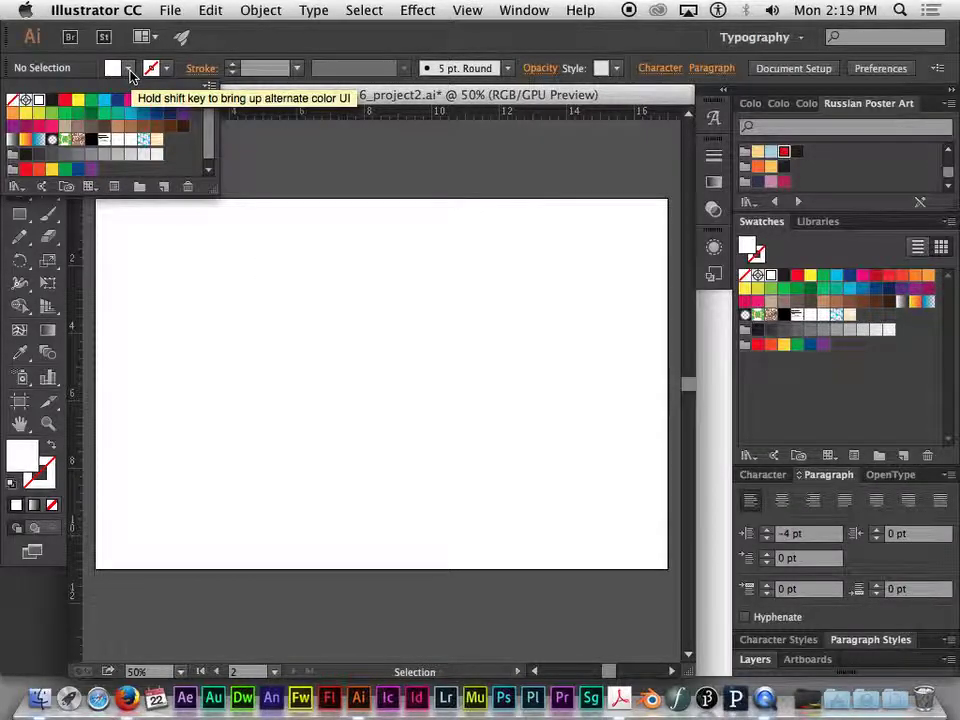
{"action": "left_click", "coordinate": [51, 100]}
{"action": "left_click", "coordinate": [131, 69]}
{"action": "left_click", "coordinate": [131, 69]}
{"action": "key", "text": "Escape"}
Create an area text frame about 3.3 by 2 in near the artboard's upper-left corner and fill it with repeated "asd" words.
{"action": "key", "text": "t"}
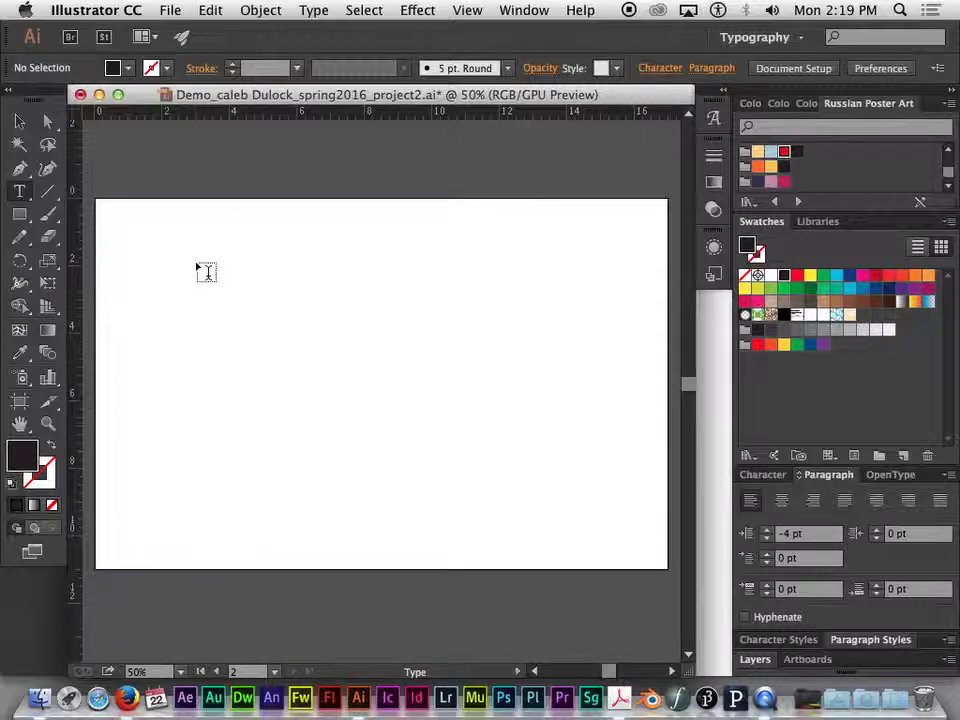
{"action": "left_click_drag", "start_coordinate": [181, 229], "coordinate": [293, 298]}
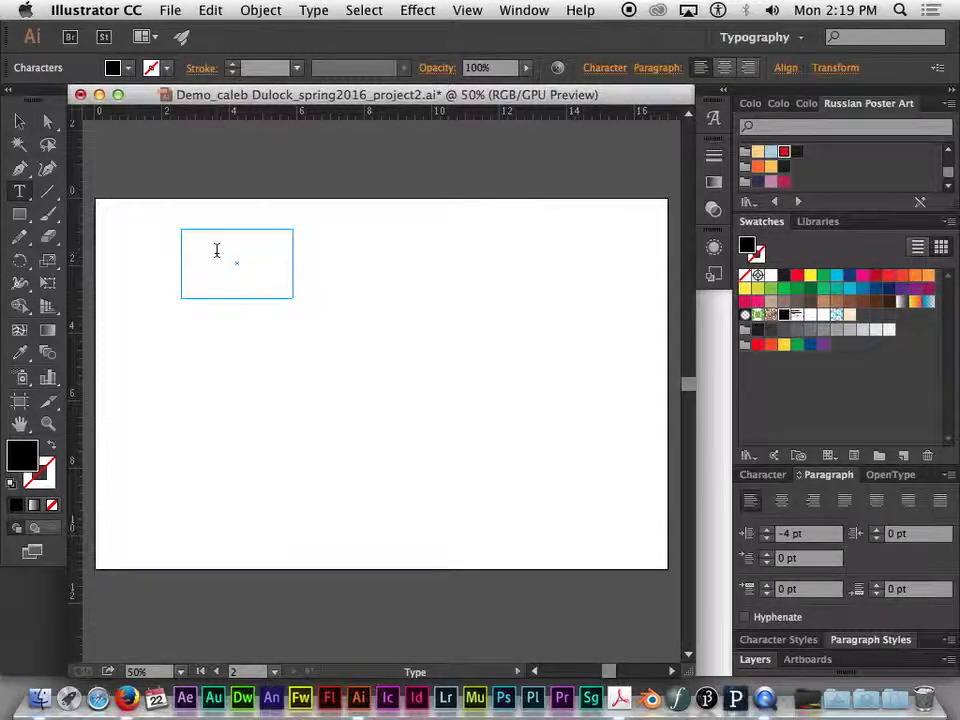
{"action": "type", "text": "asd asd asd asd"}
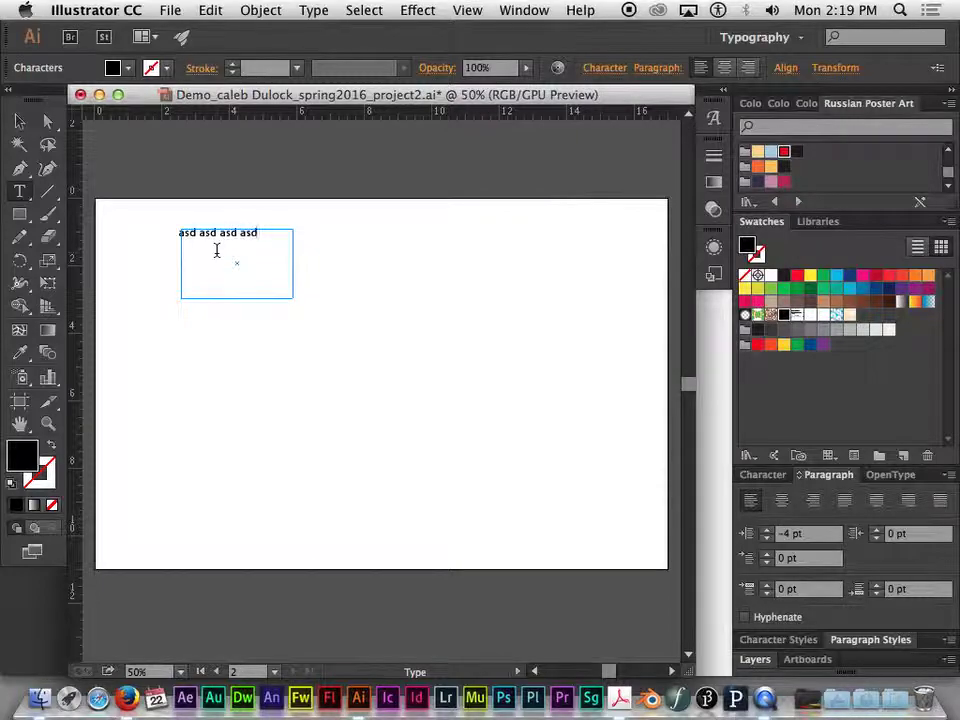
{"action": "type", "text": " asd asd asd asd asd asd asd asd asd asd asd"}
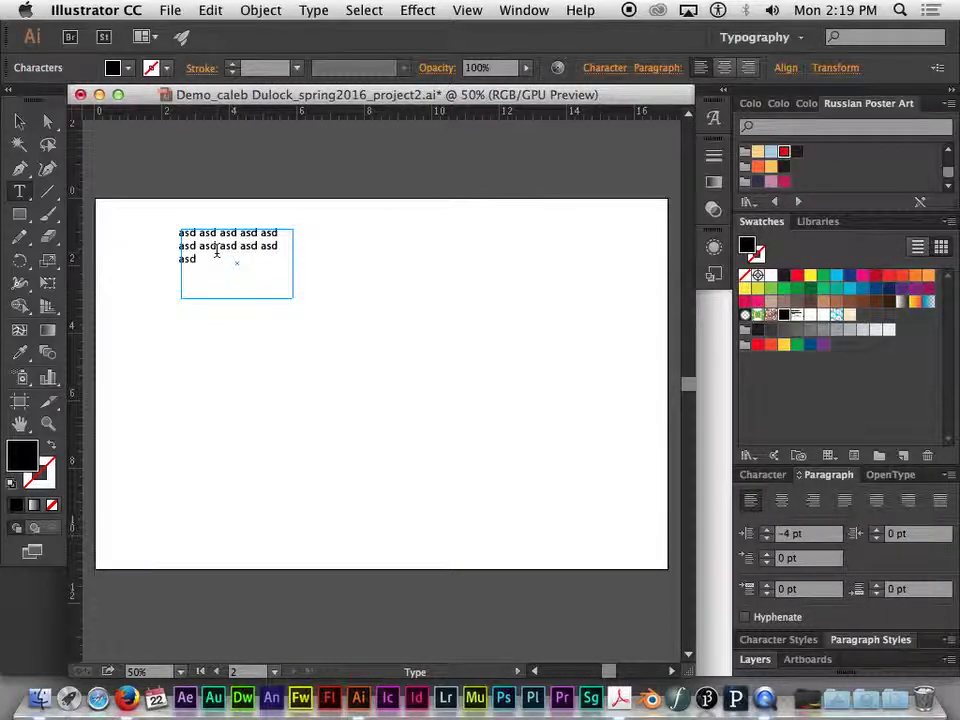
{"action": "type", "text": " asd asd asd asd asd asd asd asd asd"}
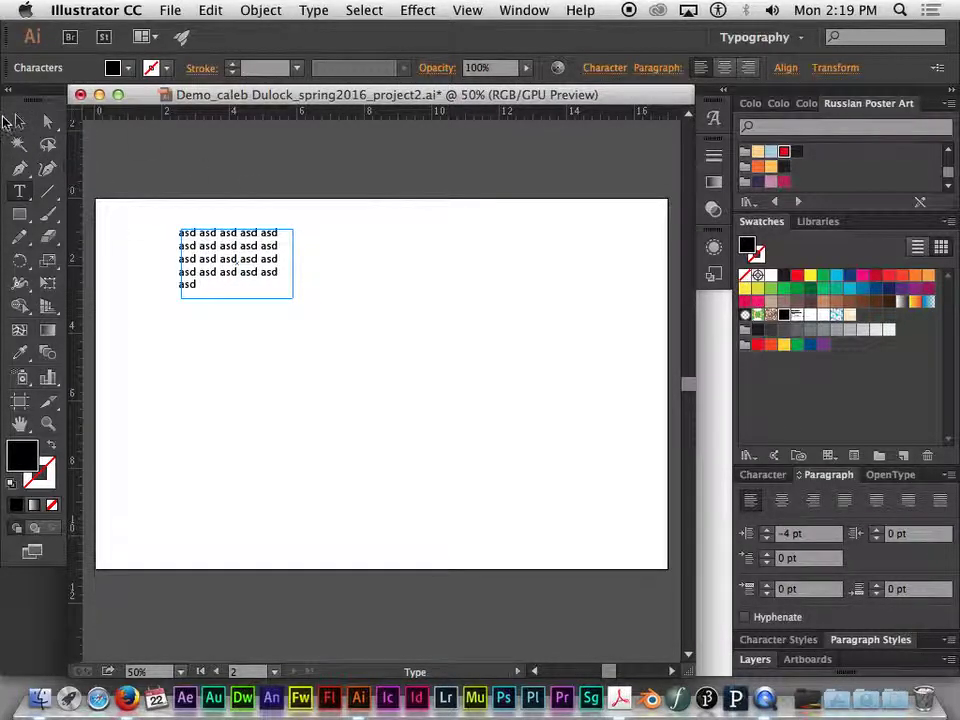
Reposition the "asd" text frame slightly inward from the artboard's upper-left corner.
{"action": "left_click", "coordinate": [23, 122]}
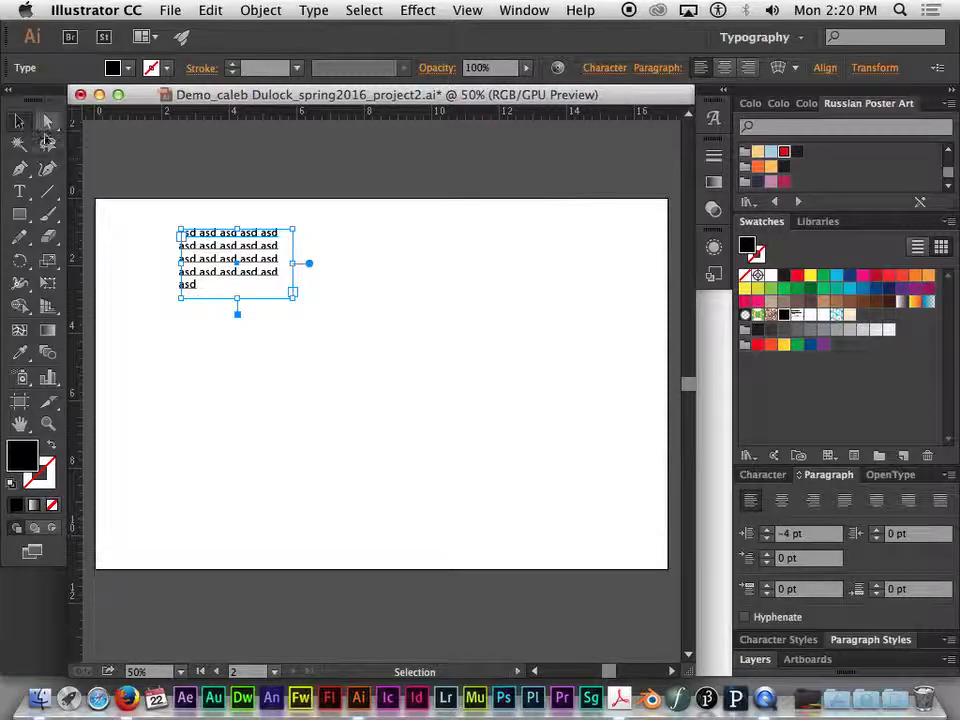
{"action": "left_click_drag", "start_coordinate": [251, 242], "coordinate": [276, 264]}
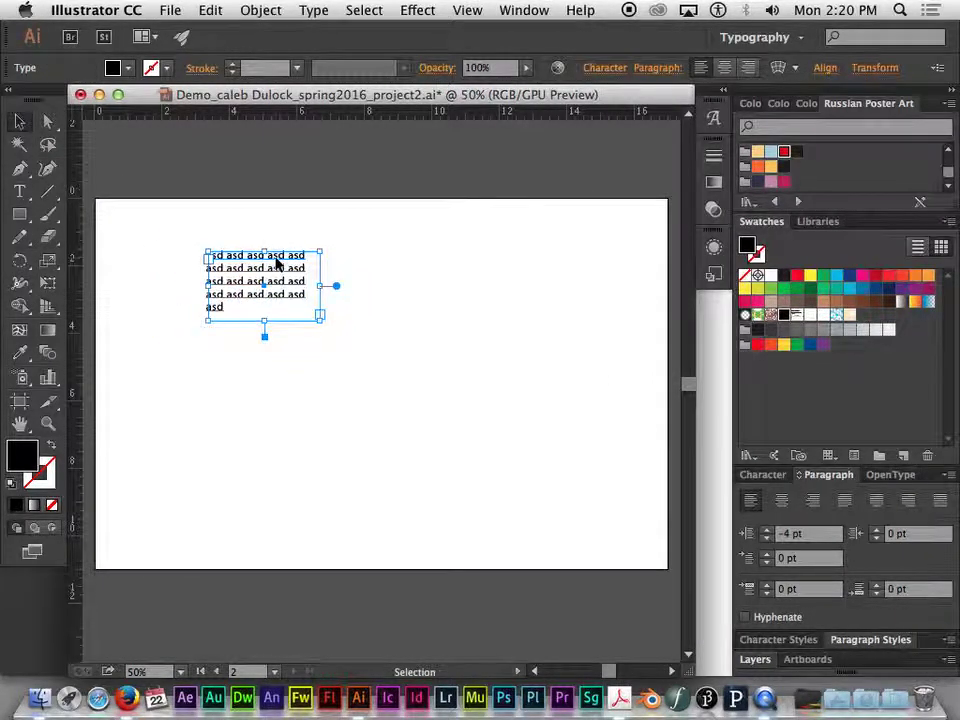
{"action": "key", "text": "super+equal"}
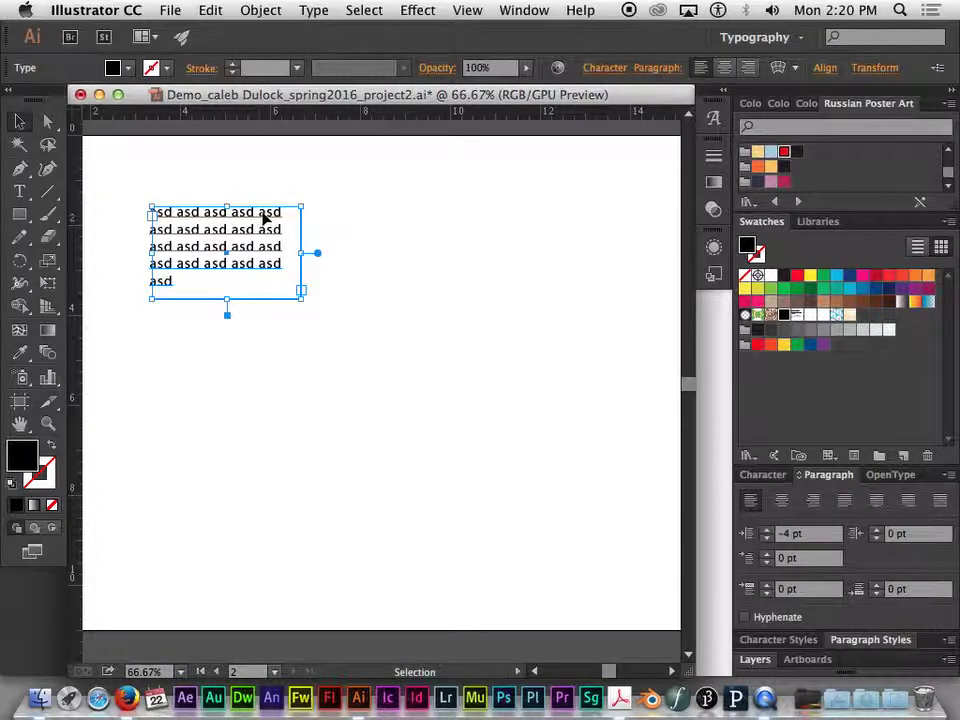
{"action": "left_click_drag", "start_coordinate": [268, 218], "coordinate": [264, 201]}
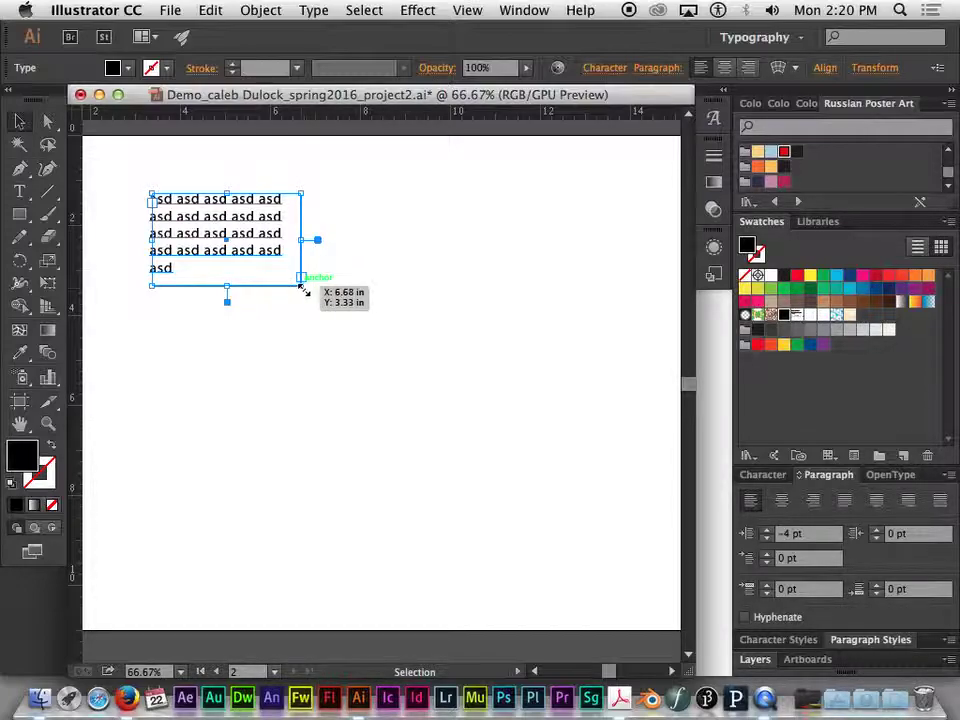
Resize the text frame to about 1.6 by 1.2 in so only three lines of two words fit and the rest overflows.
{"action": "left_click_drag", "start_coordinate": [302, 288], "coordinate": [283, 252]}
{"action": "left_click_drag", "start_coordinate": [236, 301], "coordinate": [238, 245]}
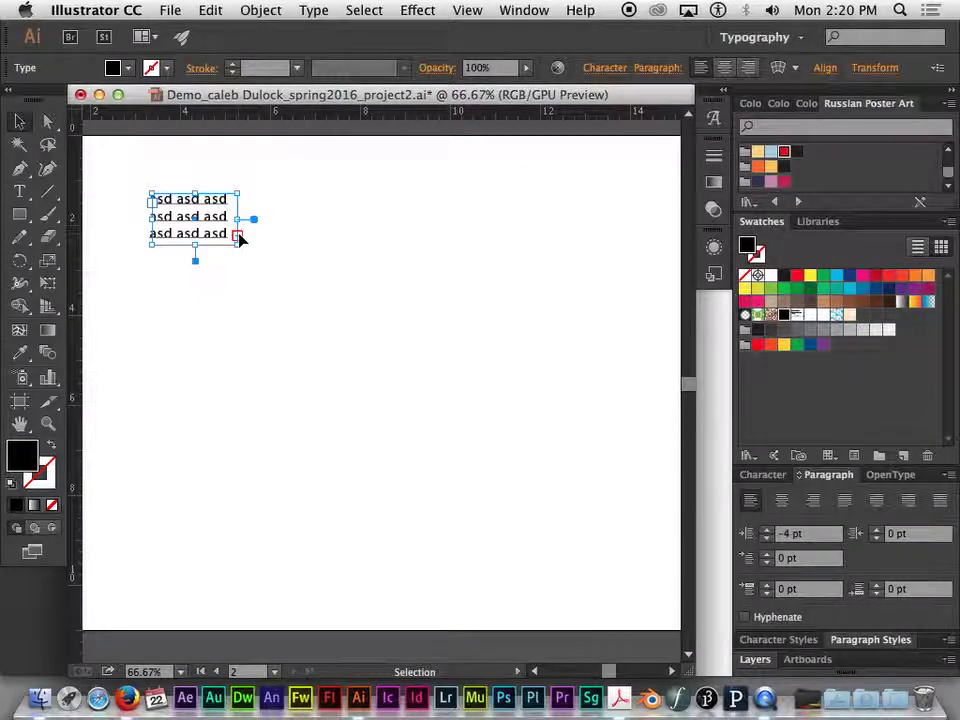
{"action": "key", "text": "super+equal"}
{"action": "left_click_drag", "start_coordinate": [239, 234], "coordinate": [404, 428]}
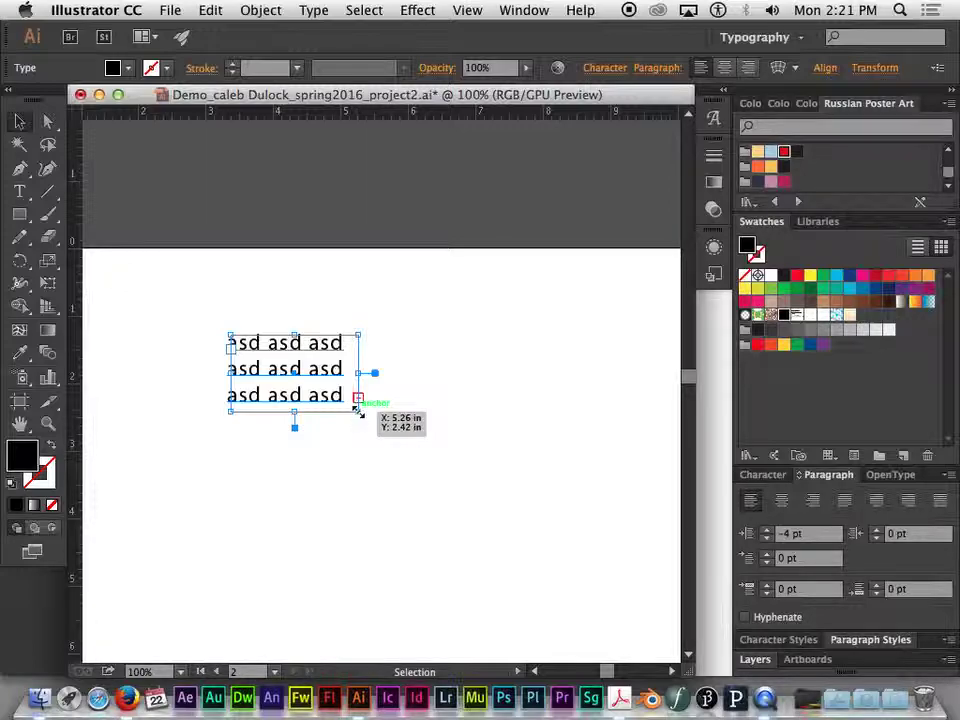
{"action": "left_click_drag", "start_coordinate": [359, 410], "coordinate": [401, 494]}
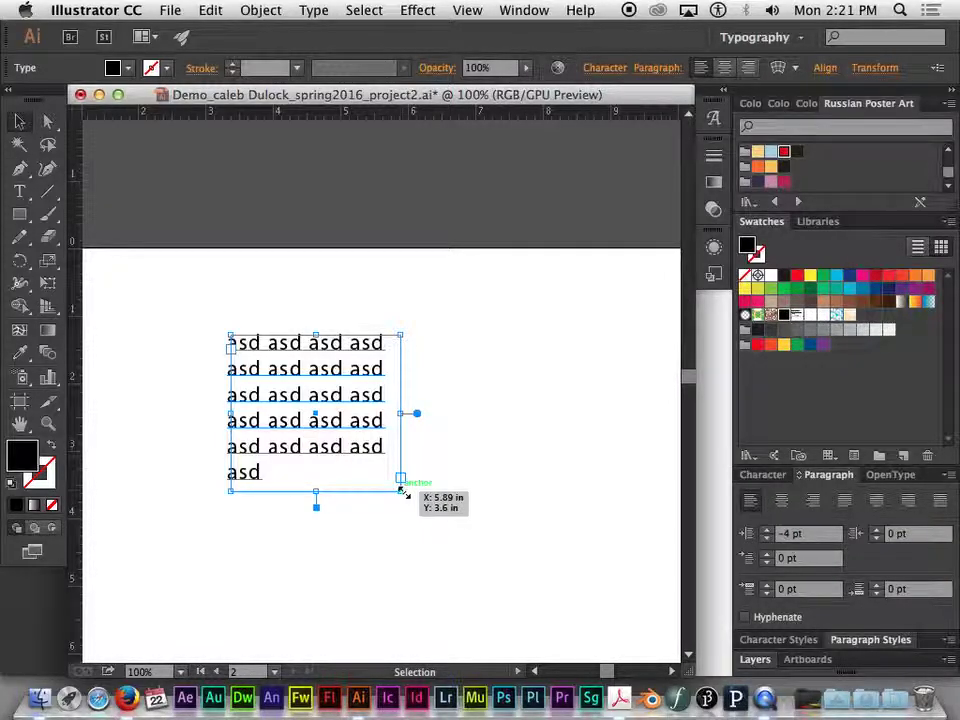
{"action": "left_click_drag", "start_coordinate": [401, 494], "coordinate": [337, 399]}
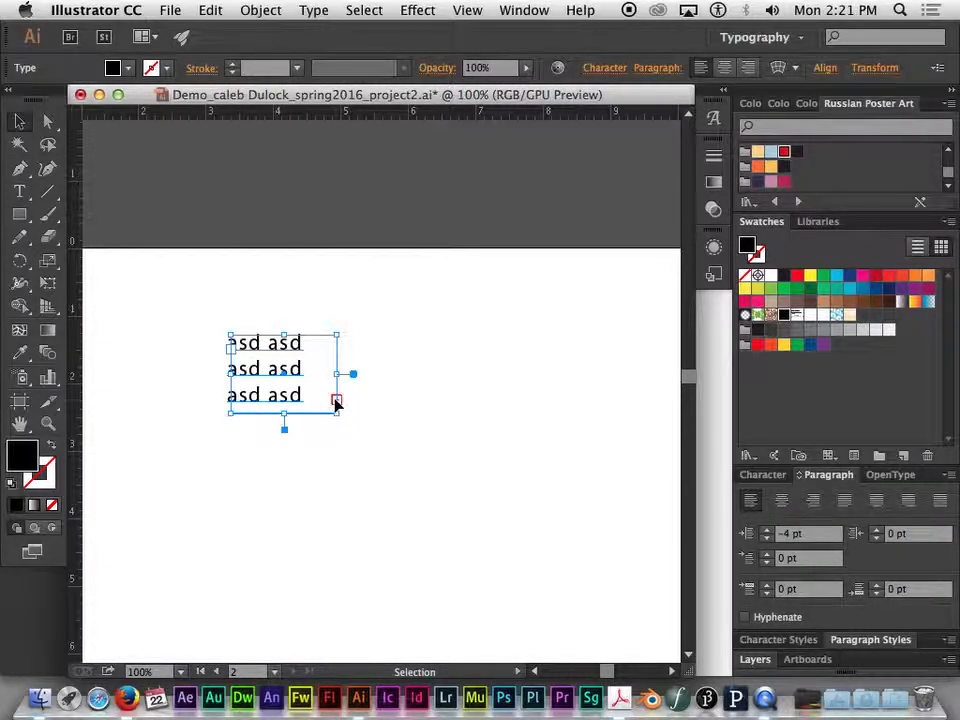
Flow the overflow text into a new linked frame about 2.1 by 2 in beside the first, and move it up and closer.
{"action": "key", "text": "t"}
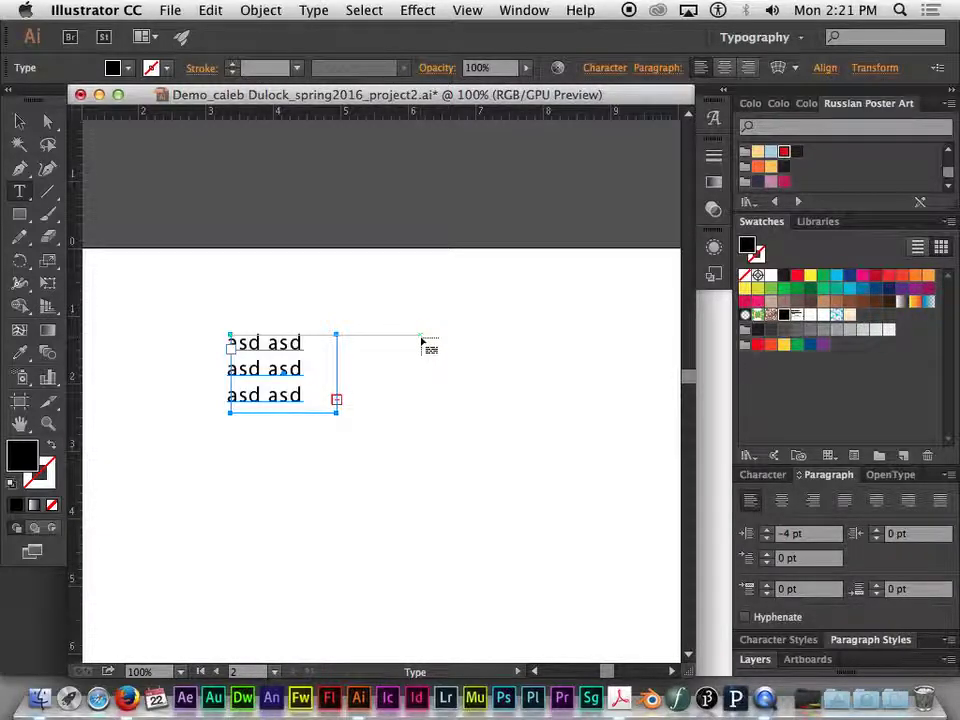
{"action": "left_click_drag", "start_coordinate": [406, 336], "coordinate": [548, 466]}
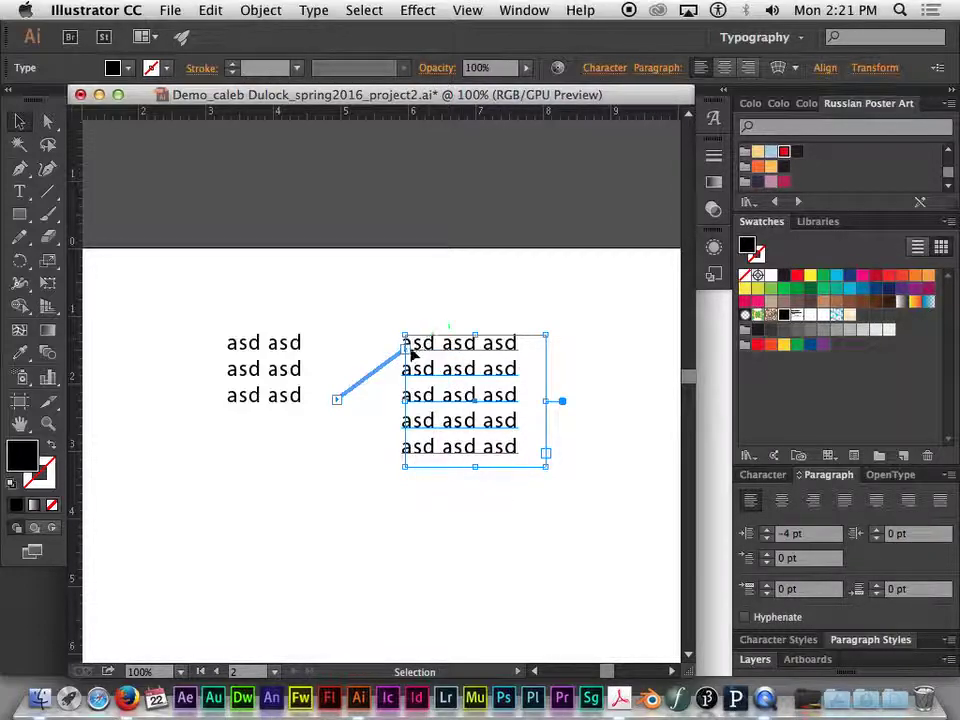
{"action": "left_click_drag", "start_coordinate": [405, 350], "coordinate": [370, 313]}
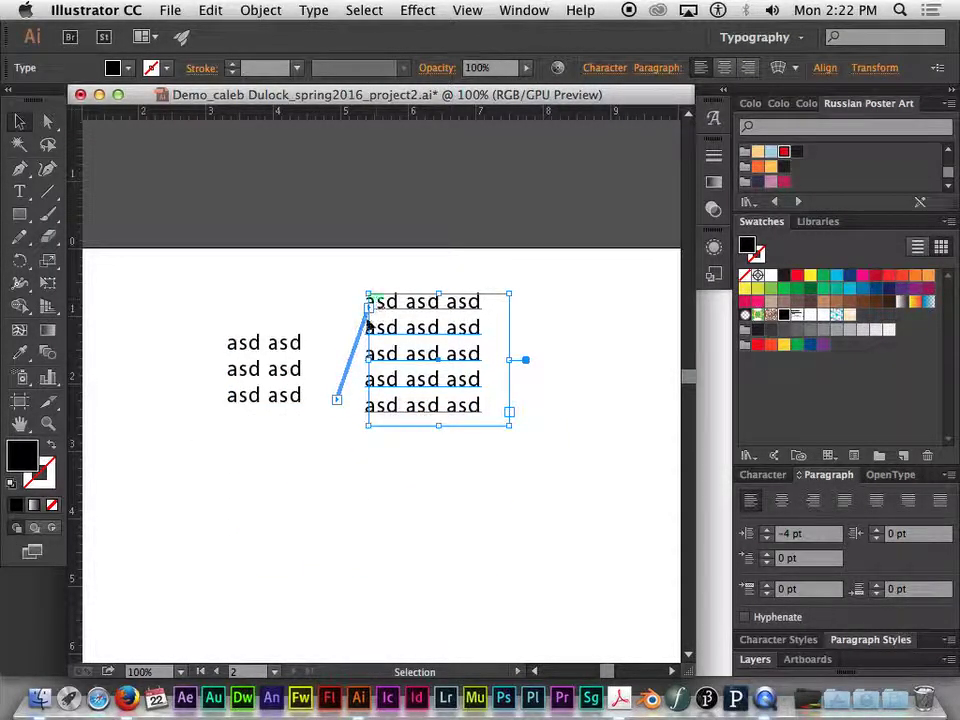
Move the first linked "asd" frame closer to the artboard's upper-left corner and reposition the second frame beside it.
{"action": "left_click_drag", "start_coordinate": [339, 405], "coordinate": [298, 343]}
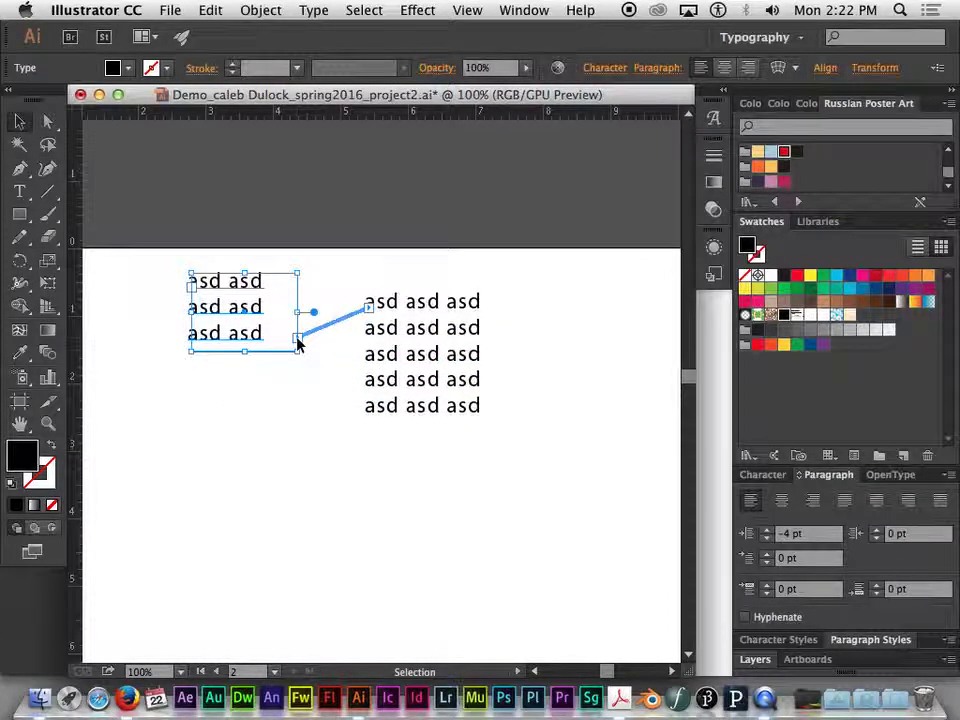
{"action": "key", "text": "t"}
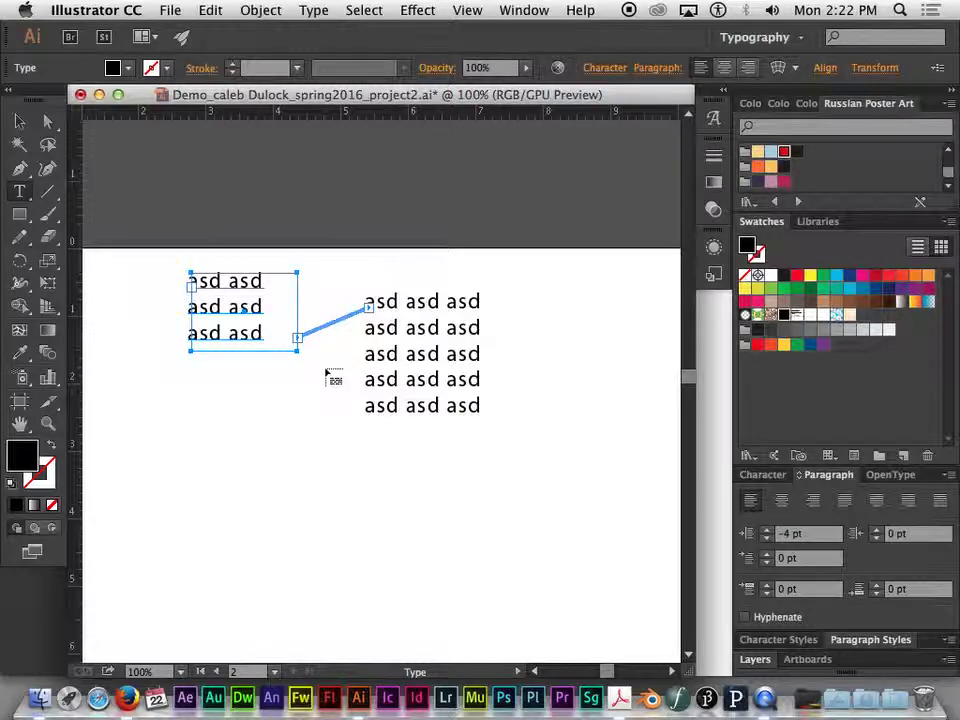
{"action": "left_click", "coordinate": [19, 120]}
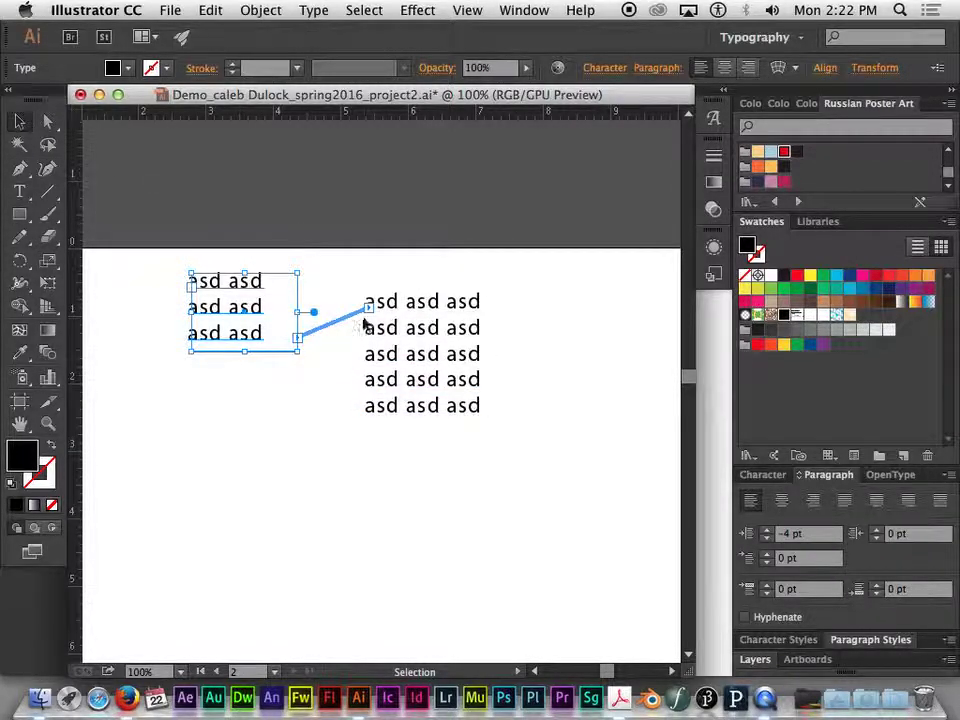
{"action": "left_click_drag", "start_coordinate": [422, 313], "coordinate": [400, 374]}
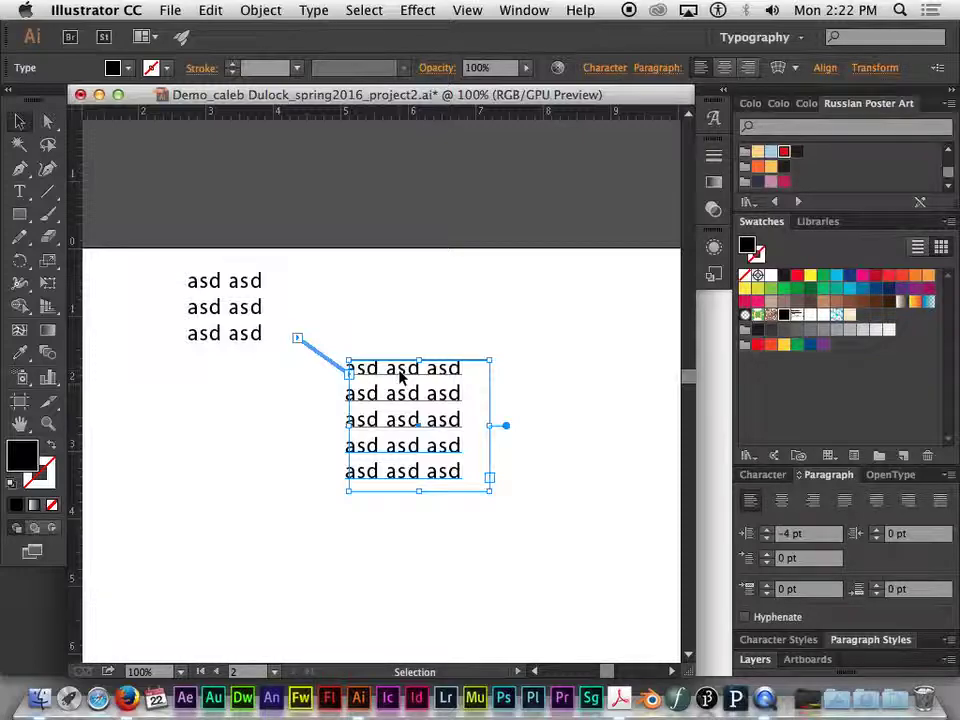
{"action": "left_click_drag", "start_coordinate": [446, 368], "coordinate": [437, 287]}
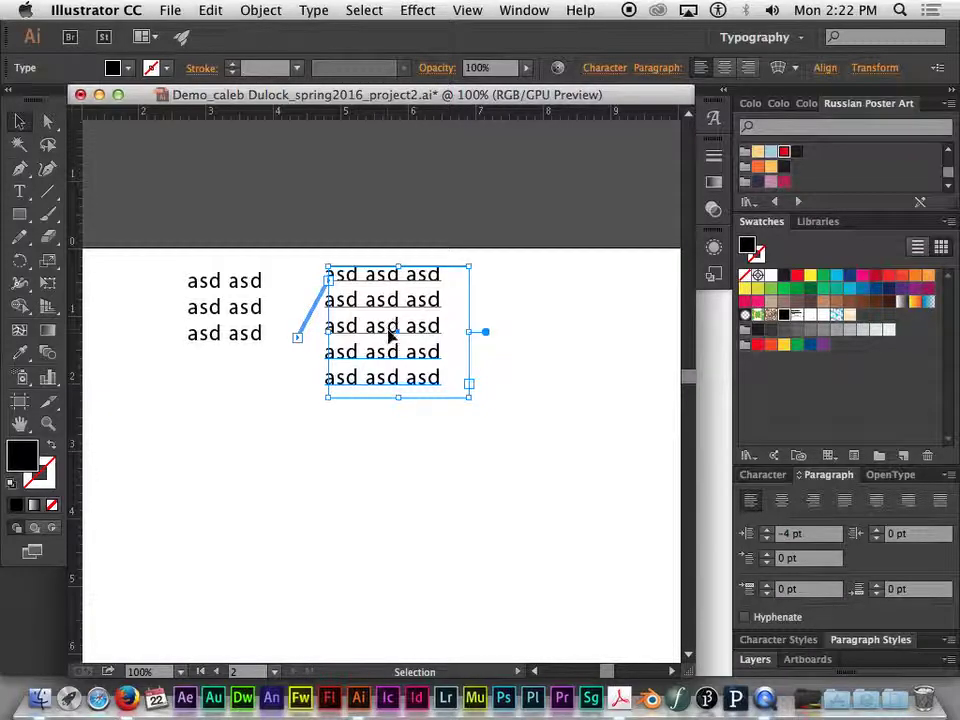
{"action": "left_click_drag", "start_coordinate": [390, 337], "coordinate": [400, 362]}
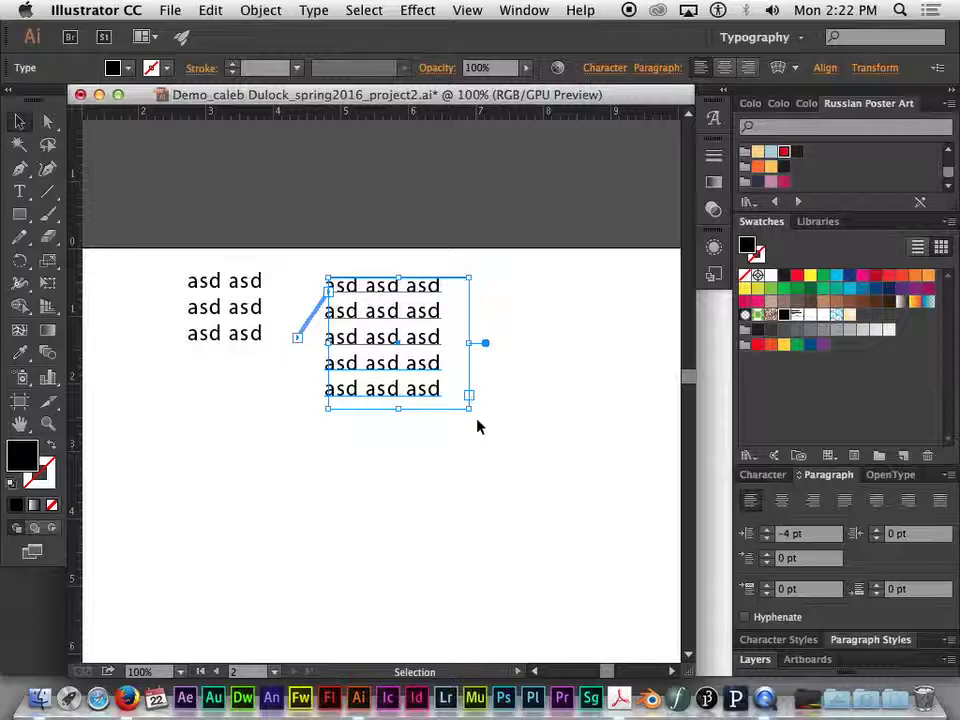
Rotate the second linked frame into a diamond orientation so its text reflows, shift it down and right, and straighten it.
{"action": "left_click_drag", "start_coordinate": [470, 397], "coordinate": [390, 440]}
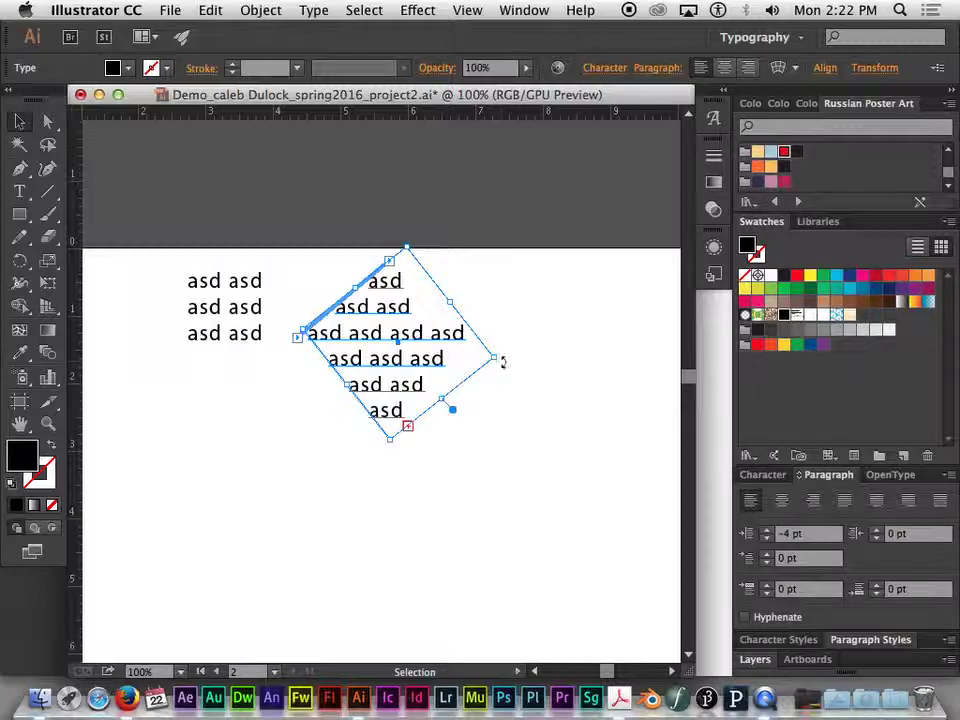
{"action": "left_click_drag", "start_coordinate": [501, 360], "coordinate": [418, 277]}
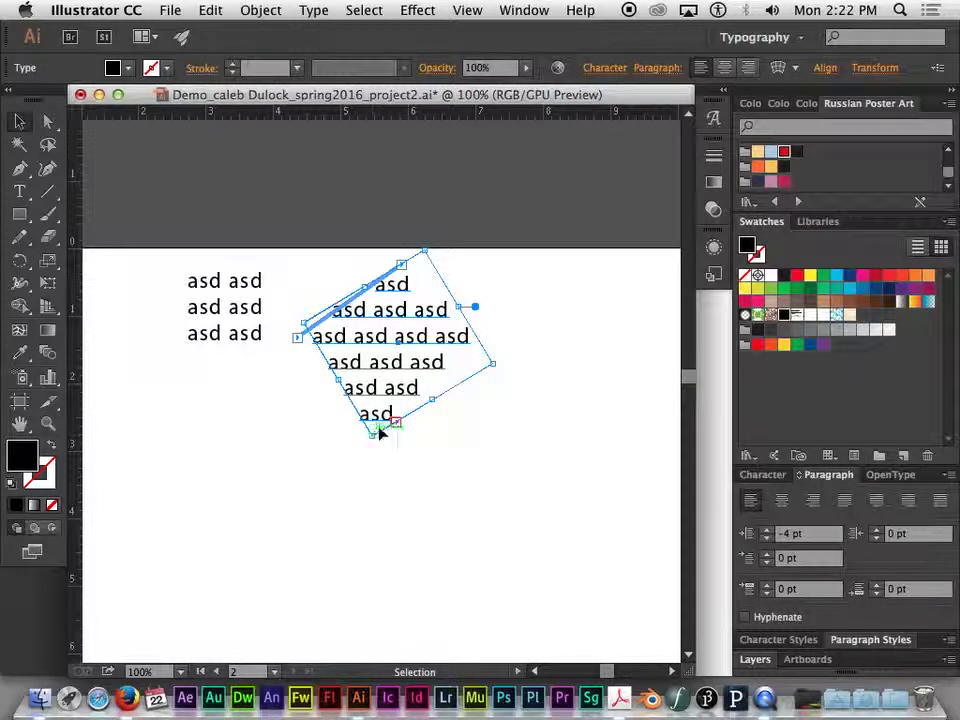
{"action": "left_click_drag", "start_coordinate": [430, 316], "coordinate": [487, 369]}
{"action": "left_click_drag", "start_coordinate": [489, 299], "coordinate": [453, 296]}
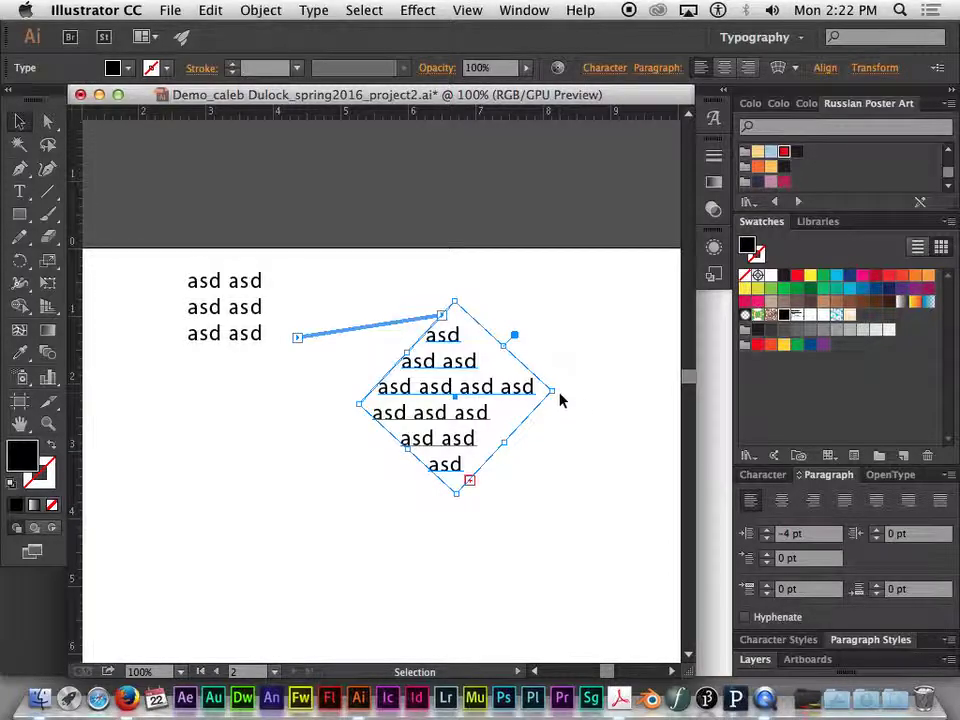
{"action": "left_click_drag", "start_coordinate": [561, 392], "coordinate": [525, 459]}
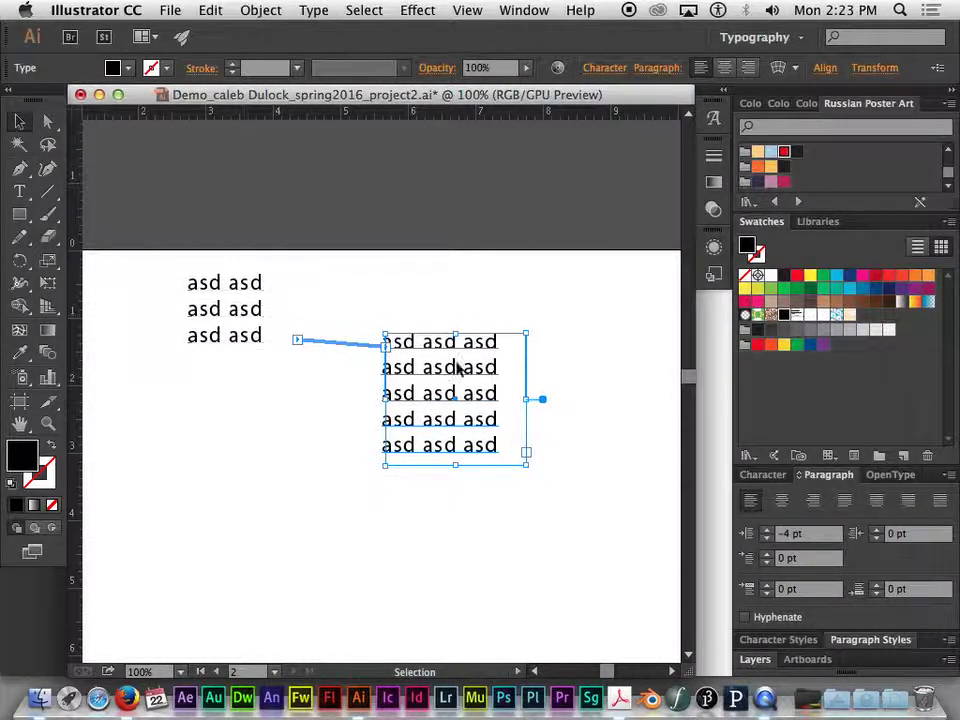
Delete both linked "asd" text frames from the artboard.
{"action": "left_click", "coordinate": [236, 317]}
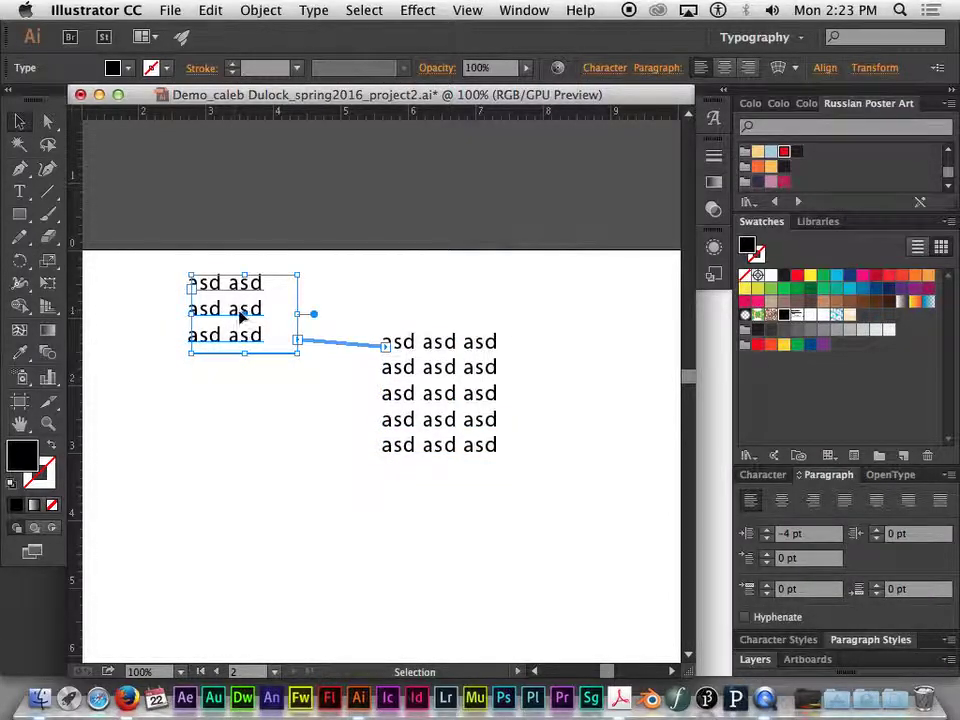
{"action": "key", "text": "Delete"}
{"action": "left_click", "coordinate": [437, 371]}
{"action": "key", "text": "Delete"}
Create a point text object near the artboard's upper-left area and fill it with repeated "dfg" words over two lines.
{"action": "left_click", "coordinate": [19, 192]}
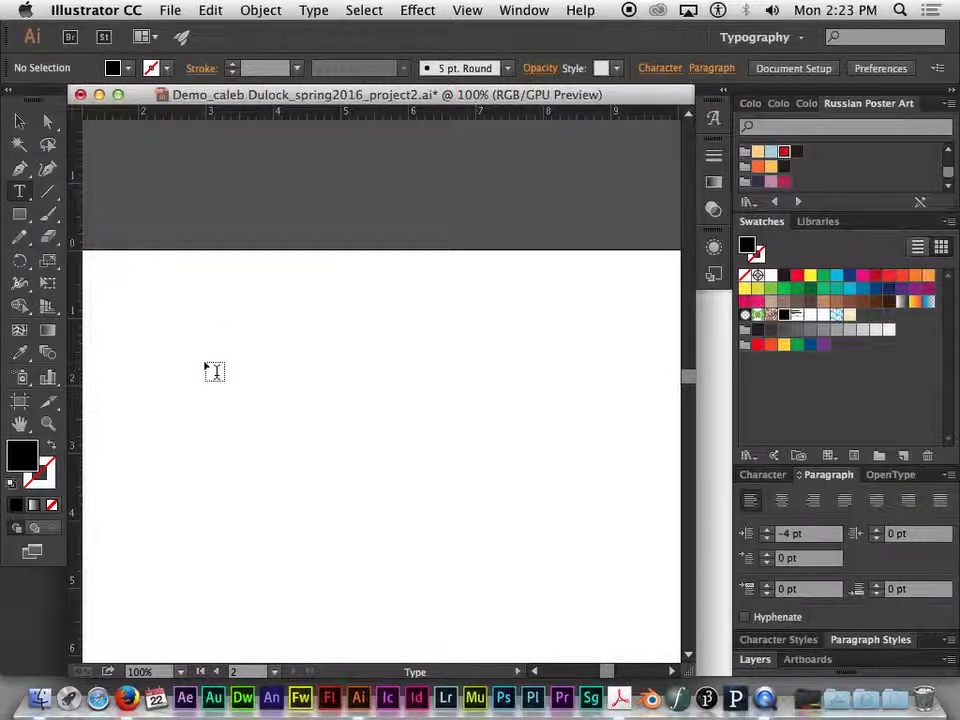
{"action": "left_click", "coordinate": [205, 362]}
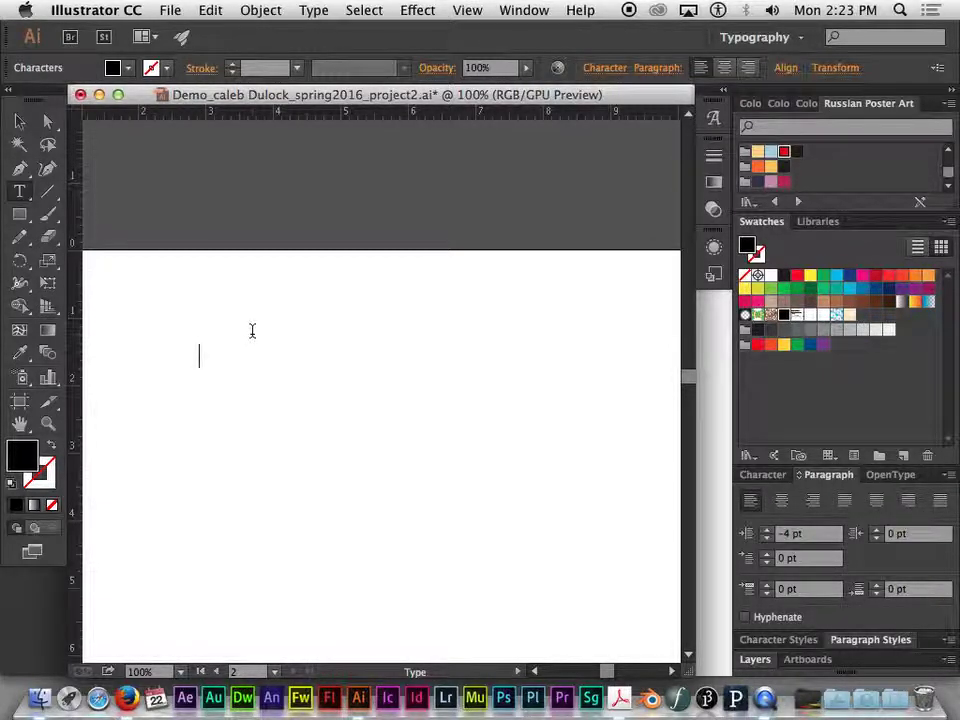
{"action": "type", "text": "dfg dfg dfg dfg dfg dfg dfgdfg dfg dfg dfg"}
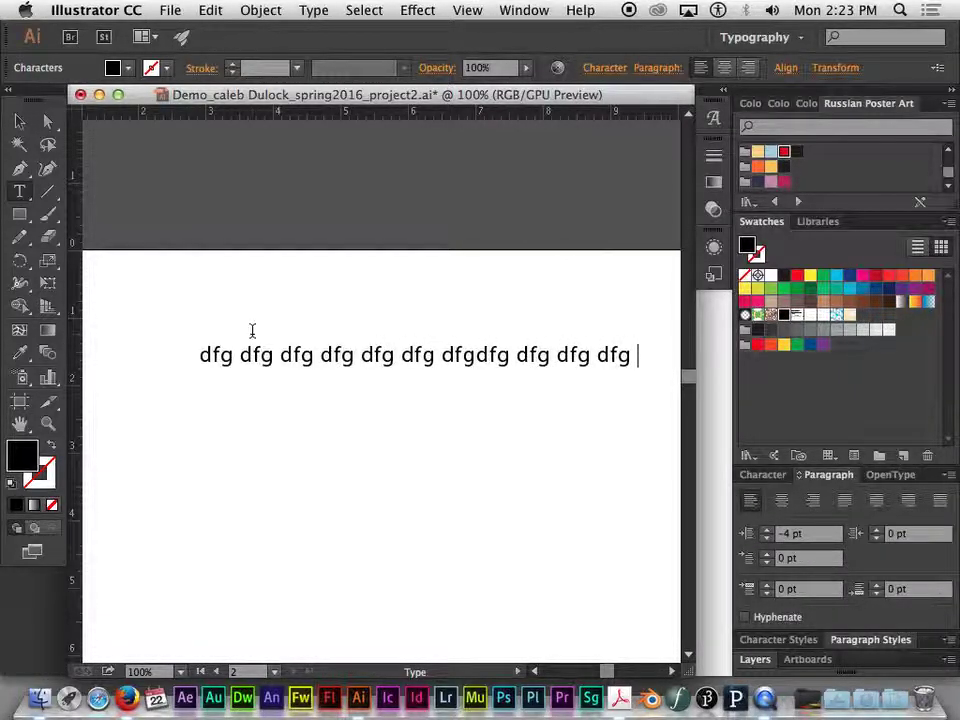
{"action": "type", "text": " dfg dfg dfg d"}
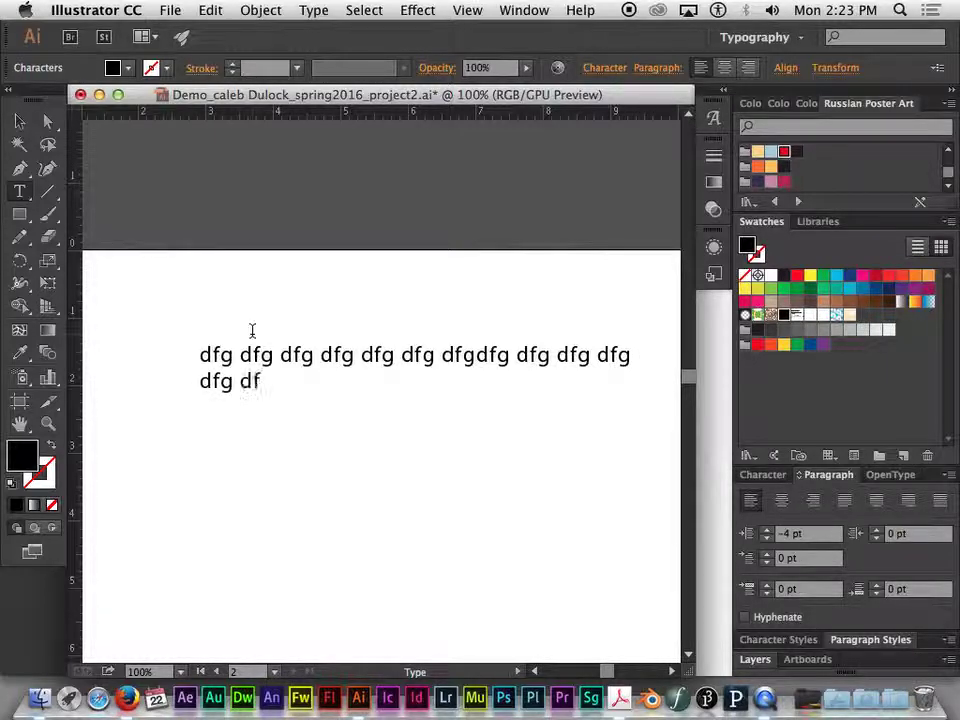
{"action": "type", "text": "fg dfg dfg dfg dfg dfg dd"}
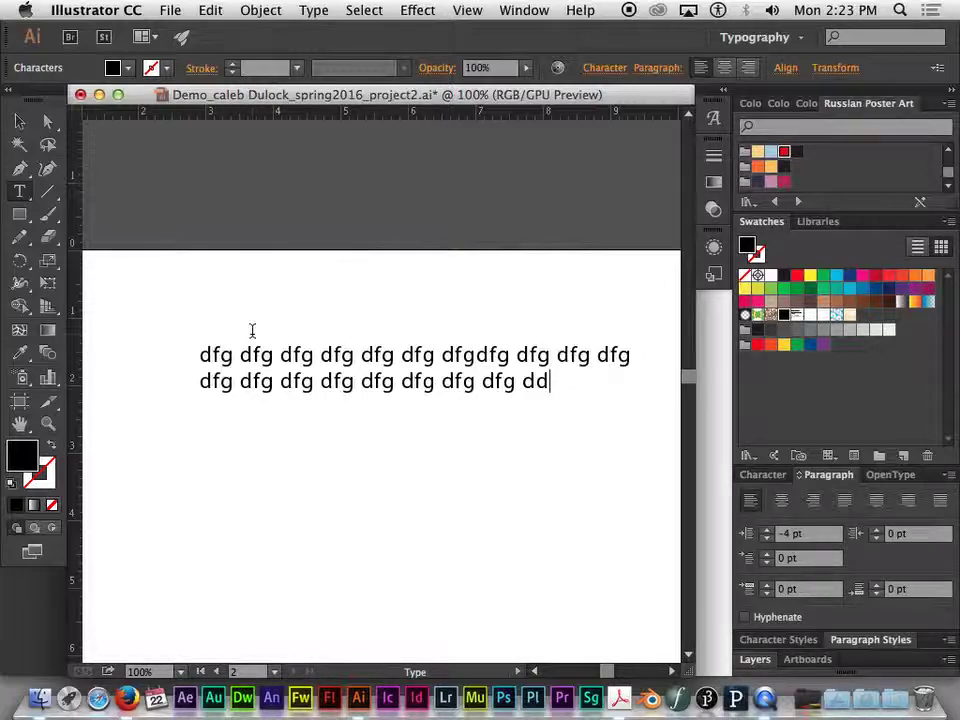
Distort the "dfg" point text by scaling it to about 2.4 in wide and 4.4 in tall.
{"action": "left_click", "coordinate": [19, 123]}
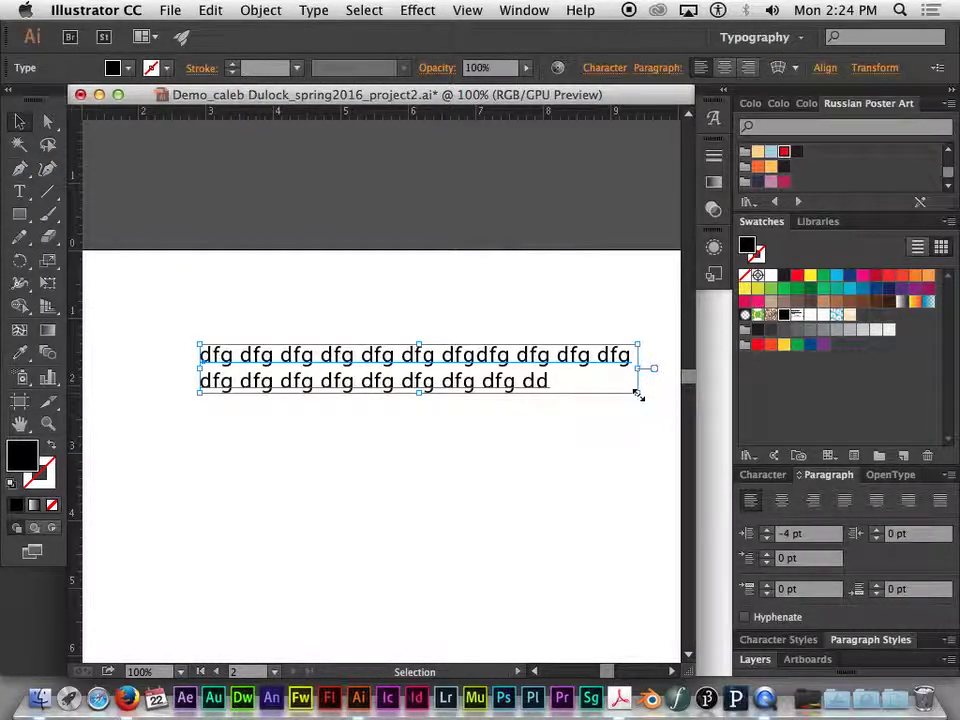
{"action": "left_click_drag", "start_coordinate": [637, 395], "coordinate": [610, 568]}
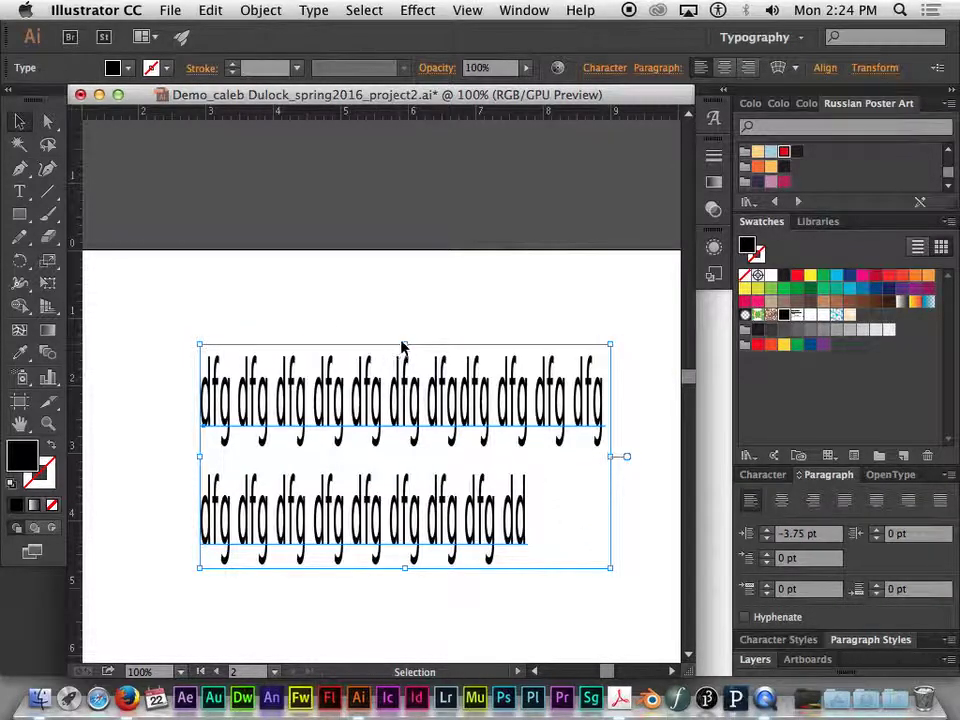
{"action": "left_click_drag", "start_coordinate": [405, 343], "coordinate": [406, 272]}
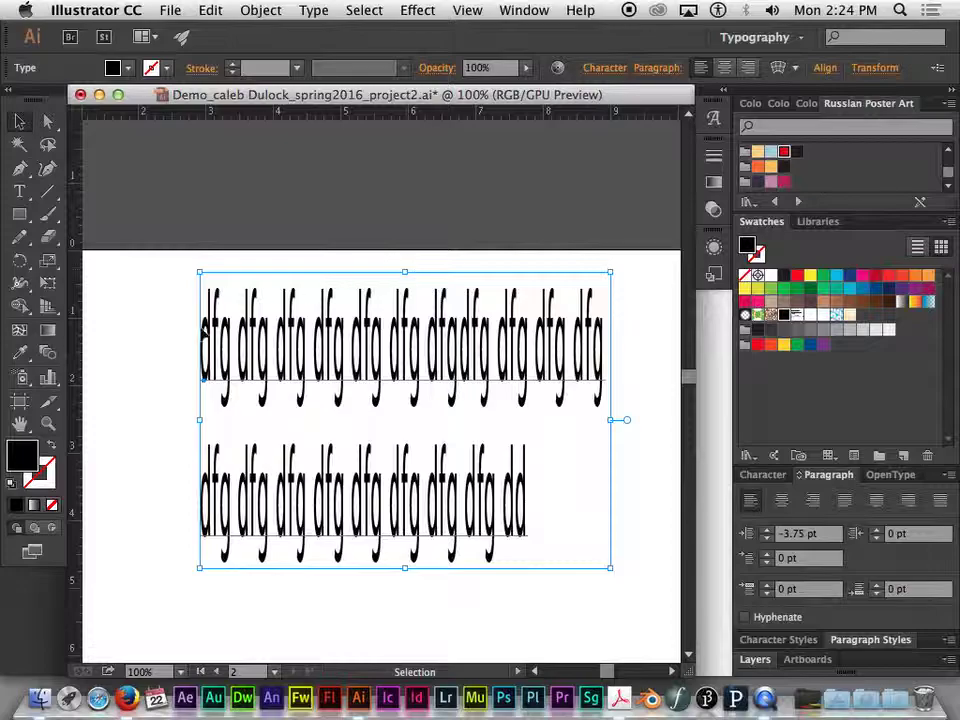
{"action": "left_click_drag", "start_coordinate": [200, 420], "coordinate": [448, 428]}
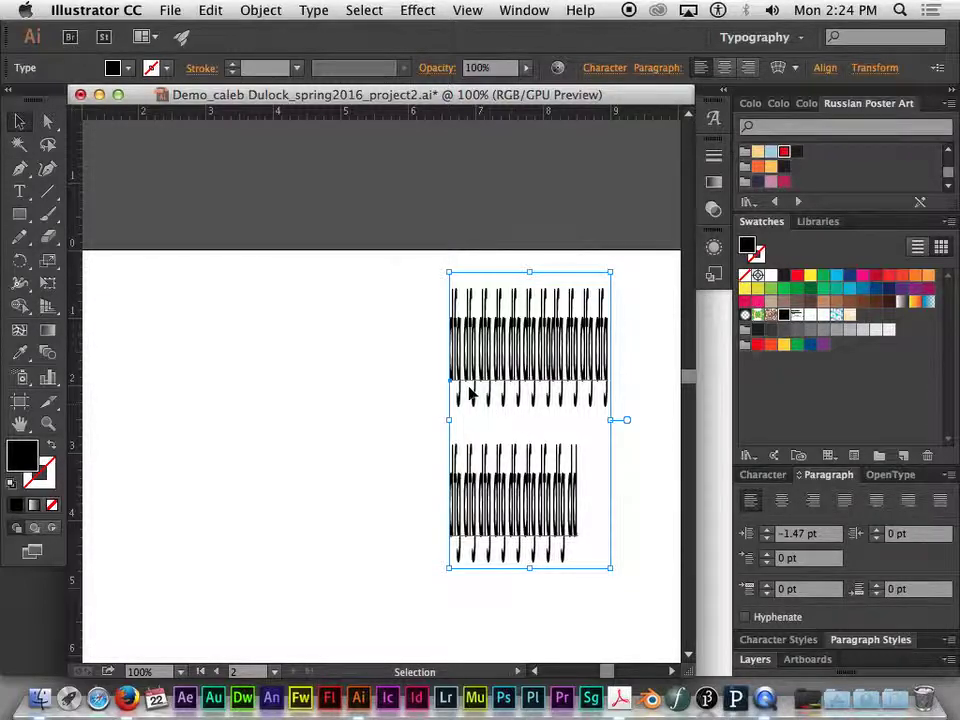
Rotate the "dfg" text about 40° clockwise, rescale it to about 5.3 by 1.3 in, and straighten it to horizontal.
{"action": "left_click_drag", "start_coordinate": [611, 272], "coordinate": [668, 440]}
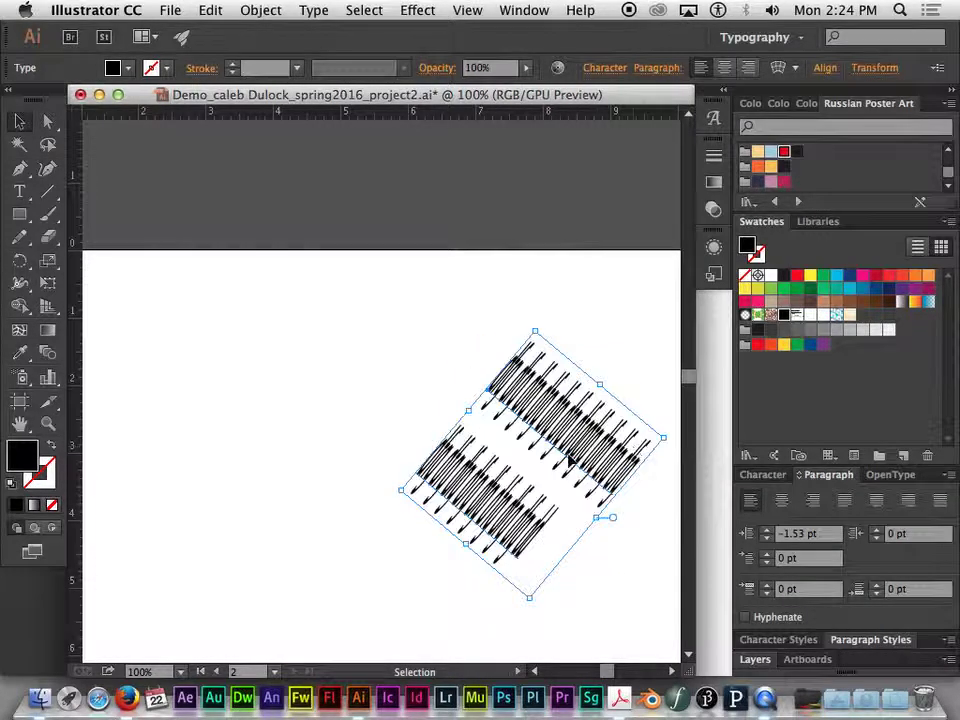
{"action": "left_click_drag", "start_coordinate": [572, 448], "coordinate": [407, 419]}
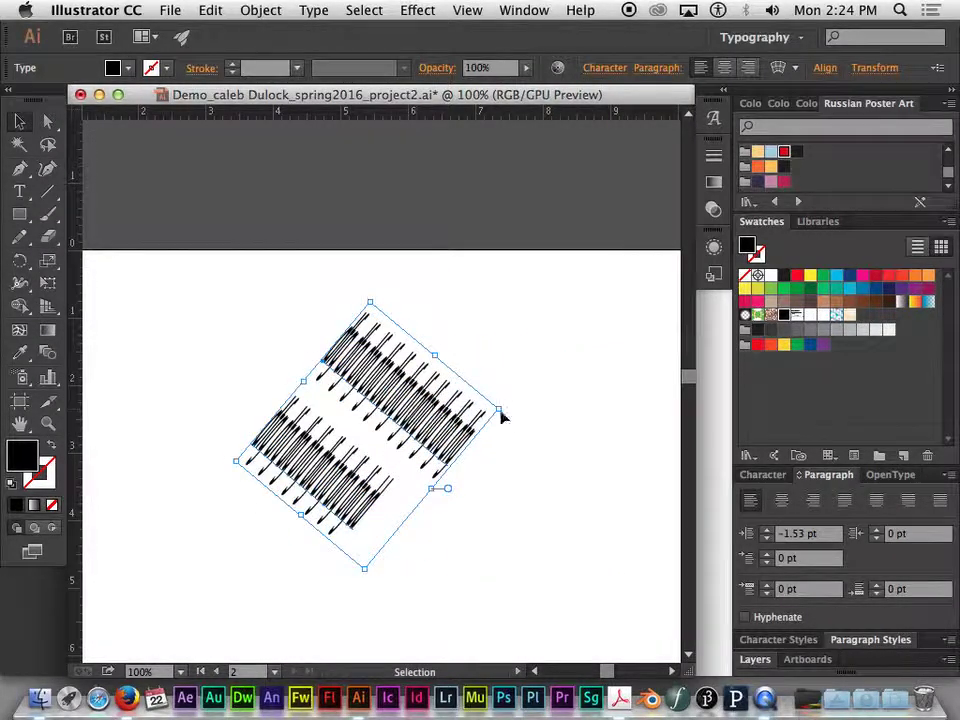
{"action": "left_click_drag", "start_coordinate": [305, 381], "coordinate": [173, 271]}
{"action": "left_click_drag", "start_coordinate": [439, 489], "coordinate": [432, 515]}
{"action": "left_click_drag", "start_coordinate": [362, 459], "coordinate": [511, 401]}
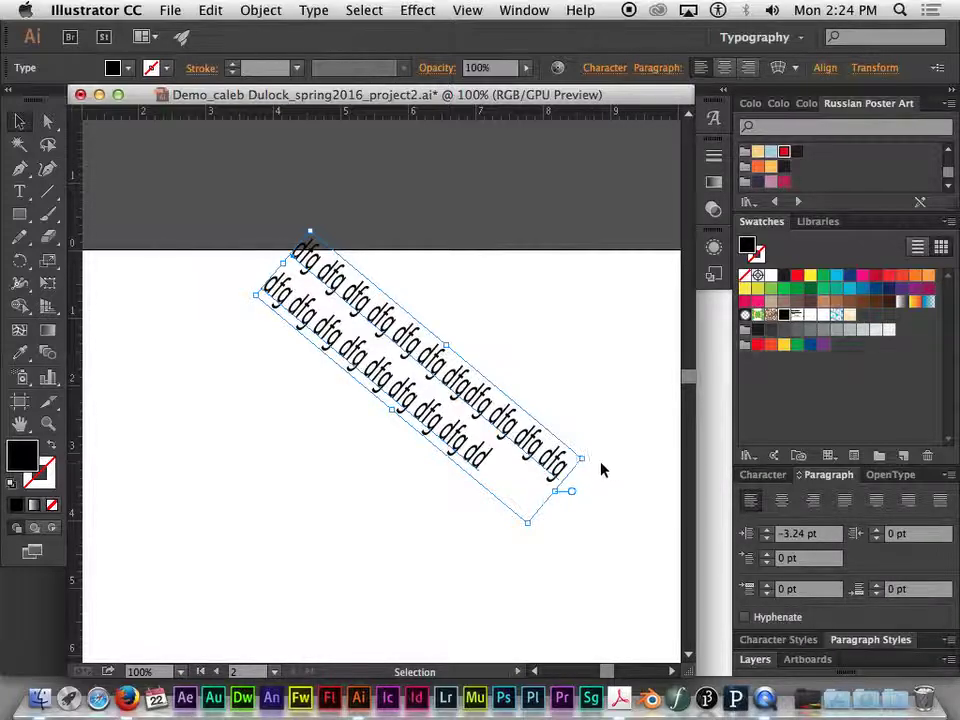
{"action": "left_click_drag", "start_coordinate": [589, 460], "coordinate": [609, 332]}
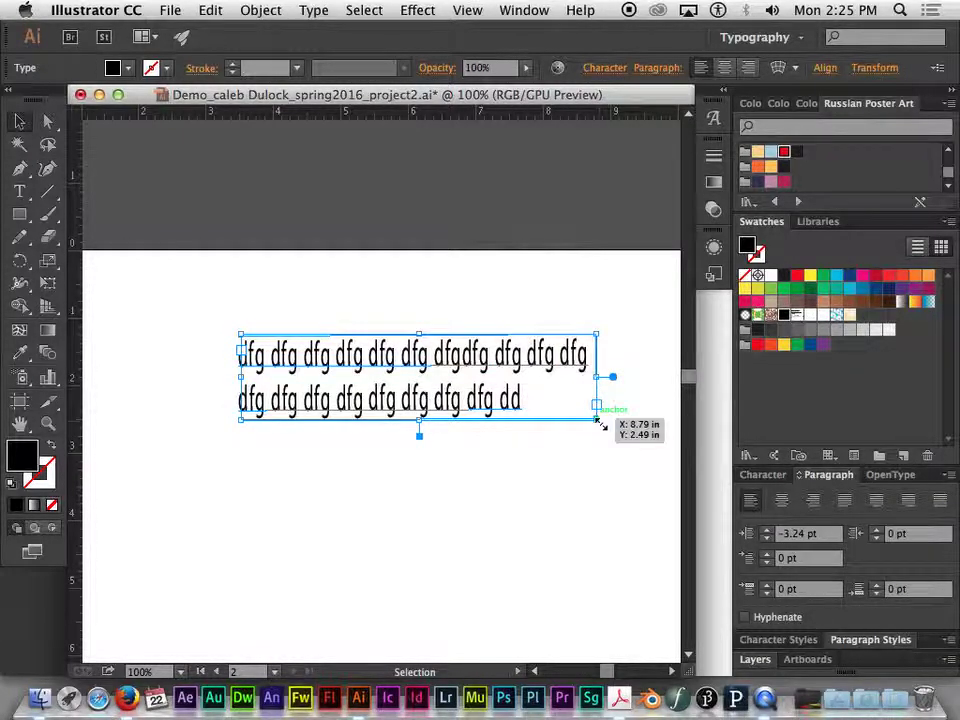
Rotate the "dfg" text as area type past upside down so it reflows, and convert it to point type, discarding the overset text.
{"action": "left_click_drag", "start_coordinate": [604, 426], "coordinate": [338, 312]}
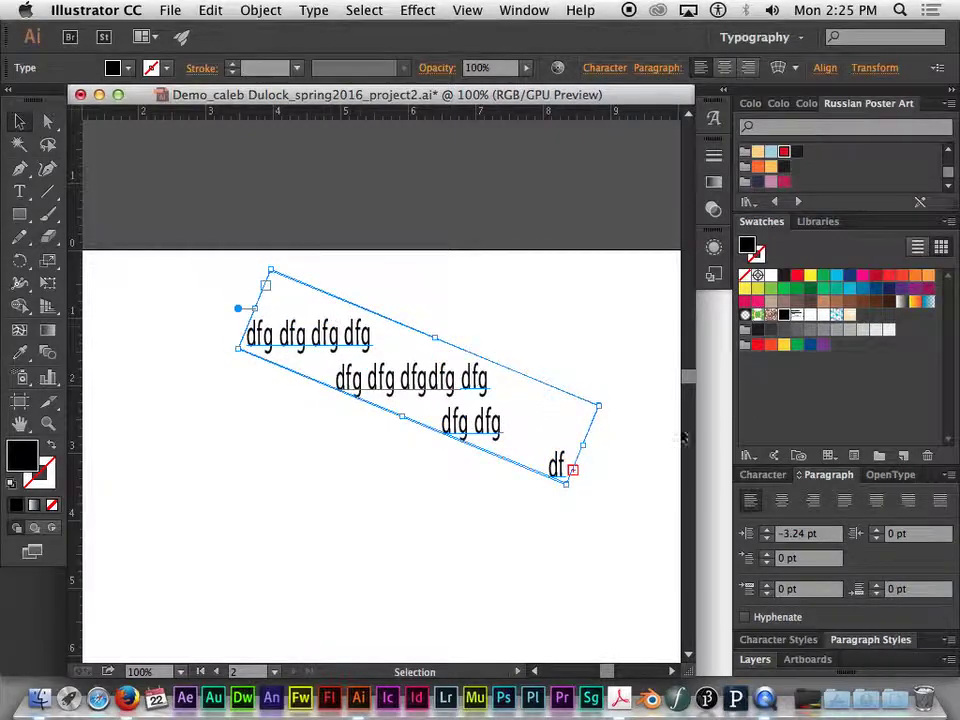
{"action": "double_click", "coordinate": [239, 310]}
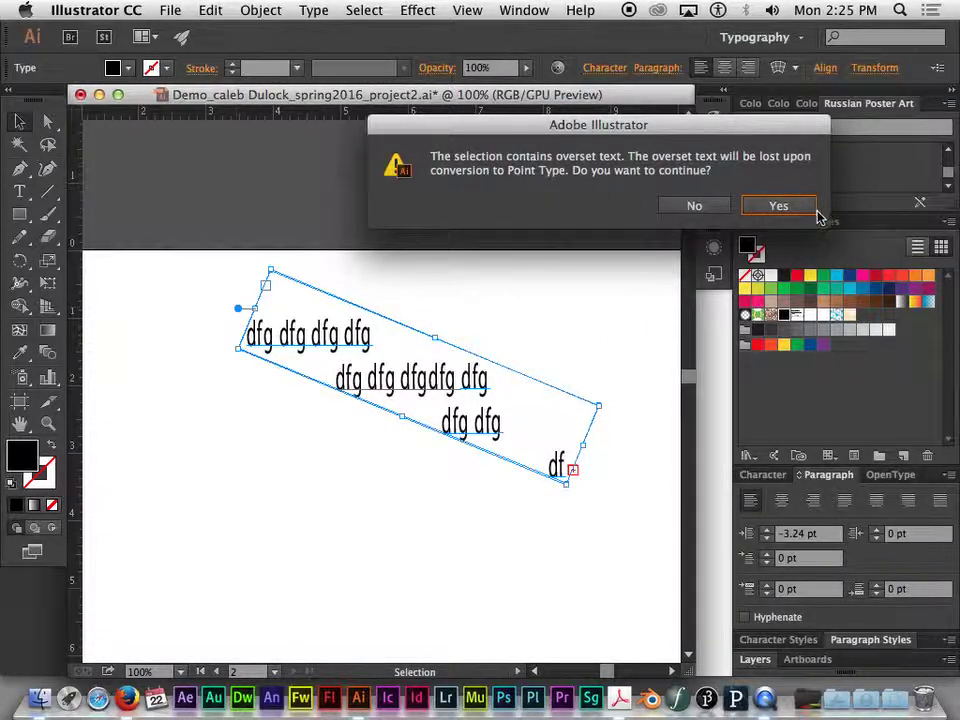
{"action": "left_click", "coordinate": [780, 214]}
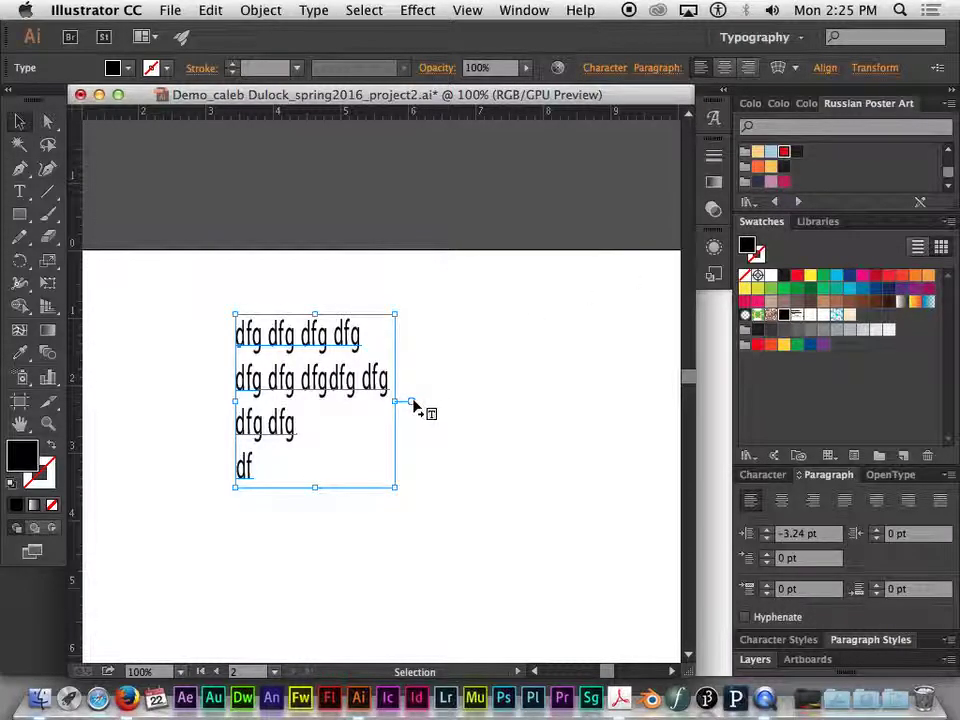
Rotate the "dfg" point text about 40° counterclockwise, straighten it, and delete it from the artboard.
{"action": "left_click_drag", "start_coordinate": [403, 489], "coordinate": [501, 429]}
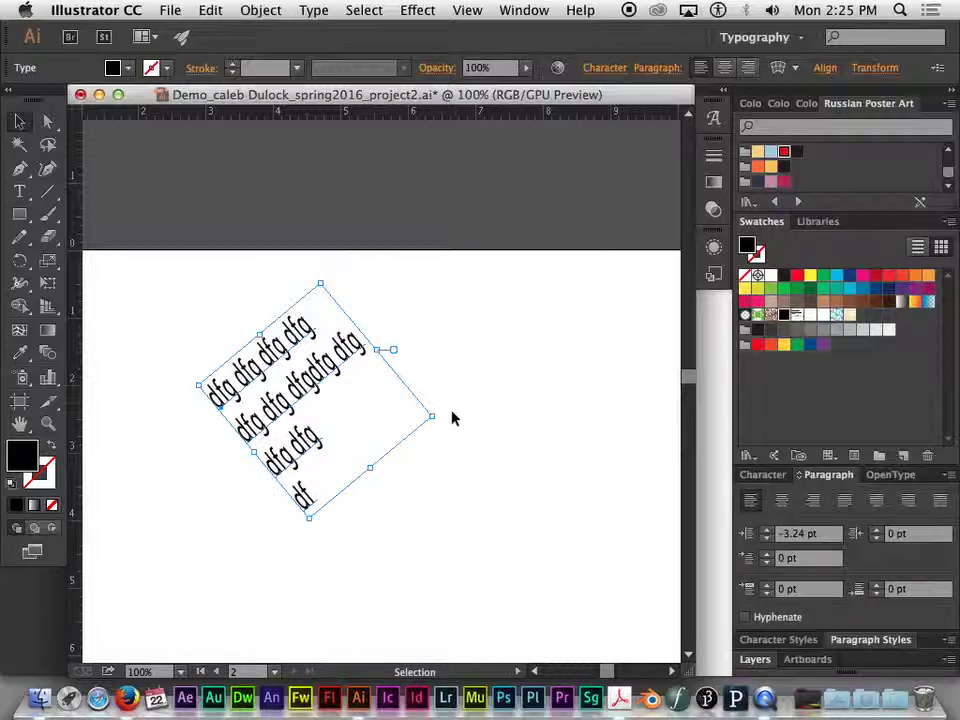
{"action": "left_click_drag", "start_coordinate": [443, 416], "coordinate": [429, 521]}
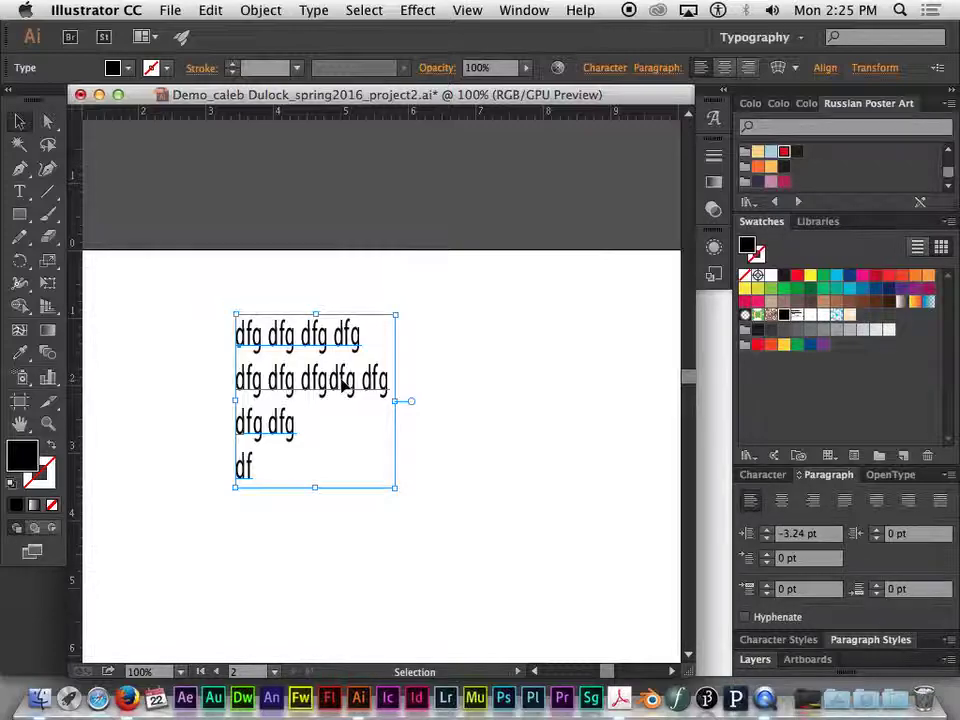
{"action": "left_click_drag", "start_coordinate": [345, 386], "coordinate": [355, 398]}
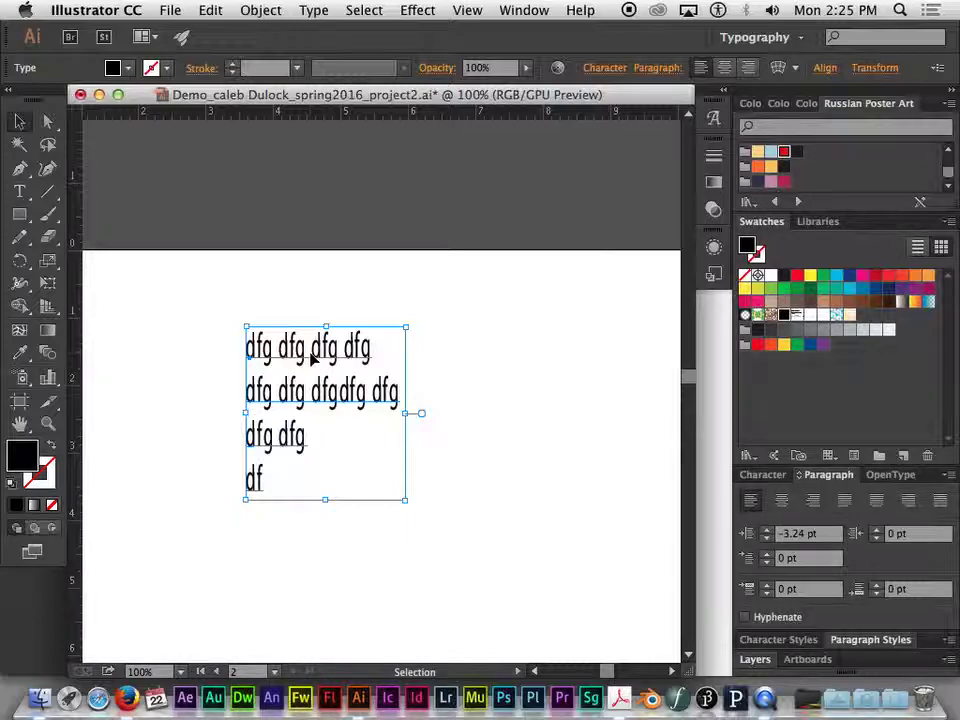
{"action": "key", "text": "Delete"}
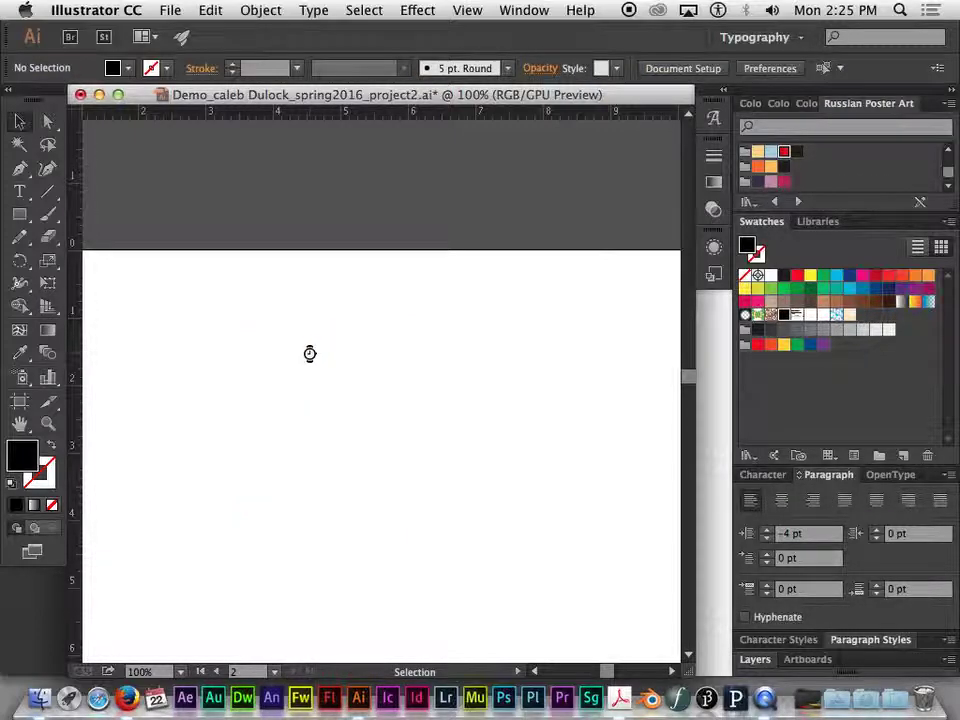
{"action": "left_click", "coordinate": [23, 196]}
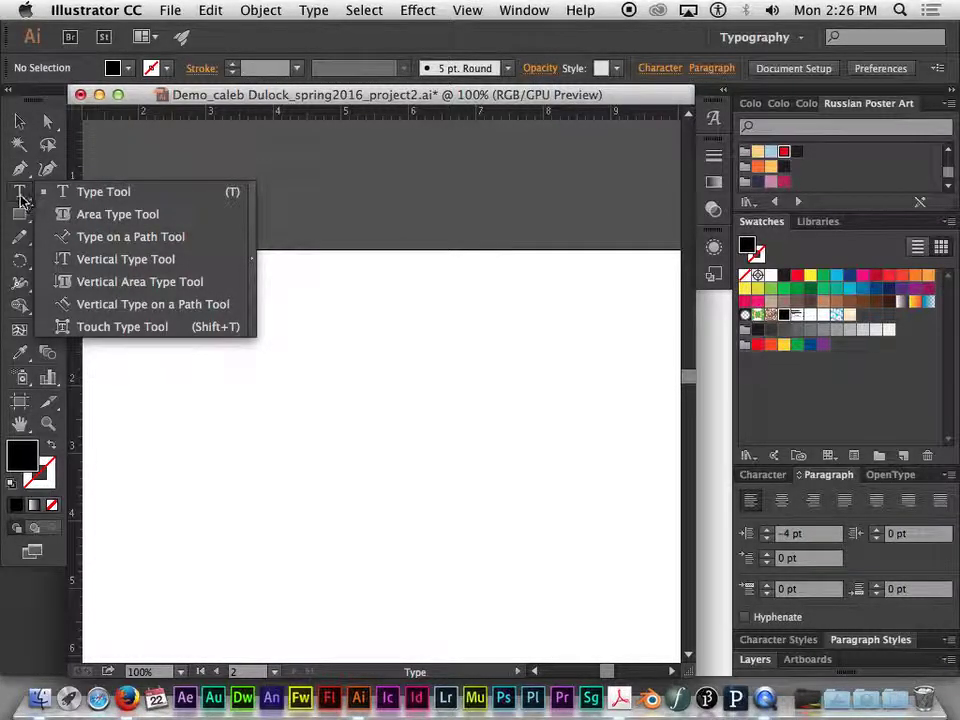
{"action": "left_click", "coordinate": [70, 189]}
{"action": "left_click", "coordinate": [17, 122]}
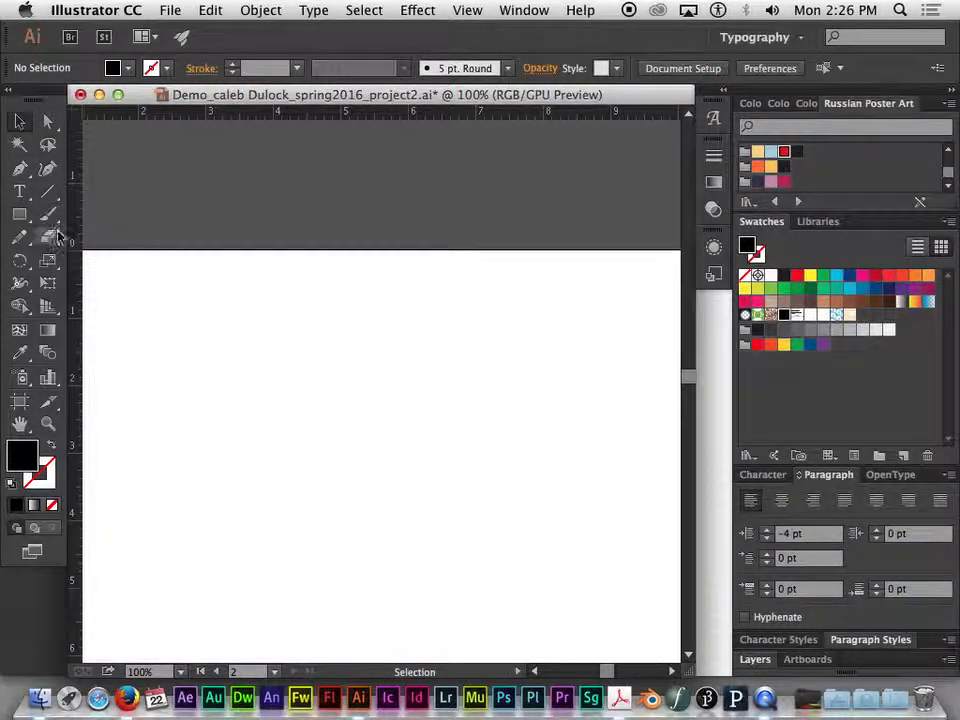
Draw a black five-pointed star about 6.4 in wide with the Star tool and move it about 1.3 in to the right.
{"action": "left_click", "coordinate": [20, 216]}
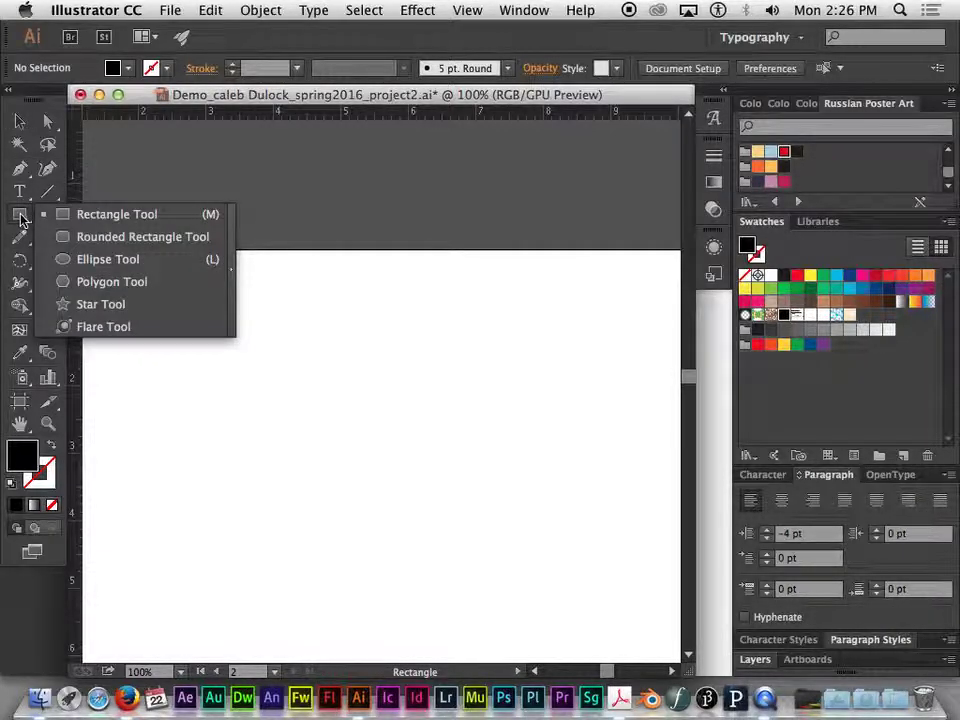
{"action": "left_click", "coordinate": [102, 305]}
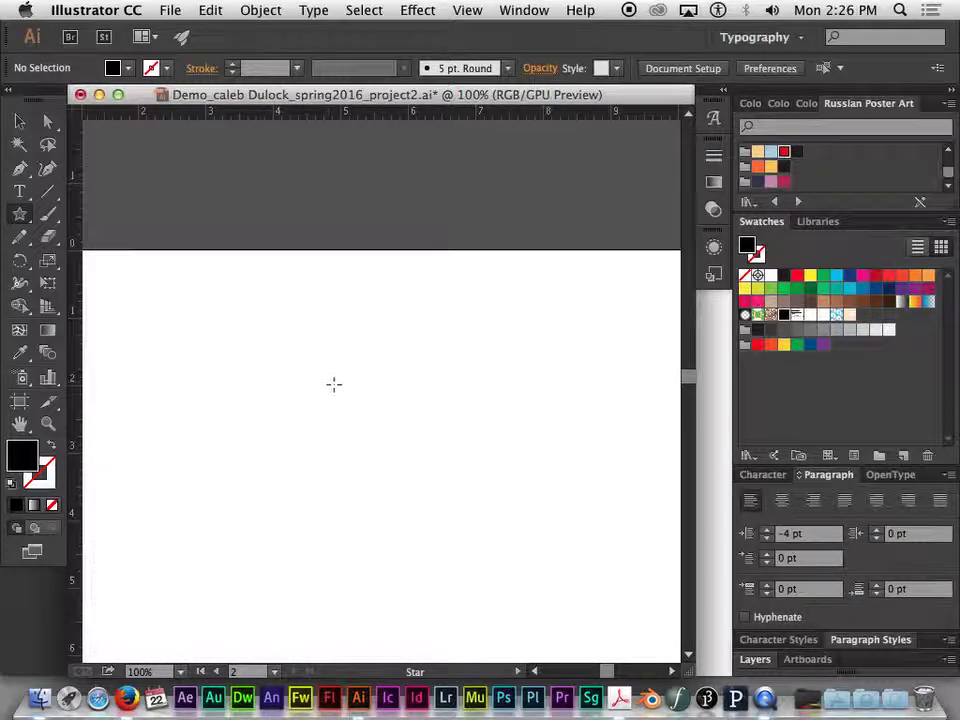
{"action": "left_click_drag", "start_coordinate": [293, 371], "coordinate": [379, 586]}
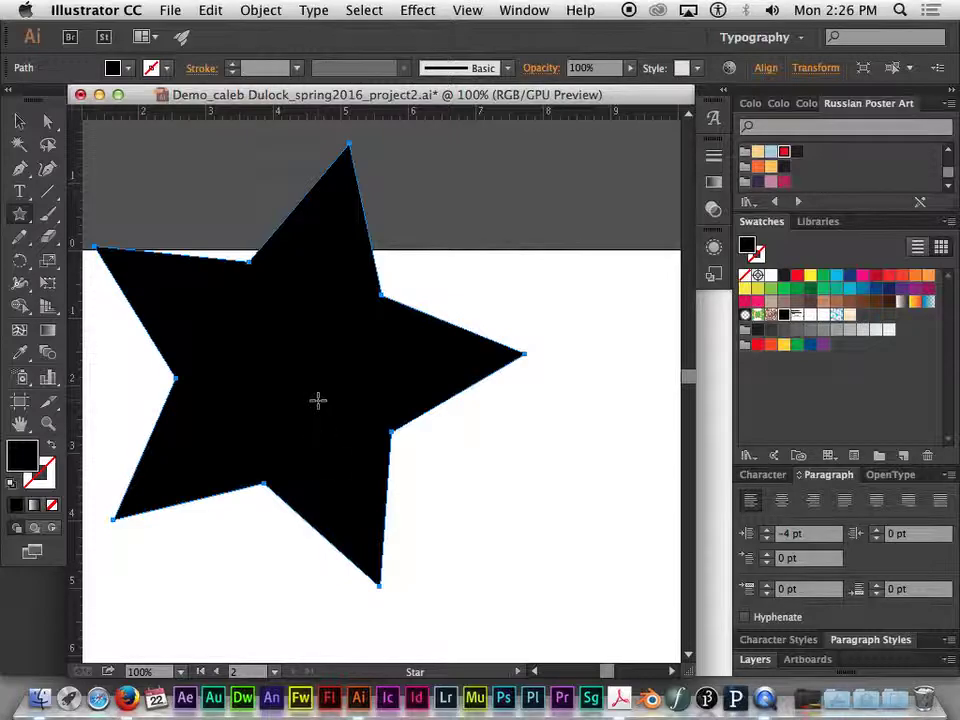
{"action": "left_click", "coordinate": [19, 121]}
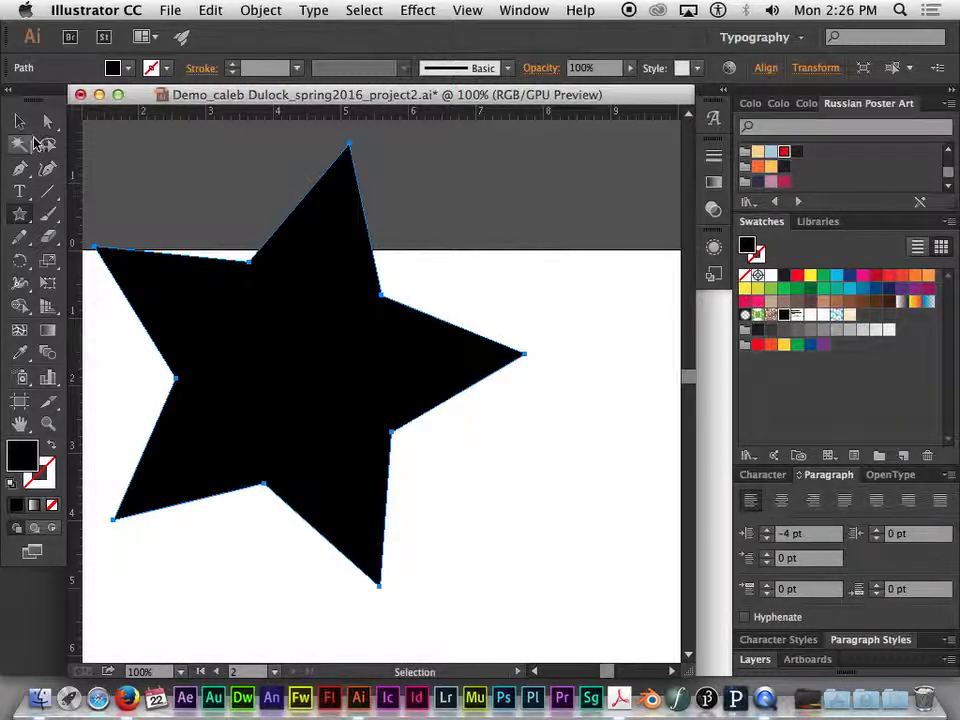
{"action": "left_click_drag", "start_coordinate": [264, 303], "coordinate": [410, 353]}
{"action": "left_click_drag", "start_coordinate": [457, 382], "coordinate": [396, 346]}
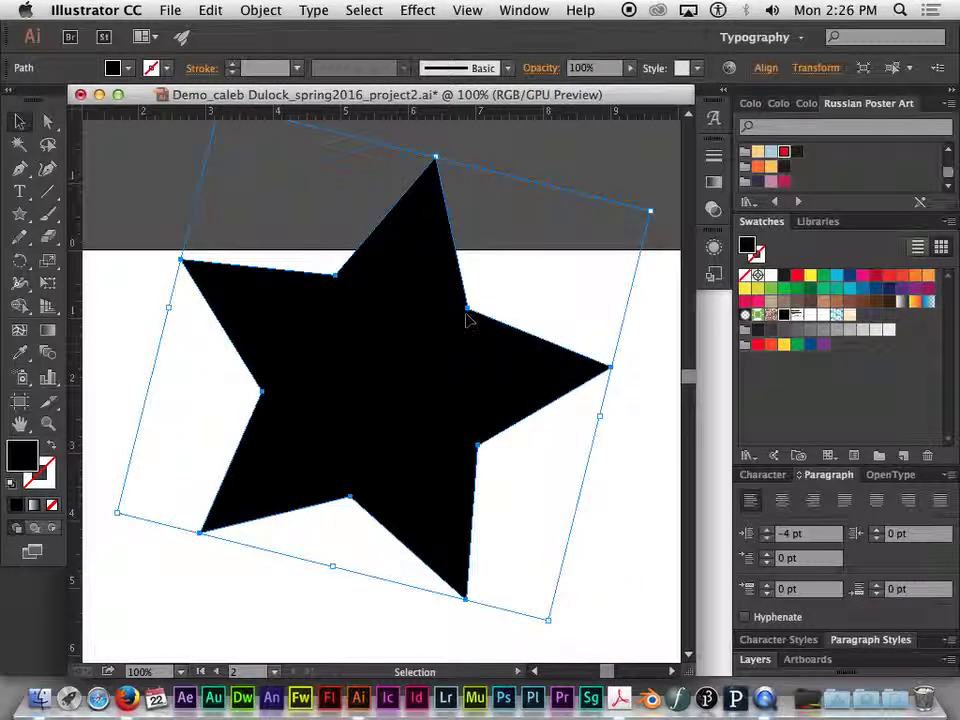
Convert the star into an area type frame and paste the copied Lorem ipsum text into it.
{"action": "left_click", "coordinate": [18, 194]}
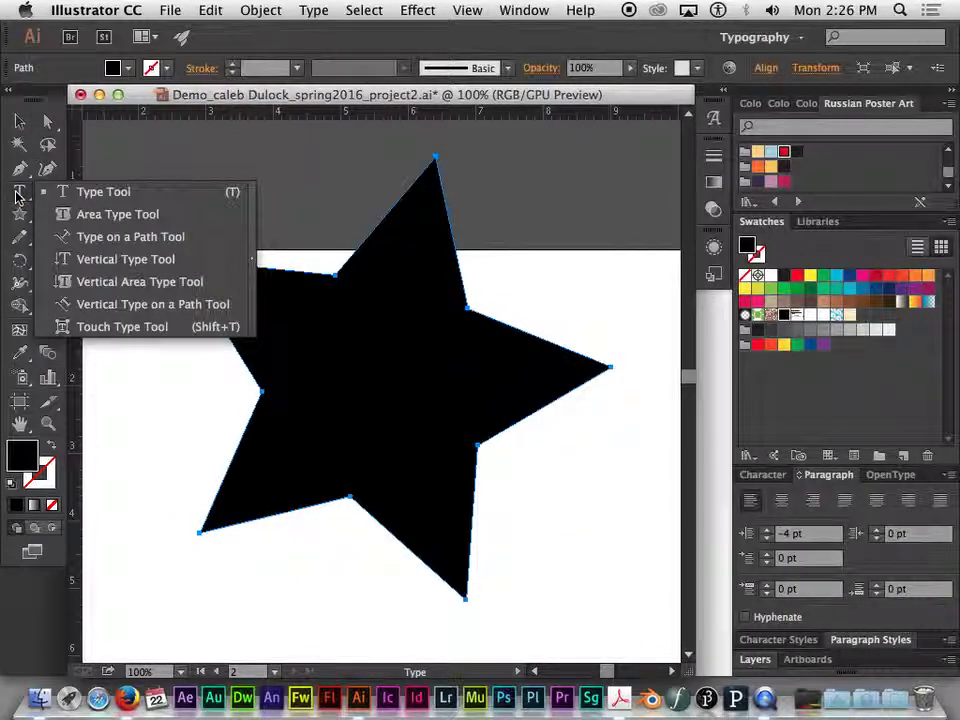
{"action": "left_click", "coordinate": [126, 216]}
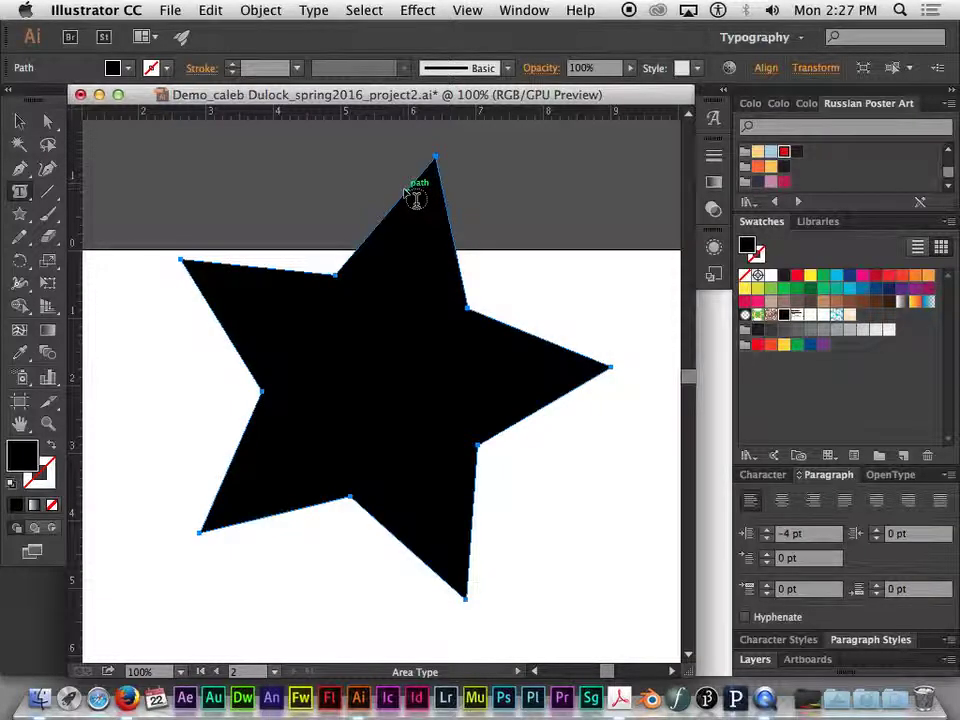
{"action": "left_click", "coordinate": [404, 200]}
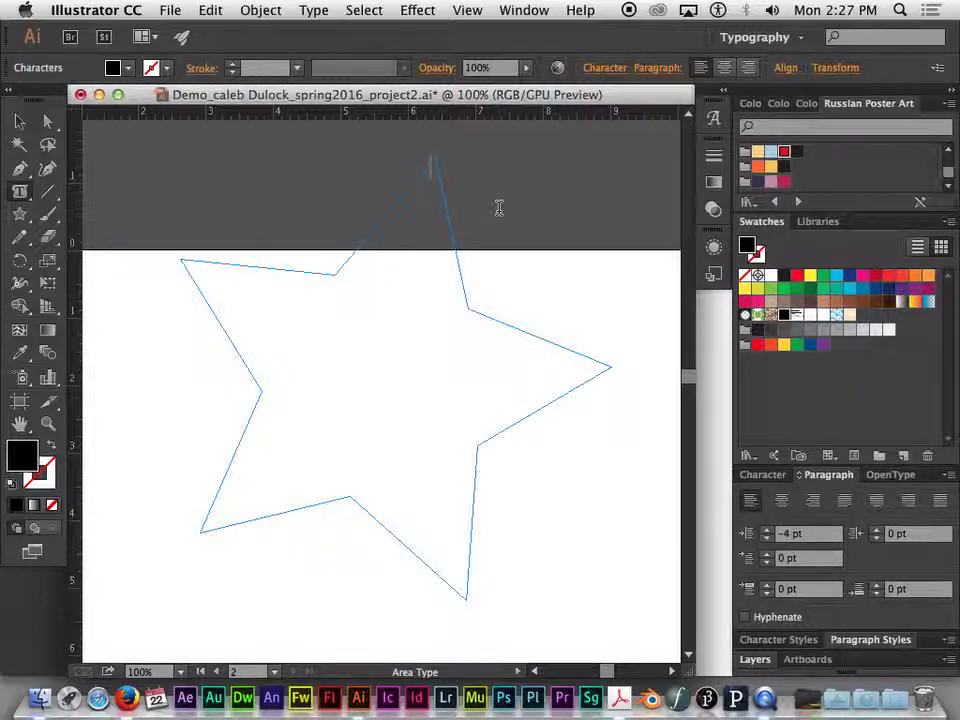
{"action": "key", "text": "super+v"}
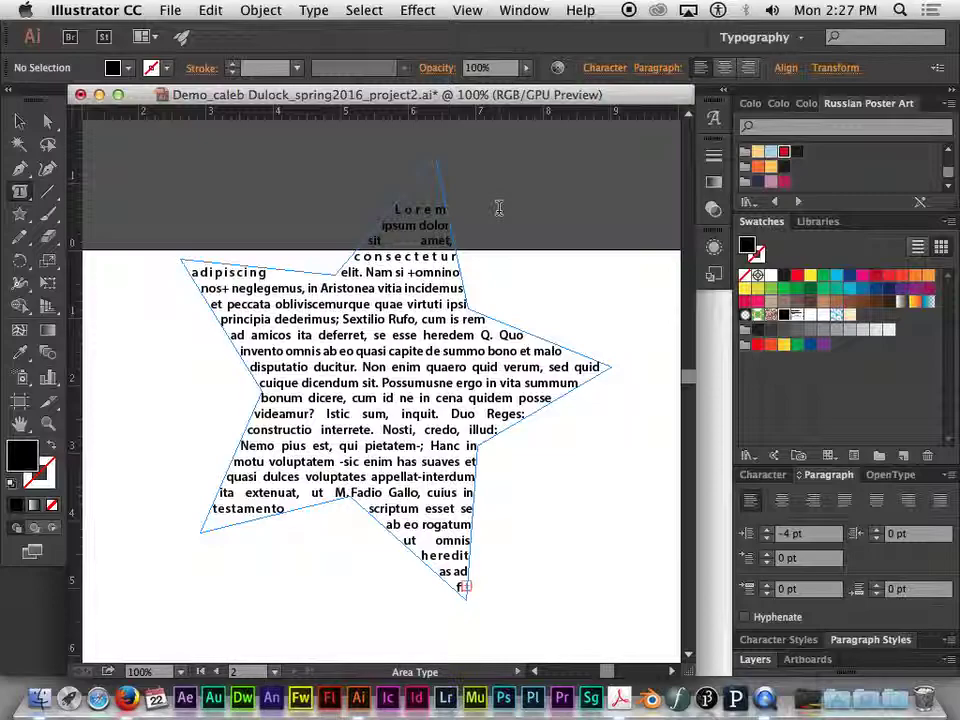
{"action": "key", "text": "Escape"}
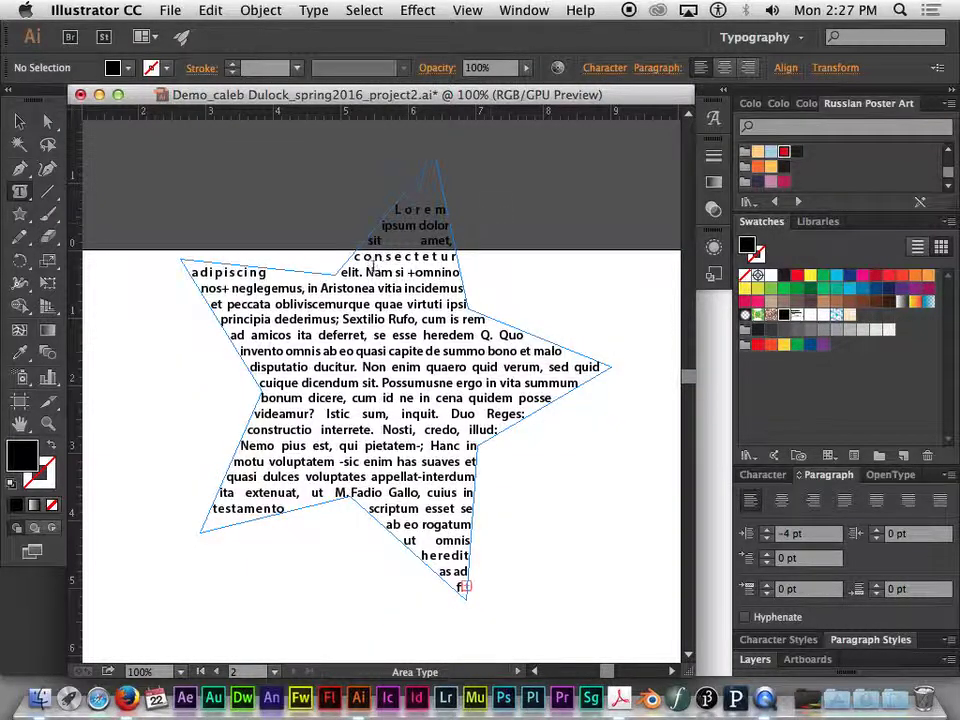
Cut the Lorem ipsum text from the star and replace it with "dfgdfgdfg" followed by repeated "dfg" words filling about four lines.
{"action": "key", "text": "super+a"}
{"action": "key", "text": "super+x"}
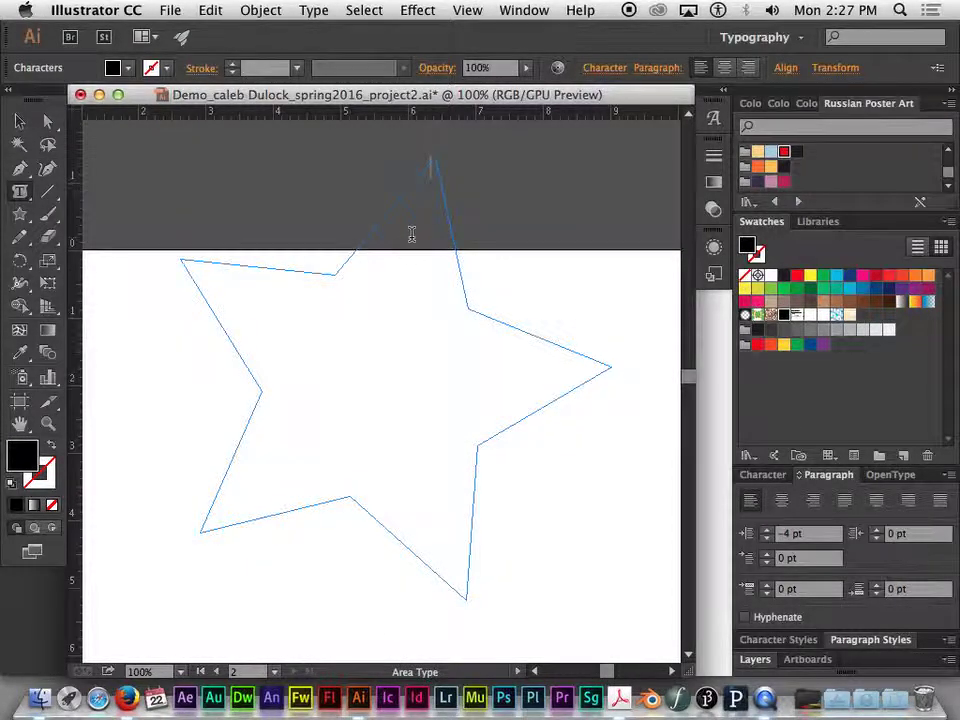
{"action": "type", "text": "dfgdfgdfg dfg dfg dfg dfg d"}
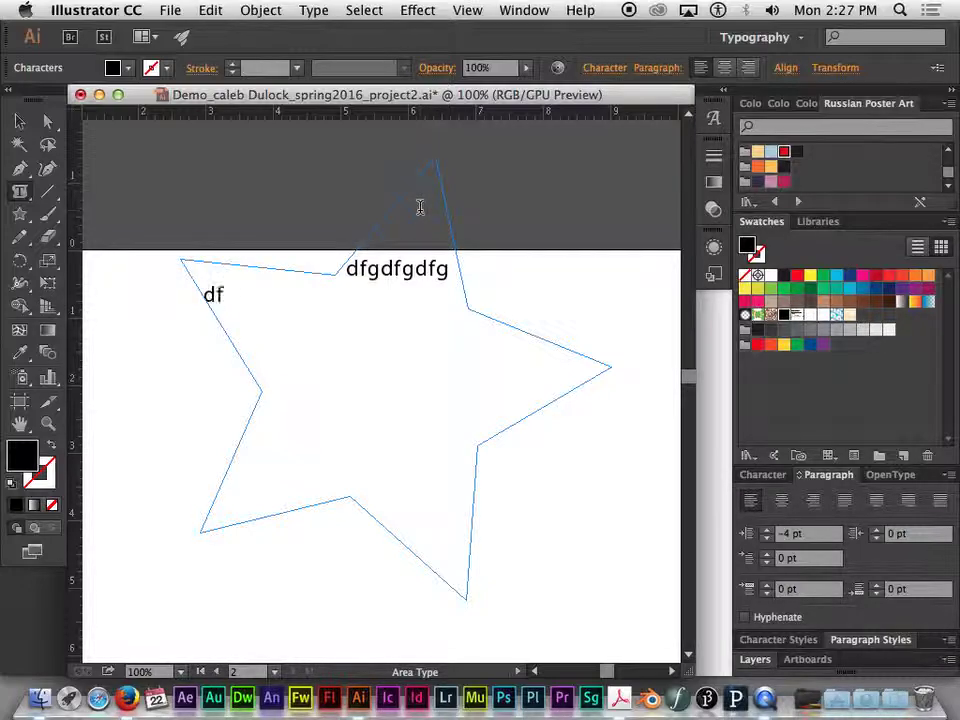
{"action": "type", "text": "fg dfg dfg dfg "}
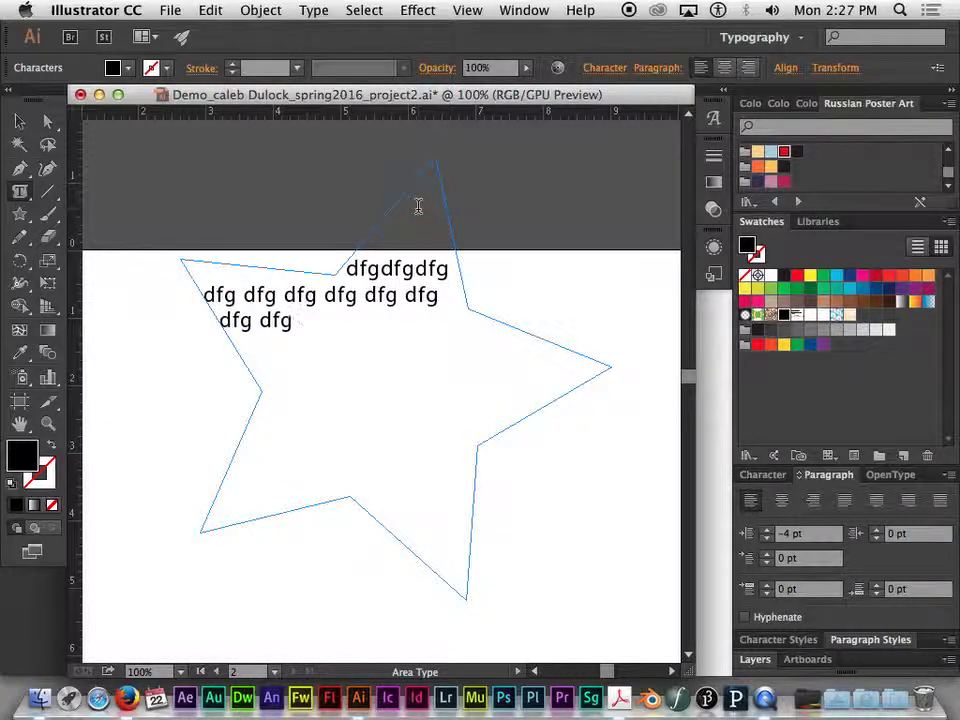
{"action": "type", "text": "dfg dfg "}
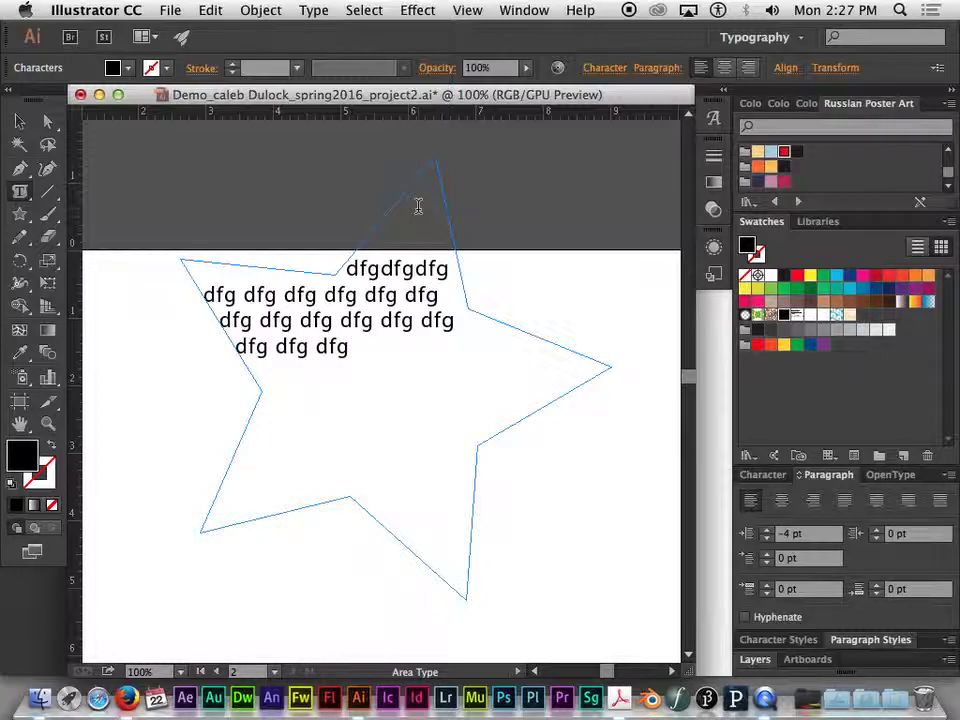
{"action": "type", "text": "dfg dfg dfg"}
{"action": "key", "text": "Escape"}
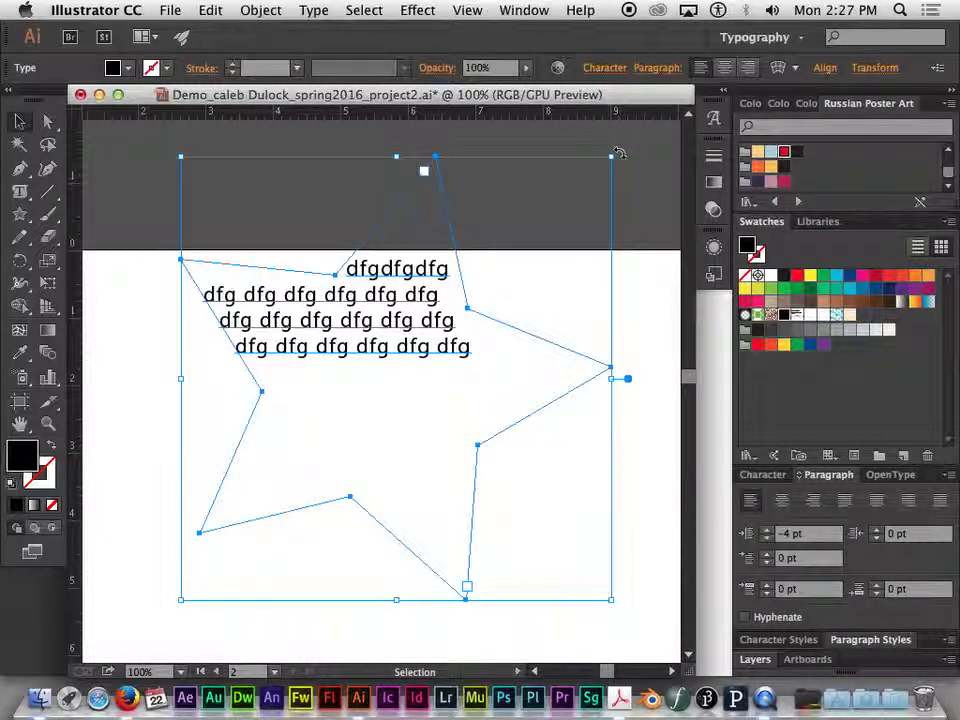
Rotate the star-shaped text area in stages to about 155° counterclockwise so its text reflows, repositioning it on the artboard.
{"action": "left_click_drag", "start_coordinate": [619, 153], "coordinate": [182, 276]}
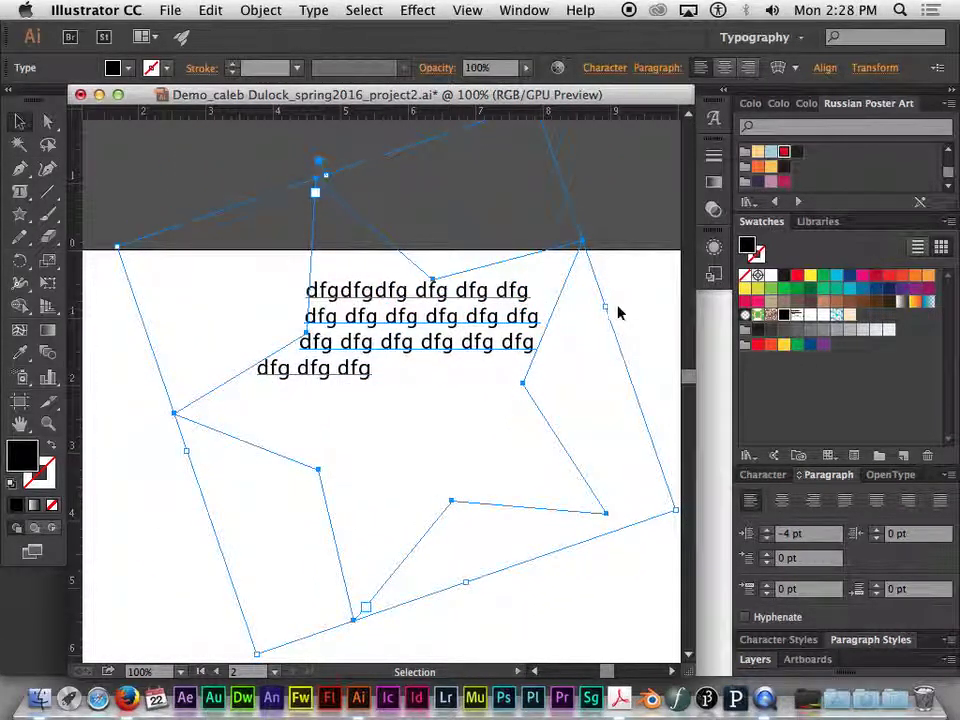
{"action": "left_click_drag", "start_coordinate": [614, 305], "coordinate": [452, 196]}
{"action": "left_click_drag", "start_coordinate": [524, 316], "coordinate": [519, 370]}
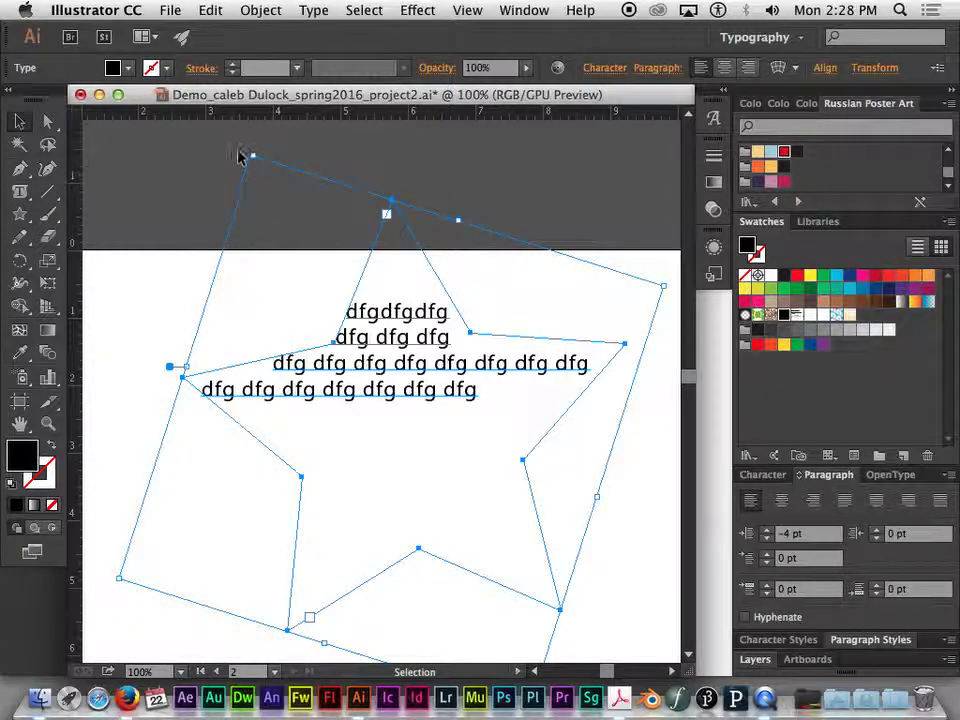
{"action": "left_click_drag", "start_coordinate": [246, 151], "coordinate": [503, 269]}
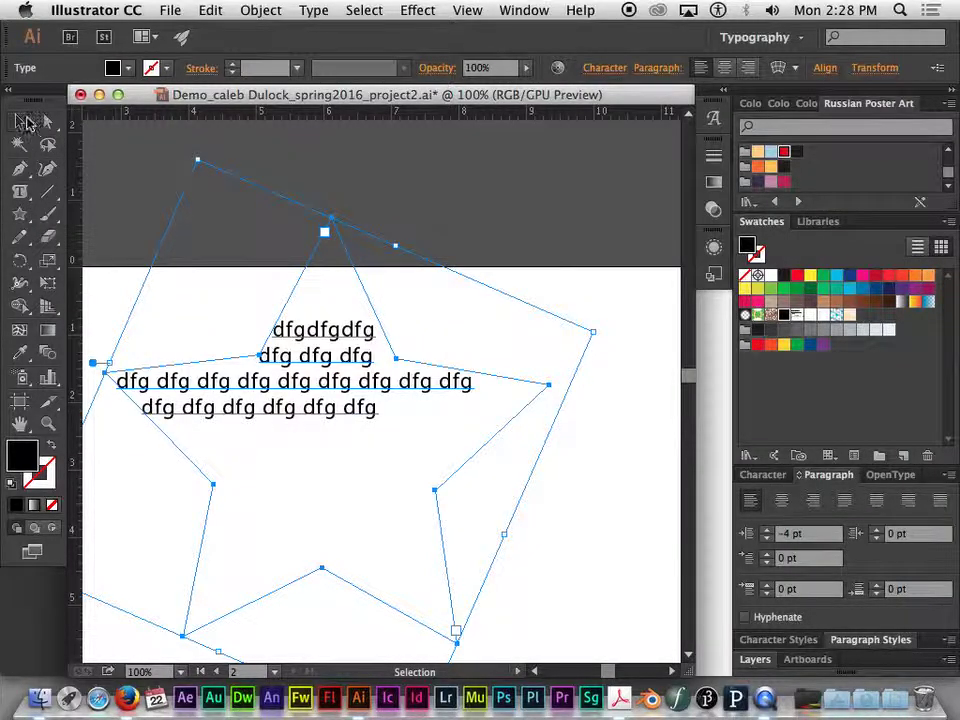
Move the rotated star text area about 1 in to the right and slightly up.
{"action": "left_click", "coordinate": [24, 121]}
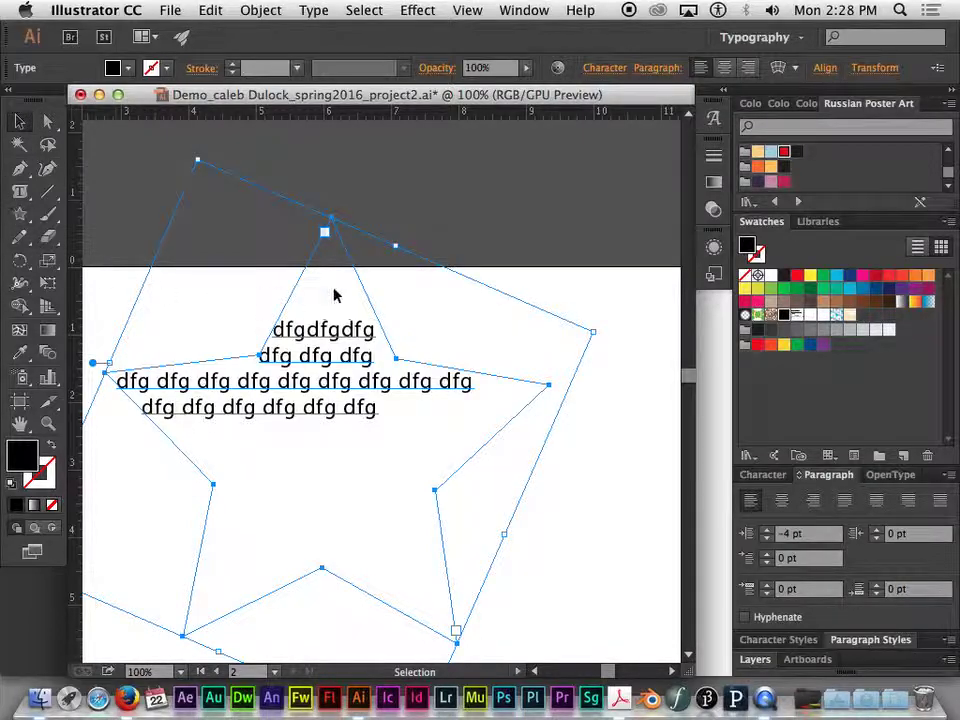
{"action": "left_click_drag", "start_coordinate": [320, 338], "coordinate": [415, 231]}
{"action": "left_click_drag", "start_coordinate": [503, 283], "coordinate": [479, 368]}
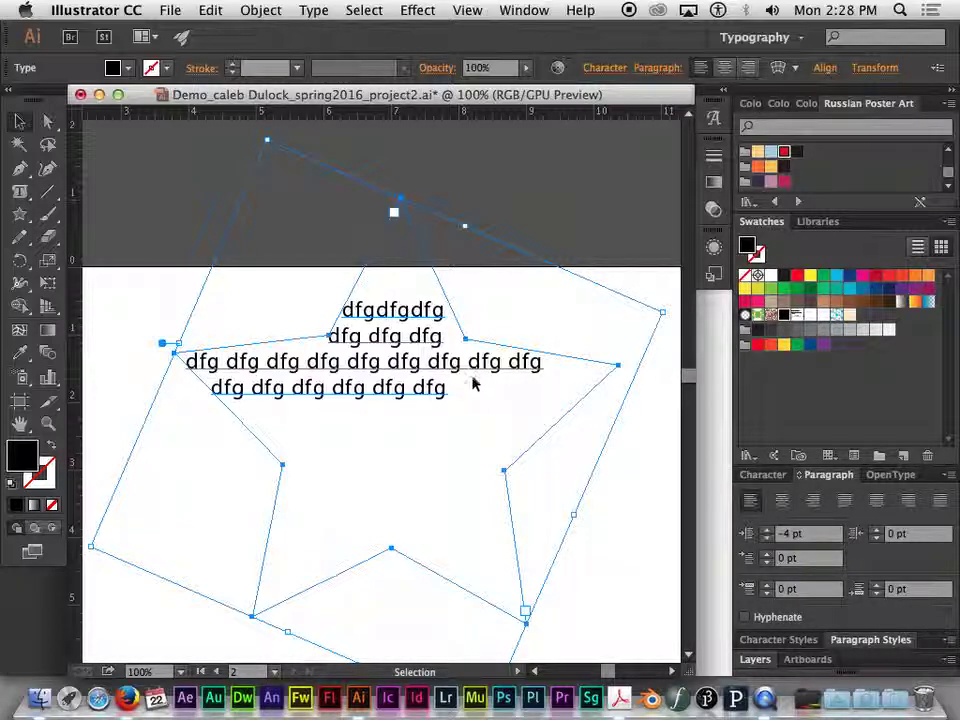
{"action": "mouse_move", "coordinate": [475, 369]}
{"action": "left_mouse_down"}
{"action": "mouse_move", "coordinate": [396, 377]}
{"action": "mouse_move", "coordinate": [474, 379]}
{"action": "left_mouse_up"}
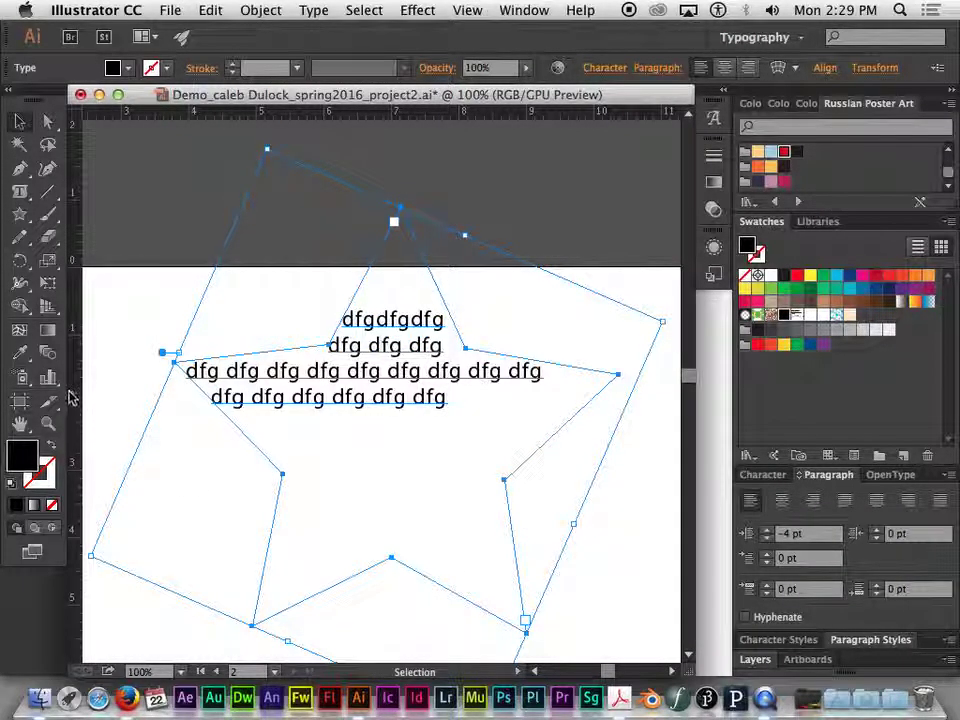
Undo all the star and area type edits back to the empty artboard.
{"action": "key", "text": "super+z"}
{"action": "key", "text": "super+z"}
{"action": "key", "text": "super+z"}
{"action": "key", "text": "super+z"}
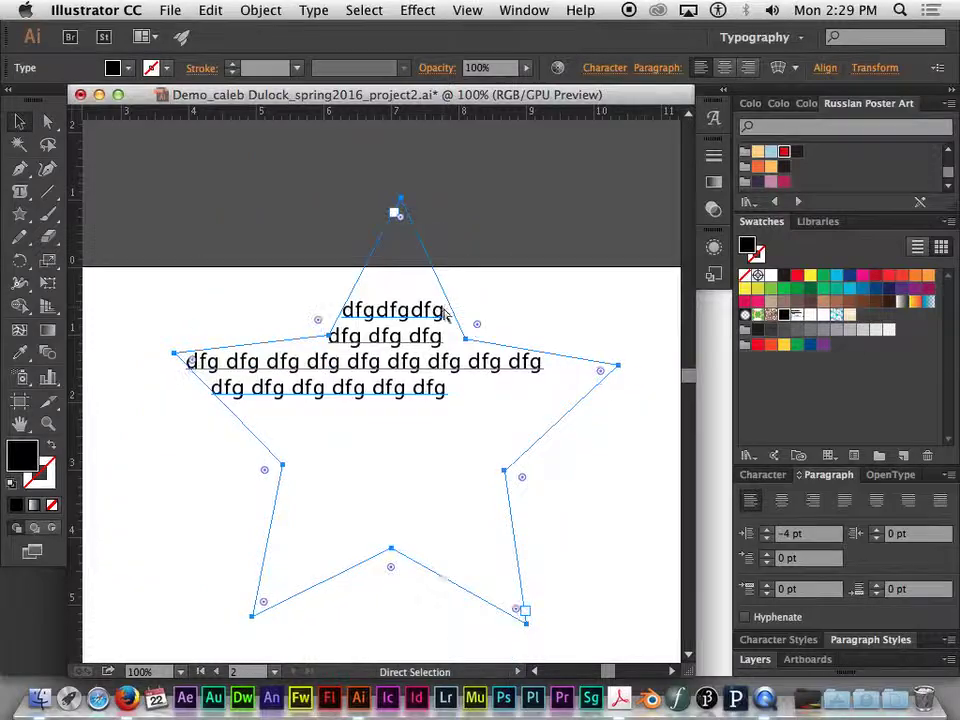
{"action": "key", "text": "super+z"}
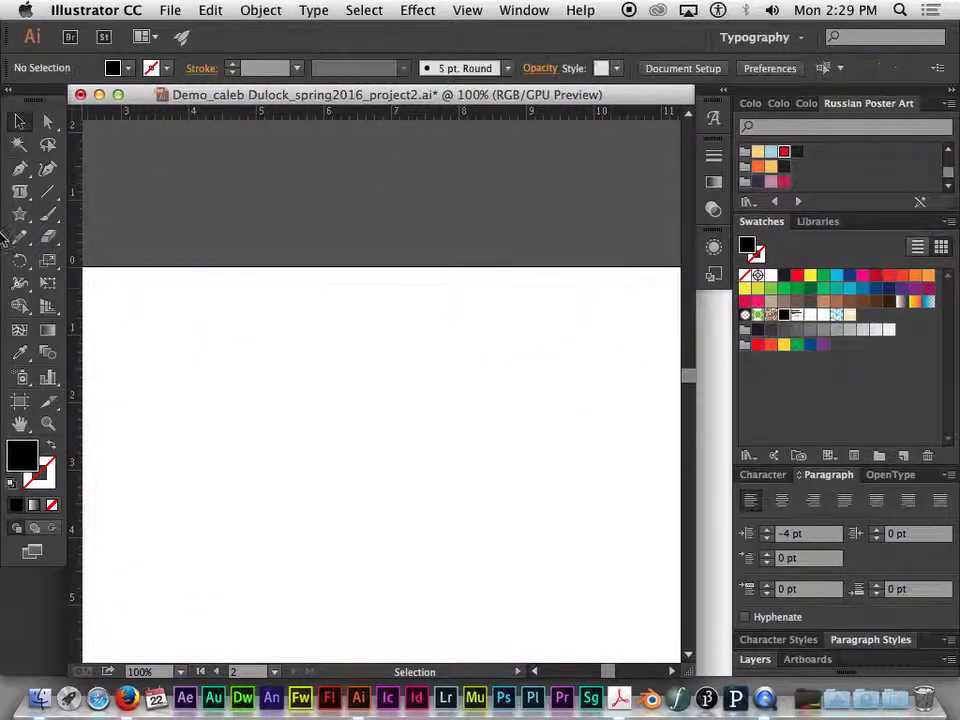
Draw a black star about 5.6 in wide, duplicate it, and move the copy down and to the right of the original.
{"action": "left_click", "coordinate": [19, 213]}
{"action": "left_click_drag", "start_coordinate": [390, 379], "coordinate": [473, 511]}
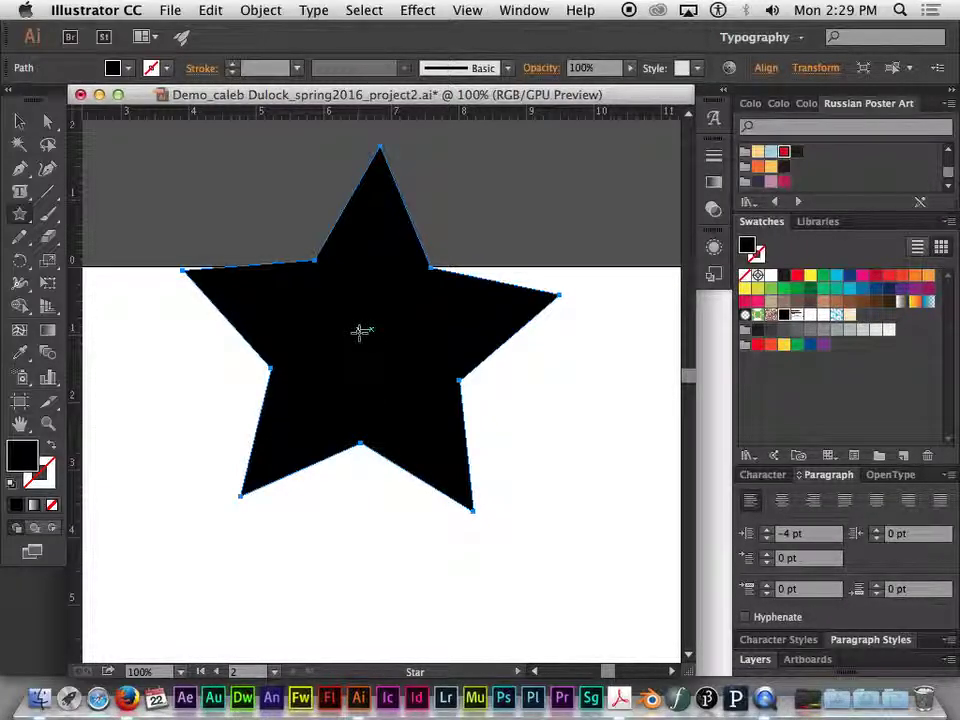
{"action": "key", "text": "v"}
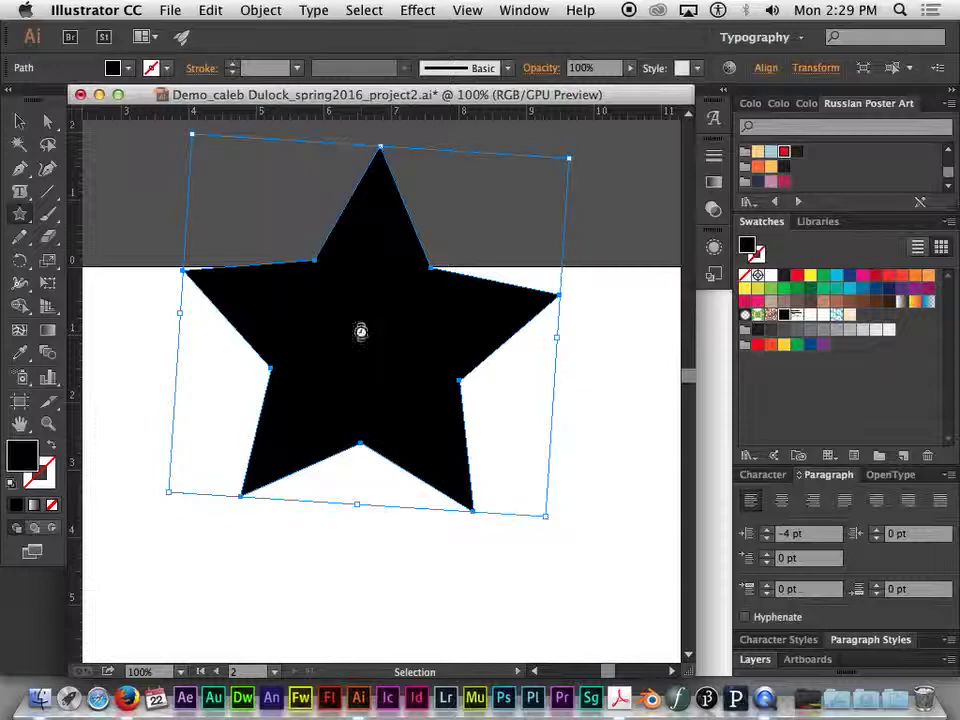
{"action": "key", "text": "super+v"}
{"action": "left_click", "coordinate": [19, 120]}
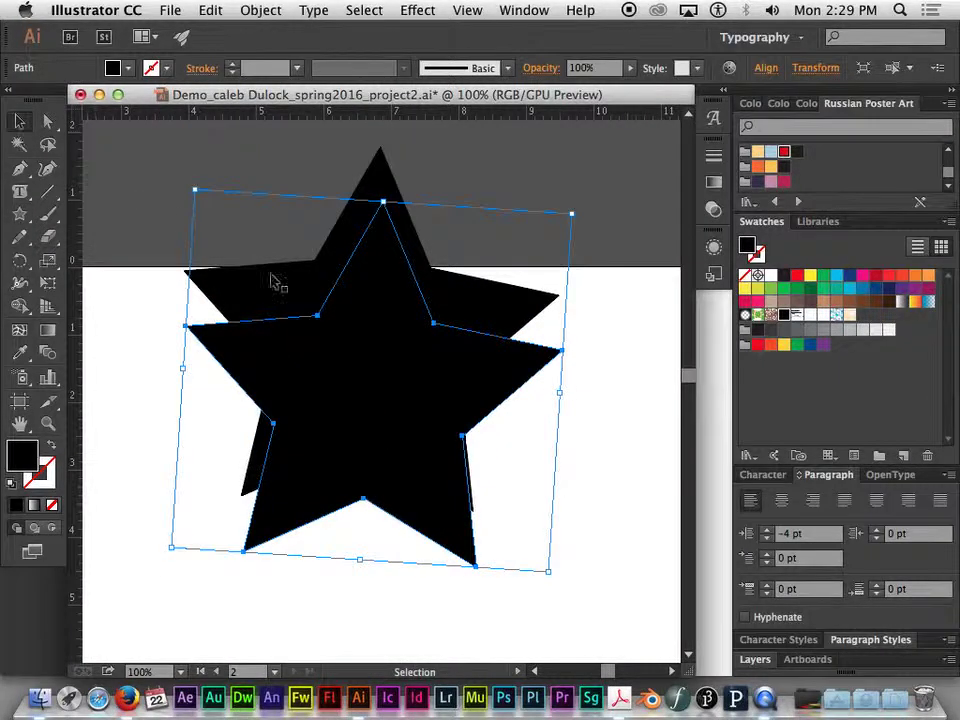
{"action": "left_click_drag", "start_coordinate": [386, 388], "coordinate": [508, 442]}
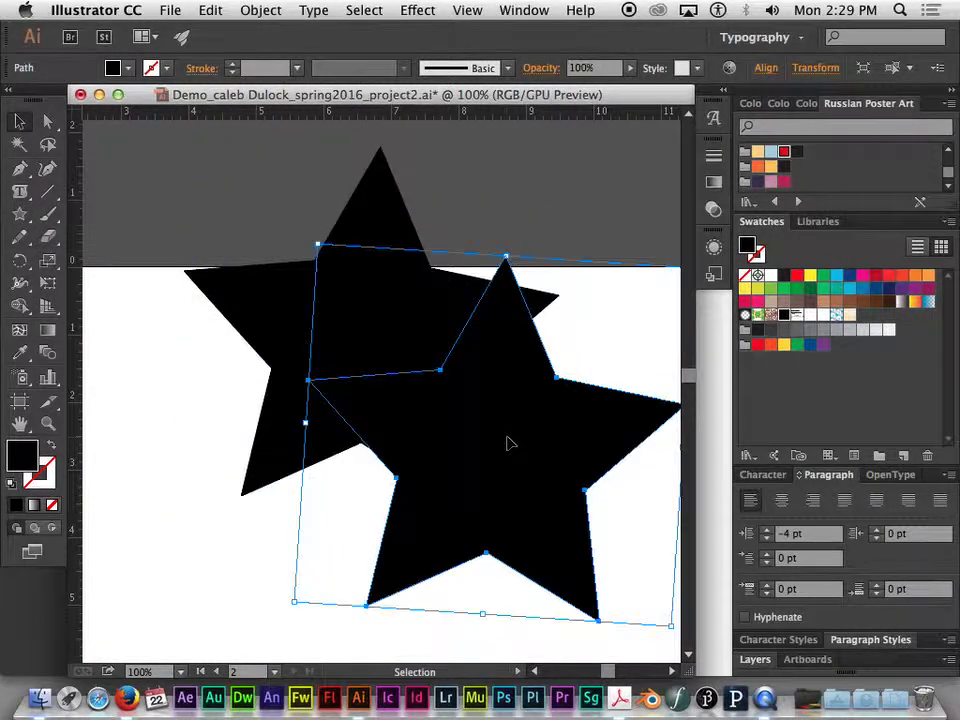
Convert the duplicate star into an area type frame, paste the clipboard's SVG code into it, and shift it slightly.
{"action": "left_click", "coordinate": [19, 191]}
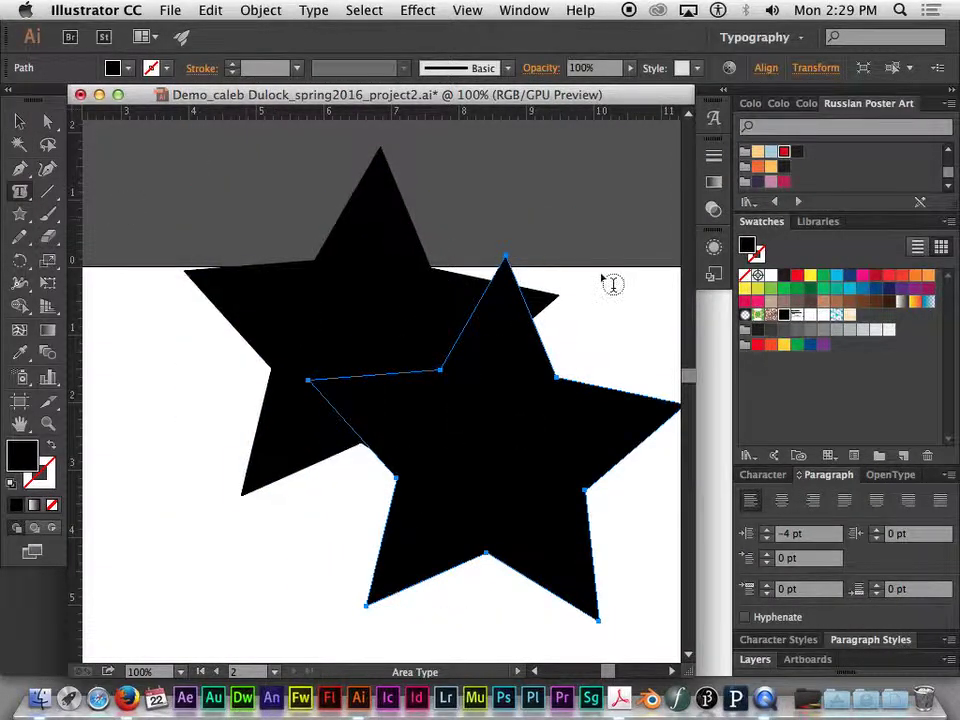
{"action": "left_click", "coordinate": [506, 268]}
{"action": "key", "text": "super+v"}
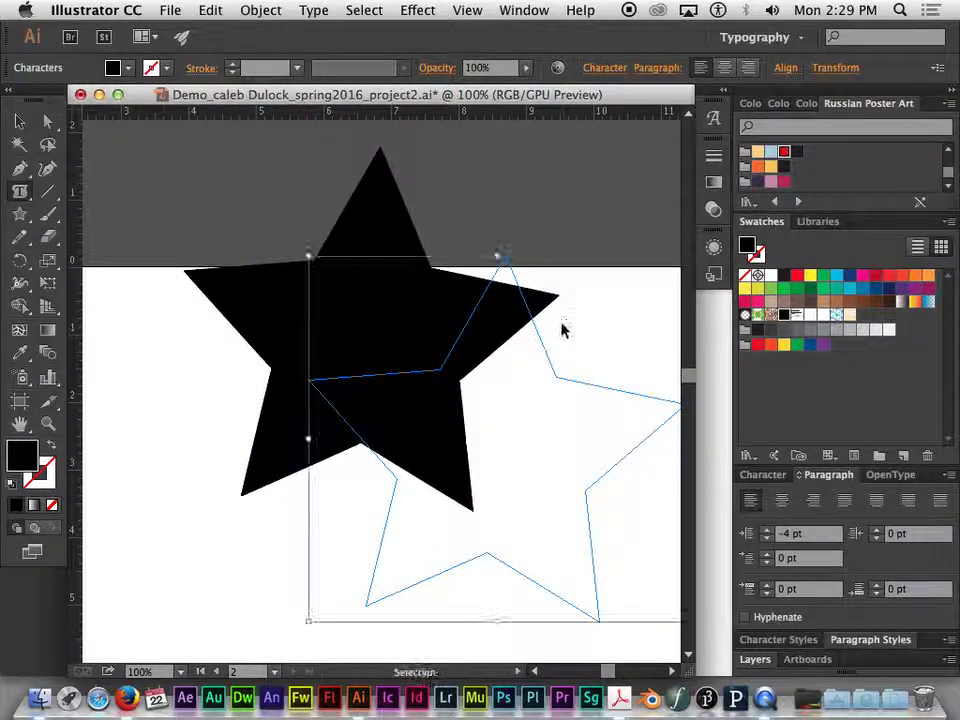
{"action": "left_click", "coordinate": [561, 416]}
{"action": "left_click_drag", "start_coordinate": [561, 416], "coordinate": [537, 376]}
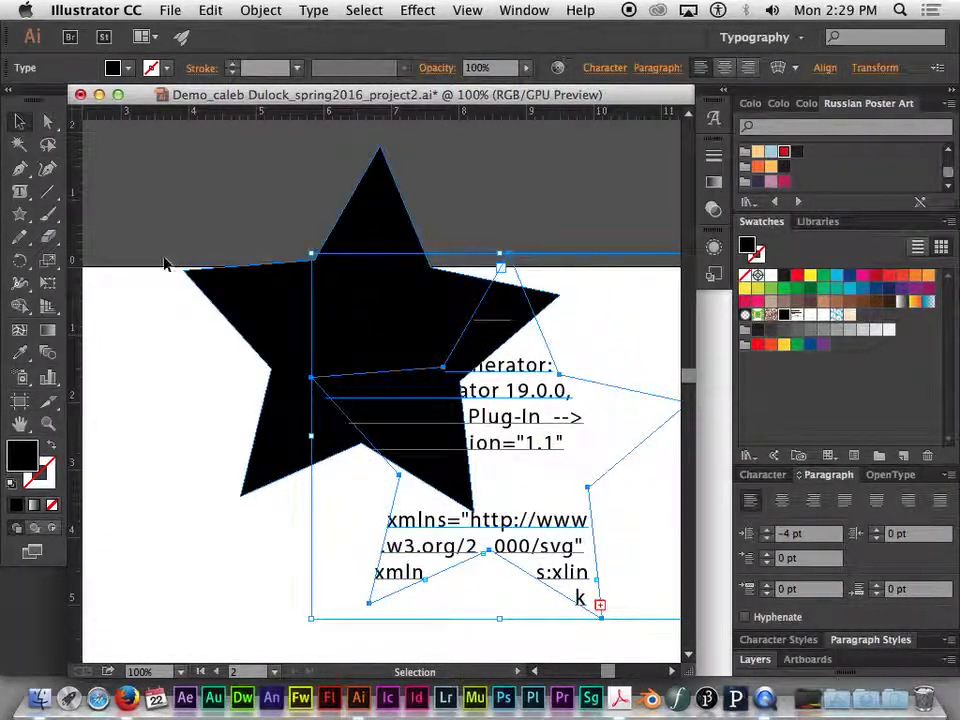
Fill the original star with orange and place the text-filled star directly over it.
{"action": "left_click", "coordinate": [270, 274]}
{"action": "left_click", "coordinate": [130, 68]}
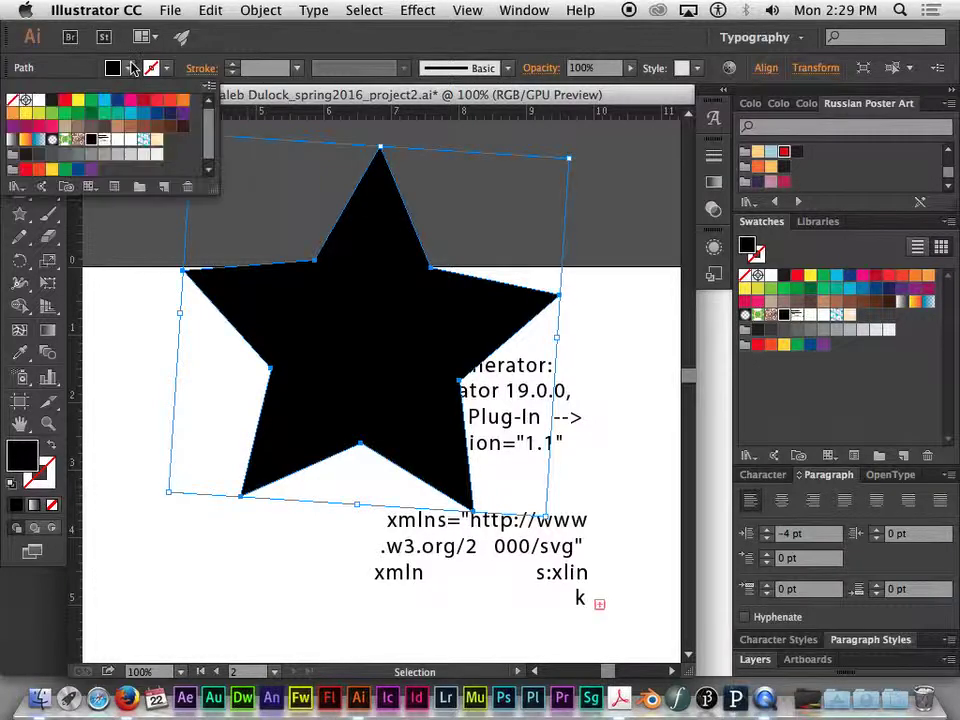
{"action": "left_click", "coordinate": [184, 101]}
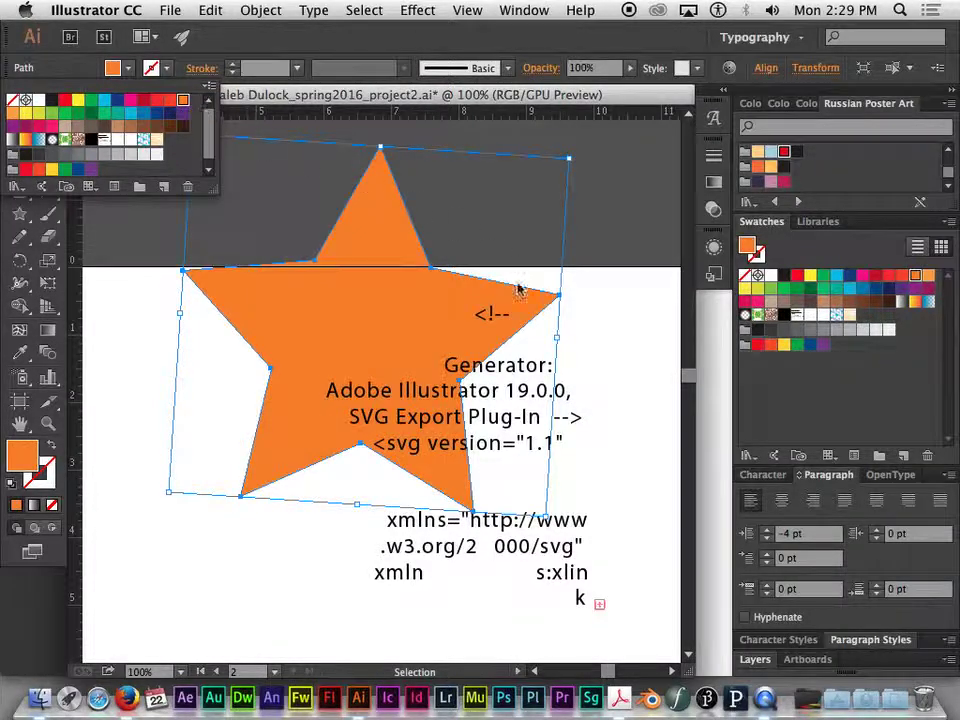
{"action": "left_click", "coordinate": [578, 427]}
{"action": "left_click_drag", "start_coordinate": [478, 328], "coordinate": [427, 300]}
{"action": "left_click", "coordinate": [605, 370]}
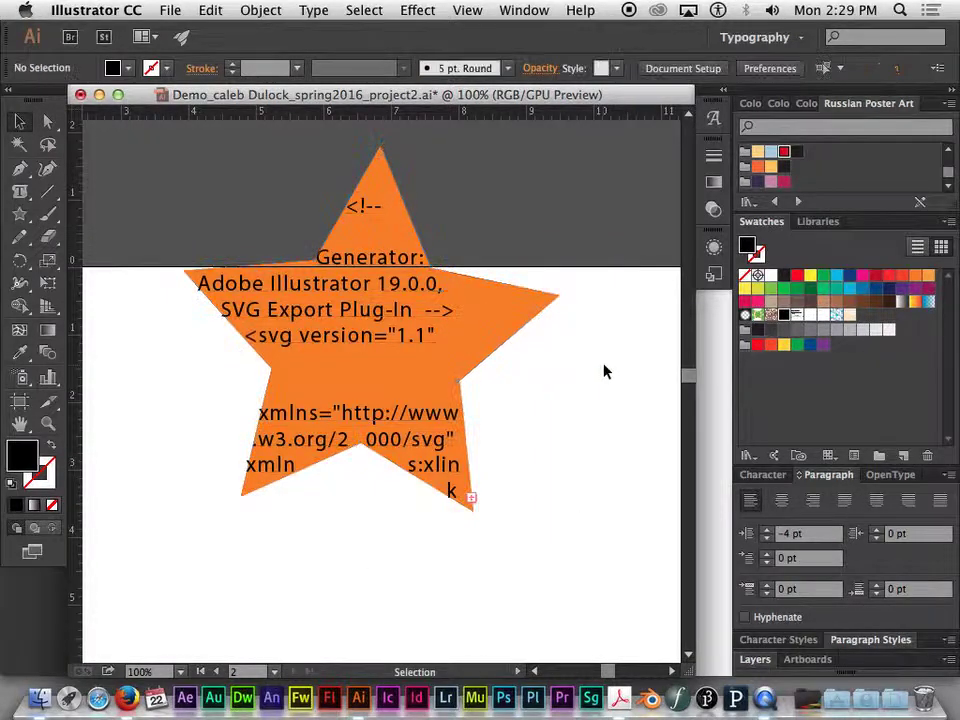
Select the orange star and its text frame together and move them about 1.7 in down and 0.7 in right.
{"action": "left_click", "coordinate": [467, 334]}
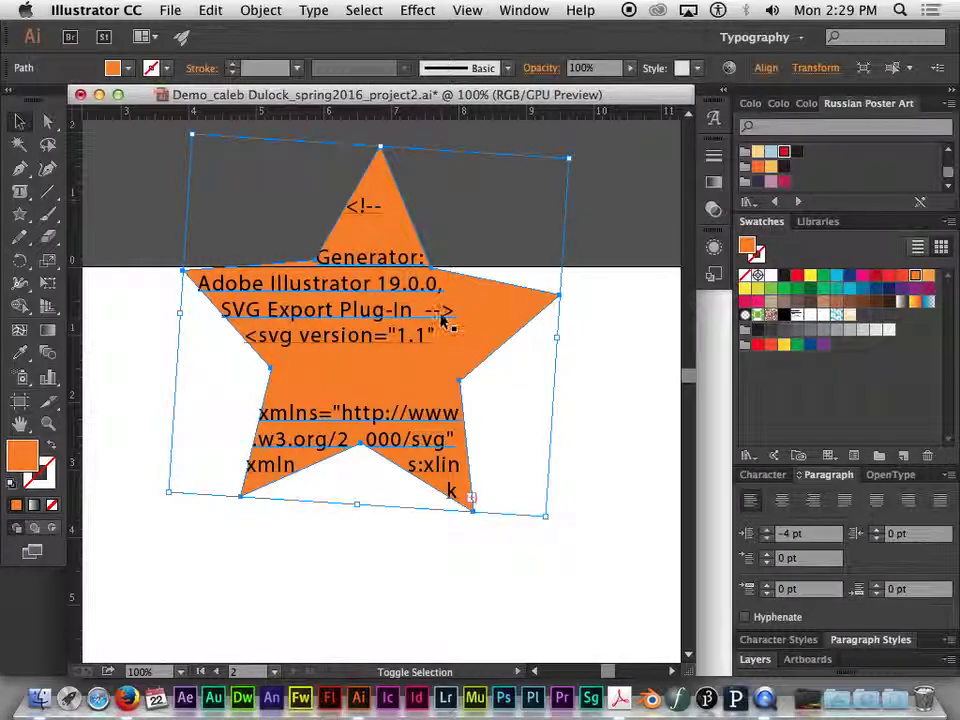
{"action": "left_click", "coordinate": [450, 317], "text": "shift"}
{"action": "left_click_drag", "start_coordinate": [446, 317], "coordinate": [487, 428]}
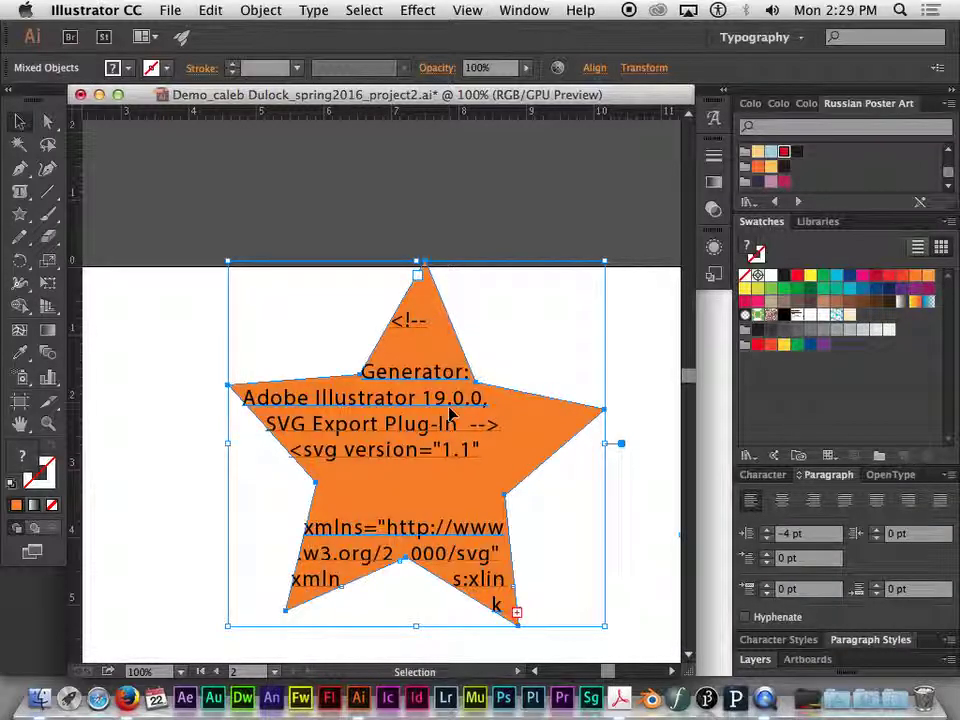
Delete the orange star together with the text-filled star frame on top of it.
{"action": "left_click", "coordinate": [475, 320]}
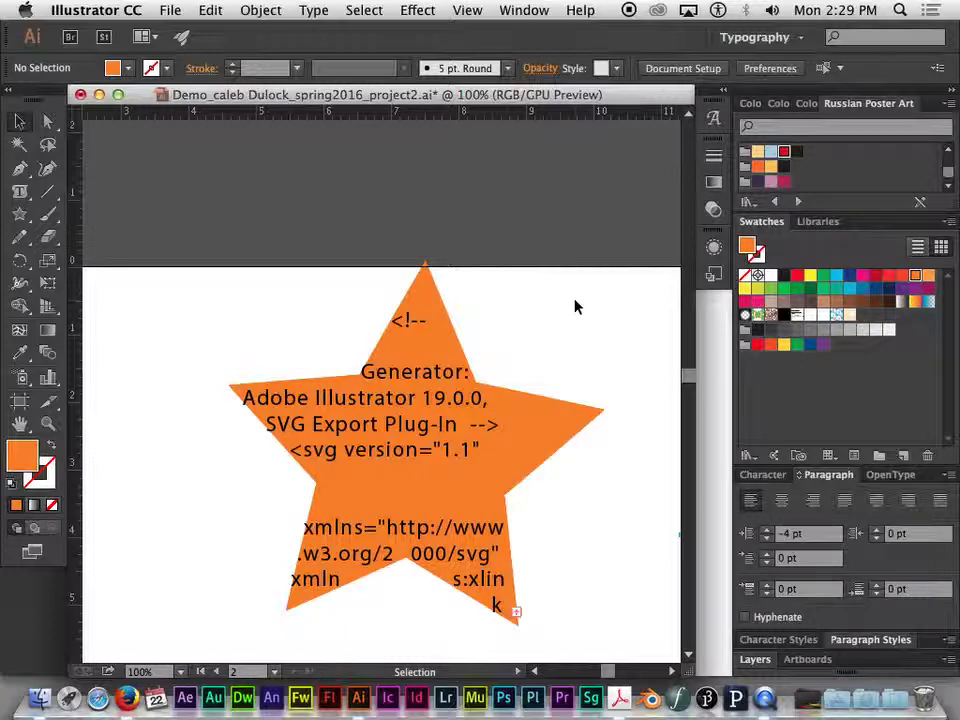
{"action": "left_click_drag", "start_coordinate": [167, 300], "coordinate": [592, 600]}
{"action": "key", "text": "Delete"}
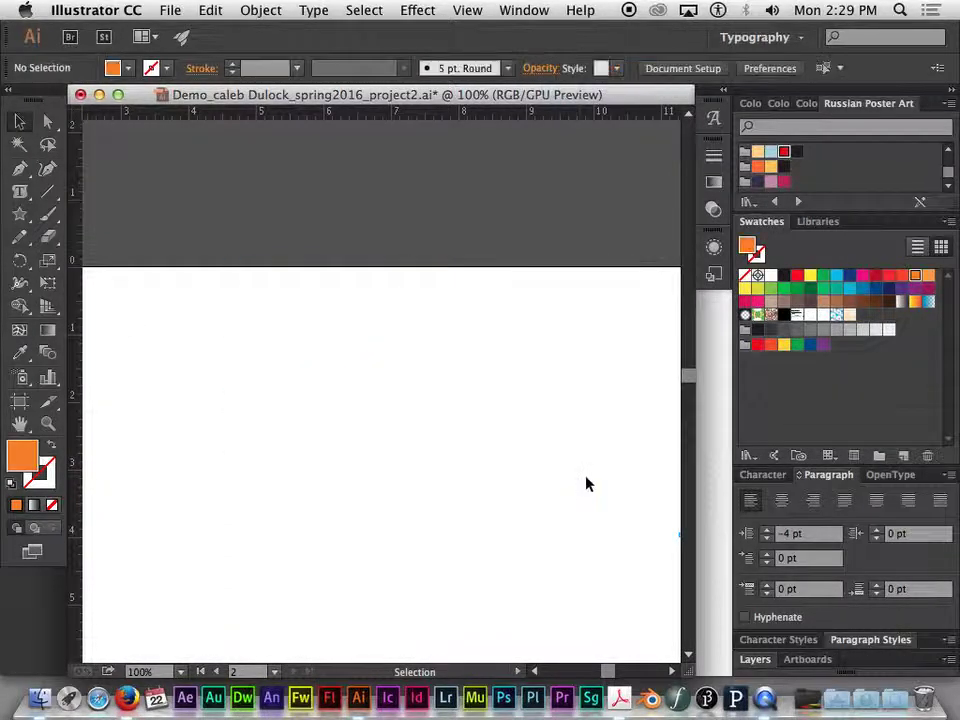
{"action": "left_click", "coordinate": [22, 124]}
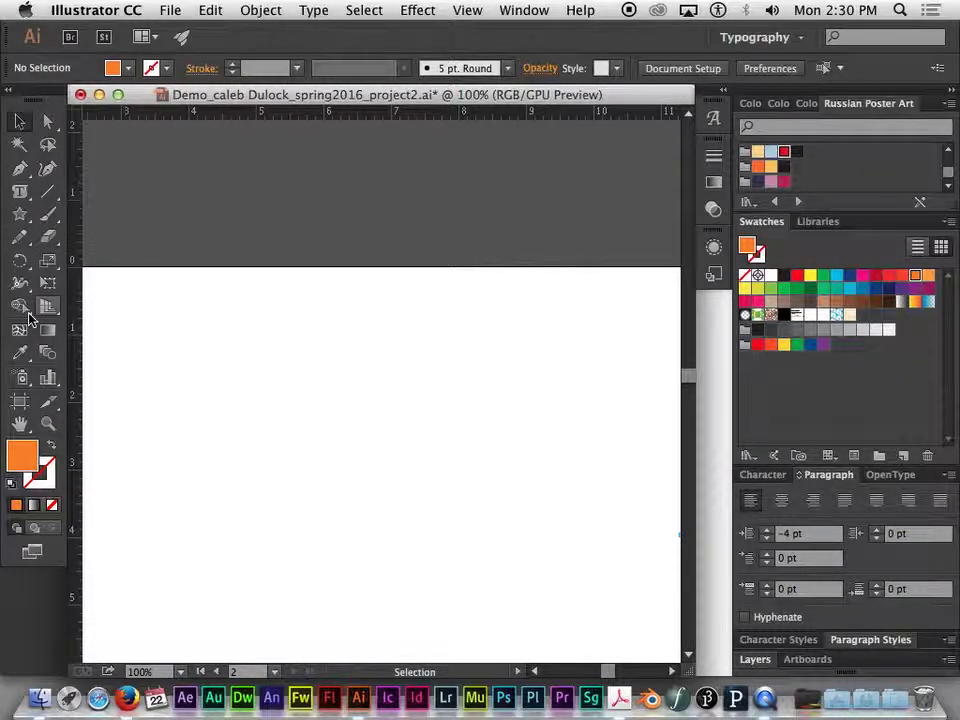
Draw an open wavy orange path about 8 in wide and 1.9 in high across the artboard with the Pen tool.
{"action": "left_click", "coordinate": [19, 169]}
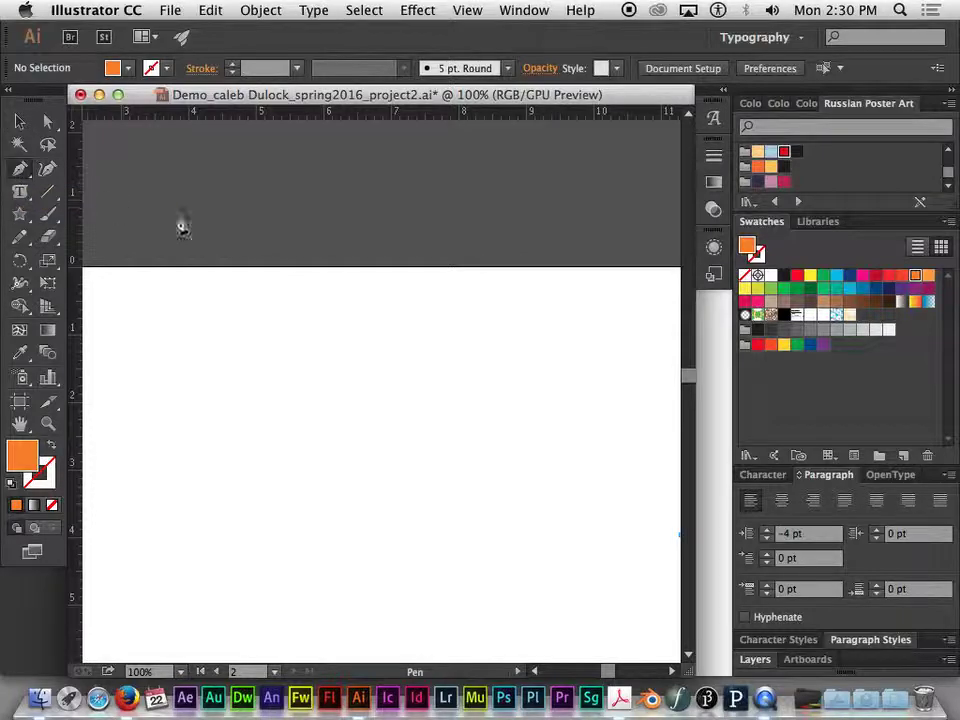
{"action": "left_click", "coordinate": [126, 480]}
{"action": "left_click", "coordinate": [191, 418]}
{"action": "left_click_drag", "start_coordinate": [265, 447], "coordinate": [348, 447]}
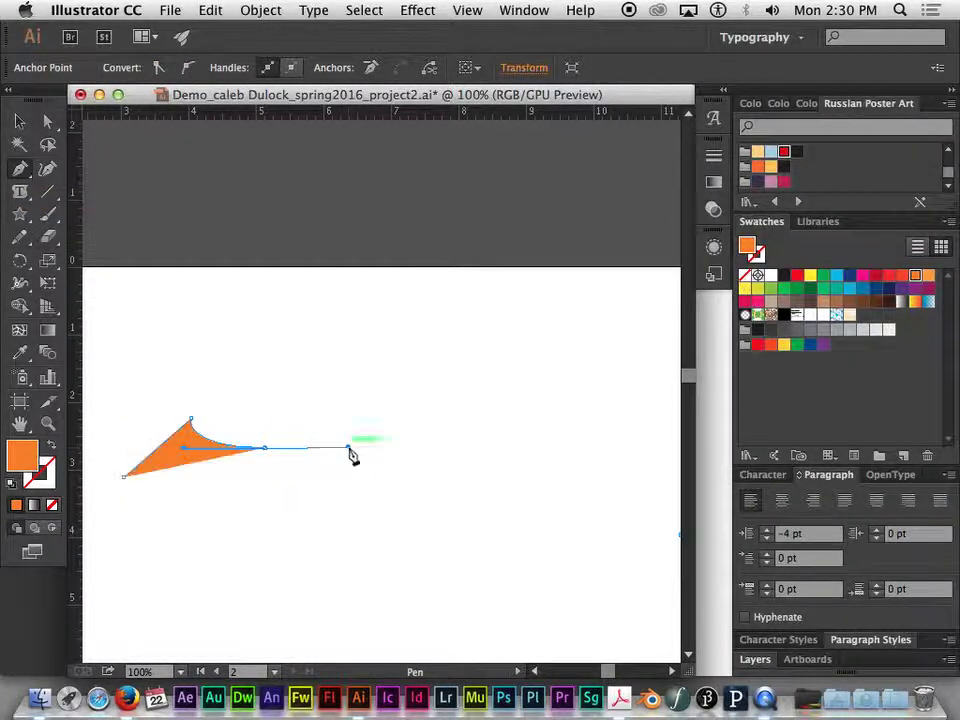
{"action": "left_click", "coordinate": [427, 413]}
{"action": "left_click_drag", "start_coordinate": [503, 446], "coordinate": [530, 473]}
{"action": "left_click", "coordinate": [596, 414]}
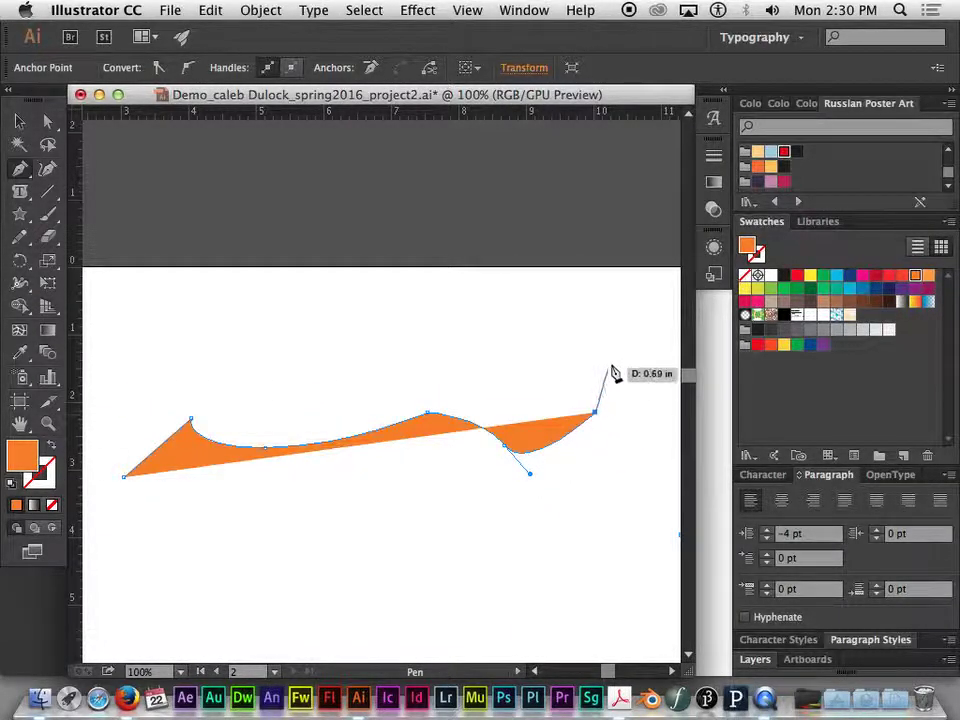
{"action": "left_click", "coordinate": [661, 350]}
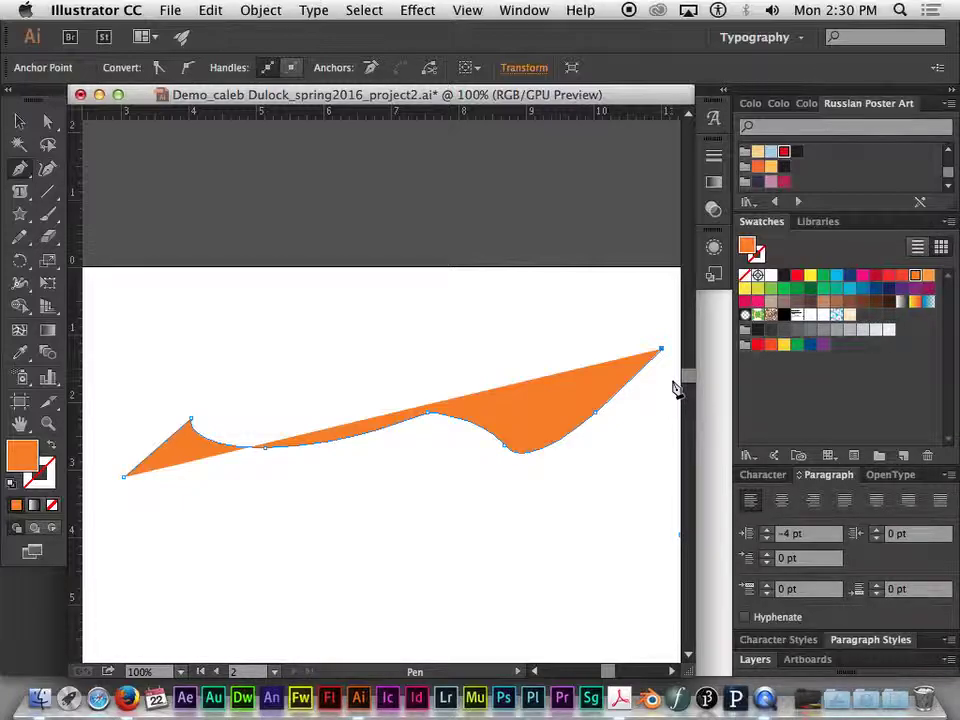
{"action": "left_click", "coordinate": [20, 121]}
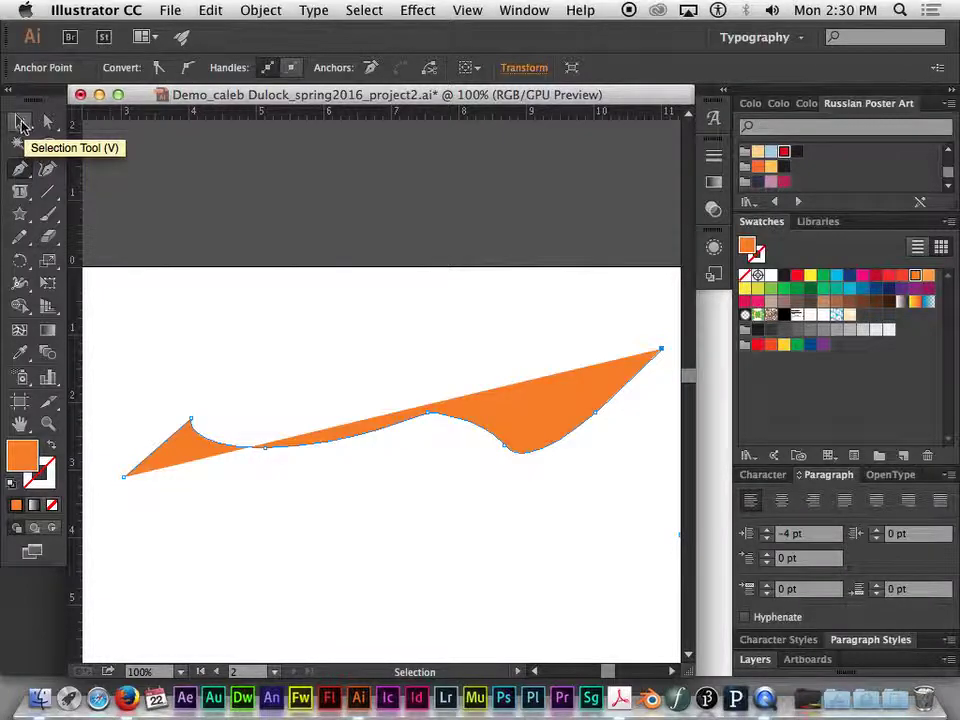
Turn the wavy path into type on a path and fill its whole length with the repeated text "fgh".
{"action": "key", "text": "super+a"}
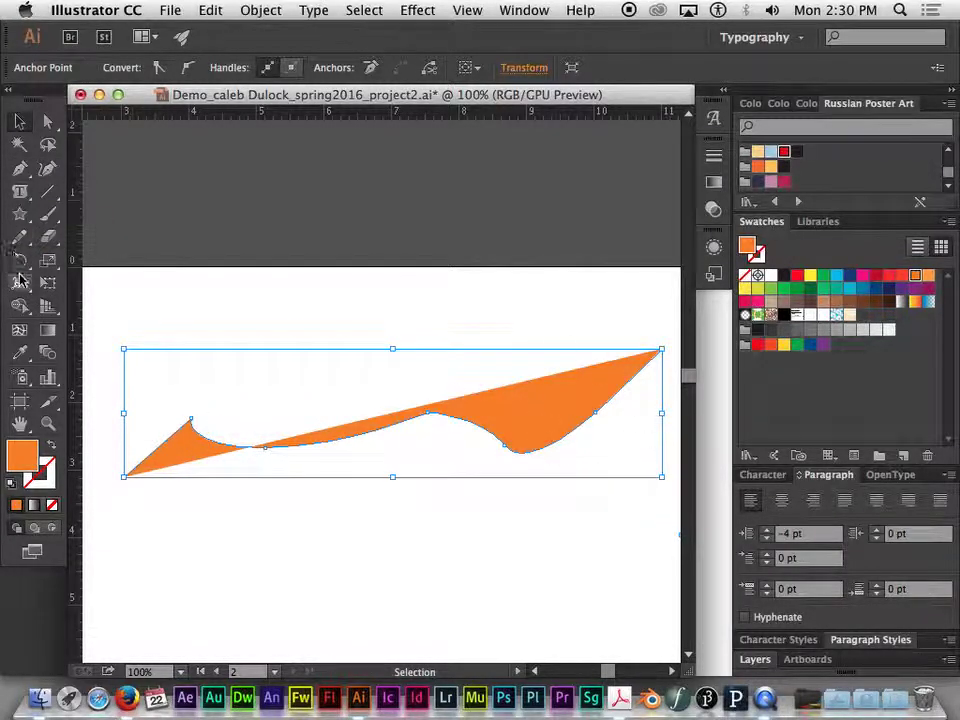
{"action": "left_click", "coordinate": [17, 196]}
{"action": "left_click_drag", "start_coordinate": [17, 196], "coordinate": [140, 238]}
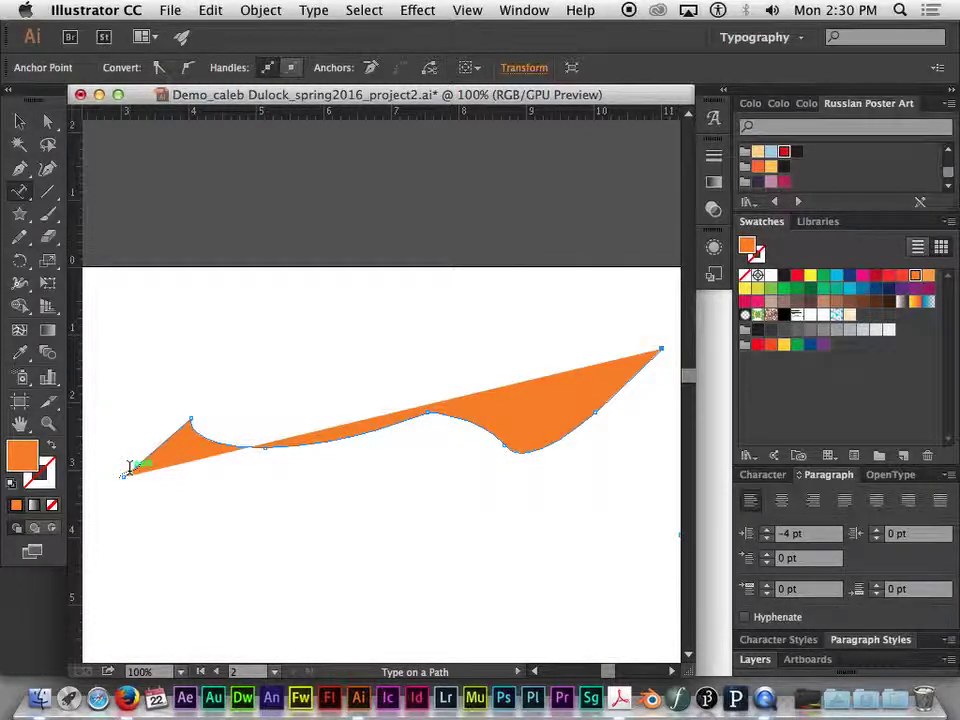
{"action": "left_click", "coordinate": [128, 467]}
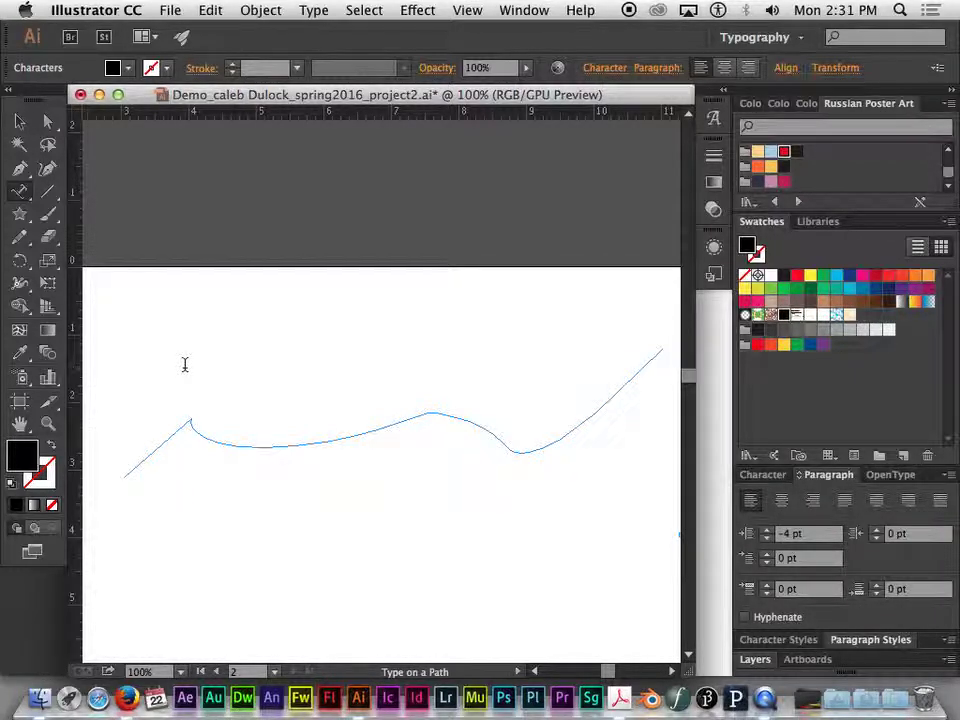
{"action": "type", "text": "fgh"}
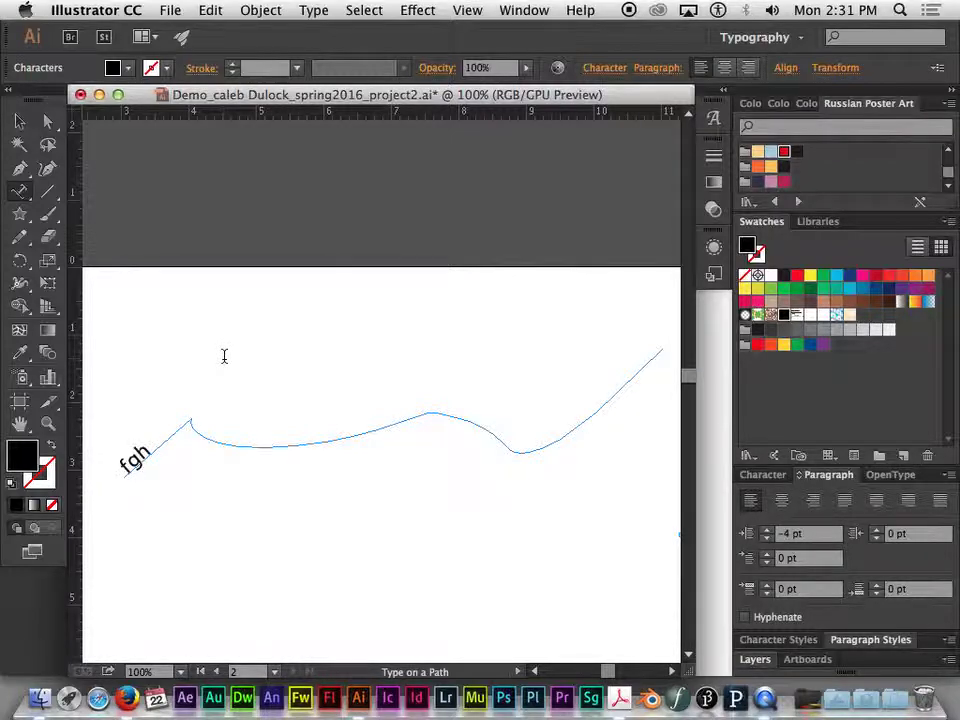
{"action": "type", "text": " fgh fgh fgh fgh fgh fgh fgh fgh"}
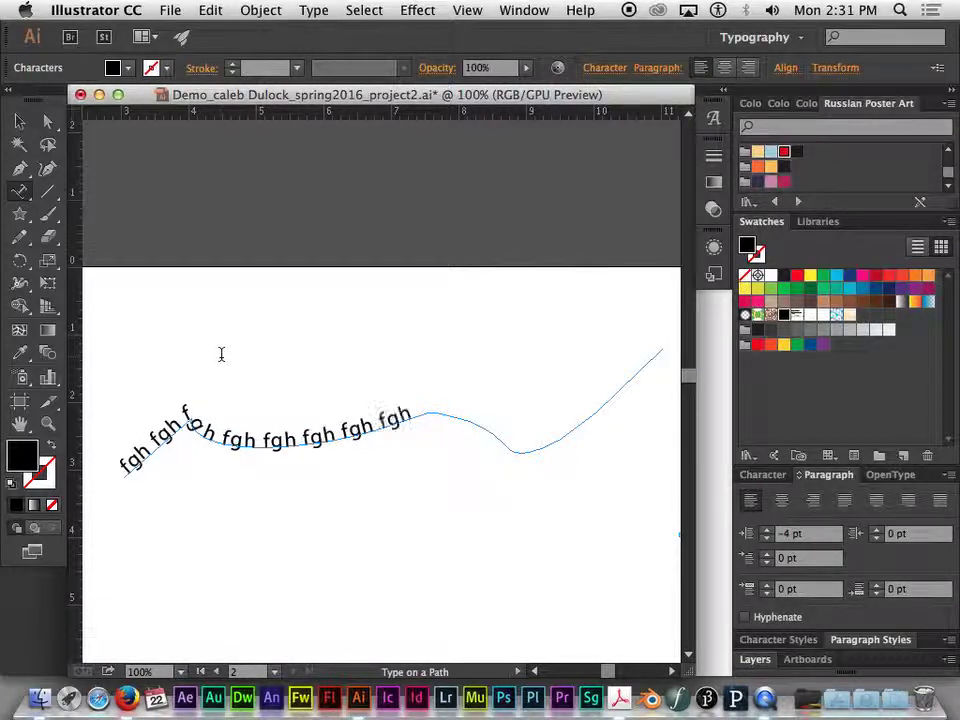
{"action": "type", "text": " fgh fgh fgh fgh fgh fgh"}
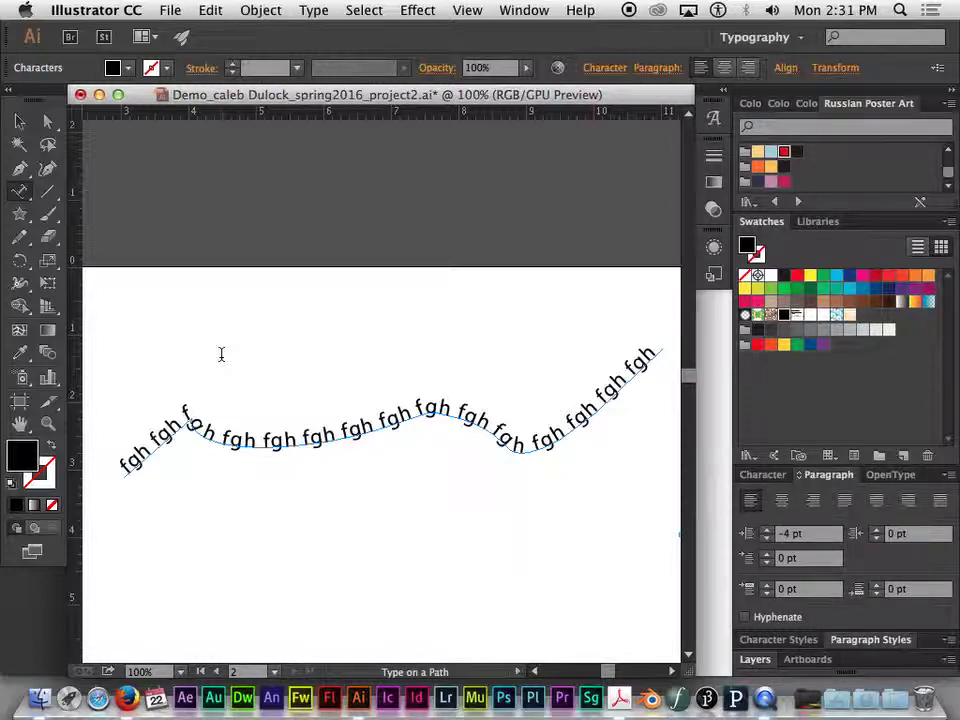
Move the start bracket of the path text along the curve to the corner anchor at about 4 in.
{"action": "left_click", "coordinate": [19, 123]}
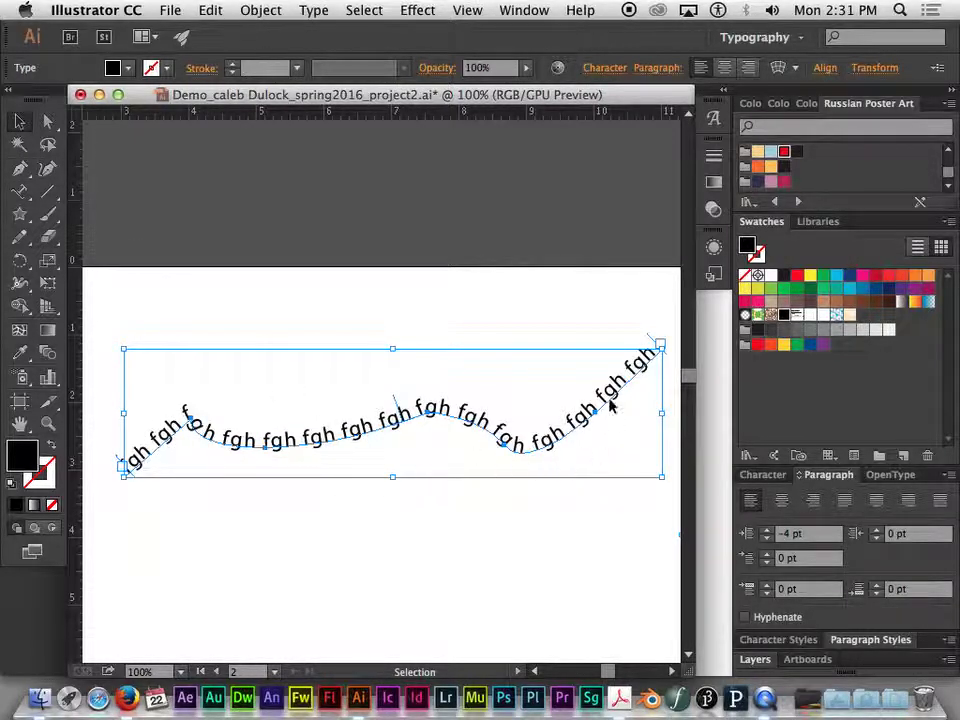
{"action": "left_click", "coordinate": [96, 357]}
{"action": "key", "text": "super+equal"}
{"action": "key", "text": "super+equal"}
{"action": "left_click_drag", "start_coordinate": [137, 437], "coordinate": [520, 341]}
{"action": "left_click", "coordinate": [435, 425]}
{"action": "key", "text": "super+equal"}
{"action": "key", "text": "super+equal"}
{"action": "left_click_drag", "start_coordinate": [325, 546], "coordinate": [555, 435]}
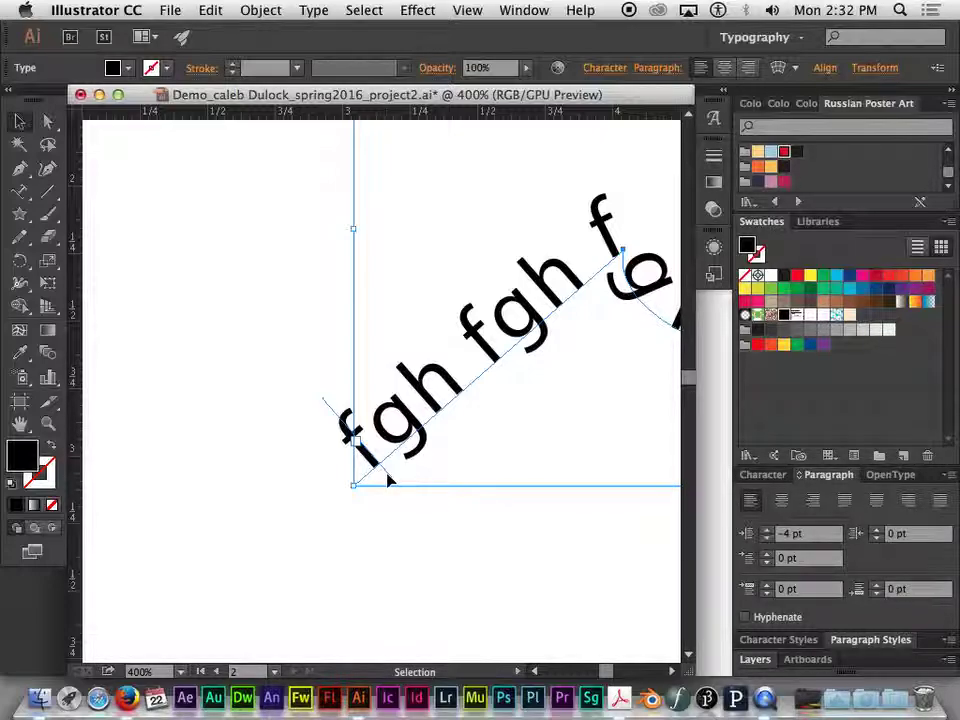
{"action": "left_click_drag", "start_coordinate": [389, 478], "coordinate": [609, 276]}
{"action": "left_click_drag", "start_coordinate": [630, 366], "coordinate": [559, 402]}
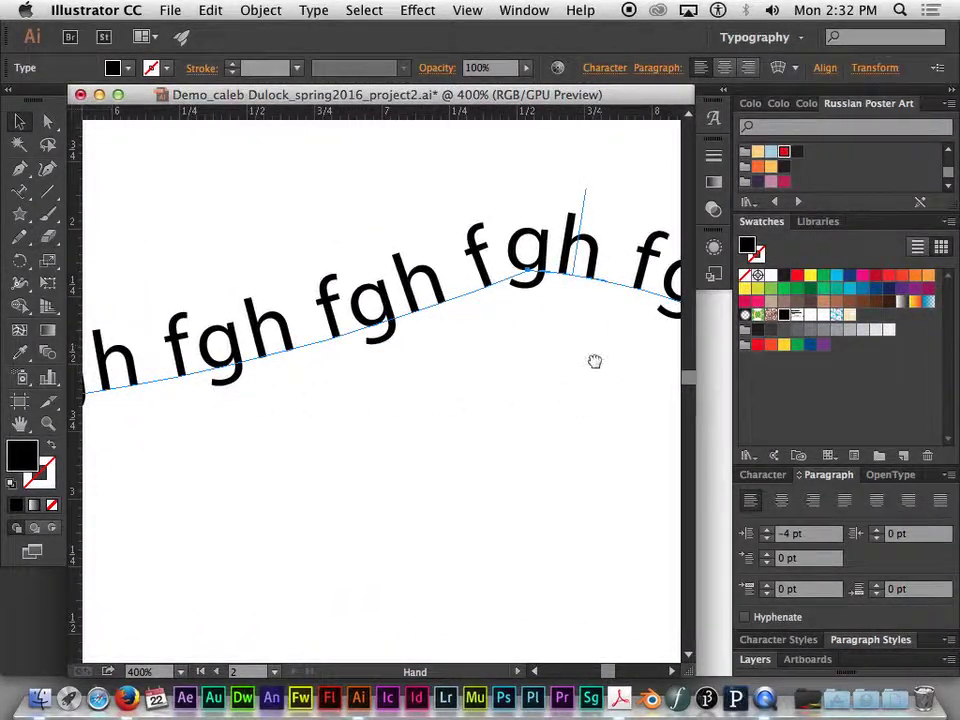
{"action": "key", "text": "super+z"}
Slide the path text slightly along the curve and flip it to the underside of the path.
{"action": "left_click_drag", "start_coordinate": [463, 446], "coordinate": [443, 457]}
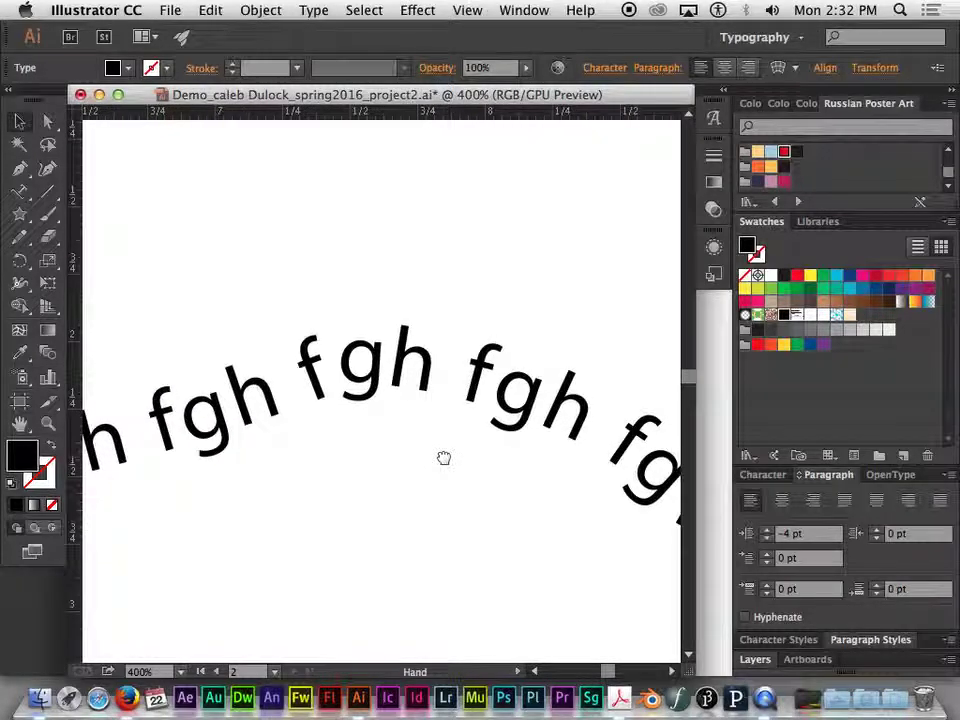
{"action": "left_click", "coordinate": [401, 356]}
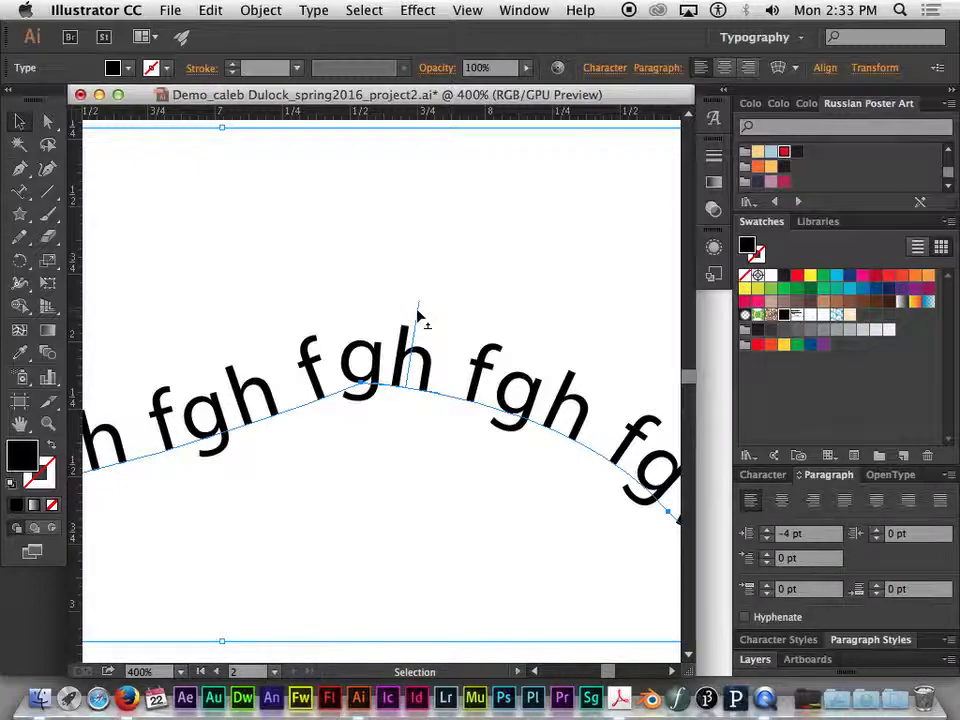
{"action": "mouse_move", "coordinate": [418, 316]}
{"action": "left_mouse_down"}
{"action": "mouse_move", "coordinate": [398, 462]}
{"action": "mouse_move", "coordinate": [407, 399]}
{"action": "mouse_move", "coordinate": [407, 456]}
{"action": "mouse_move", "coordinate": [436, 322]}
{"action": "left_mouse_up"}
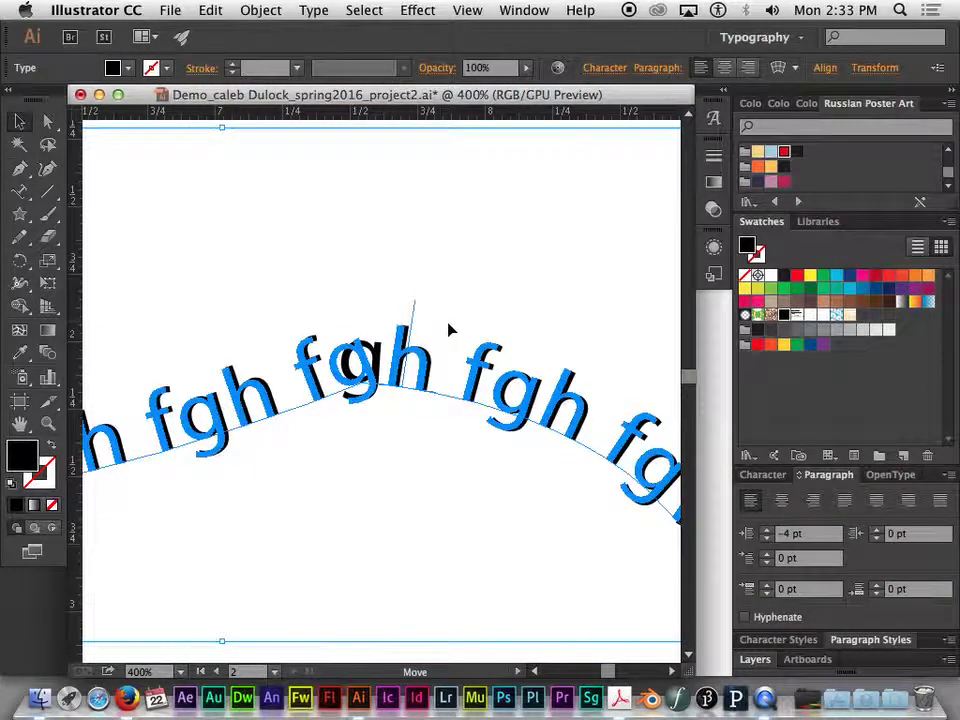
{"action": "left_click_drag", "start_coordinate": [428, 383], "coordinate": [410, 474]}
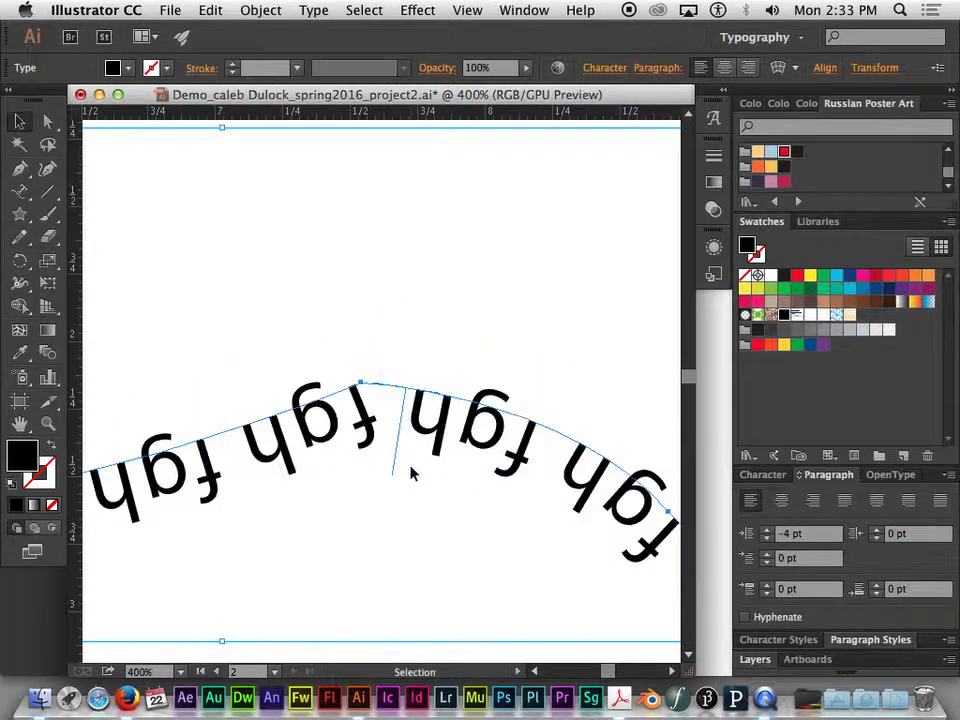
Pull the flipped text's start bracket about 0.5 in horizontally back along the curve from the path's upper end.
{"action": "key", "text": "super+minus"}
{"action": "key", "text": "super+minus"}
{"action": "key", "text": "super+minus"}
{"action": "left_click_drag", "start_coordinate": [482, 332], "coordinate": [815, 307]}
{"action": "left_click", "coordinate": [283, 393]}
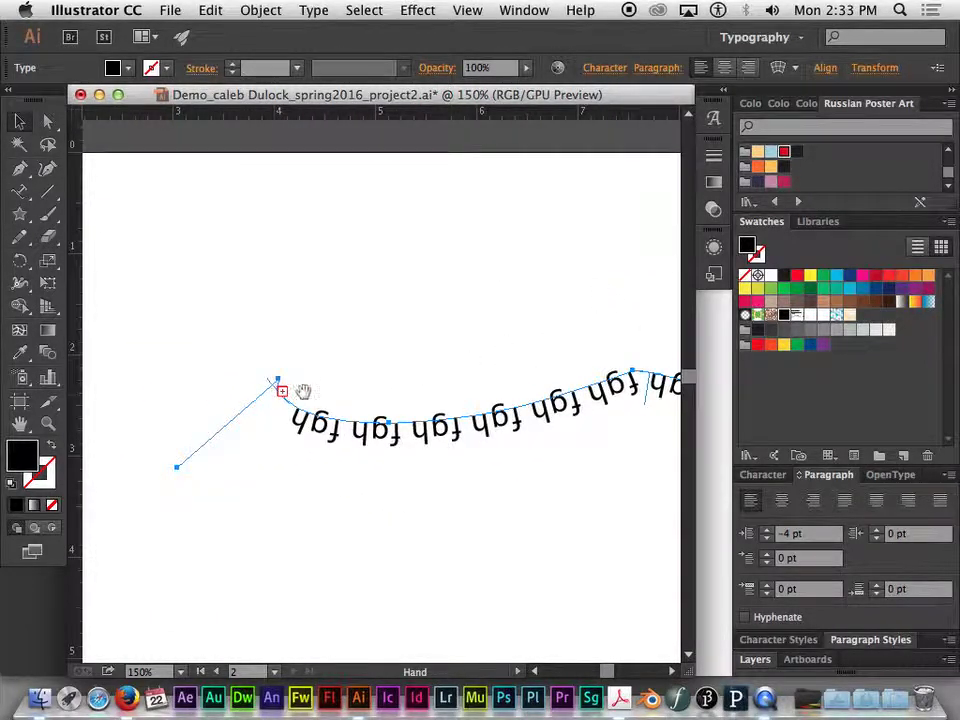
{"action": "scroll", "coordinate": [283, 391], "scroll_direction": "right", "scroll_amount": 10}
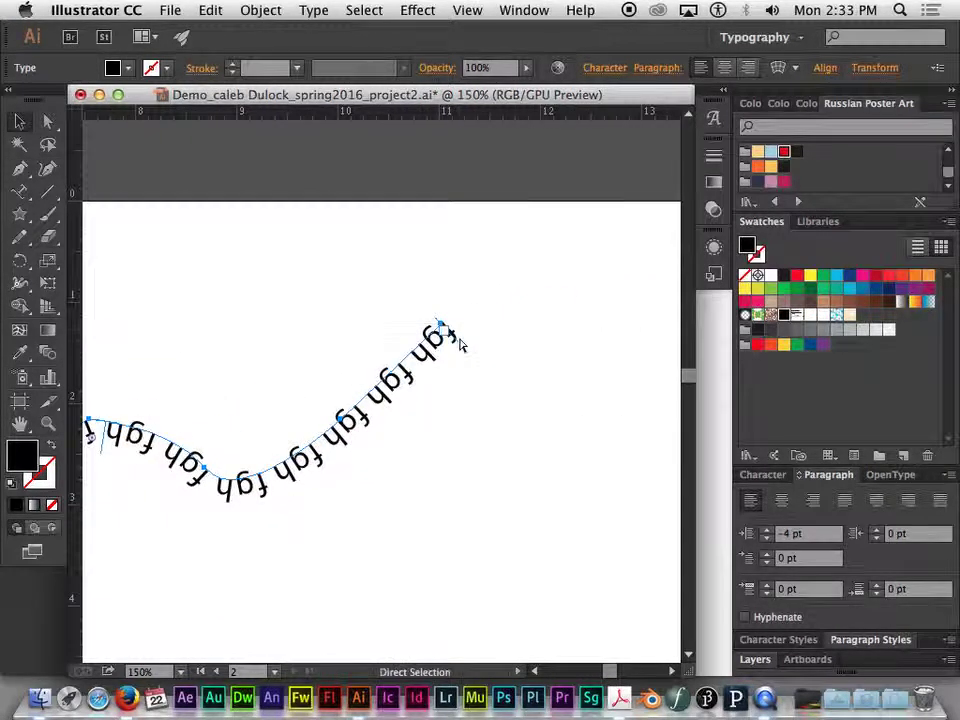
{"action": "key", "text": "super+equal"}
{"action": "key", "text": "v"}
{"action": "left_click_drag", "start_coordinate": [580, 321], "coordinate": [355, 372]}
{"action": "key", "text": "a"}
{"action": "key", "text": "super+minus"}
{"action": "left_click_drag", "start_coordinate": [510, 343], "coordinate": [508, 236]}
{"action": "key", "text": "super+minus"}
{"action": "key", "text": "super+minus"}
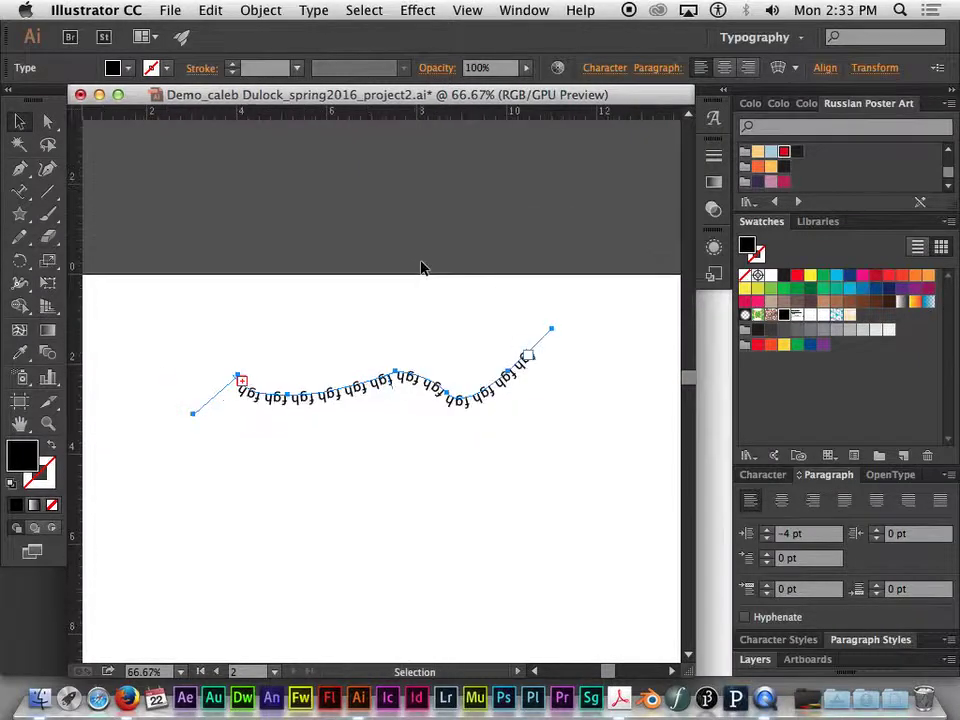
Flip the text back above the path, slide it toward the path's lower end, and deselect it.
{"action": "left_click_drag", "start_coordinate": [285, 321], "coordinate": [457, 280]}
{"action": "key", "text": "super+equal"}
{"action": "key", "text": "super+equal"}
{"action": "key", "text": "v"}
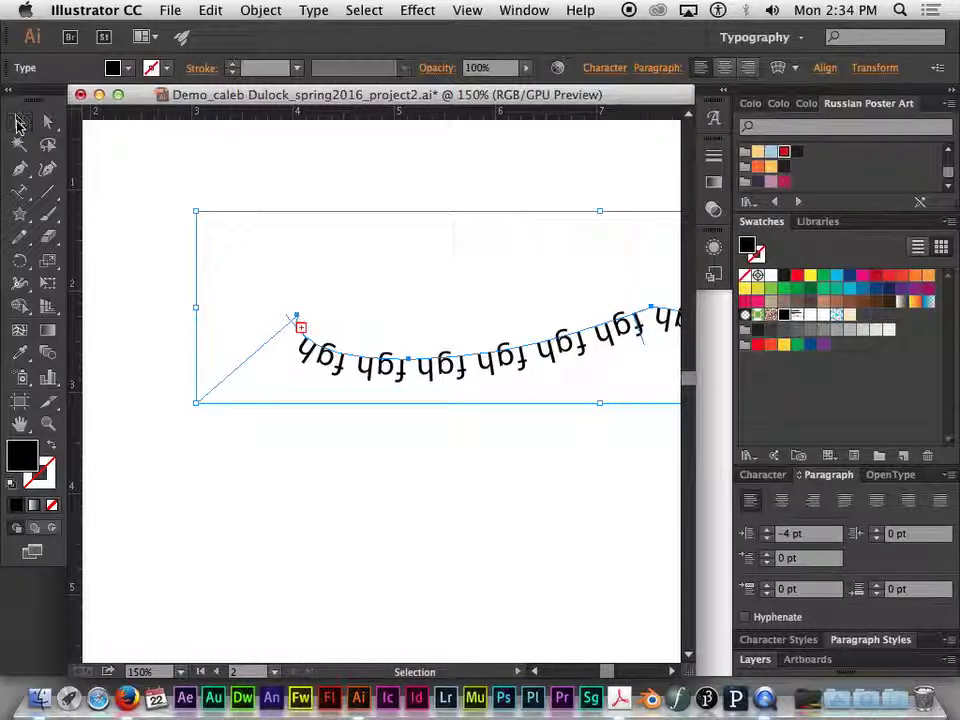
{"action": "left_click_drag", "start_coordinate": [645, 345], "coordinate": [532, 300]}
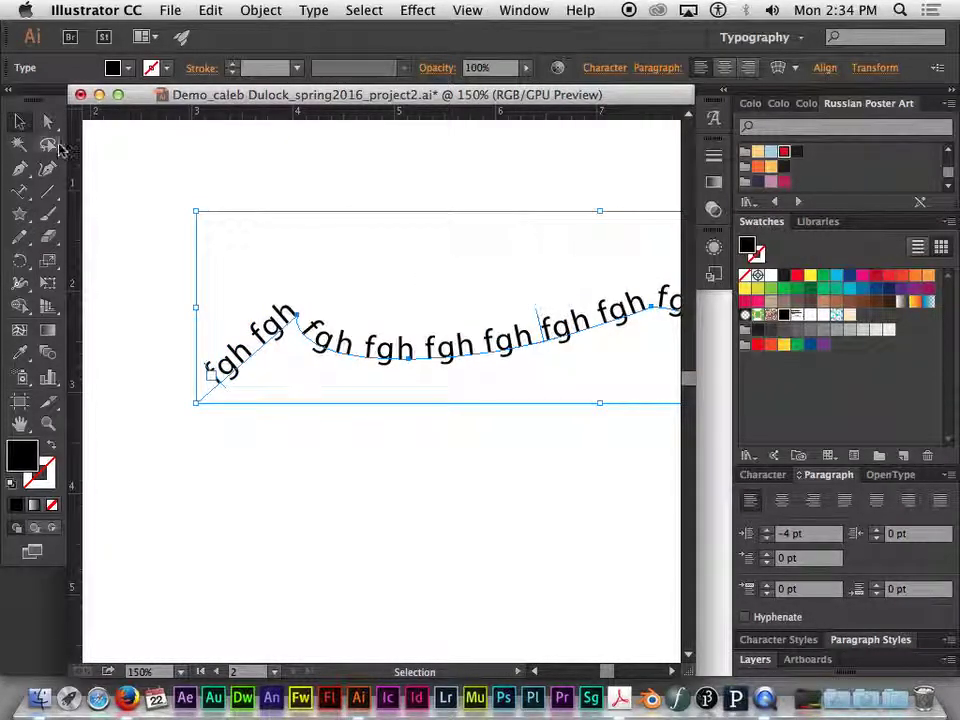
{"action": "left_click", "coordinate": [180, 331]}
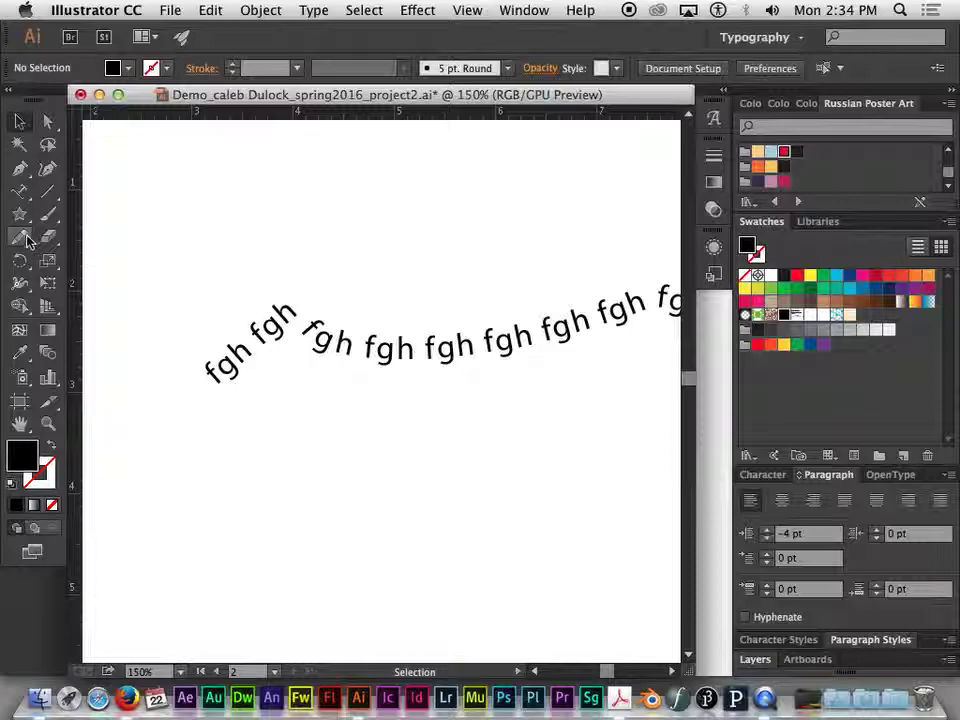
Select the first "f" of the path text with the Touch Type tool and shift it down along the path.
{"action": "left_click", "coordinate": [24, 193]}
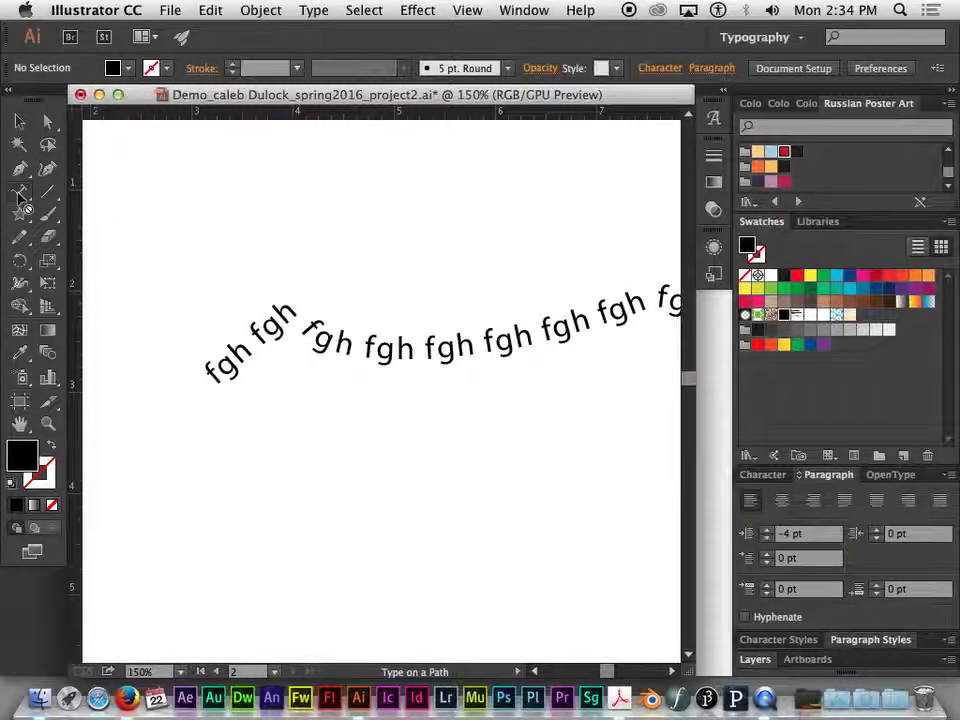
{"action": "left_click_drag", "start_coordinate": [20, 195], "coordinate": [121, 334]}
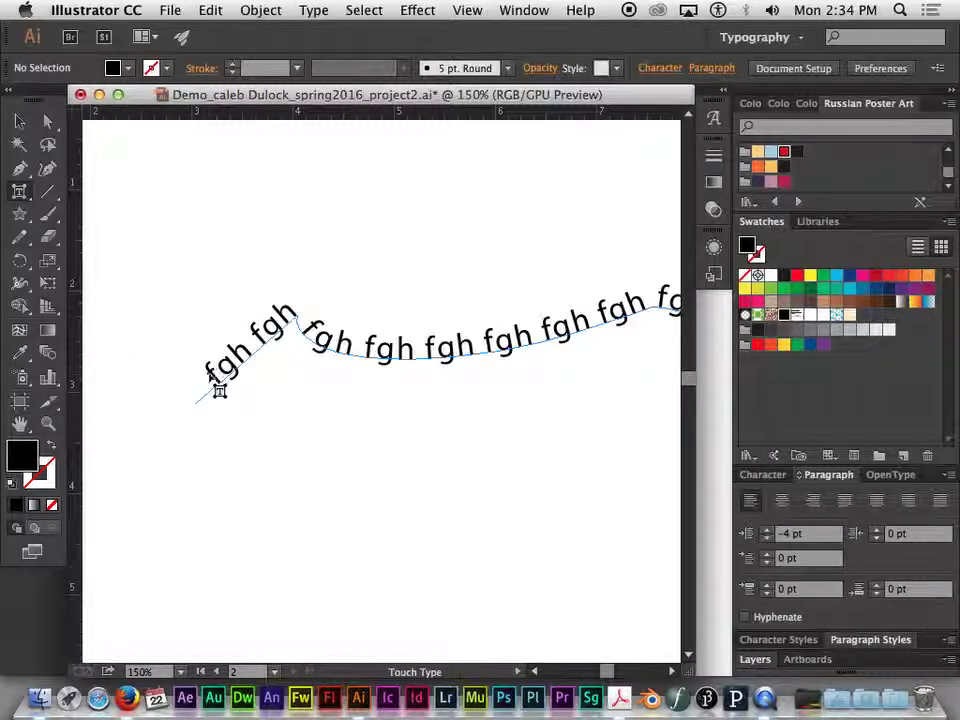
{"action": "key", "text": "super+equal"}
{"action": "key", "text": "super+equal"}
{"action": "left_click_drag", "start_coordinate": [208, 369], "coordinate": [424, 289]}
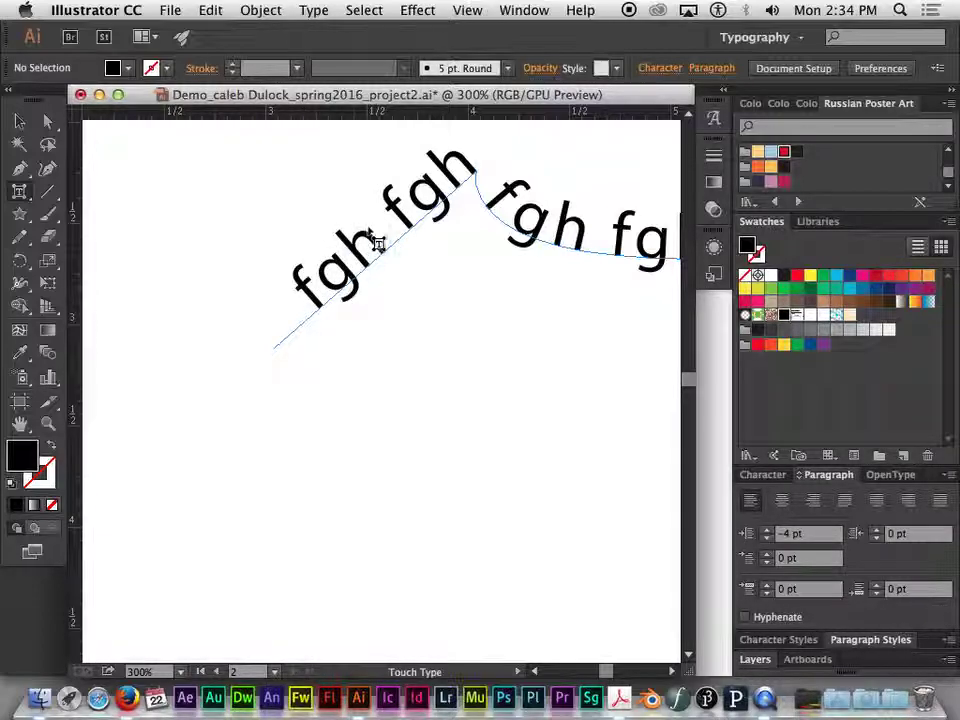
{"action": "left_click", "coordinate": [305, 282]}
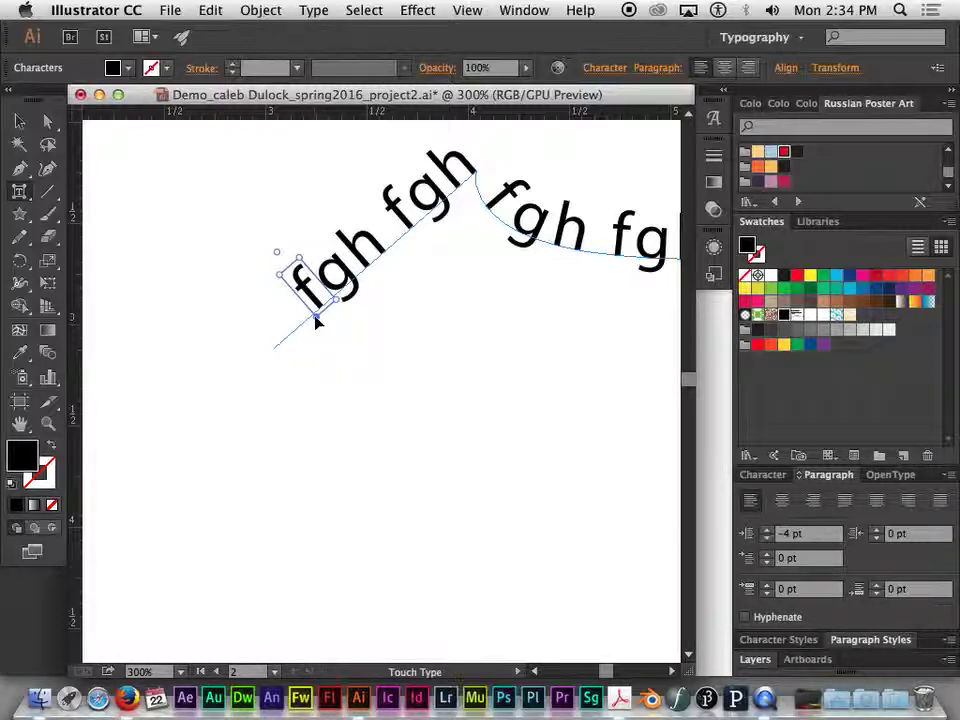
{"action": "left_click_drag", "start_coordinate": [316, 321], "coordinate": [433, 235]}
{"action": "left_click_drag", "start_coordinate": [315, 205], "coordinate": [296, 321]}
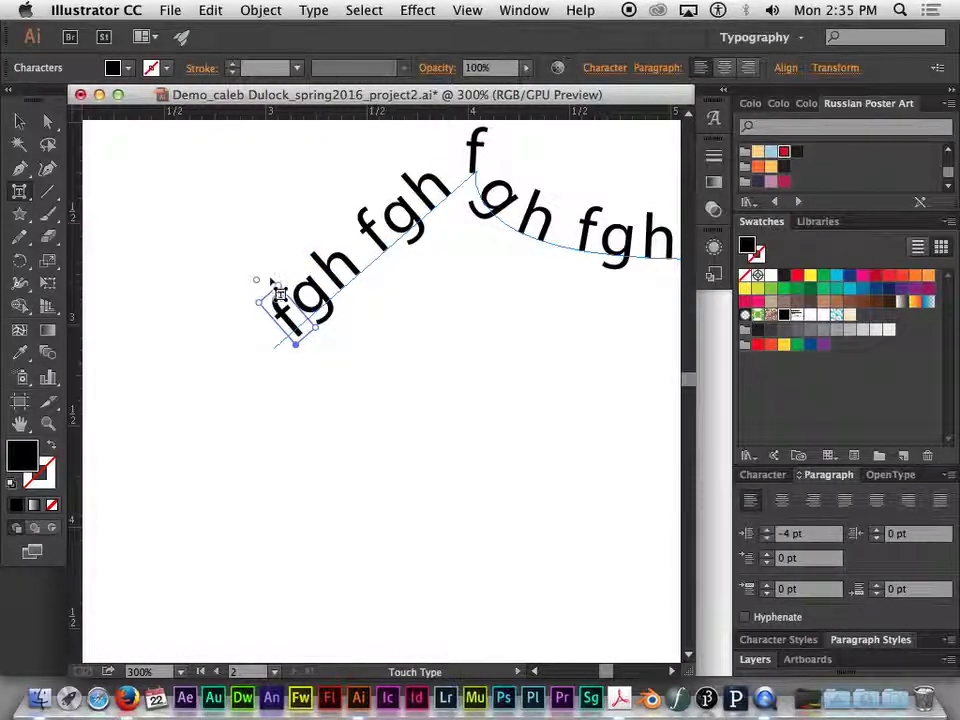
Rotate the first "f" about 90° counterclockwise and scale it up until it is many times larger than the other letters.
{"action": "left_click_drag", "start_coordinate": [255, 277], "coordinate": [223, 364]}
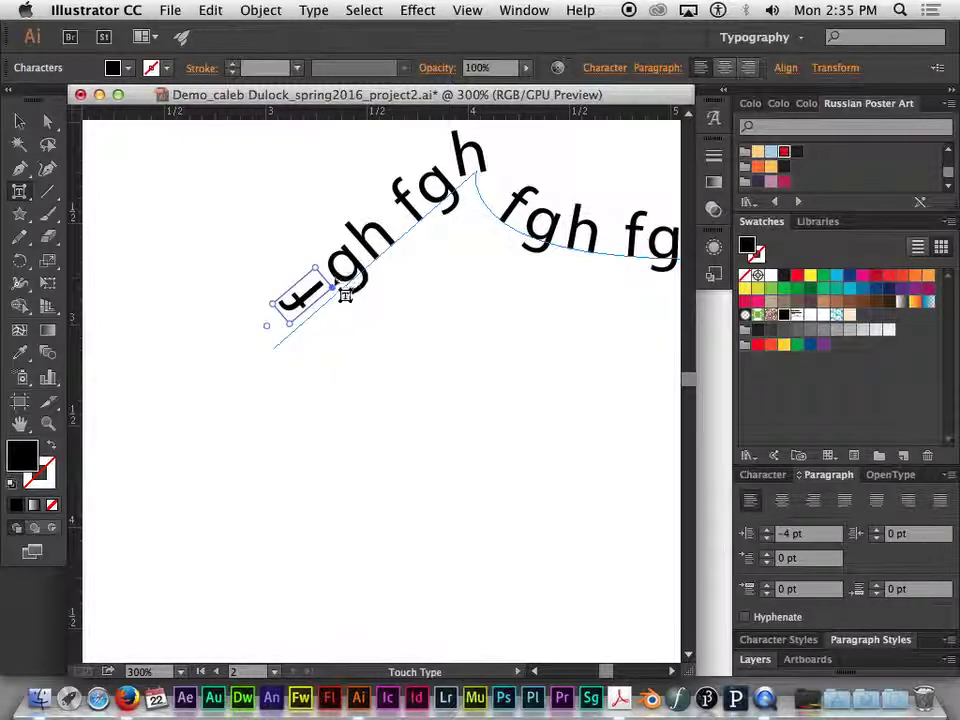
{"action": "left_click_drag", "start_coordinate": [313, 268], "coordinate": [103, 163]}
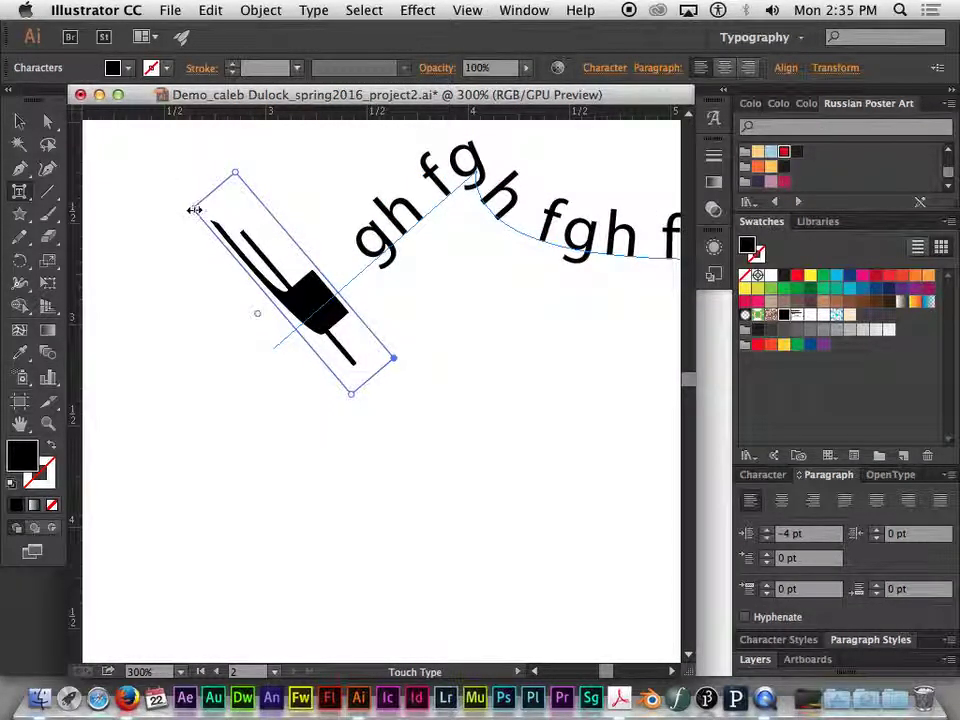
{"action": "left_click_drag", "start_coordinate": [350, 392], "coordinate": [72, 418]}
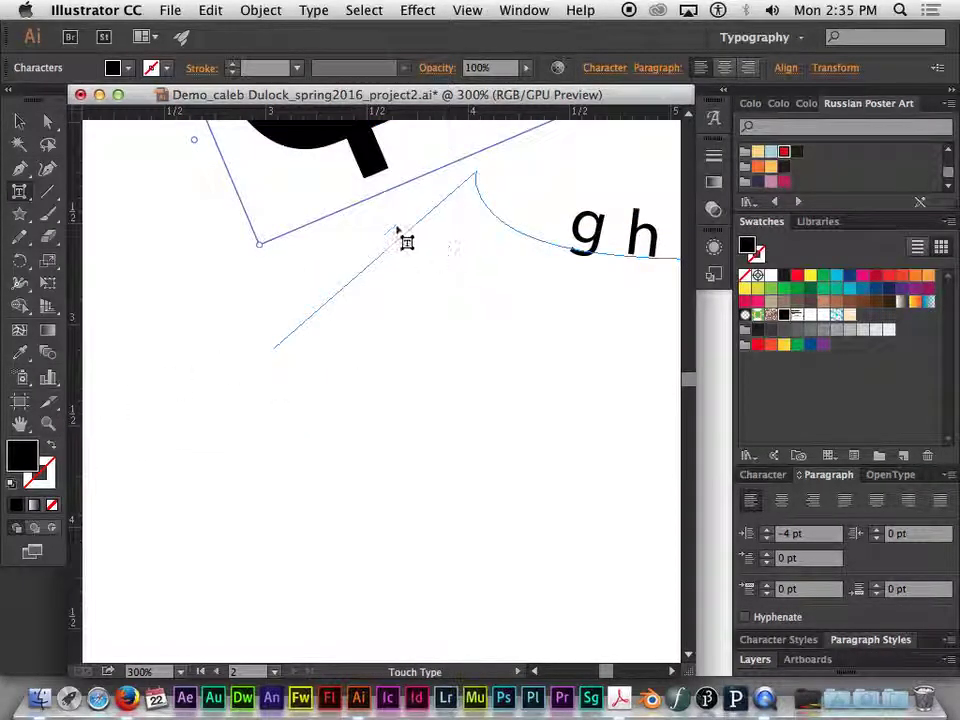
Rotate the enlarged "f" of the path text about 120° clockwise until it stands nearly upright.
{"action": "scroll", "coordinate": [463, 315], "scroll_direction": "up", "scroll_amount": 5}
{"action": "scroll", "coordinate": [460, 312], "scroll_direction": "up", "scroll_amount": 2}
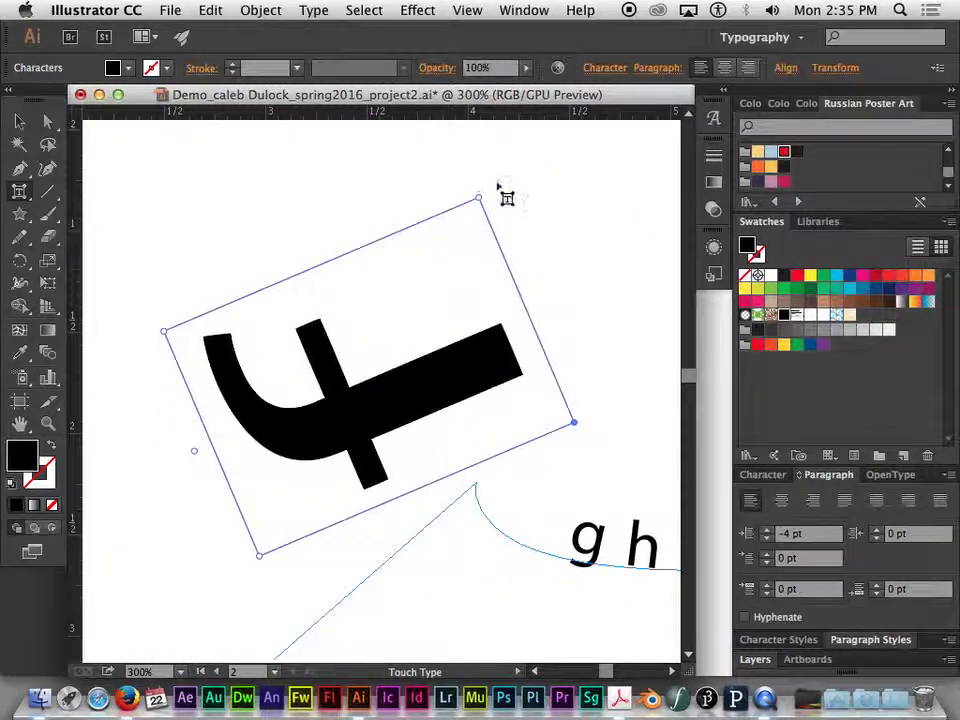
{"action": "left_click_drag", "start_coordinate": [193, 450], "coordinate": [393, 313]}
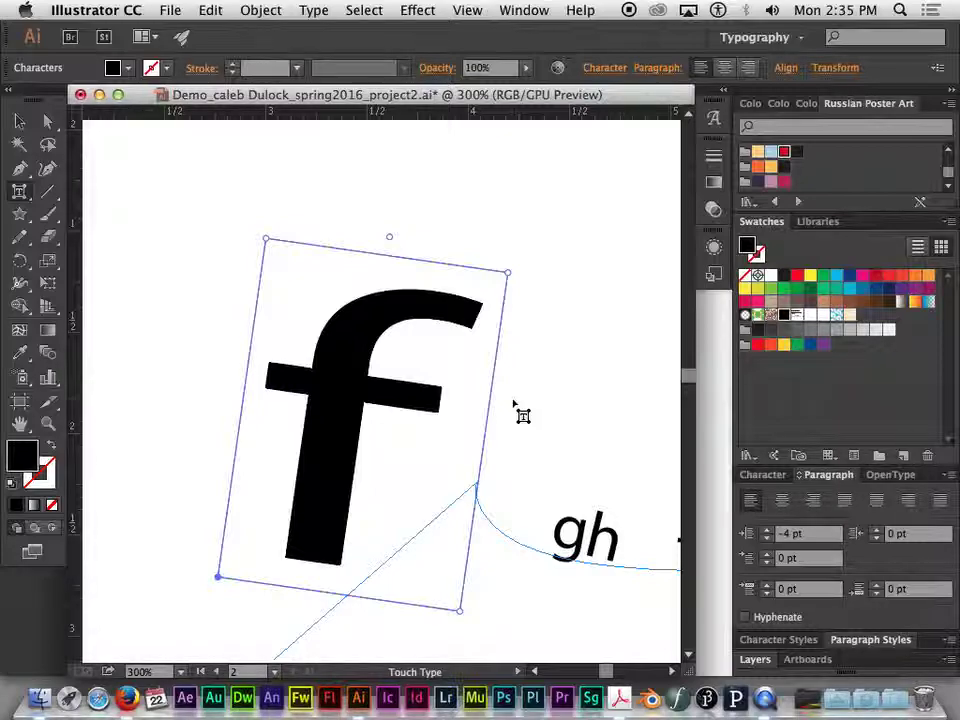
Shrink the first "f", "g" and "h" of the path text and enlarge the "f" of the following group.
{"action": "left_click_drag", "start_coordinate": [508, 271], "coordinate": [297, 629]}
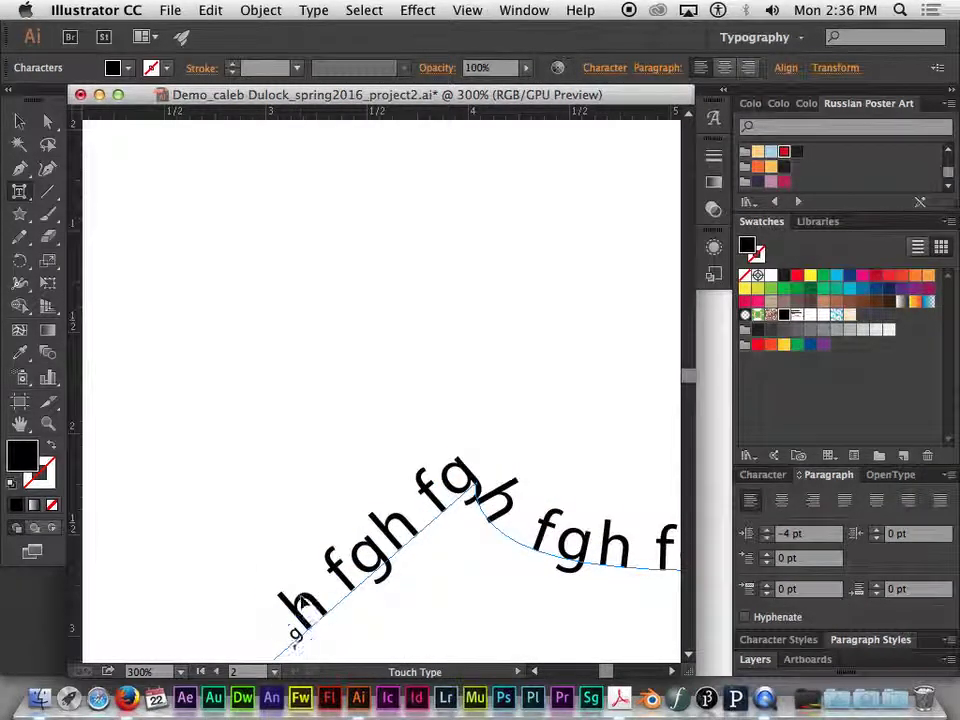
{"action": "left_click_drag", "start_coordinate": [300, 570], "coordinate": [298, 600]}
{"action": "left_click", "coordinate": [318, 556]}
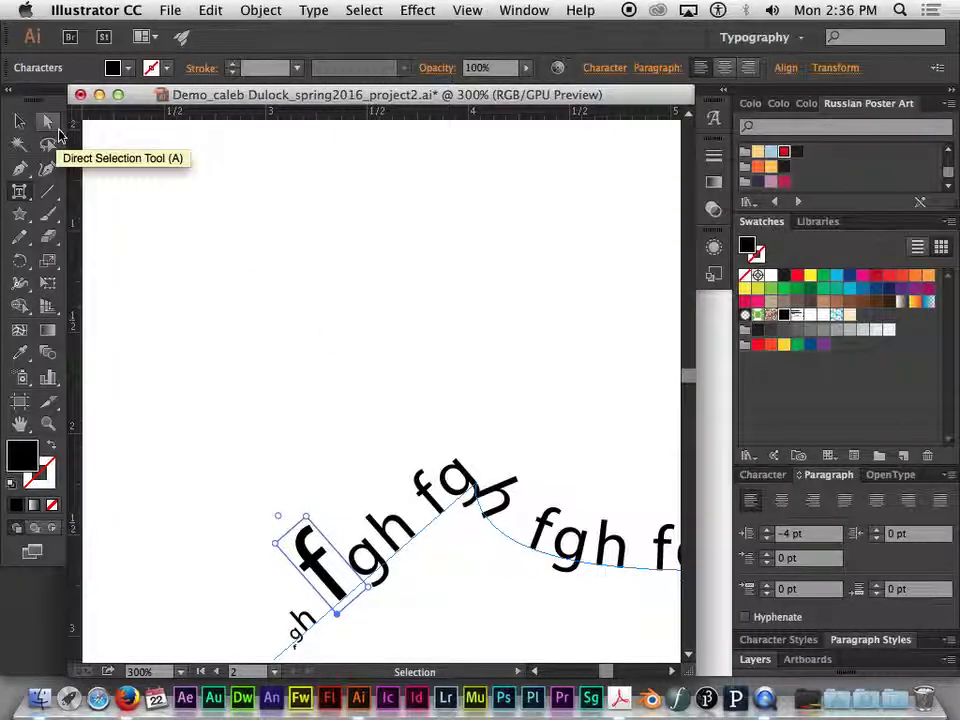
Switch to the Direct Selection tool and display the full character formatting options.
{"action": "left_click", "coordinate": [48, 122]}
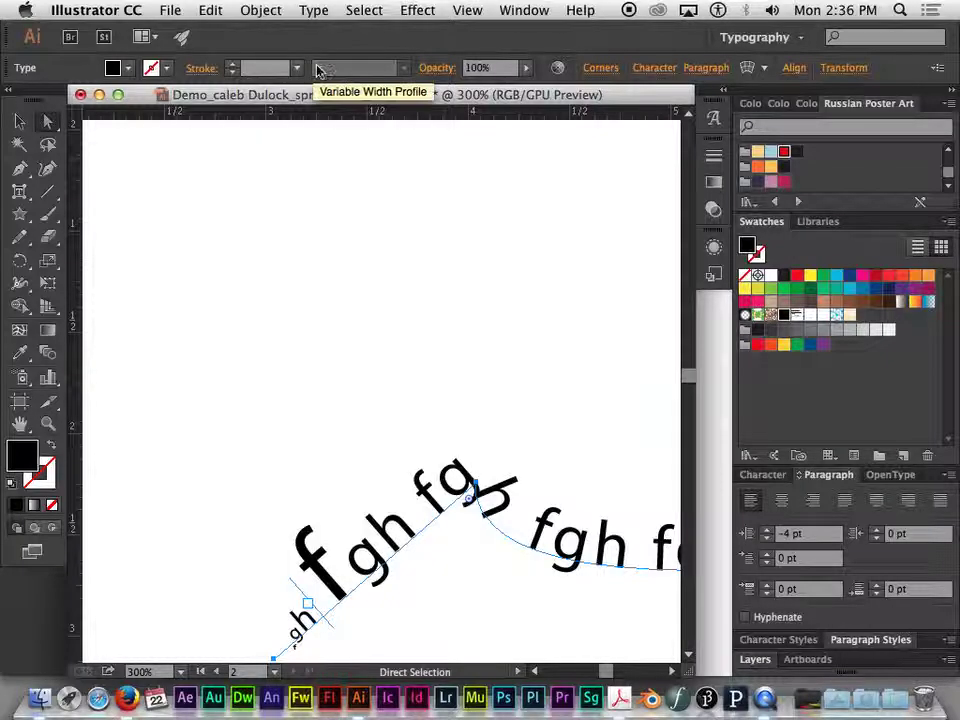
{"action": "left_click", "coordinate": [522, 12]}
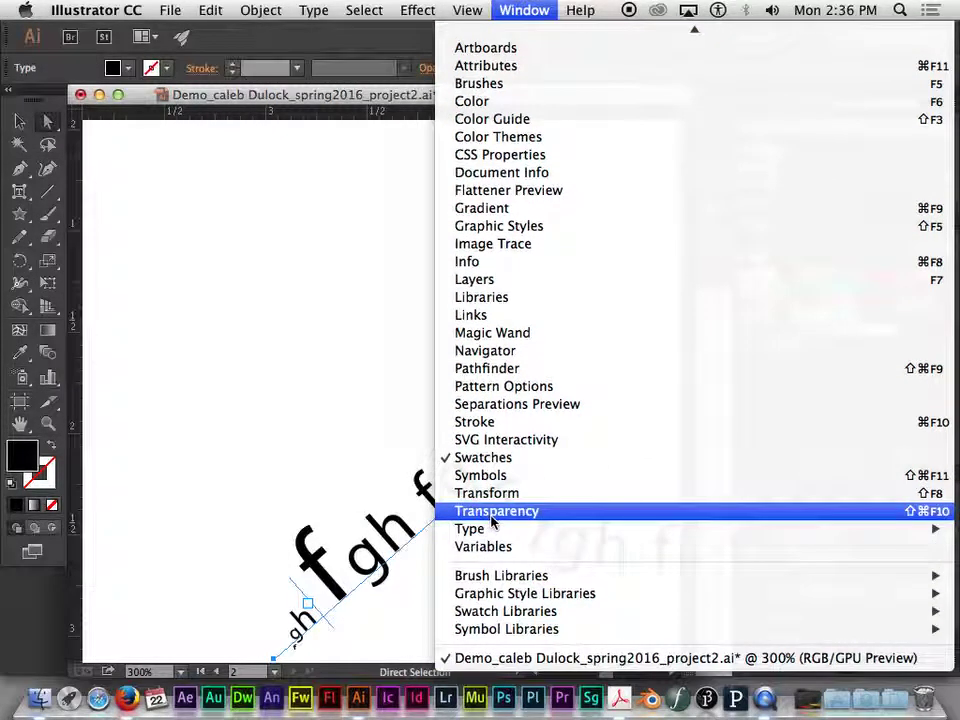
{"action": "mouse_move", "coordinate": [492, 530]}
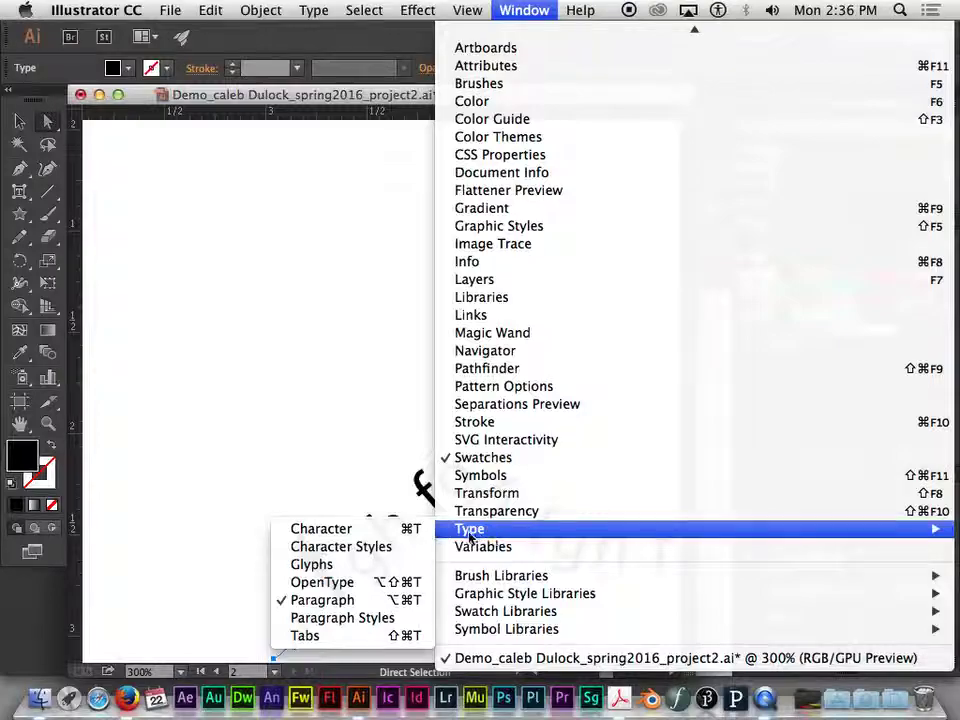
{"action": "left_click", "coordinate": [308, 531]}
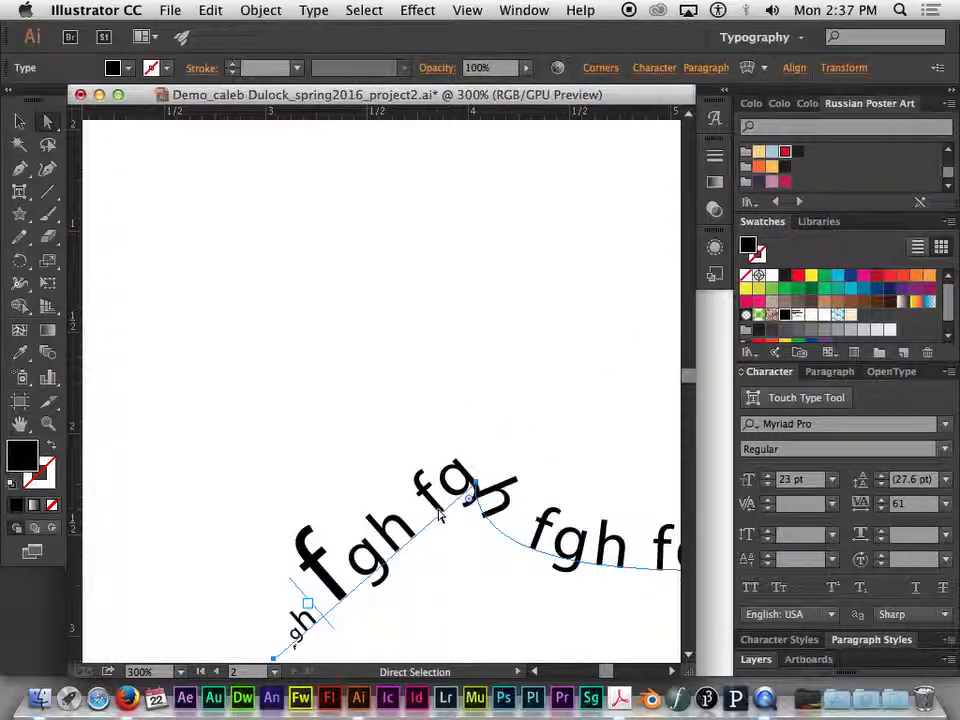
Delete the path text and create an area text frame about 1.2 by 0.7 in containing the word "Sample".
{"action": "key", "text": "Delete"}
{"action": "left_click_drag", "start_coordinate": [19, 191], "coordinate": [85, 190]}
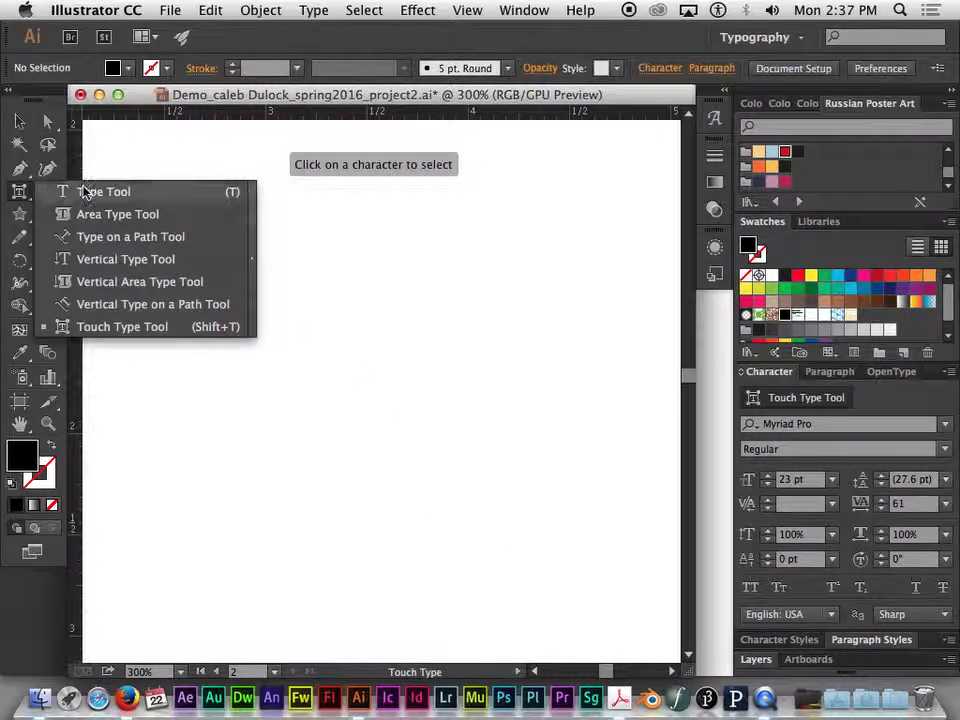
{"action": "left_click_drag", "start_coordinate": [214, 199], "coordinate": [458, 345]}
{"action": "type", "text": "Sample"}
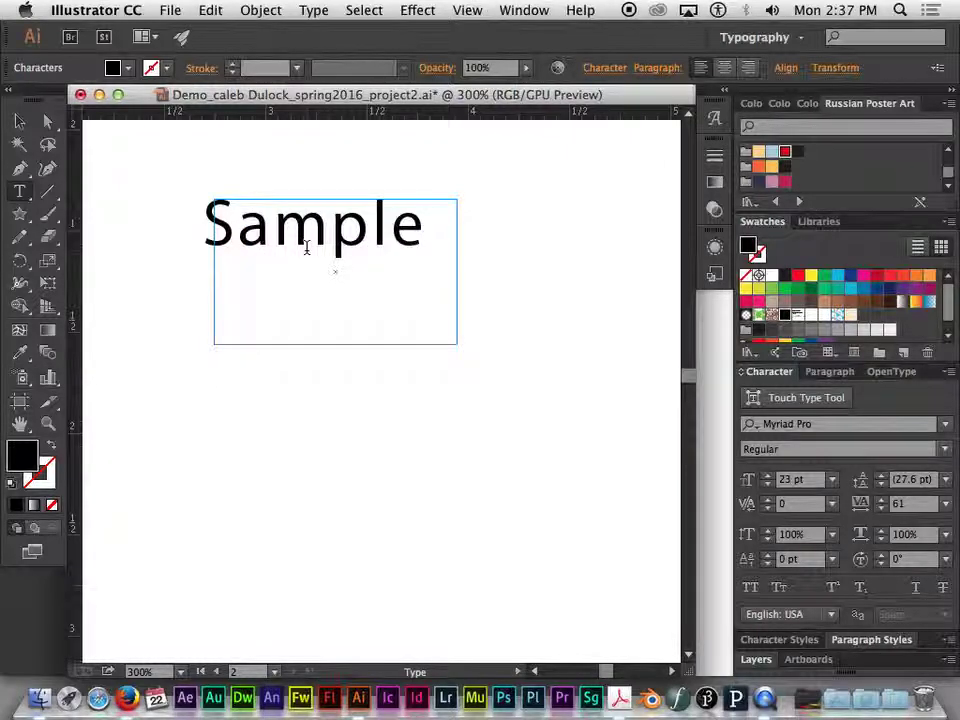
Shift the "Sample" text frame slightly down and to the right, and set its font to American Typewriter.
{"action": "left_click", "coordinate": [19, 121]}
{"action": "left_click_drag", "start_coordinate": [383, 228], "coordinate": [398, 244]}
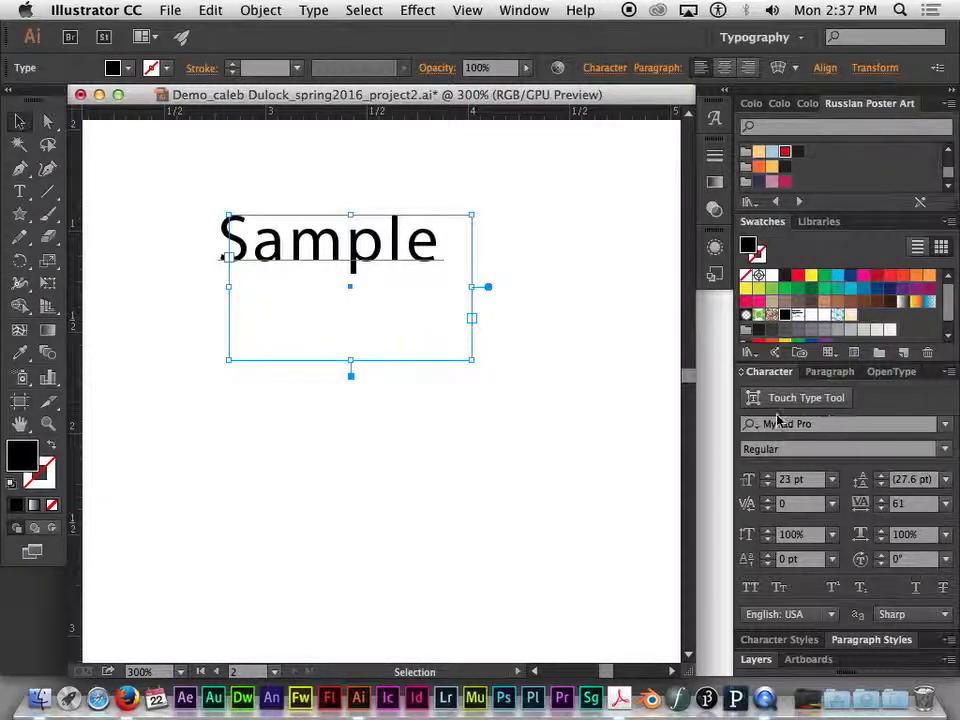
{"action": "left_click", "coordinate": [946, 425]}
{"action": "left_click", "coordinate": [946, 425]}
{"action": "left_click", "coordinate": [946, 425]}
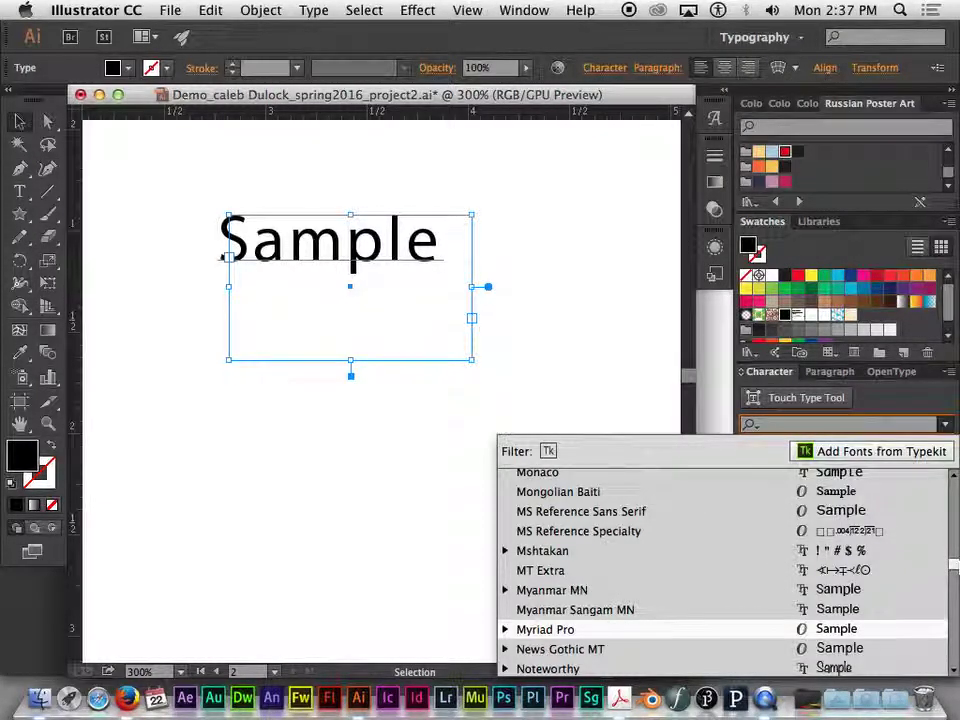
{"action": "scroll", "coordinate": [720, 570], "scroll_direction": "up", "scroll_amount": 15}
{"action": "scroll", "coordinate": [720, 570], "scroll_direction": "down", "scroll_amount": 6}
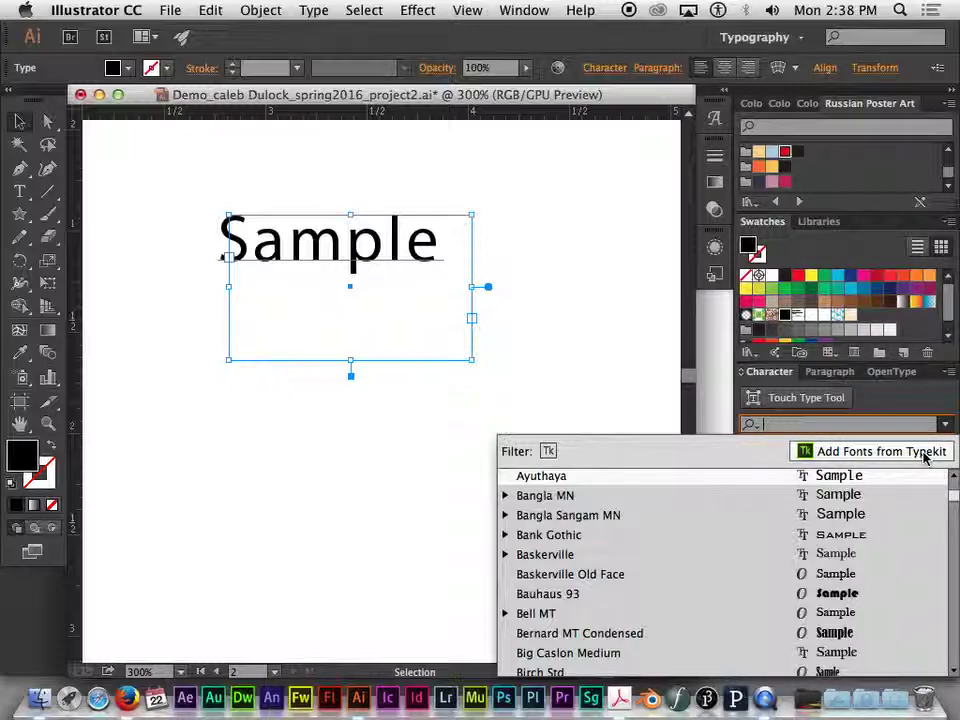
{"action": "mouse_move", "coordinate": [951, 492]}
{"action": "left_mouse_down"}
{"action": "mouse_move", "coordinate": [950, 477]}
{"action": "mouse_move", "coordinate": [955, 550]}
{"action": "mouse_move", "coordinate": [955, 480]}
{"action": "left_mouse_up"}
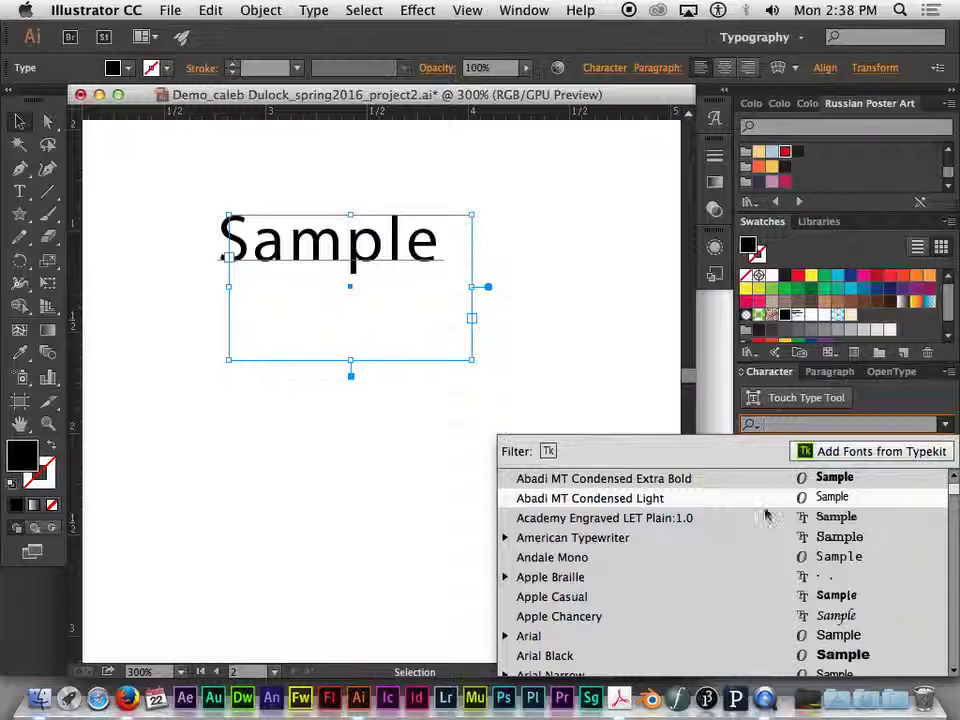
{"action": "left_click_drag", "start_coordinate": [955, 495], "coordinate": [955, 482]}
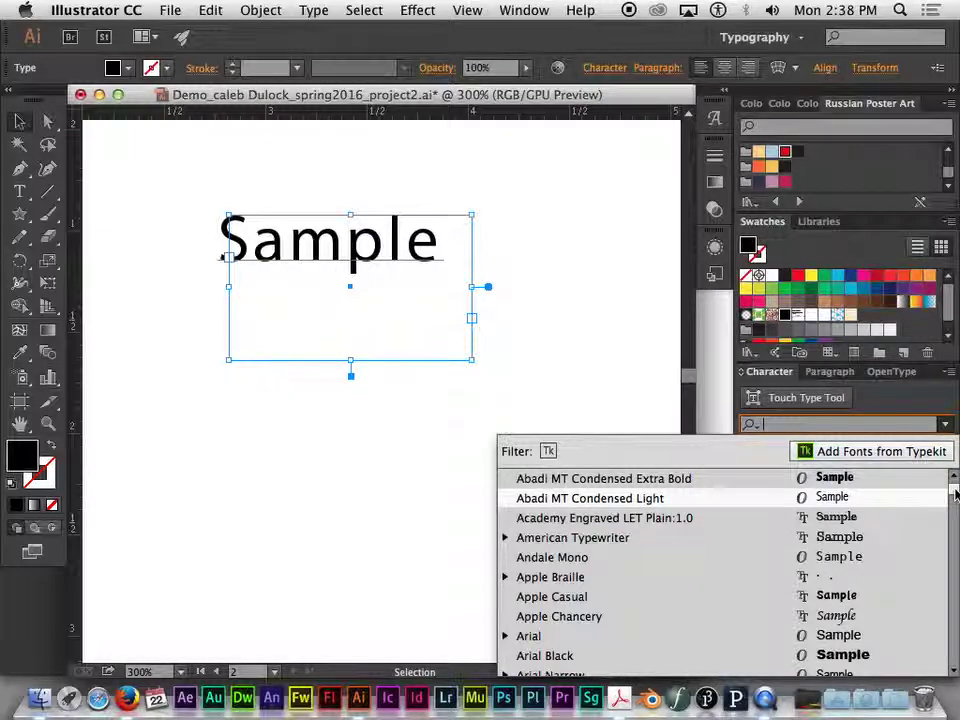
{"action": "scroll", "coordinate": [955, 493], "scroll_direction": "down", "scroll_amount": 2}
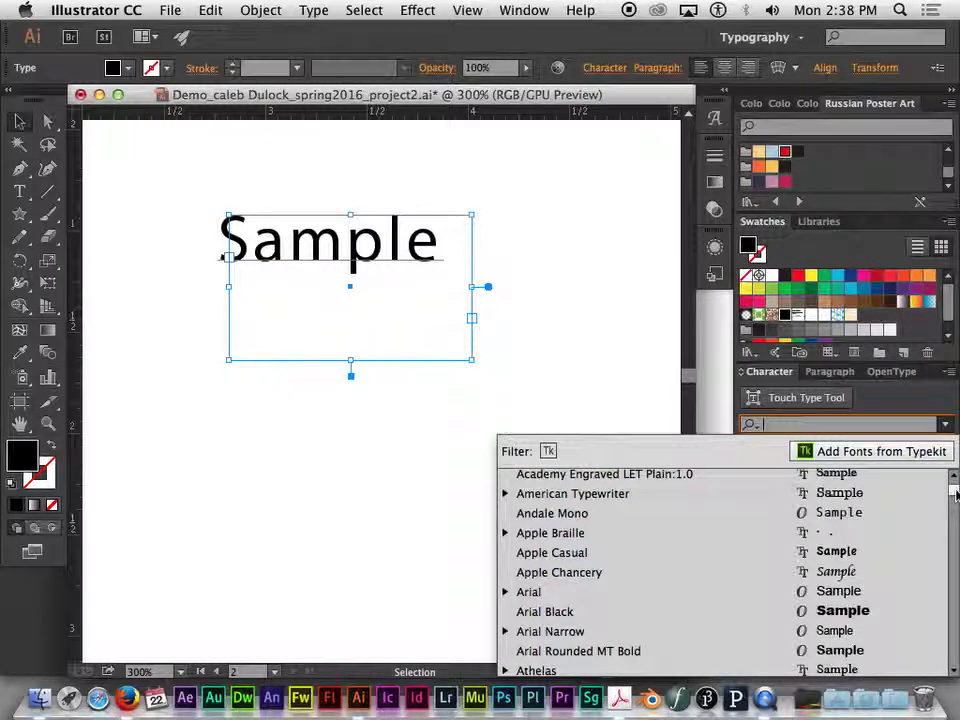
{"action": "left_click", "coordinate": [804, 493]}
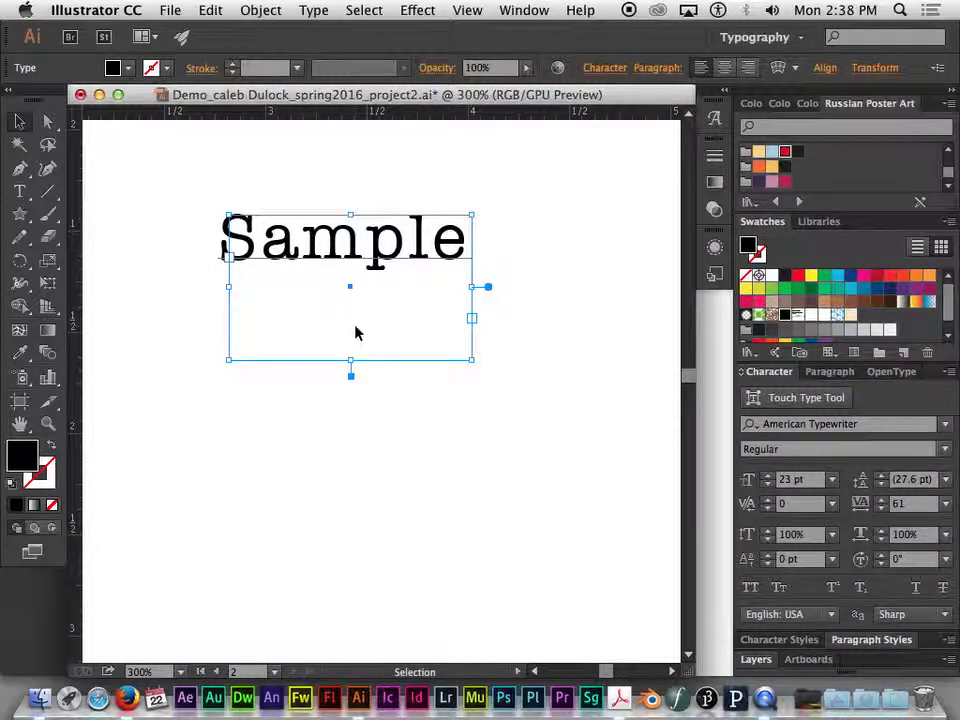
Change the font of the "Sample" text to Blackoak Std.
{"action": "key", "text": "super+equal"}
{"action": "key", "text": "super+equal"}
{"action": "left_click_drag", "start_coordinate": [358, 323], "coordinate": [437, 476]}
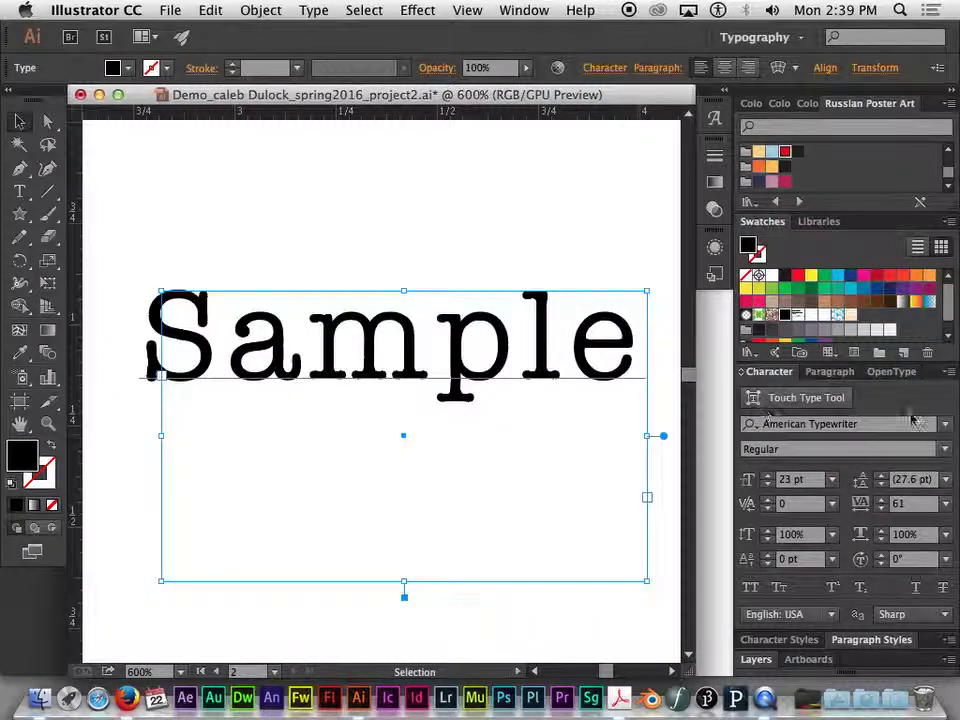
{"action": "left_click", "coordinate": [944, 424]}
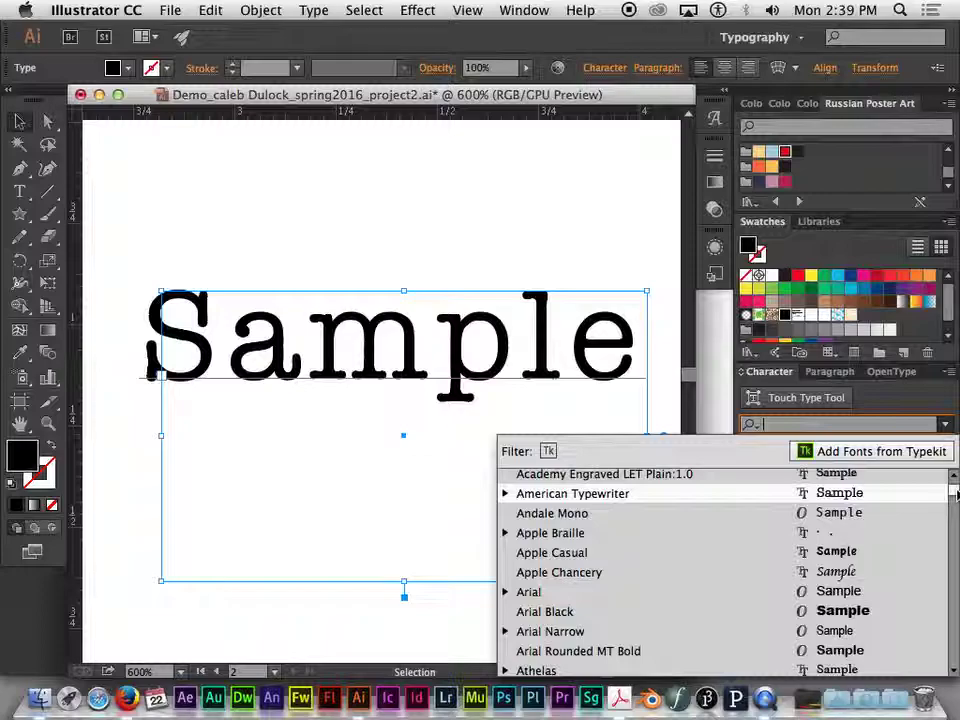
{"action": "scroll", "coordinate": [955, 494], "scroll_direction": "down", "scroll_amount": 2}
{"action": "left_click_drag", "start_coordinate": [955, 495], "coordinate": [955, 499]}
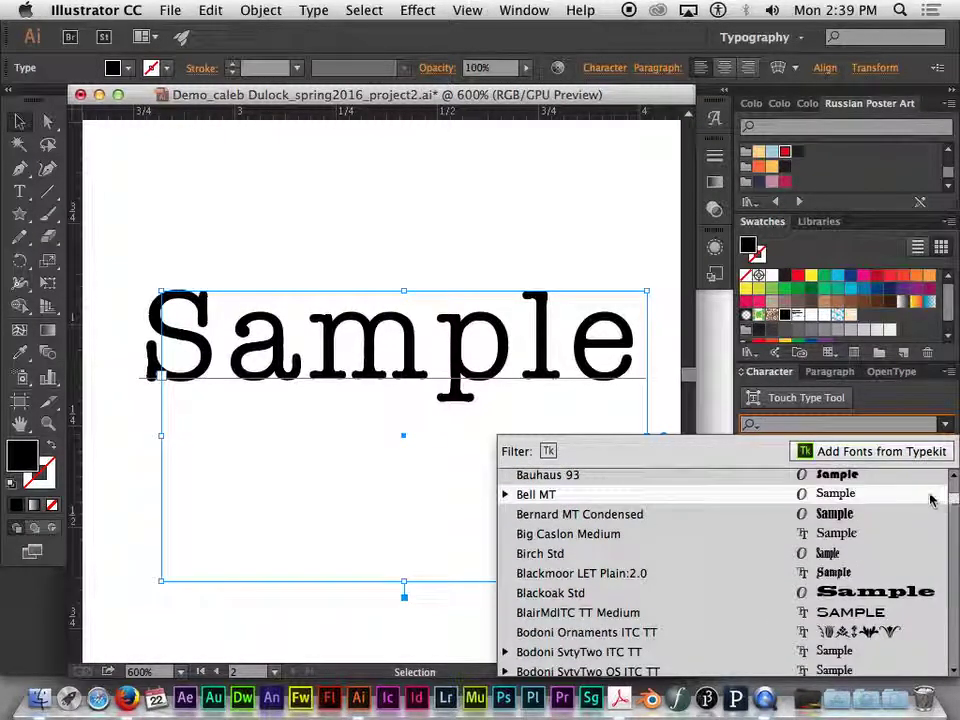
{"action": "scroll", "coordinate": [955, 500], "scroll_direction": "down", "scroll_amount": 2}
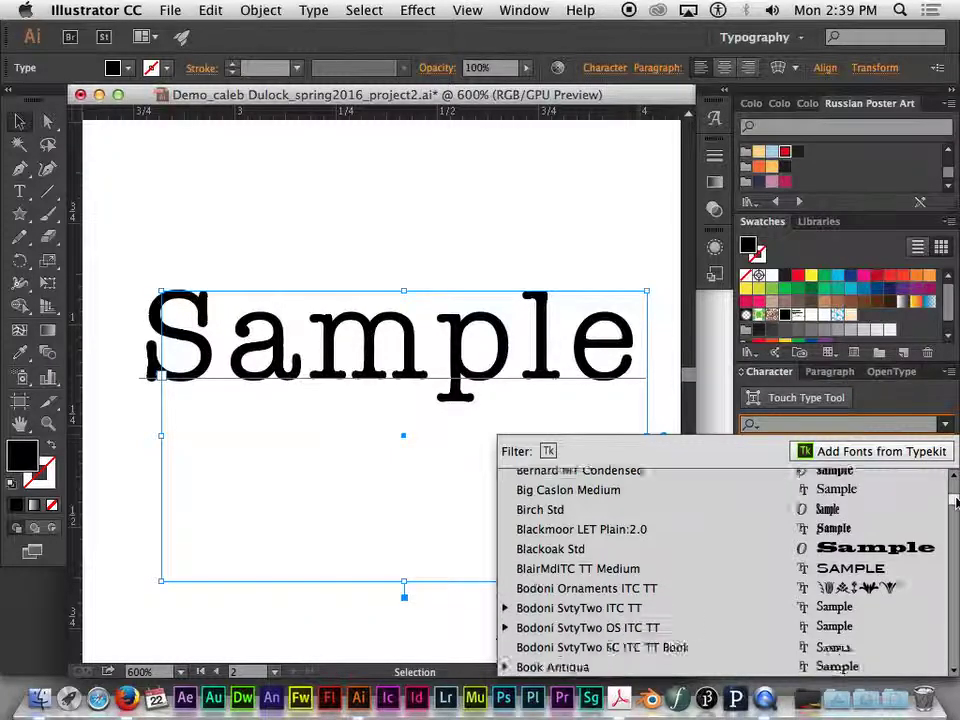
{"action": "left_click", "coordinate": [908, 567]}
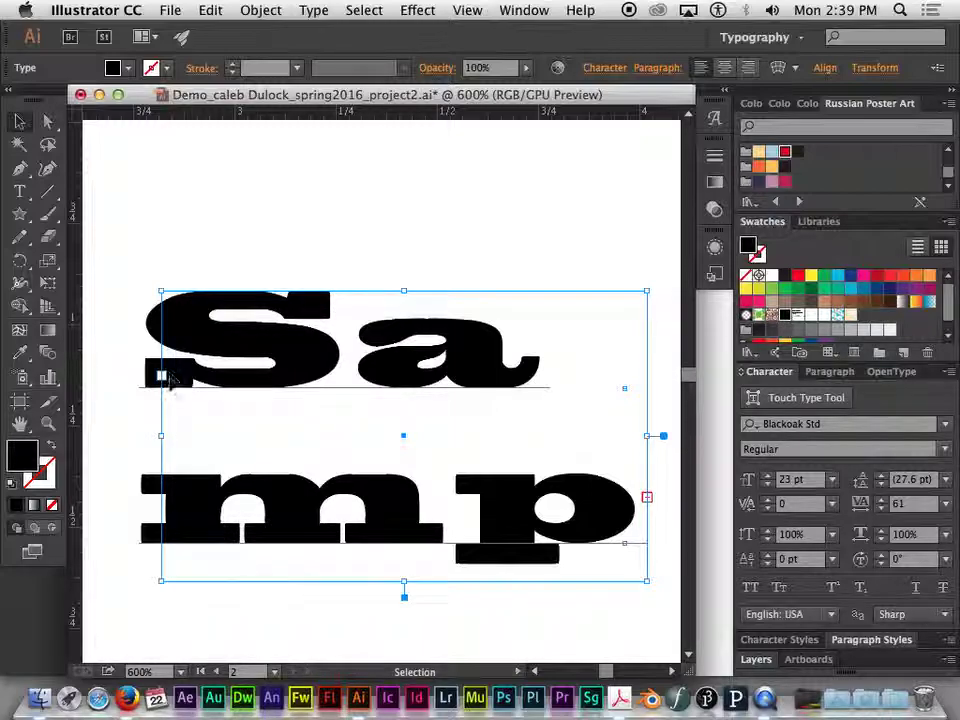
Change the font of the "Sample" text to Cooper Black.
{"action": "left_click", "coordinate": [944, 424]}
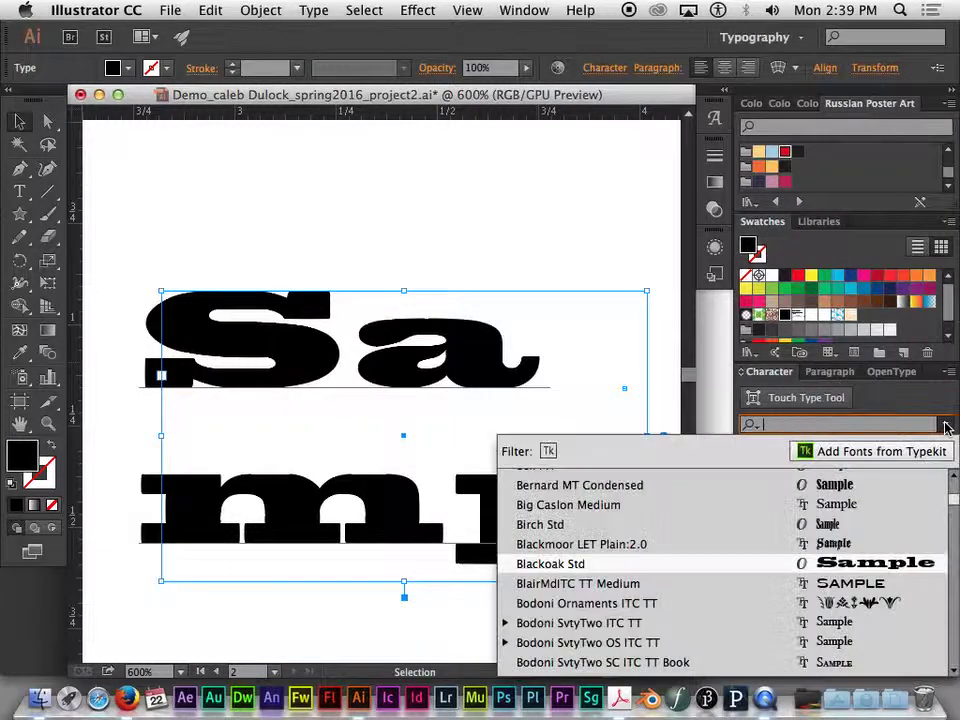
{"action": "scroll", "coordinate": [952, 520], "scroll_direction": "down", "scroll_amount": 5}
{"action": "scroll", "coordinate": [952, 520], "scroll_direction": "down", "scroll_amount": 8}
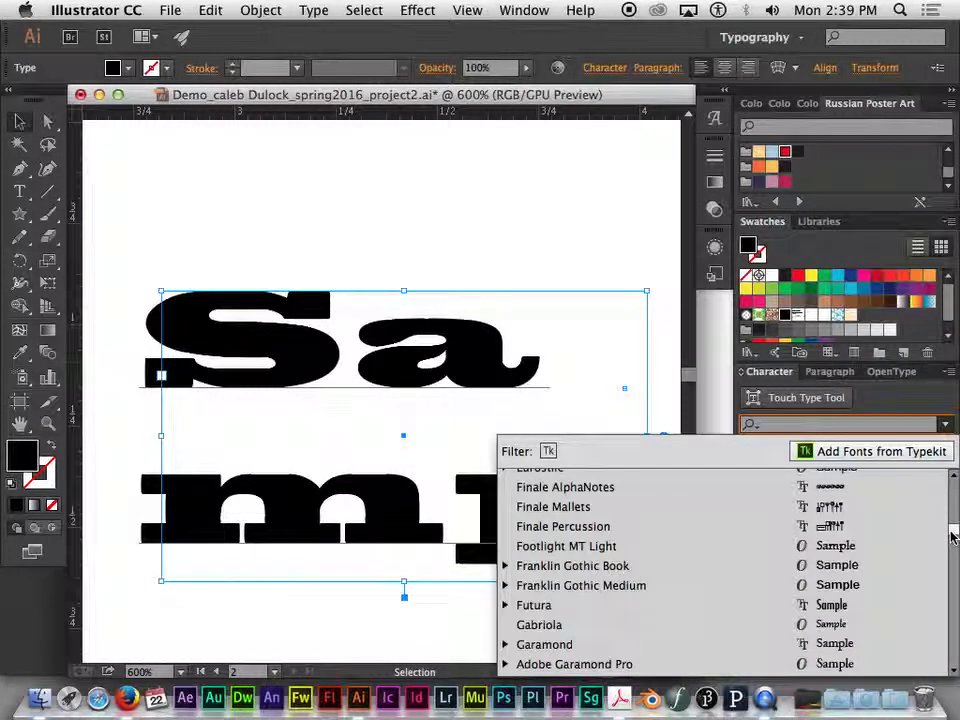
{"action": "scroll", "coordinate": [952, 522], "scroll_direction": "up", "scroll_amount": 7}
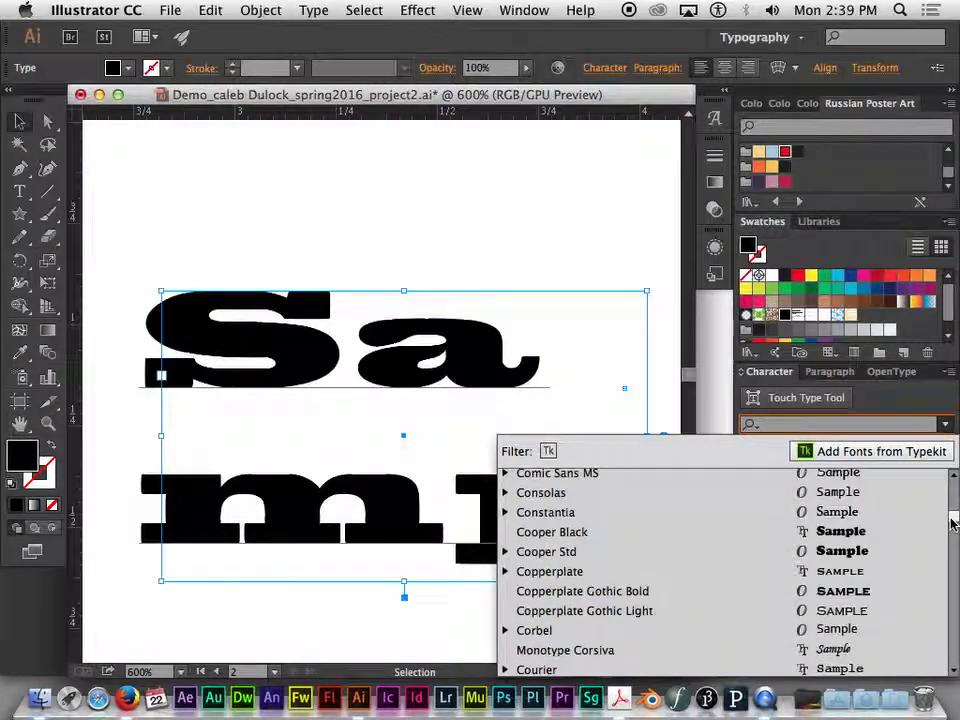
{"action": "left_click", "coordinate": [900, 531]}
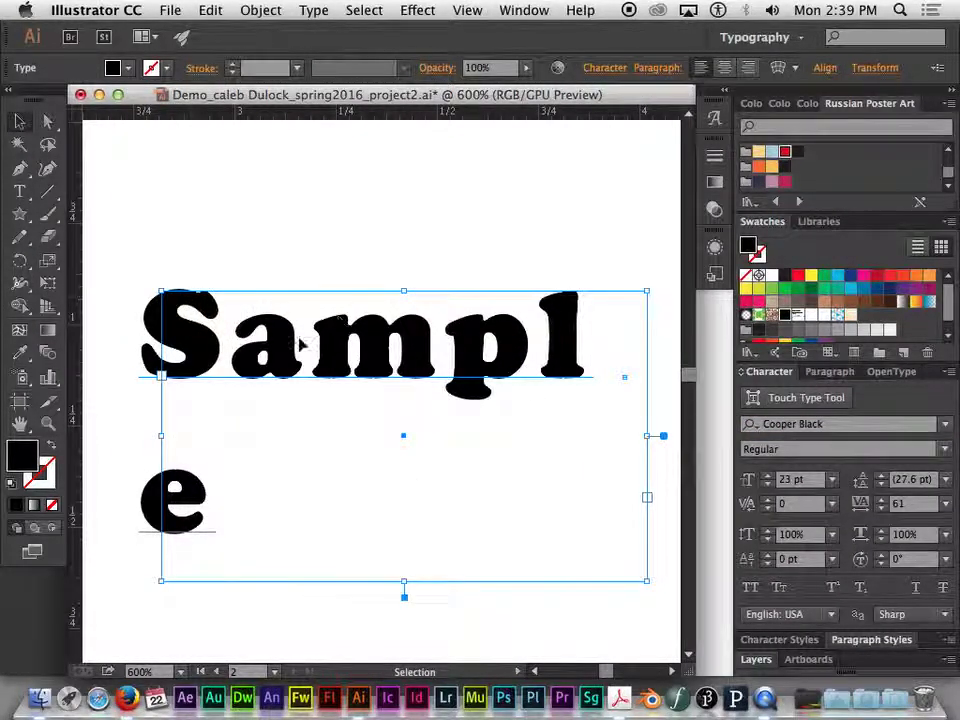
Find the font by searching for "helveti" and apply Helvetica Light to the "Sample" text.
{"action": "left_click", "coordinate": [941, 427]}
{"action": "left_click", "coordinate": [941, 427]}
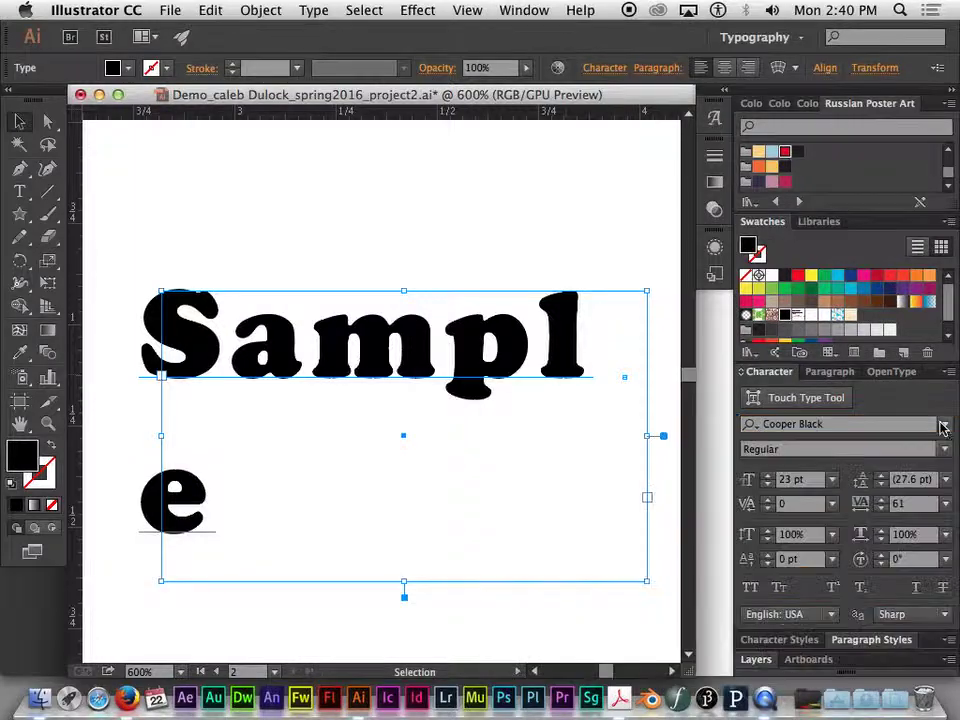
{"action": "left_click", "coordinate": [790, 424]}
{"action": "type", "text": "he"}
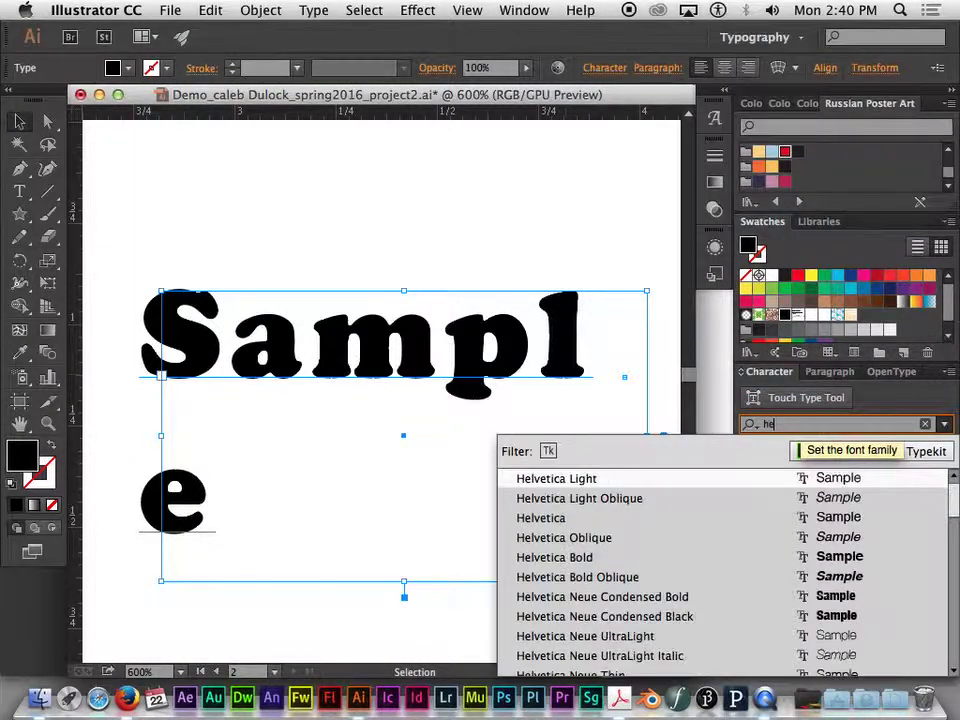
{"action": "type", "text": "lveti"}
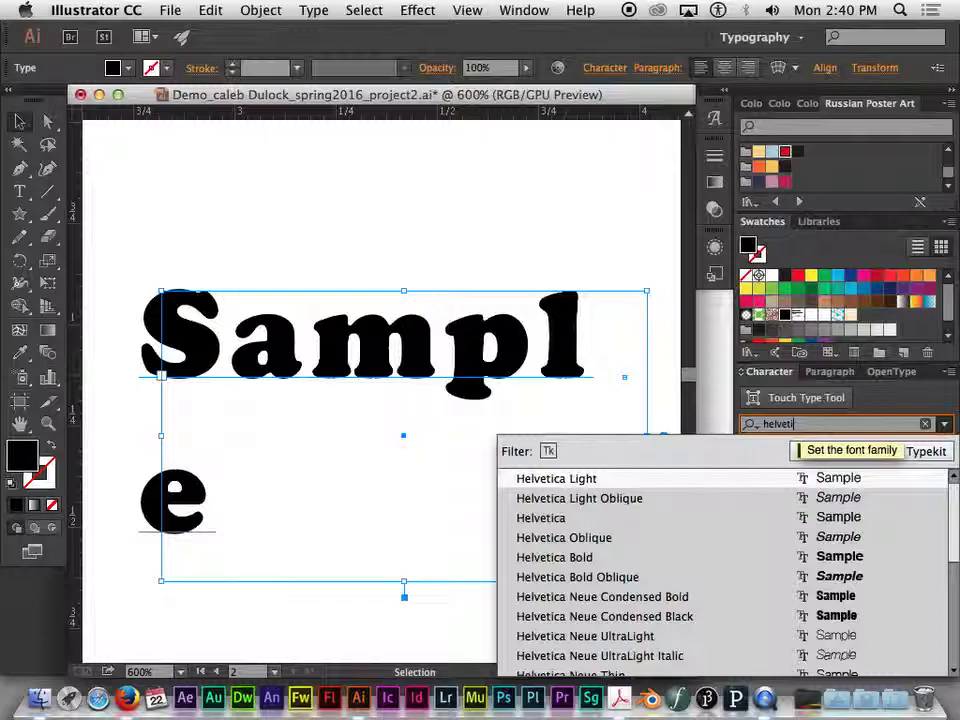
{"action": "key", "text": "Return"}
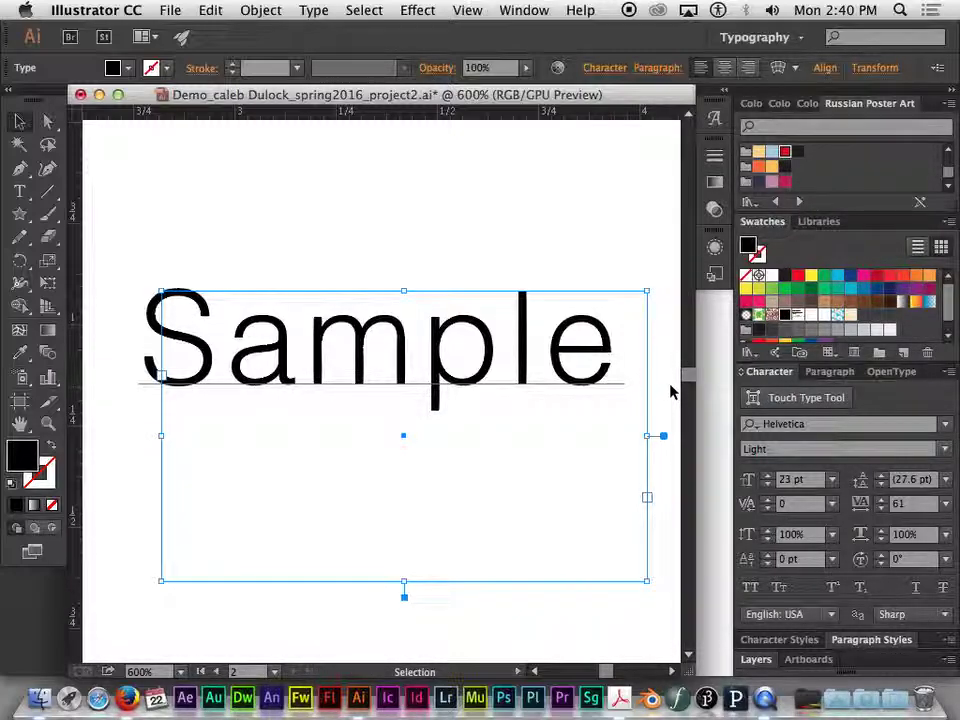
Change the font of the "Sample" text to Lucida Handwriting Italic.
{"action": "left_click", "coordinate": [948, 428]}
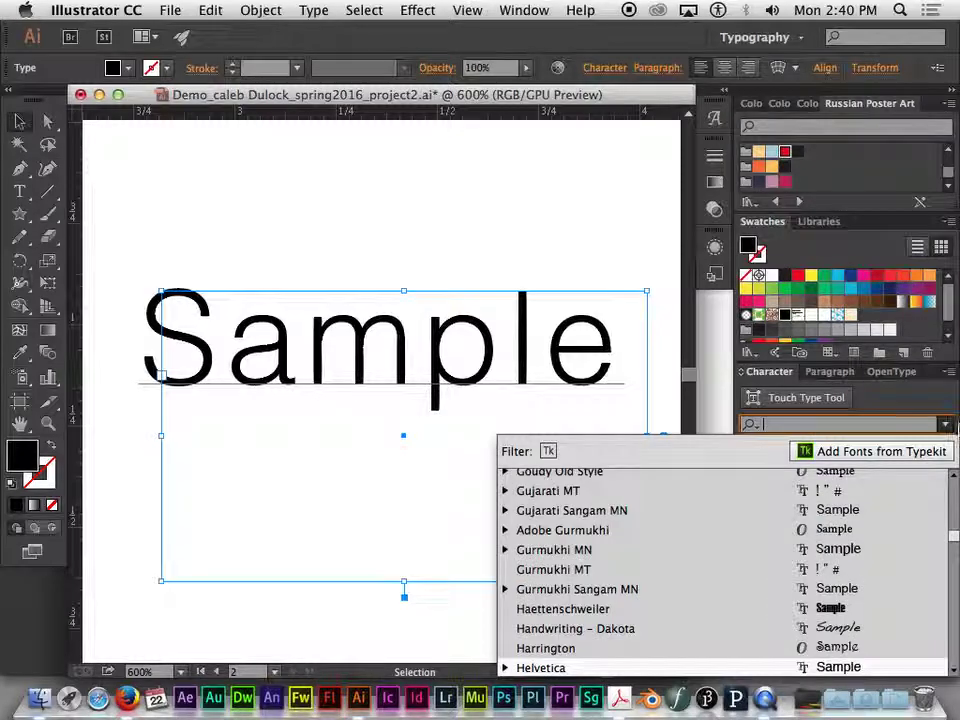
{"action": "scroll", "coordinate": [952, 541], "scroll_direction": "down", "scroll_amount": 2}
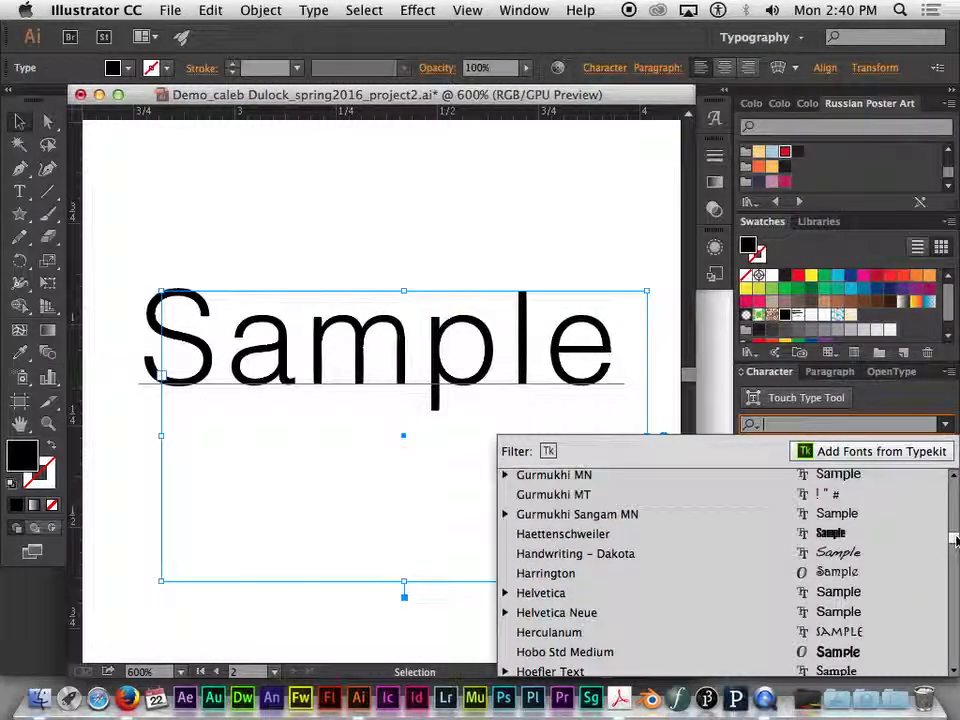
{"action": "scroll", "coordinate": [953, 543], "scroll_direction": "down", "scroll_amount": 5}
{"action": "scroll", "coordinate": [954, 545], "scroll_direction": "down", "scroll_amount": 10}
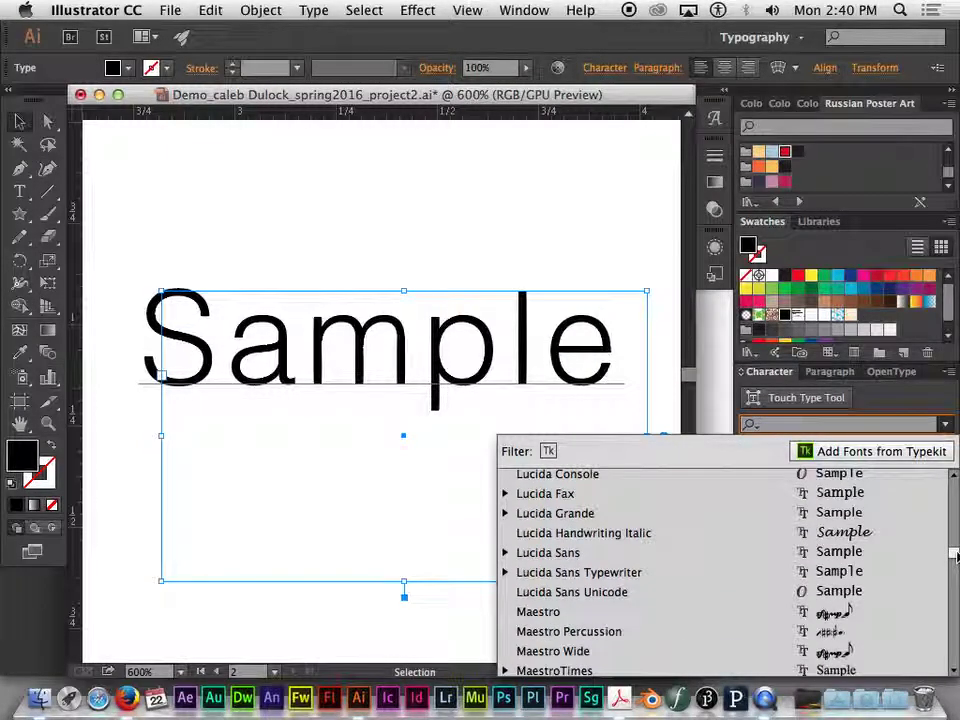
{"action": "left_click", "coordinate": [862, 534]}
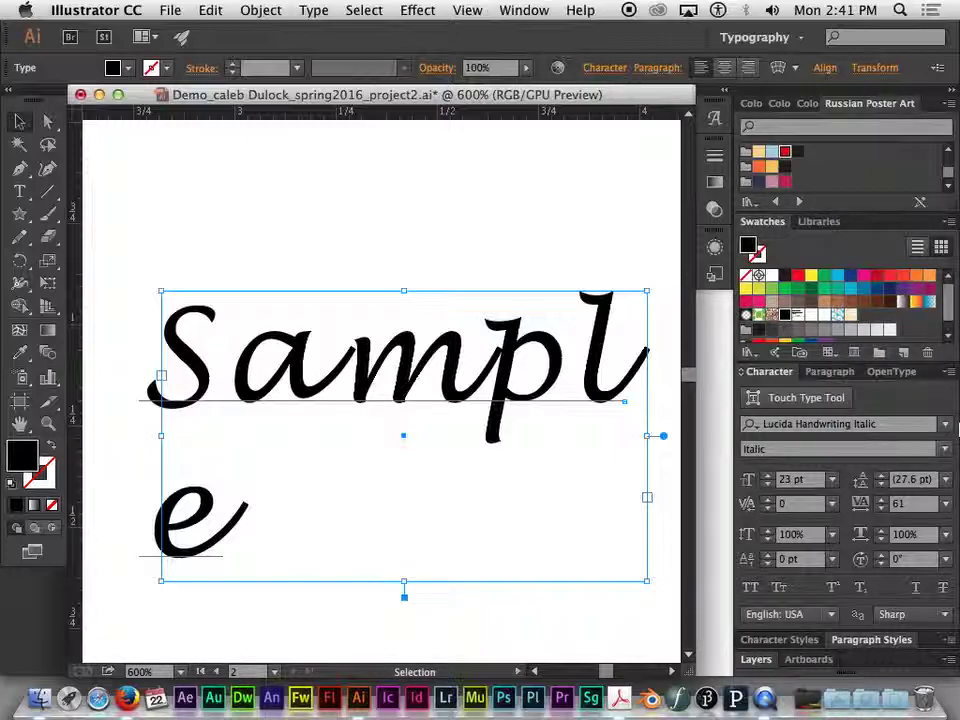
Change the font of the "Sample" text to Bauhaus 93.
{"action": "left_click", "coordinate": [948, 425]}
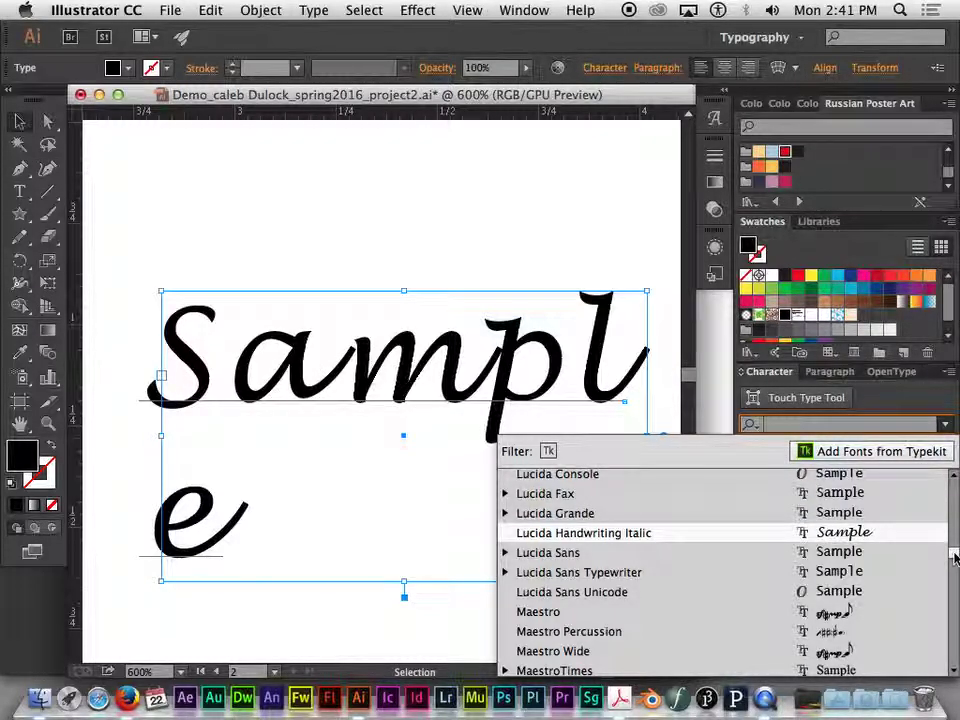
{"action": "left_click_drag", "start_coordinate": [955, 555], "coordinate": [953, 503]}
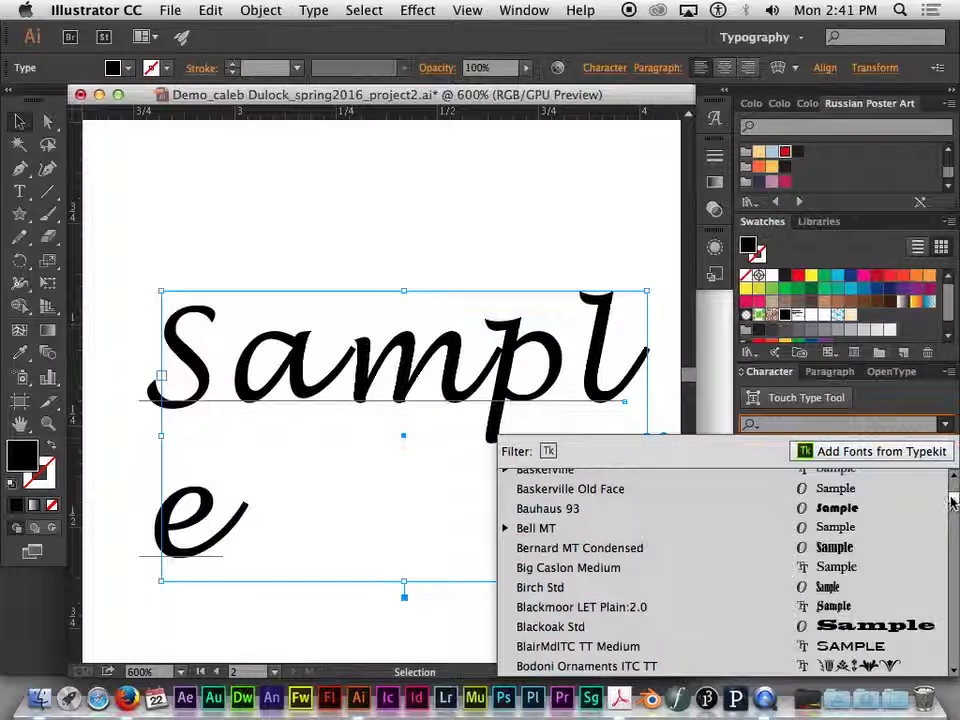
{"action": "left_click", "coordinate": [823, 508]}
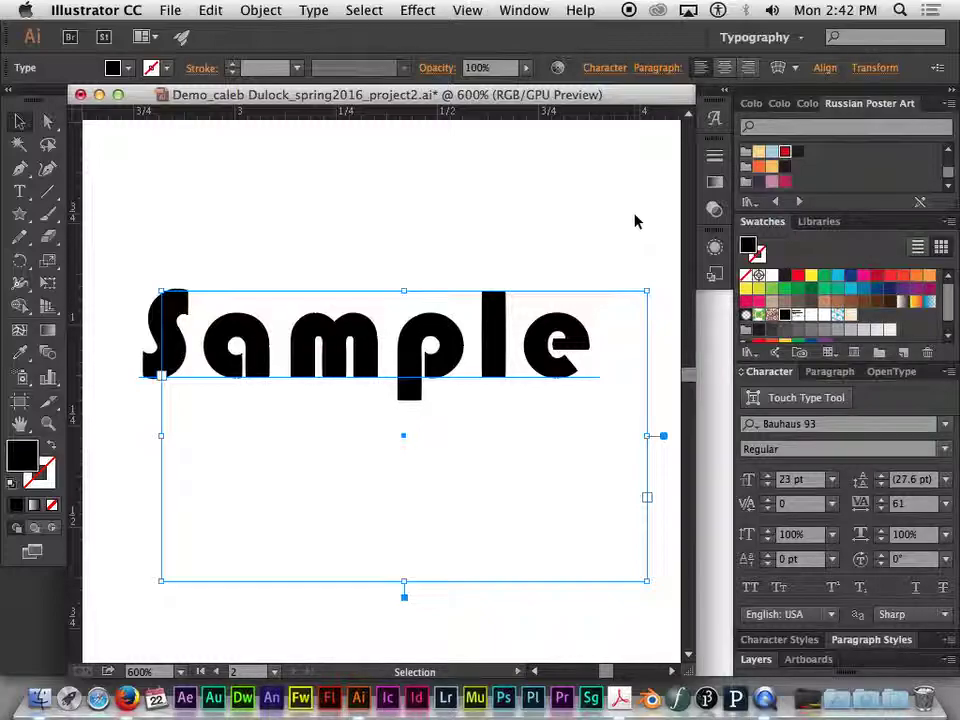
Change the font of the "Sample" text to Bradley Hand ITC TT Bold, followed by Braggadocio.
{"action": "left_click", "coordinate": [946, 427]}
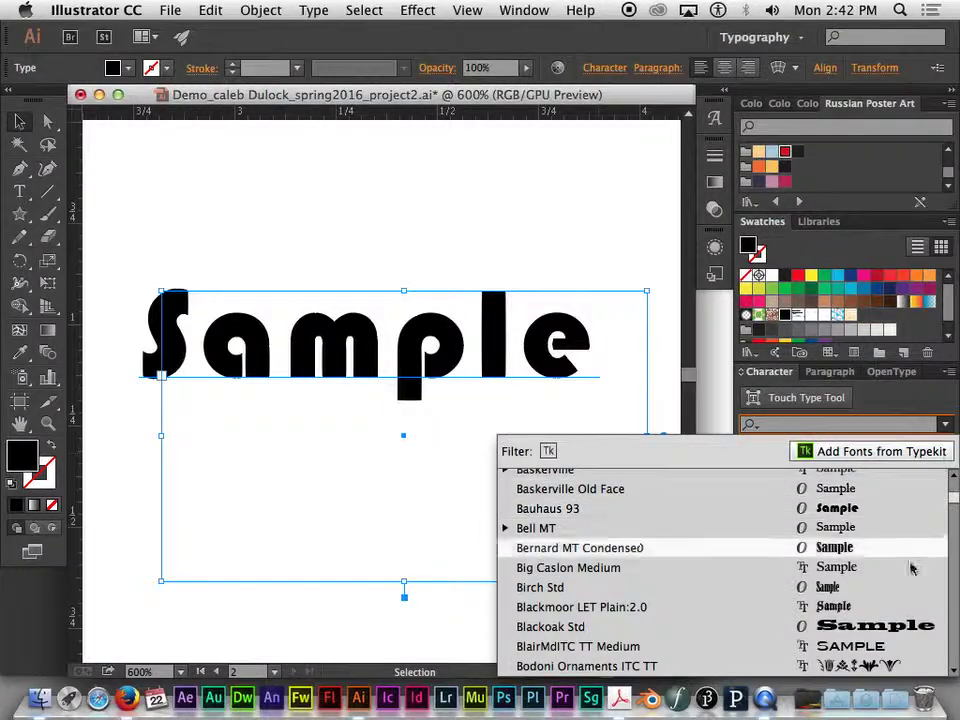
{"action": "left_click_drag", "start_coordinate": [953, 503], "coordinate": [953, 509]}
{"action": "left_click", "coordinate": [600, 535]}
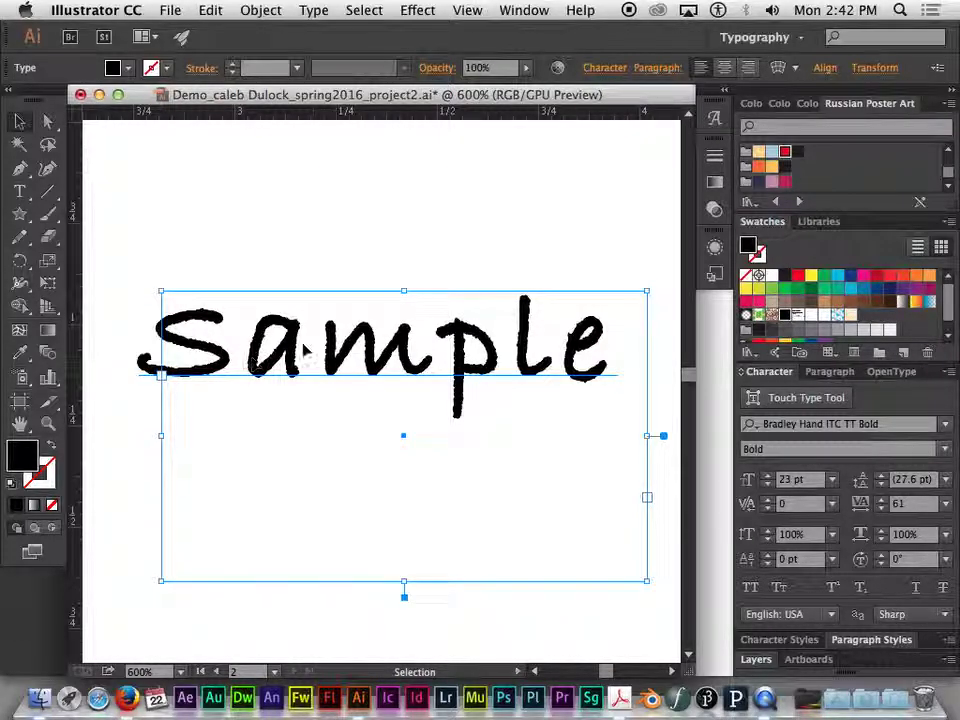
{"action": "left_click", "coordinate": [946, 426]}
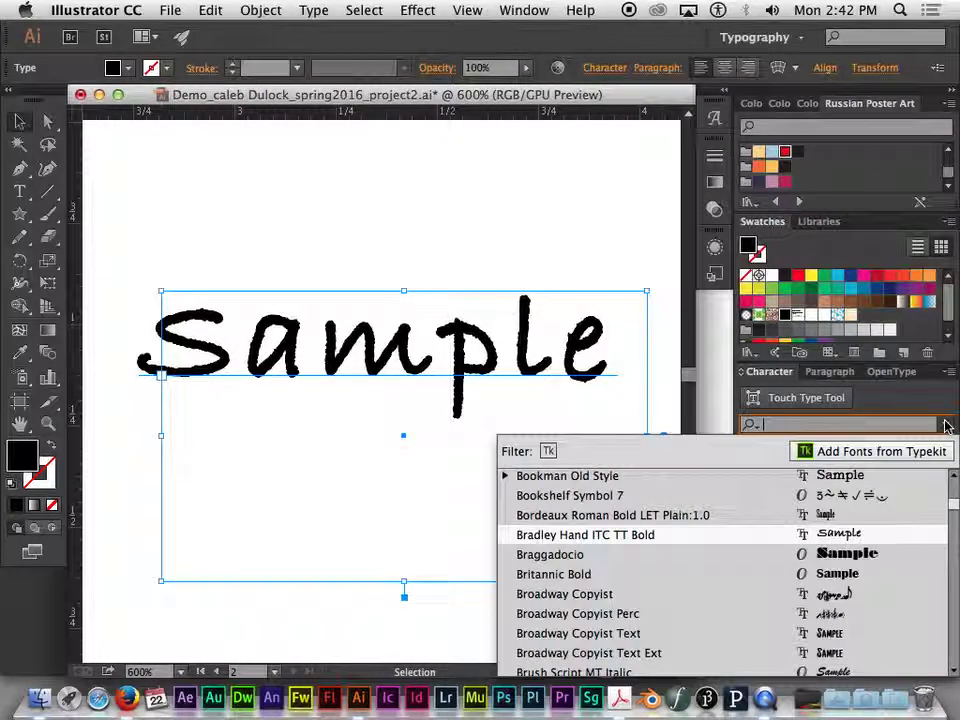
{"action": "left_click", "coordinate": [843, 556]}
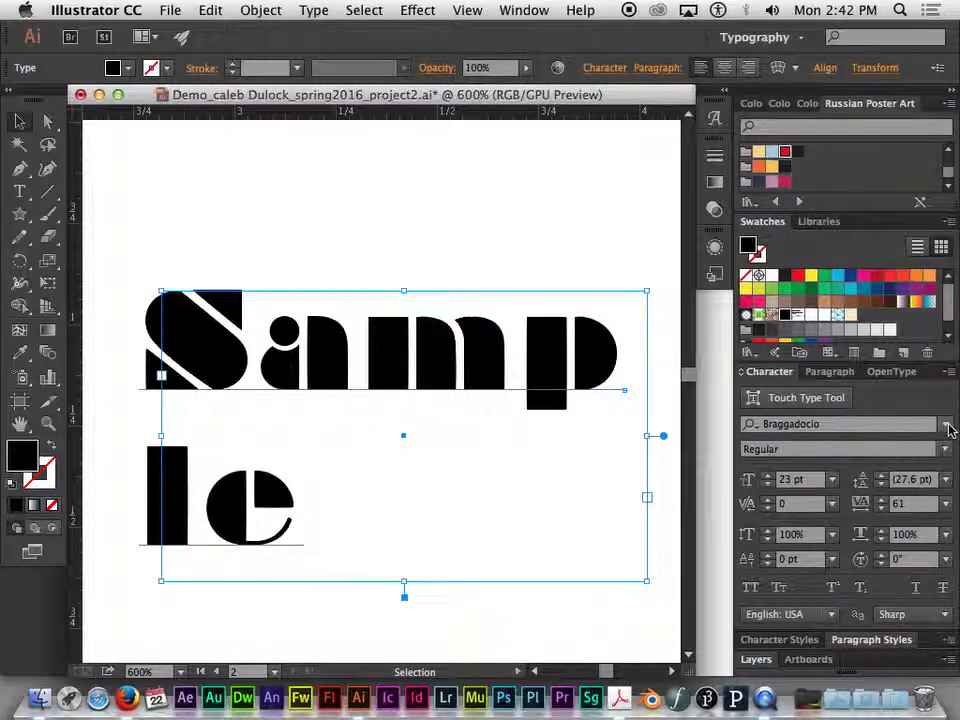
Find Helvetica in the font list and apply it to the "Sample" text.
{"action": "left_click", "coordinate": [947, 427]}
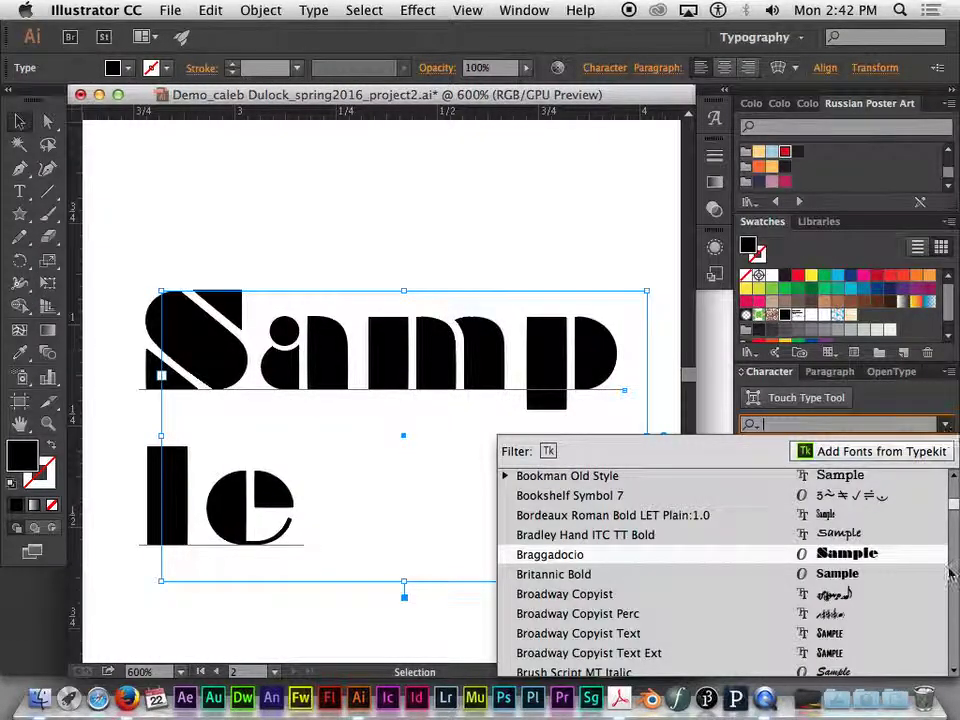
{"action": "scroll", "coordinate": [943, 573], "scroll_direction": "down", "scroll_amount": 5}
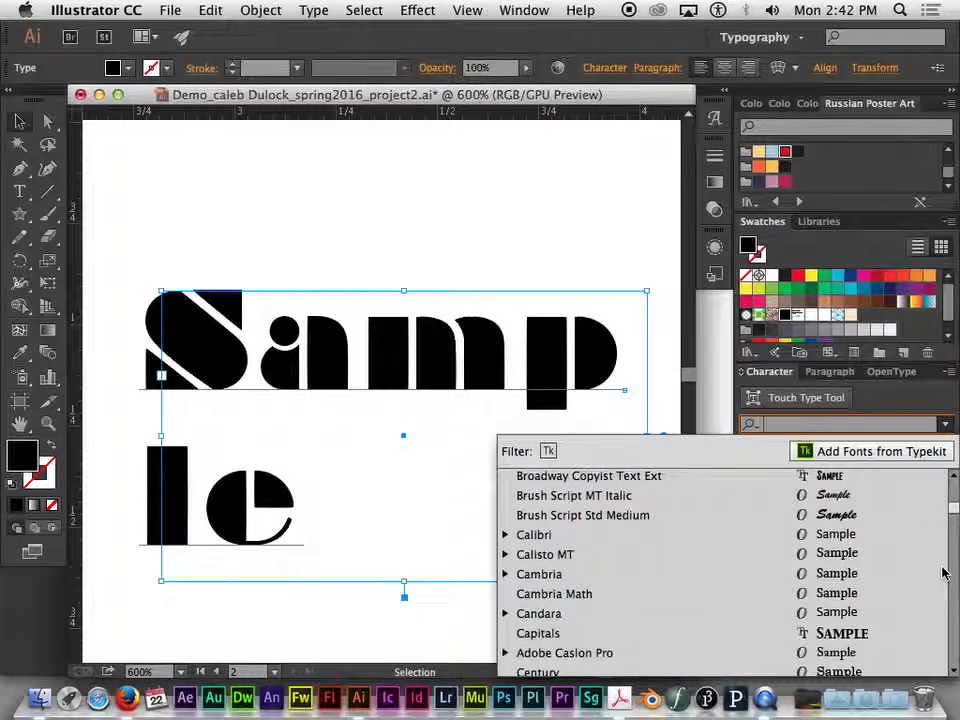
{"action": "scroll", "coordinate": [945, 560], "scroll_direction": "down", "scroll_amount": 1}
{"action": "left_click_drag", "start_coordinate": [953, 510], "coordinate": [953, 513]}
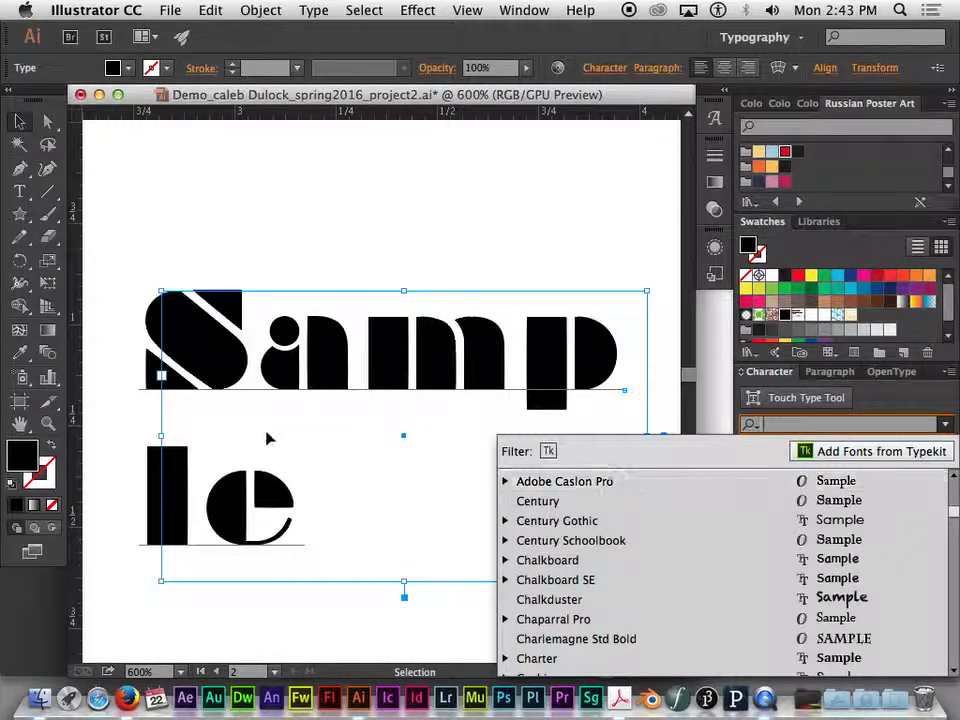
{"action": "left_click_drag", "start_coordinate": [951, 510], "coordinate": [953, 543]}
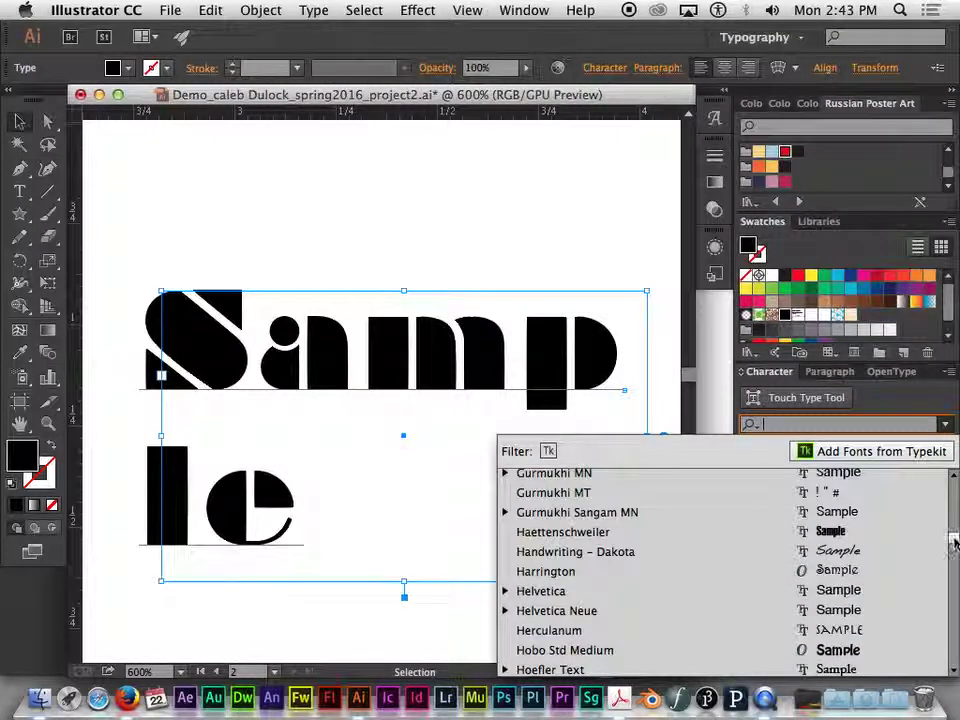
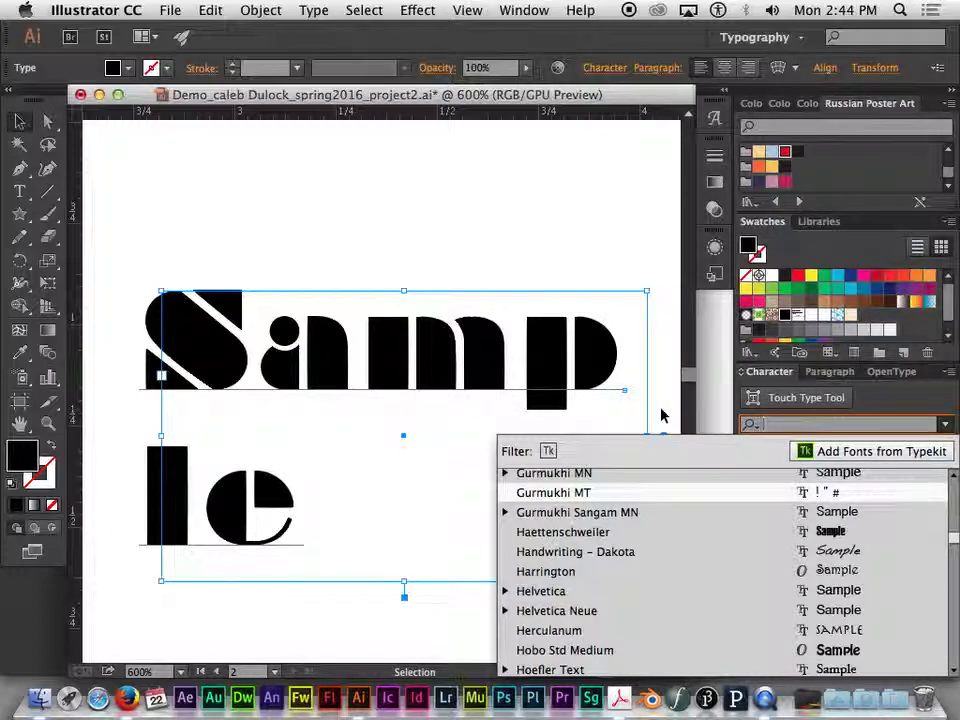
{"action": "left_click", "coordinate": [540, 592]}
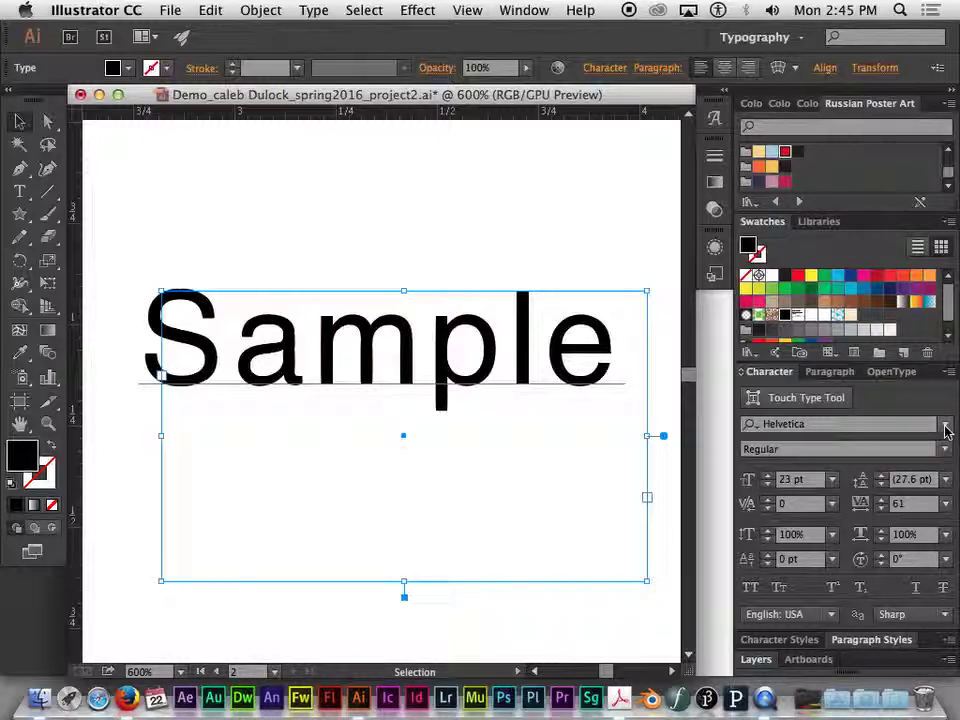
Set the font style of the Helvetica "Sample" text to Light.
{"action": "left_click", "coordinate": [945, 449]}
{"action": "left_click", "coordinate": [945, 449]}
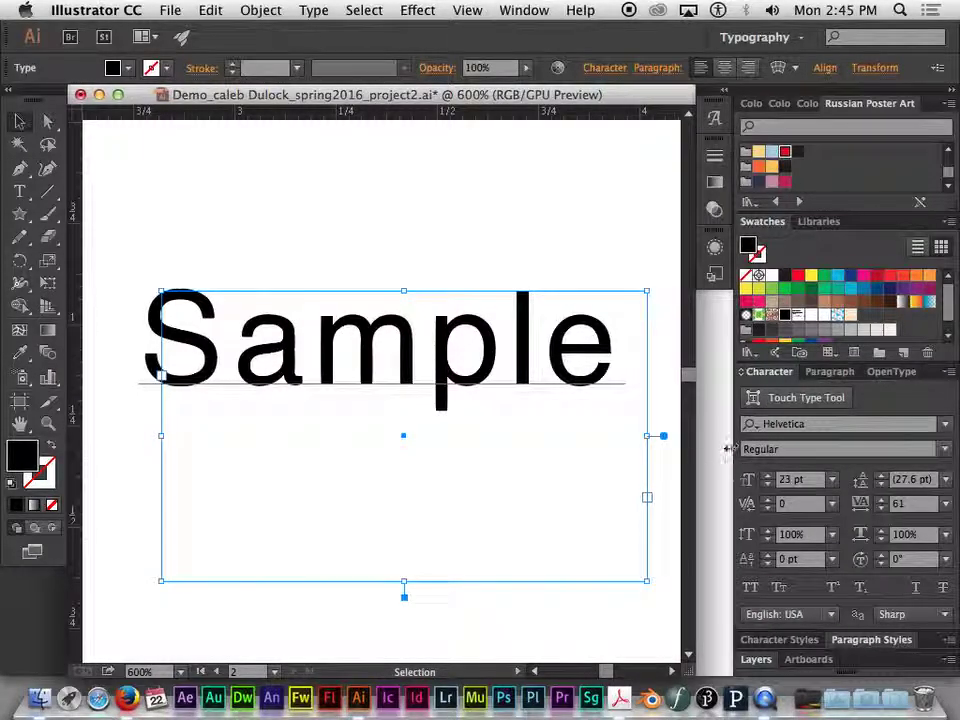
{"action": "left_click", "coordinate": [945, 452]}
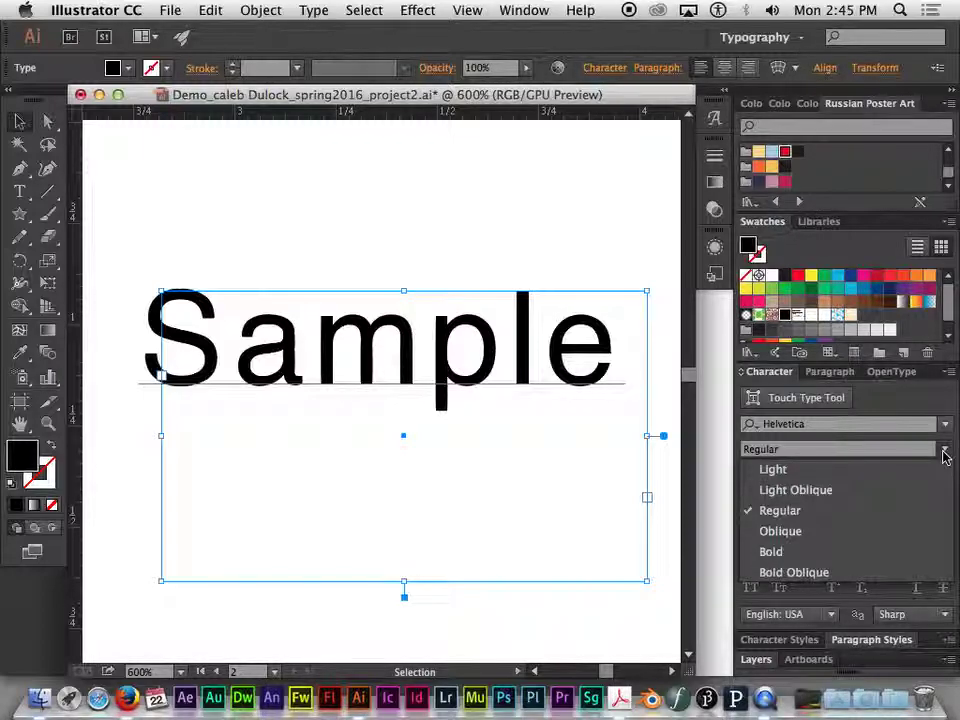
{"action": "left_click", "coordinate": [781, 472]}
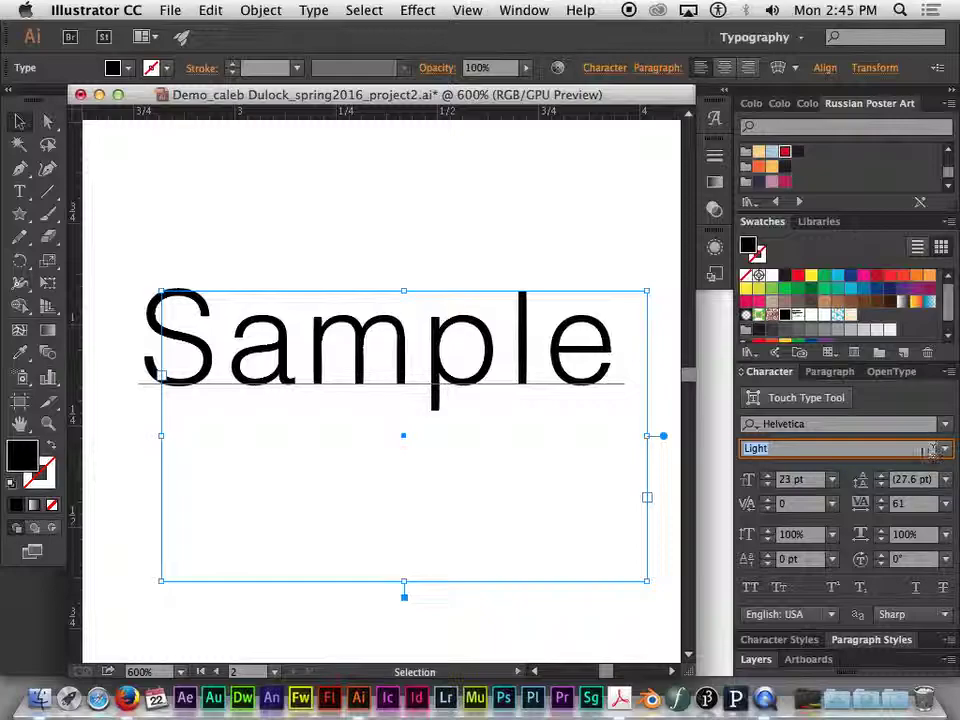
Switch the "Sample" text's font style to Light Oblique and back to Regular.
{"action": "left_click", "coordinate": [944, 448]}
{"action": "left_click", "coordinate": [795, 489]}
{"action": "left_click", "coordinate": [944, 449]}
{"action": "left_click", "coordinate": [821, 510]}
Try the Oblique and Bold styles of Helvetica on the "Sample" text.
{"action": "left_click", "coordinate": [944, 449]}
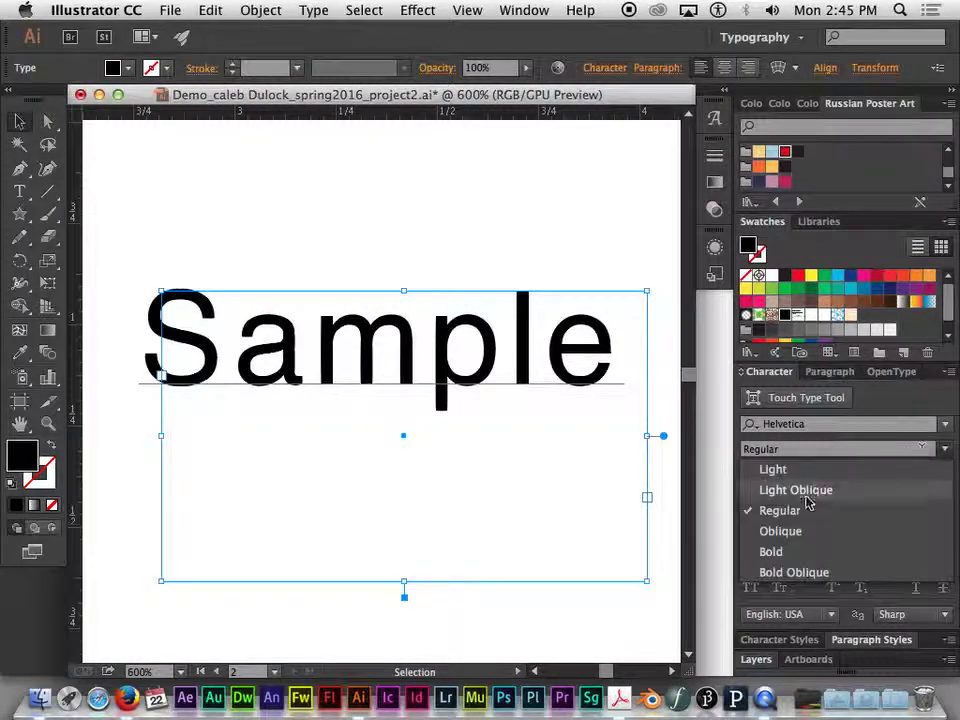
{"action": "left_click", "coordinate": [798, 529]}
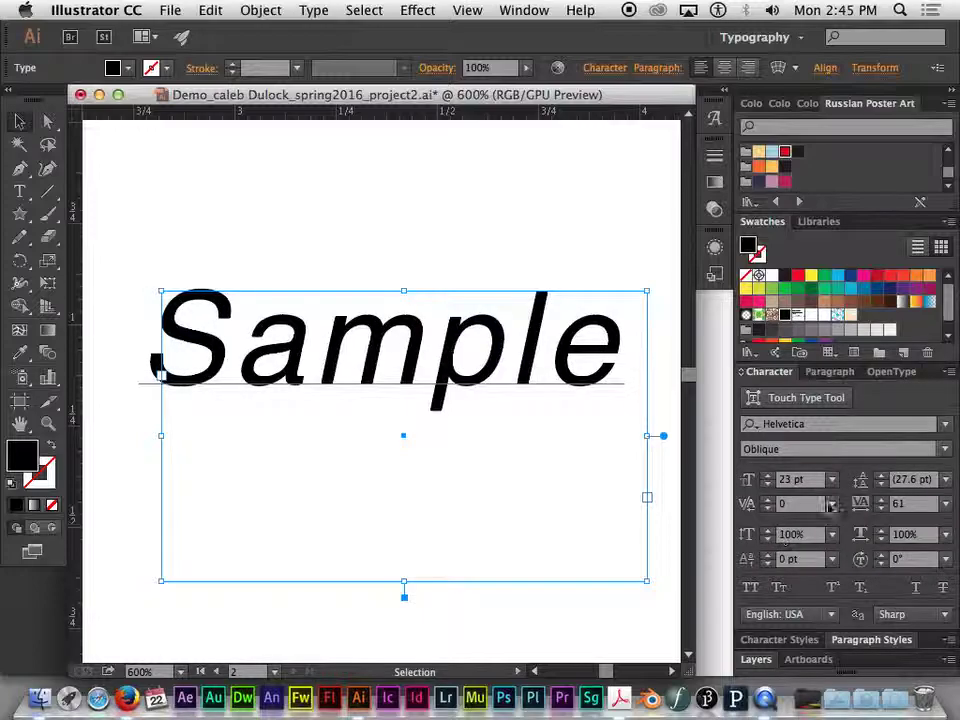
{"action": "left_click", "coordinate": [946, 450]}
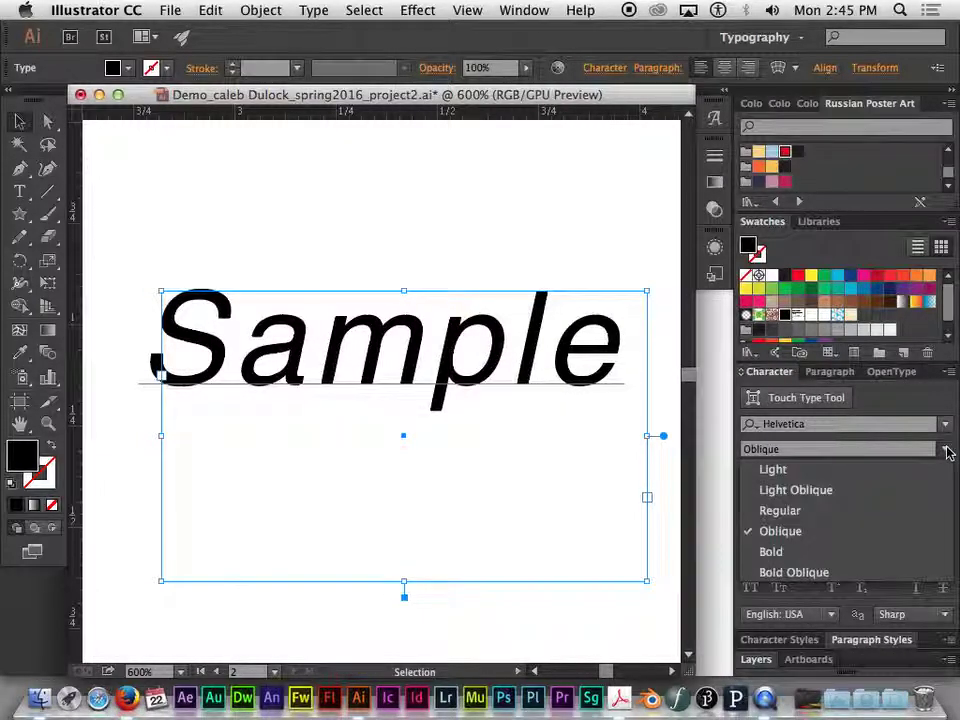
{"action": "left_click", "coordinate": [771, 552]}
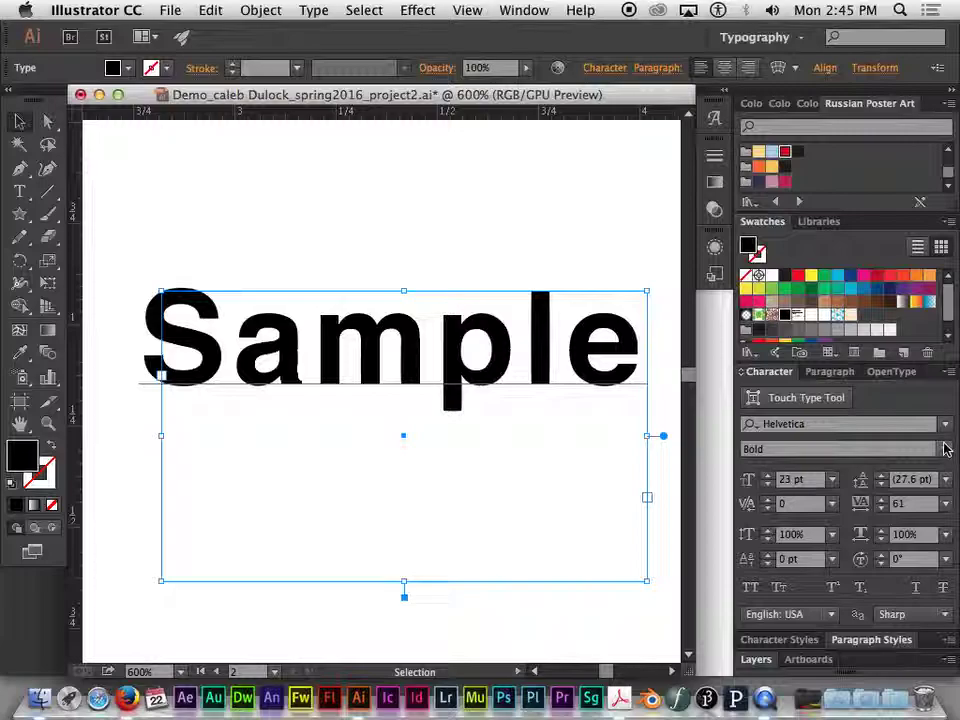
Apply the Bold Oblique style to the "Sample" text and deselect it.
{"action": "left_click", "coordinate": [944, 449]}
{"action": "left_click", "coordinate": [790, 573]}
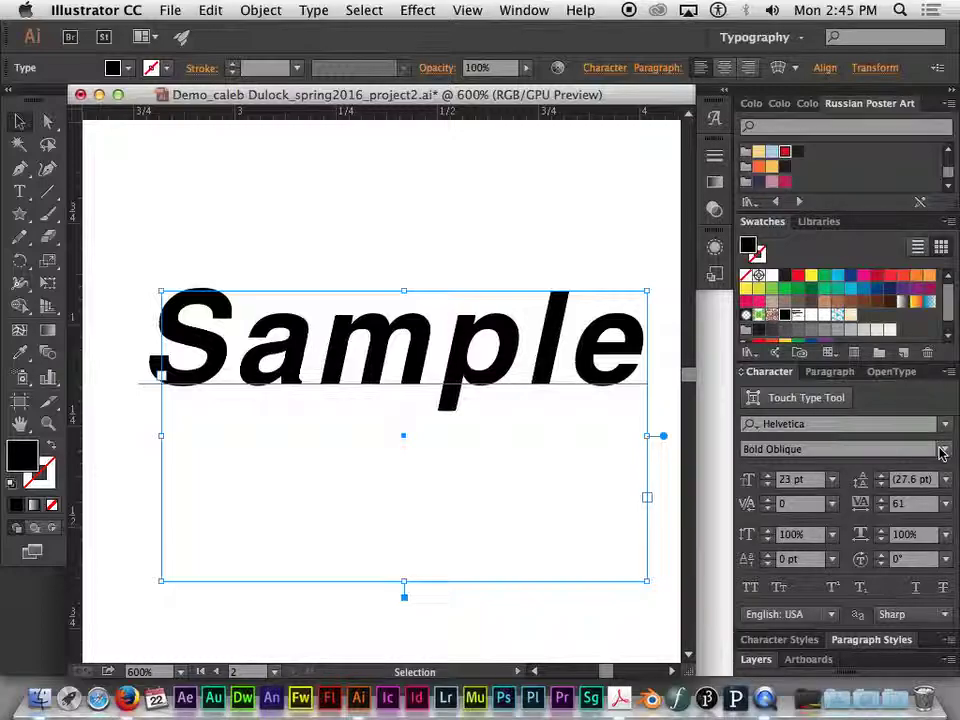
{"action": "left_click", "coordinate": [298, 259]}
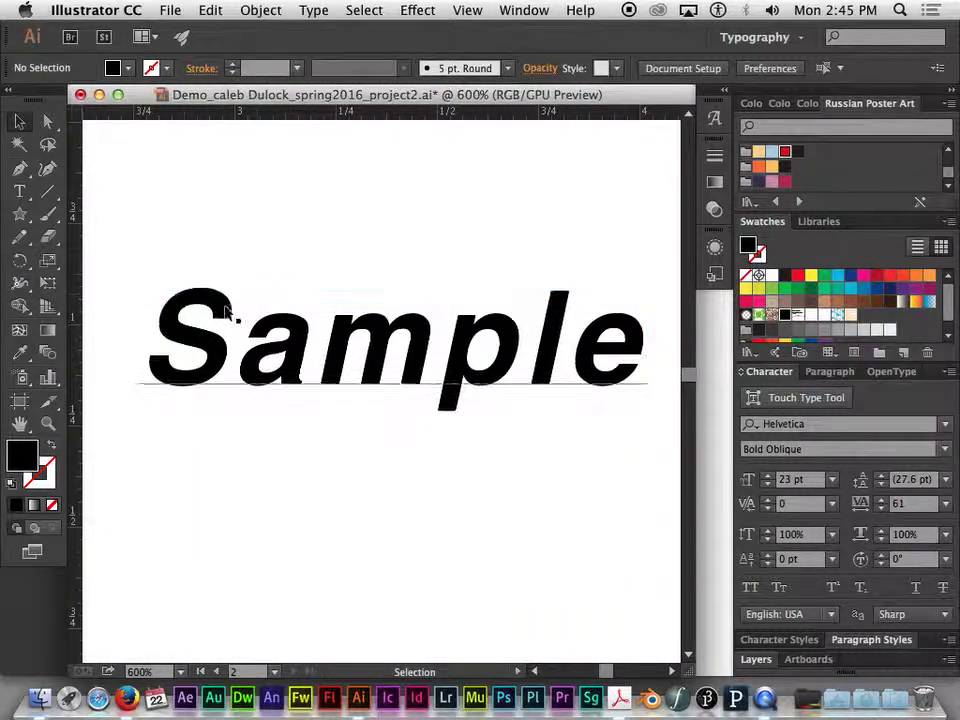
Copy the word "Sample" and paste a second copy after it inside the same text box.
{"action": "left_click", "coordinate": [222, 325]}
{"action": "key", "text": "t"}
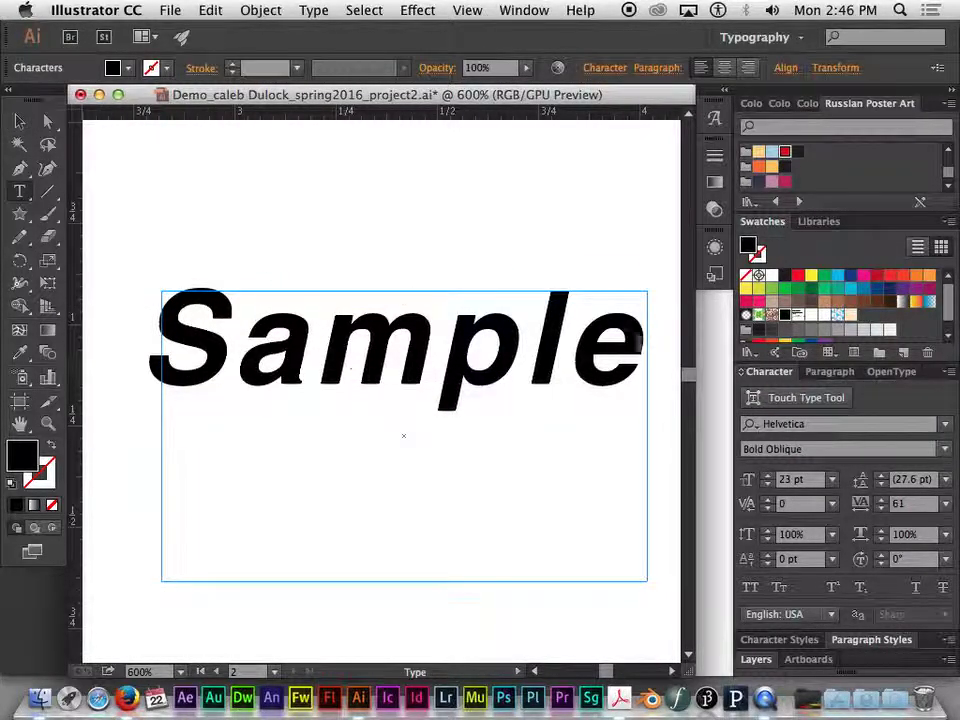
{"action": "double_click", "coordinate": [636, 343]}
{"action": "key", "text": "cmd+c"}
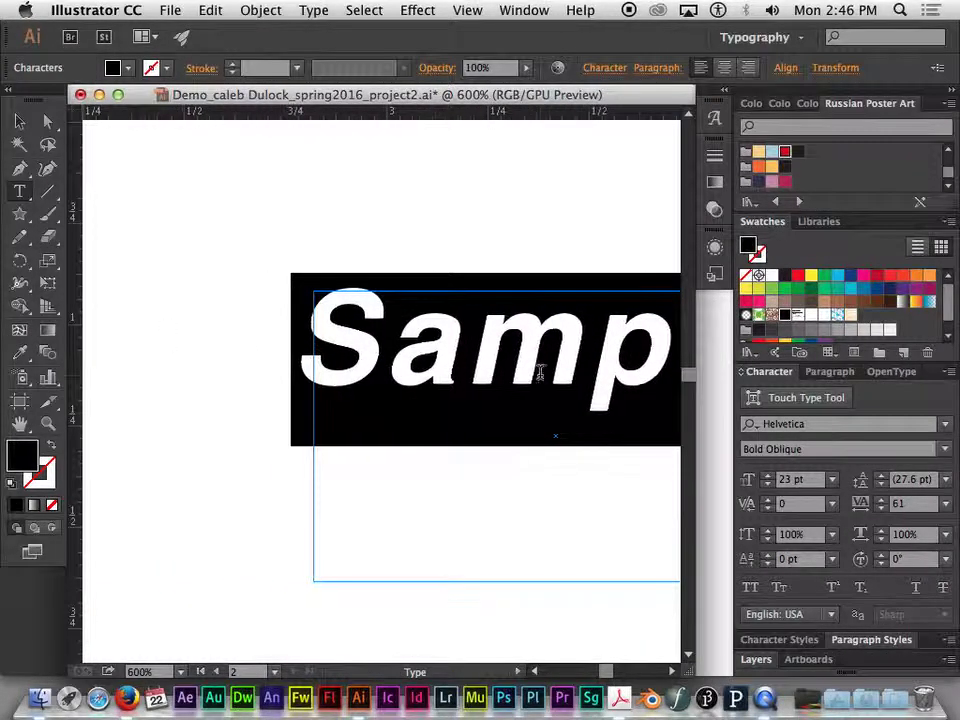
{"action": "scroll", "coordinate": [540, 373], "scroll_direction": "right", "scroll_amount": 5}
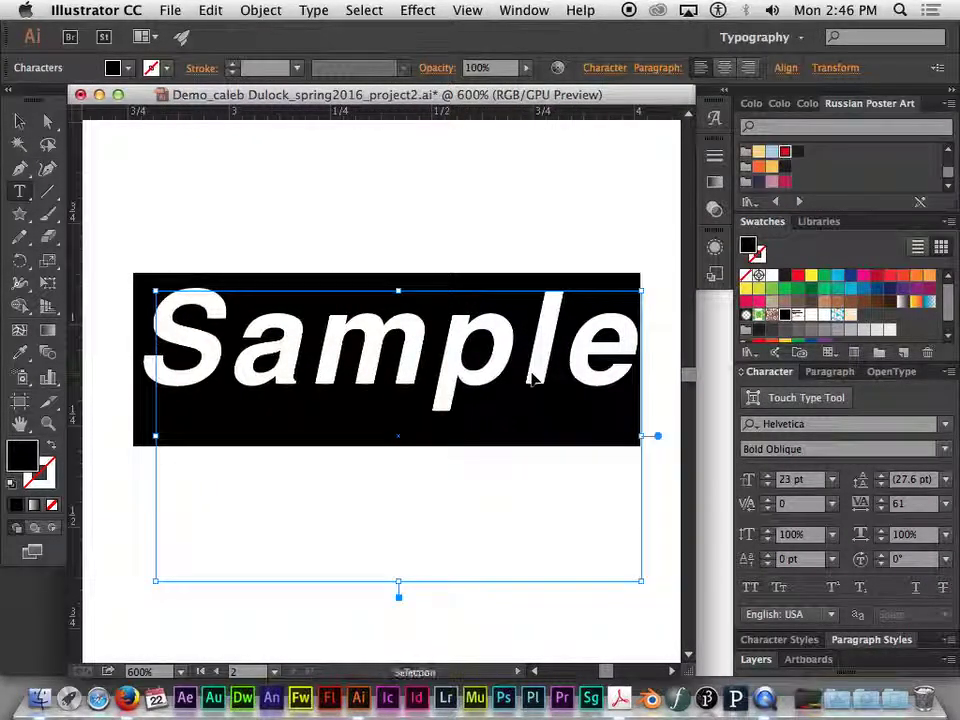
{"action": "left_click", "coordinate": [621, 396]}
{"action": "key", "text": "Return"}
{"action": "key", "text": "cmd+v"}
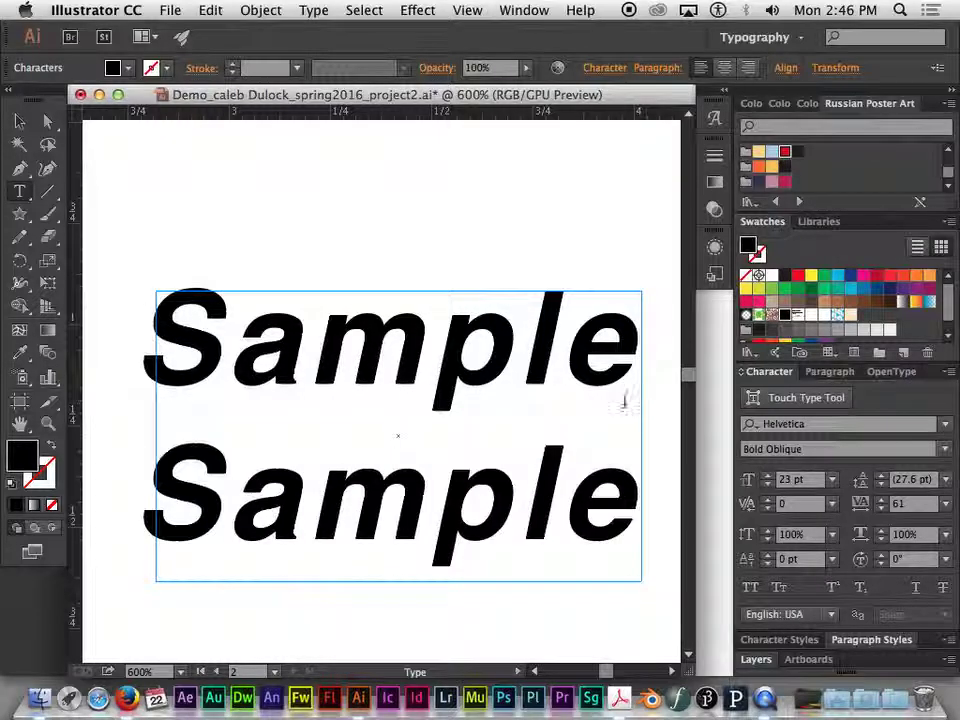
Set only the second "Sample" to the Light style of Helvetica, then finish text editing and deselect the text box.
{"action": "key", "text": "cmd+shift+Up"}
{"action": "scroll", "coordinate": [600, 430], "scroll_direction": "right", "scroll_amount": 3}
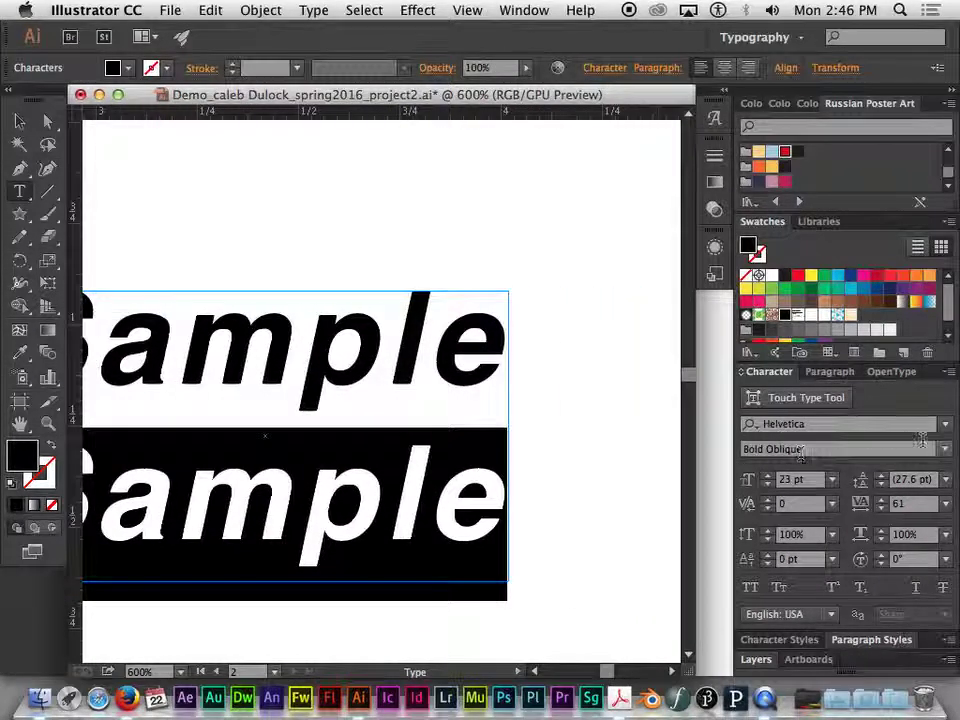
{"action": "left_click", "coordinate": [945, 450]}
{"action": "left_click", "coordinate": [812, 470]}
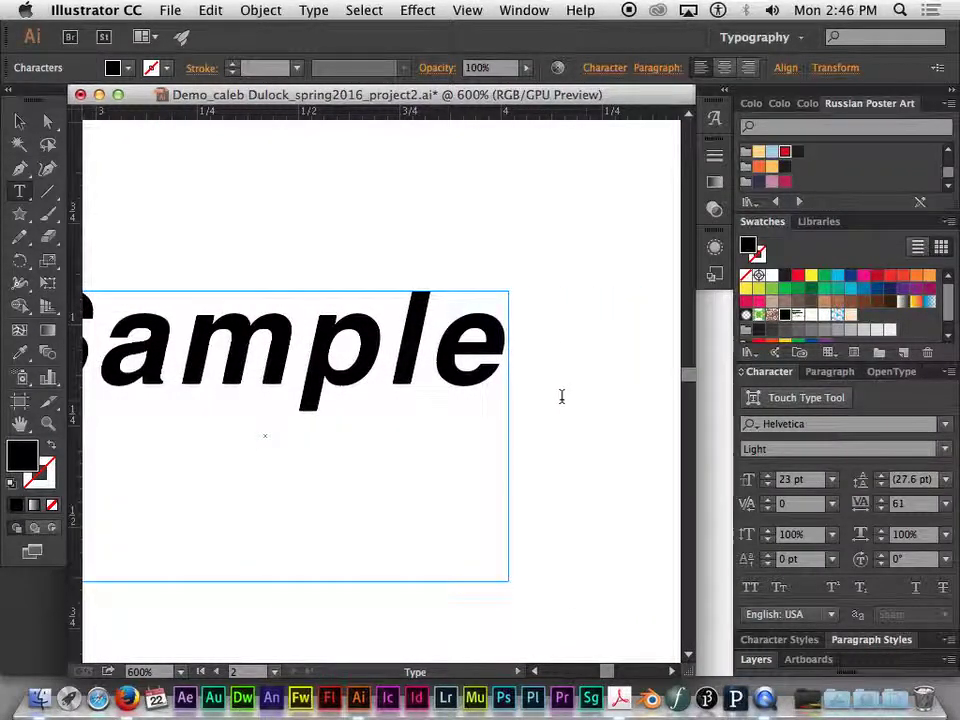
{"action": "key", "text": "Escape"}
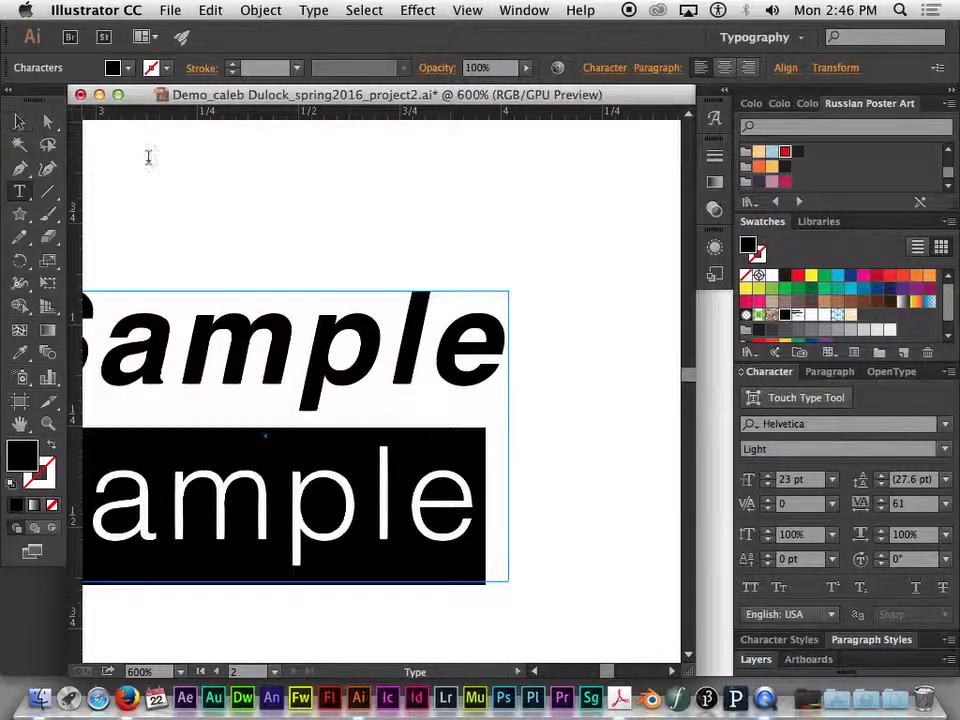
{"action": "left_click", "coordinate": [19, 121]}
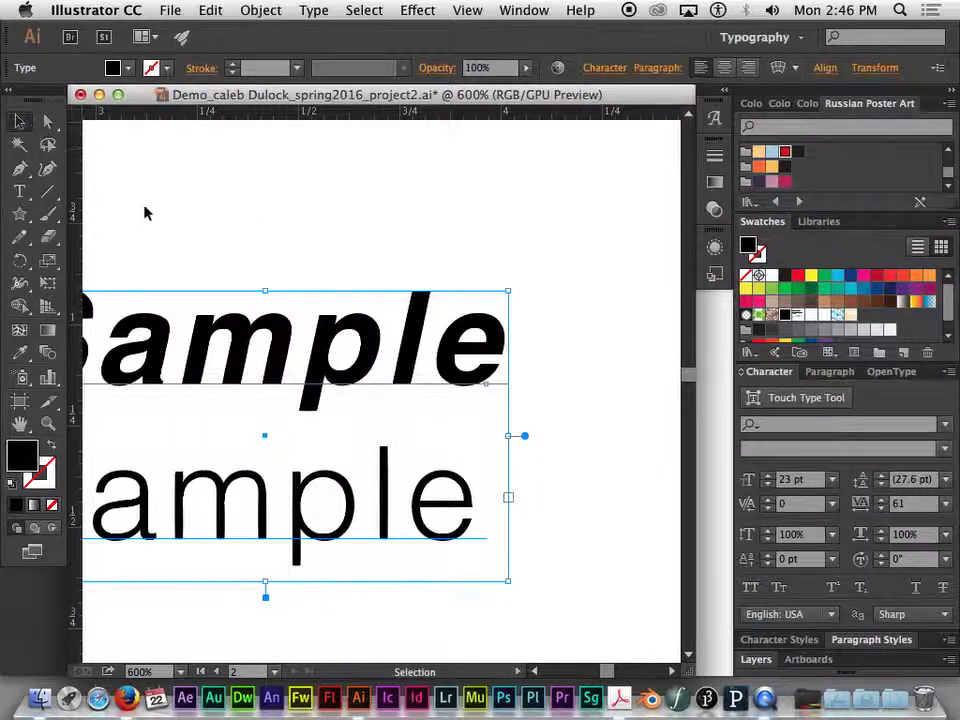
{"action": "left_click", "coordinate": [249, 208]}
{"action": "scroll", "coordinate": [470, 331], "scroll_direction": "left", "scroll_amount": 3}
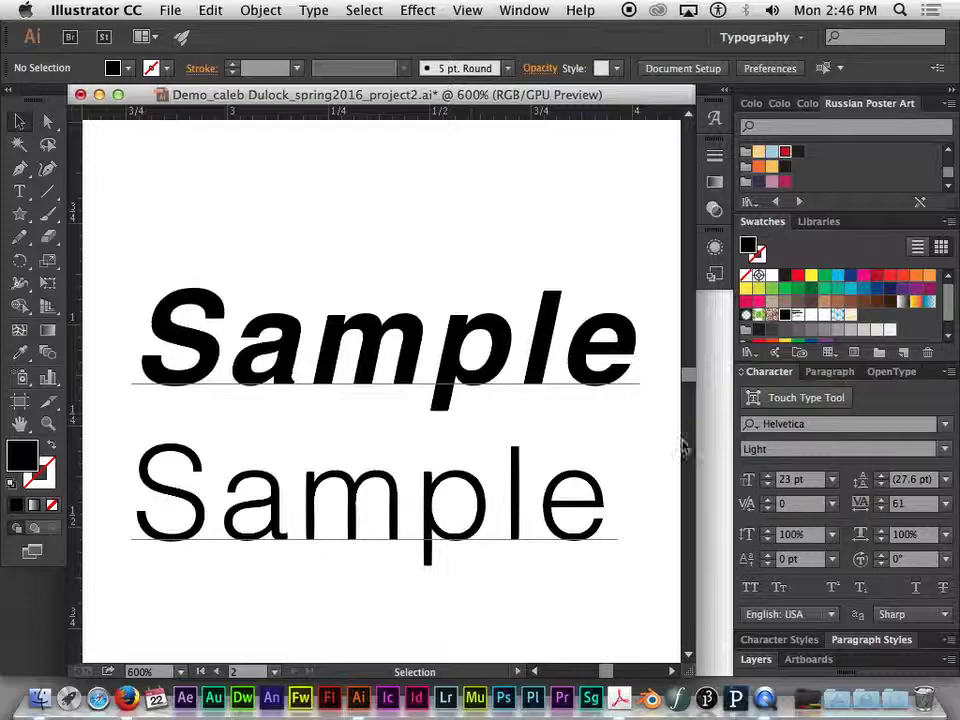
Select the whole text box and reduce the font size of both words to 13 pt.
{"action": "key", "text": "super+a"}
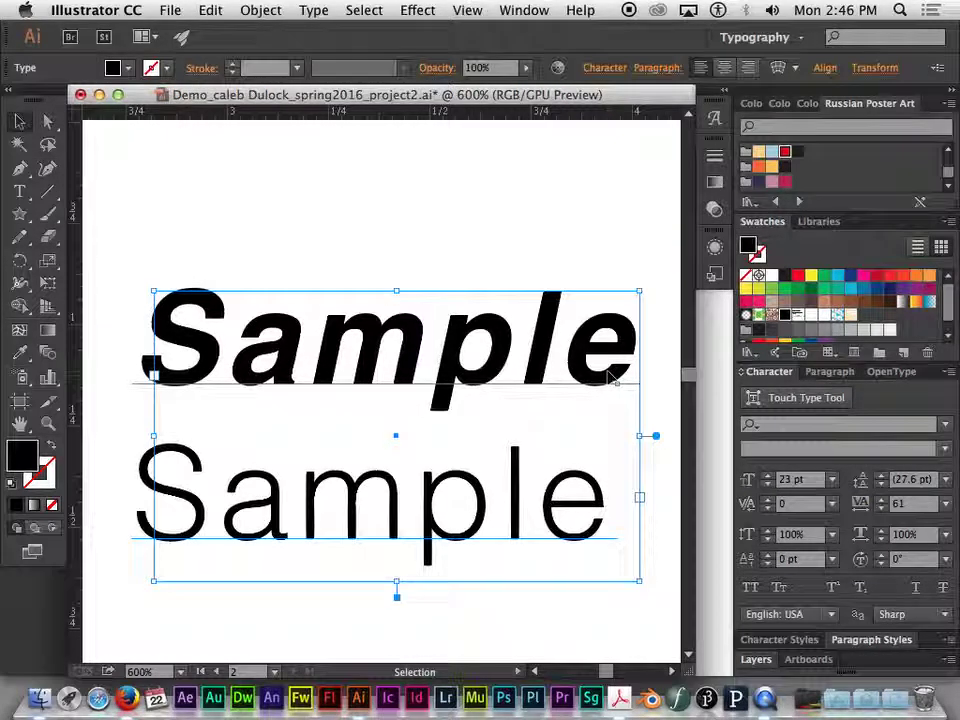
{"action": "left_click", "coordinate": [768, 484]}
{"action": "left_click", "coordinate": [768, 484]}
{"action": "left_click", "coordinate": [768, 484]}
{"action": "left_click", "coordinate": [768, 484]}
{"action": "left_click", "coordinate": [767, 484]}
{"action": "left_click", "coordinate": [767, 484]}
{"action": "left_click", "coordinate": [767, 484]}
{"action": "left_click", "coordinate": [767, 484]}
{"action": "left_click", "coordinate": [765, 485]}
{"action": "left_click", "coordinate": [763, 486]}
Select only the Bold Oblique "Sample" in the text box and reduce its font size to 8 pt.
{"action": "key", "text": "t"}
{"action": "left_click", "coordinate": [424, 333]}
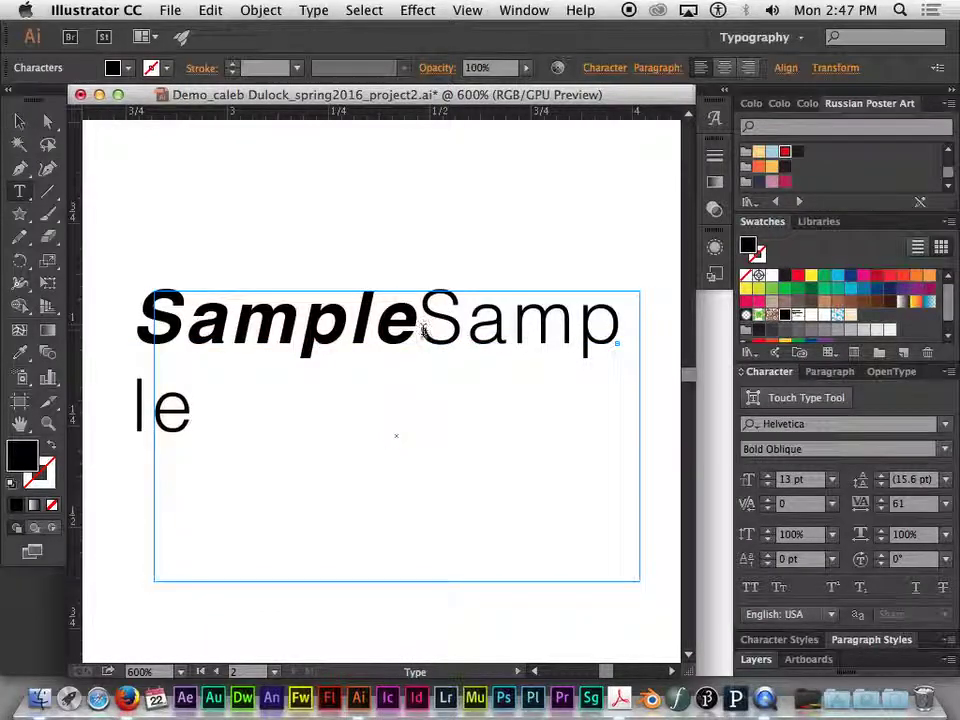
{"action": "left_click_drag", "start_coordinate": [420, 333], "coordinate": [75, 330]}
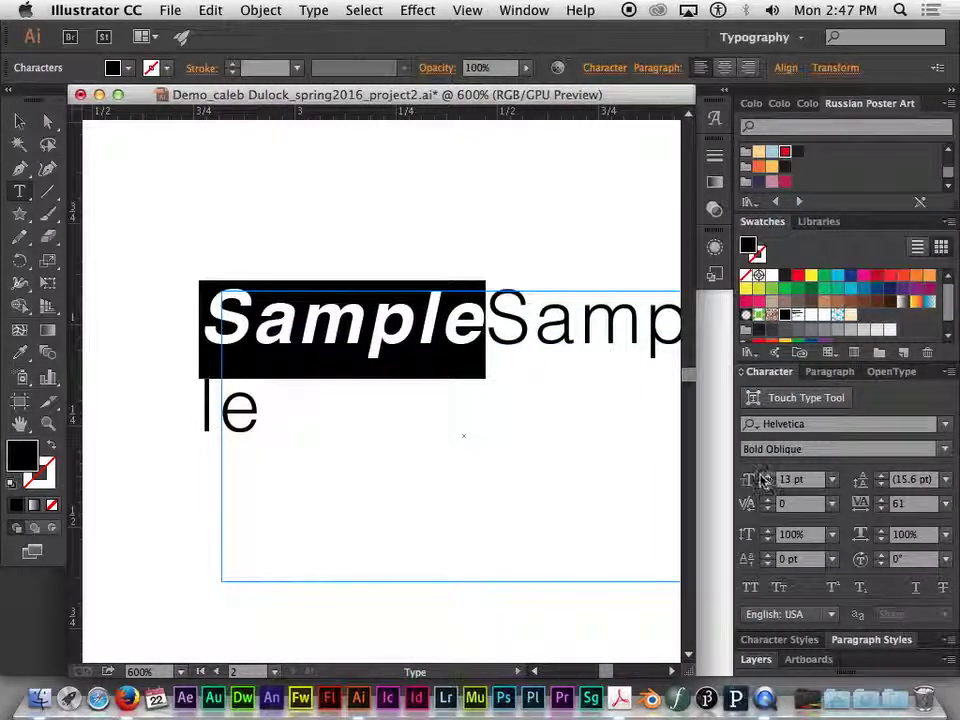
{"action": "left_click", "coordinate": [767, 484]}
{"action": "left_click", "coordinate": [767, 484]}
{"action": "left_click", "coordinate": [767, 484]}
{"action": "left_click", "coordinate": [767, 484]}
{"action": "left_click", "coordinate": [767, 484]}
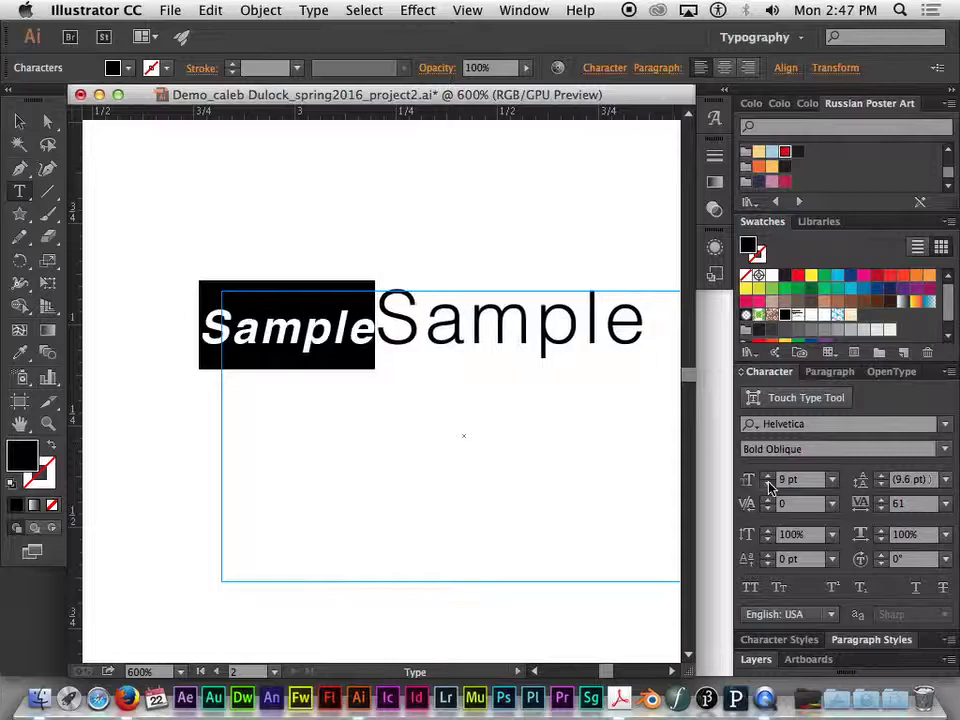
Try smaller and larger font sizes on the selected Bold Oblique "Sample", shrinking it to 5 pt and enlarging it past 11 pt.
{"action": "left_click", "coordinate": [767, 484]}
{"action": "left_click", "coordinate": [767, 484]}
{"action": "left_click", "coordinate": [767, 484]}
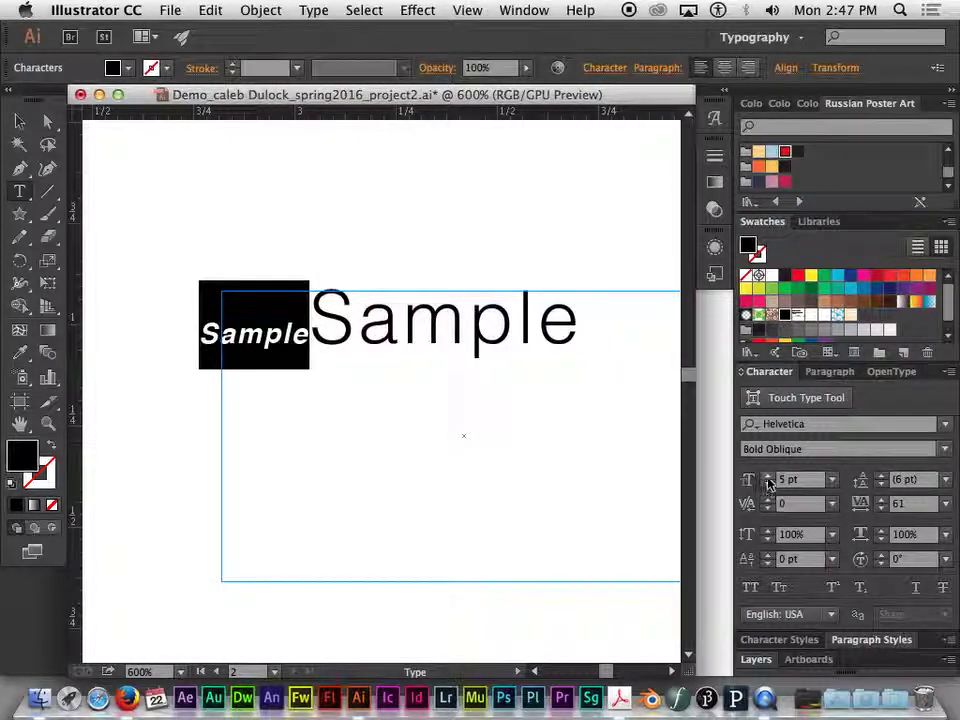
{"action": "left_click", "coordinate": [767, 477]}
{"action": "left_click", "coordinate": [767, 477]}
{"action": "left_click", "coordinate": [767, 477]}
{"action": "left_click", "coordinate": [767, 477]}
{"action": "left_click", "coordinate": [767, 478]}
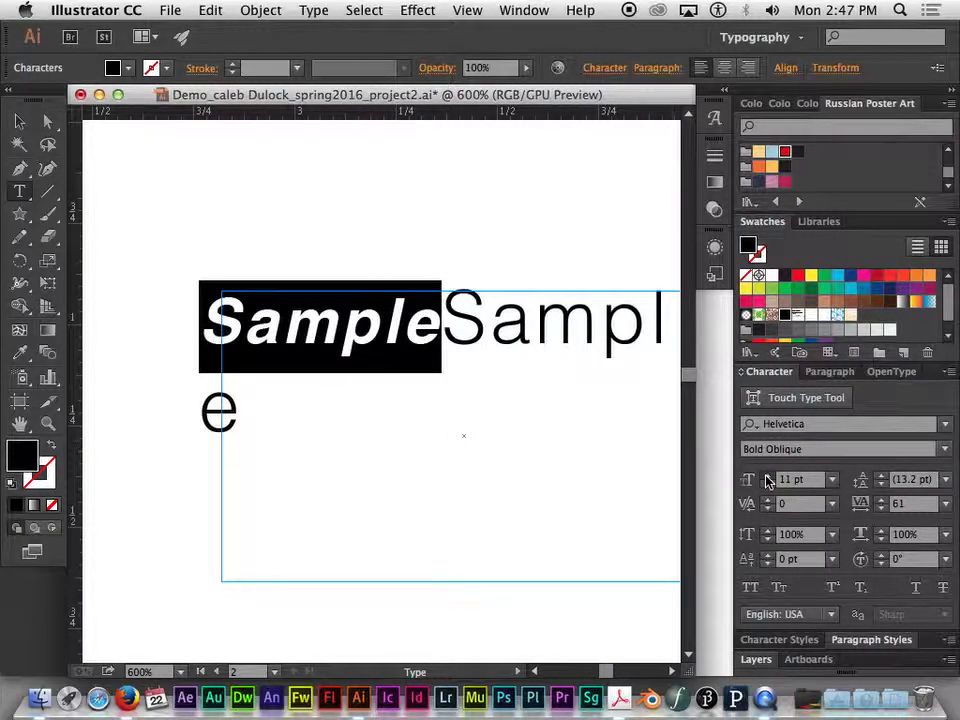
{"action": "left_click", "coordinate": [767, 478]}
{"action": "left_click", "coordinate": [767, 478]}
{"action": "left_click", "coordinate": [767, 478]}
Reduce the font size of the Bold Oblique "Sample" to 6 pt and deselect the word.
{"action": "left_click", "coordinate": [767, 485]}
{"action": "left_click", "coordinate": [767, 485]}
{"action": "left_click", "coordinate": [767, 485]}
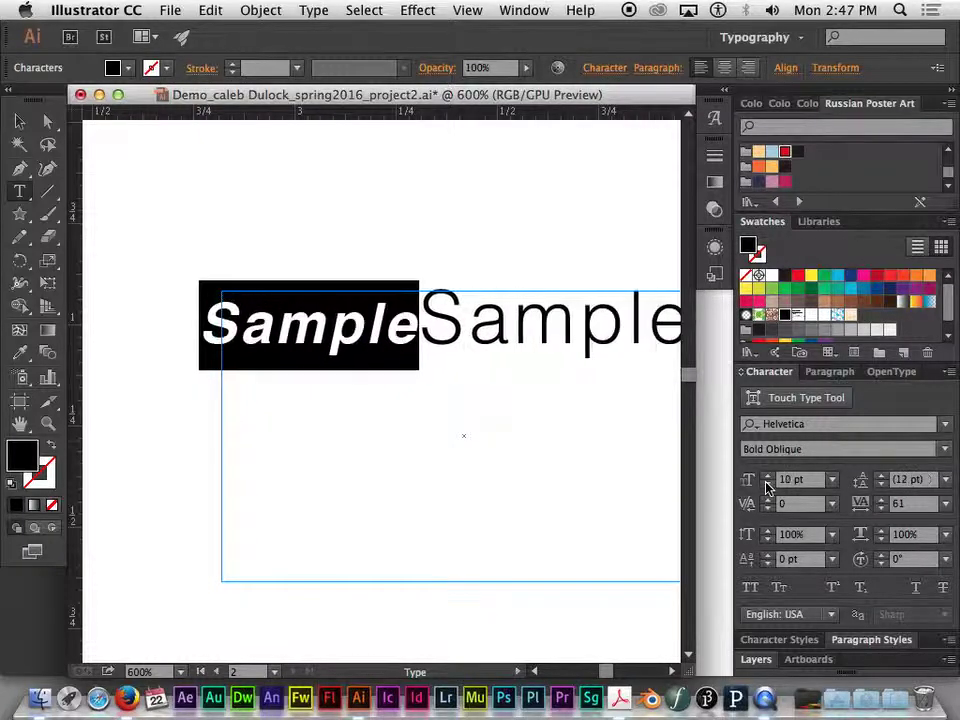
{"action": "left_click", "coordinate": [767, 485]}
{"action": "left_click", "coordinate": [767, 485]}
{"action": "left_click", "coordinate": [767, 485]}
{"action": "left_click", "coordinate": [767, 485]}
{"action": "left_click", "coordinate": [530, 416]}
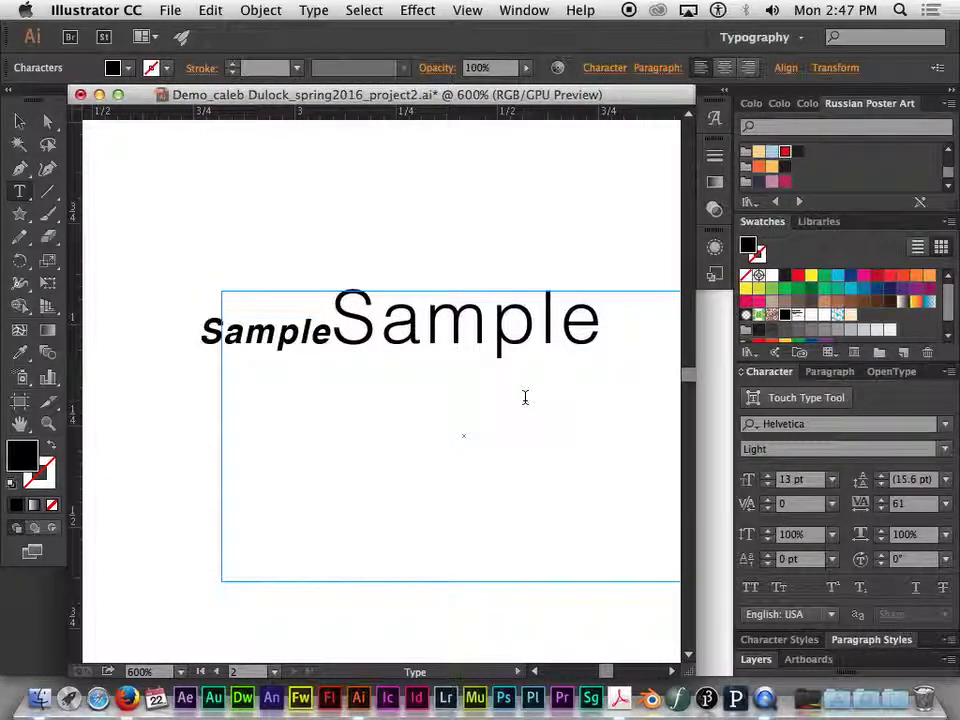
Insert a line break between the two words so the Light "Sample" sits on its own second line, and select all the text.
{"action": "left_click_drag", "start_coordinate": [204, 326], "coordinate": [624, 321]}
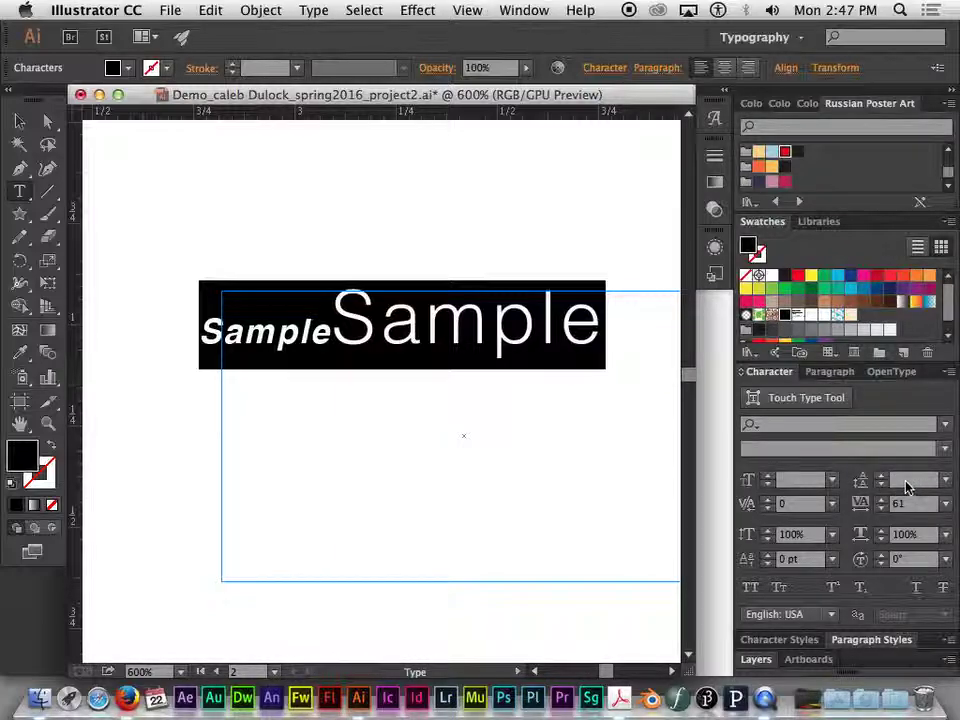
{"action": "left_click", "coordinate": [352, 339]}
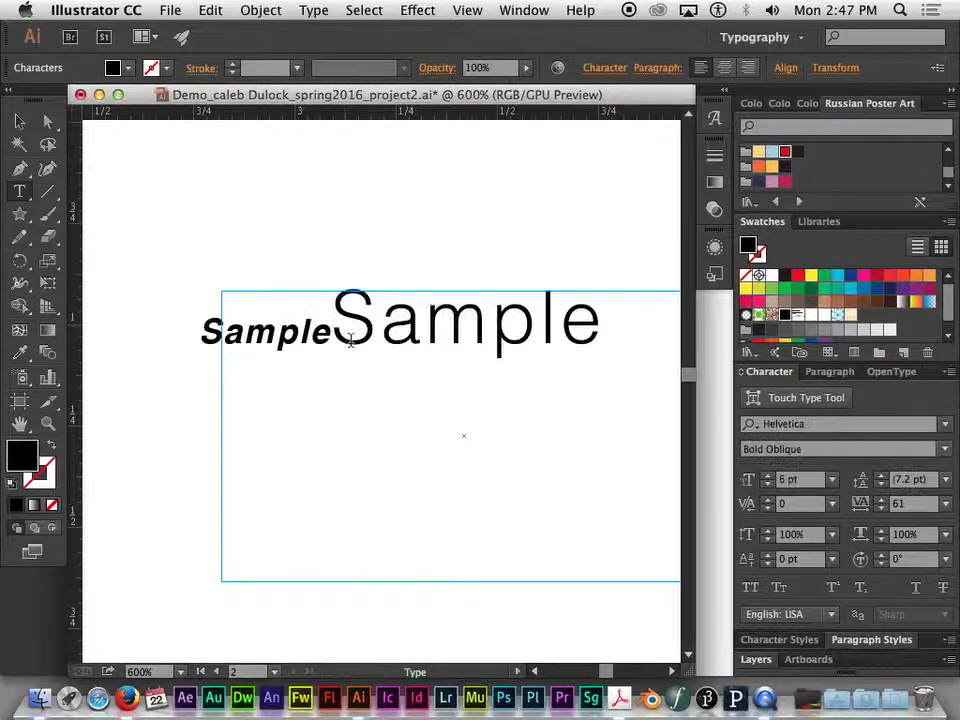
{"action": "key", "text": "Return"}
{"action": "key", "text": "super+a"}
{"action": "scroll", "coordinate": [489, 386], "scroll_direction": "left", "scroll_amount": 3}
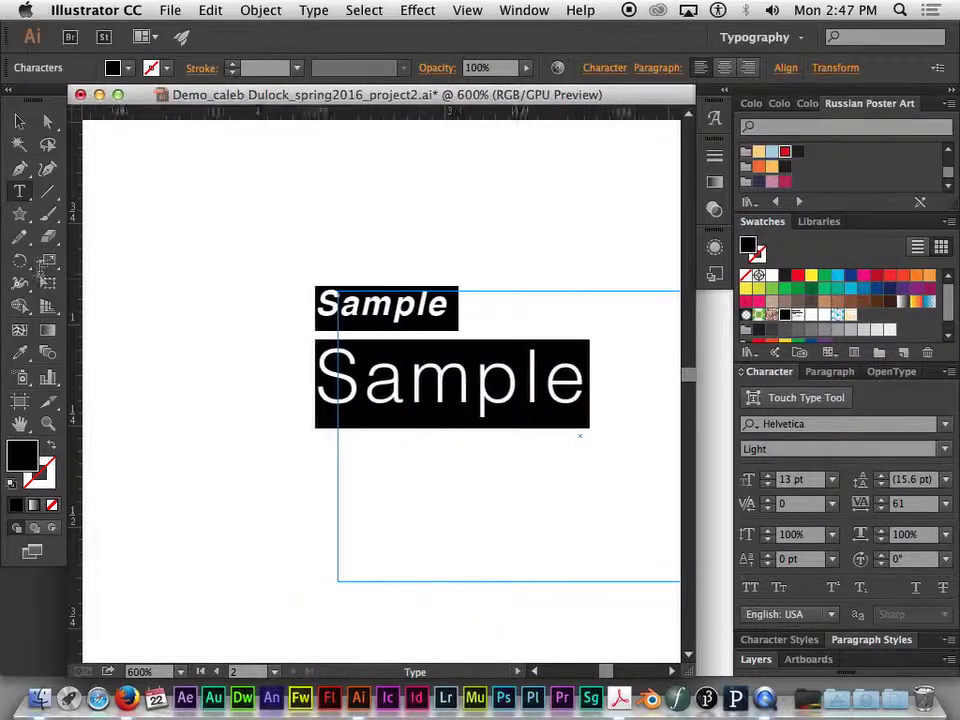
{"action": "scroll", "coordinate": [589, 377], "scroll_direction": "left", "scroll_amount": 2}
{"action": "scroll", "coordinate": [572, 377], "scroll_direction": "right", "scroll_amount": 10}
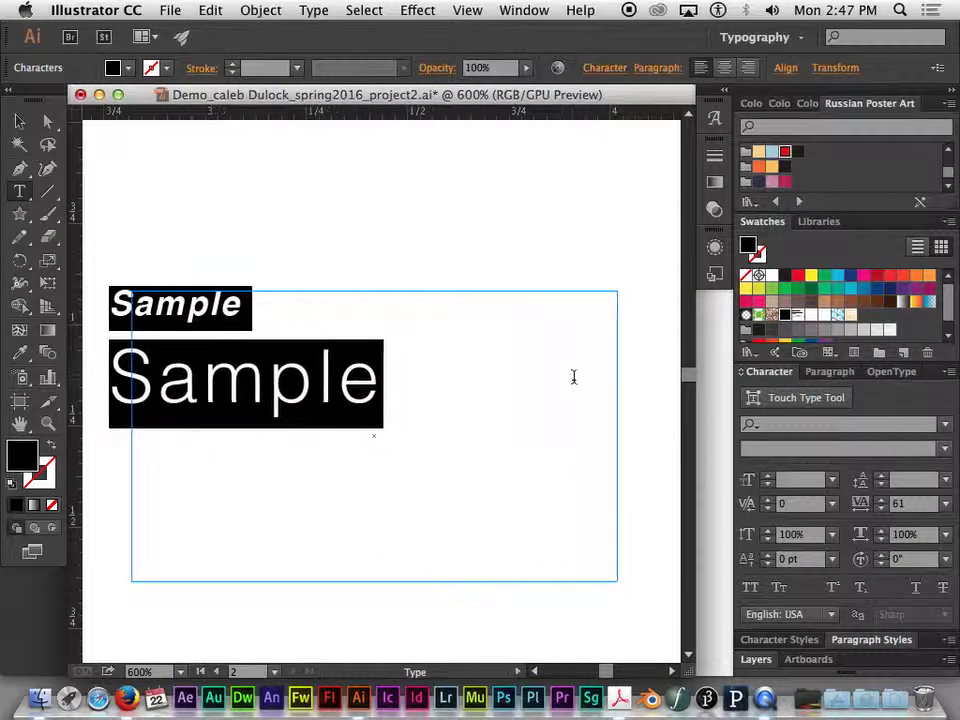
{"action": "scroll", "coordinate": [573, 375], "scroll_direction": "left", "scroll_amount": 6}
{"action": "scroll", "coordinate": [572, 375], "scroll_direction": "left", "scroll_amount": 4}
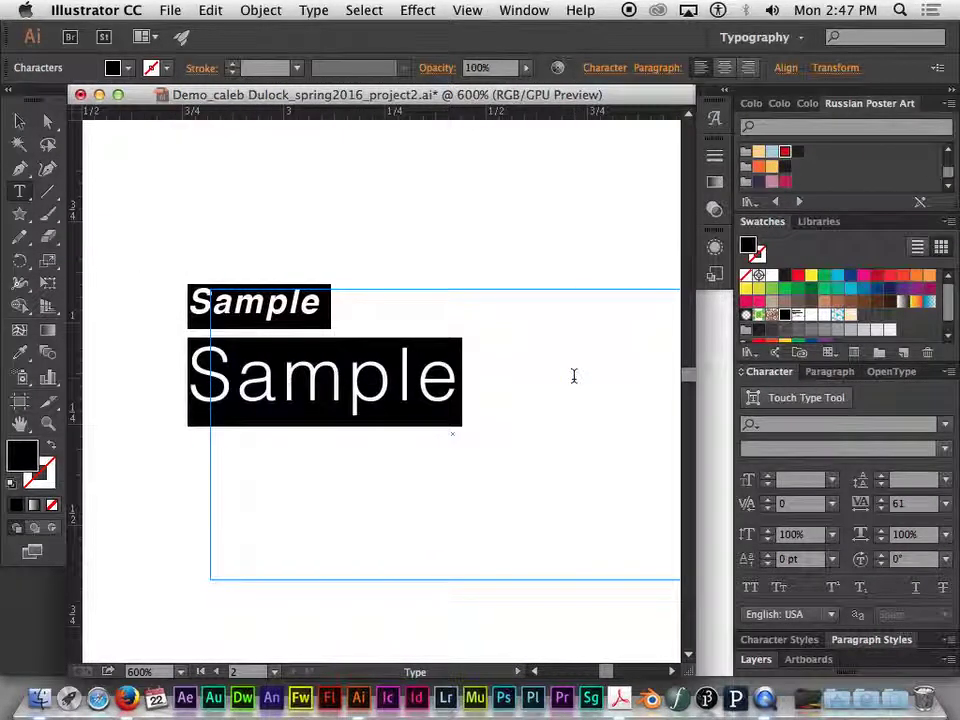
Select both lines in the text box and reduce their leading to 10 pt.
{"action": "left_click", "coordinate": [498, 382]}
{"action": "key", "text": "super+a"}
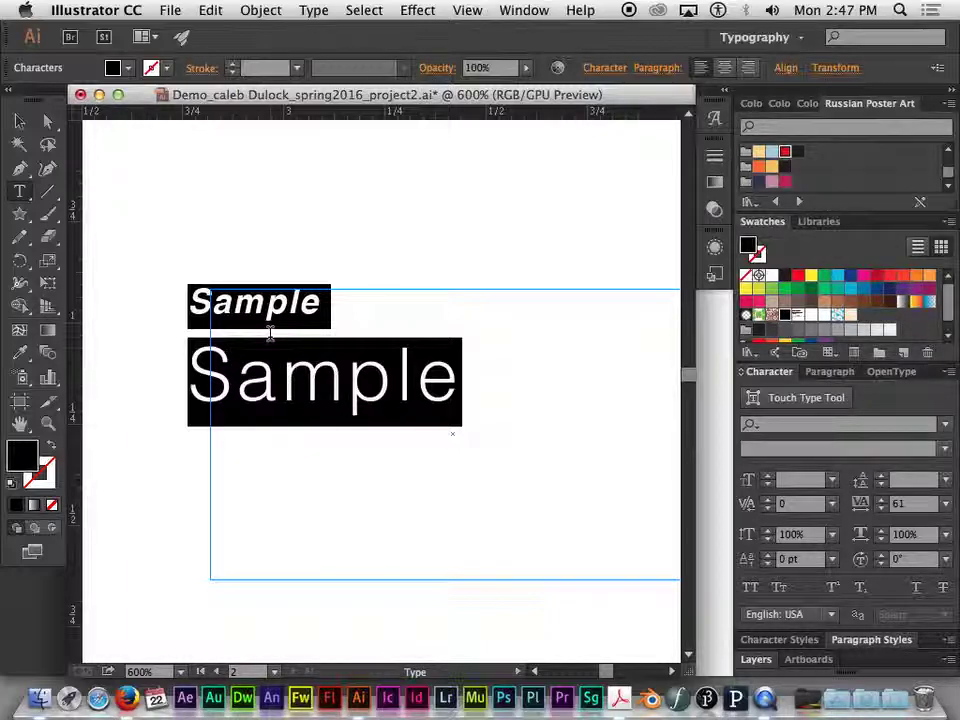
{"action": "left_click", "coordinate": [882, 484]}
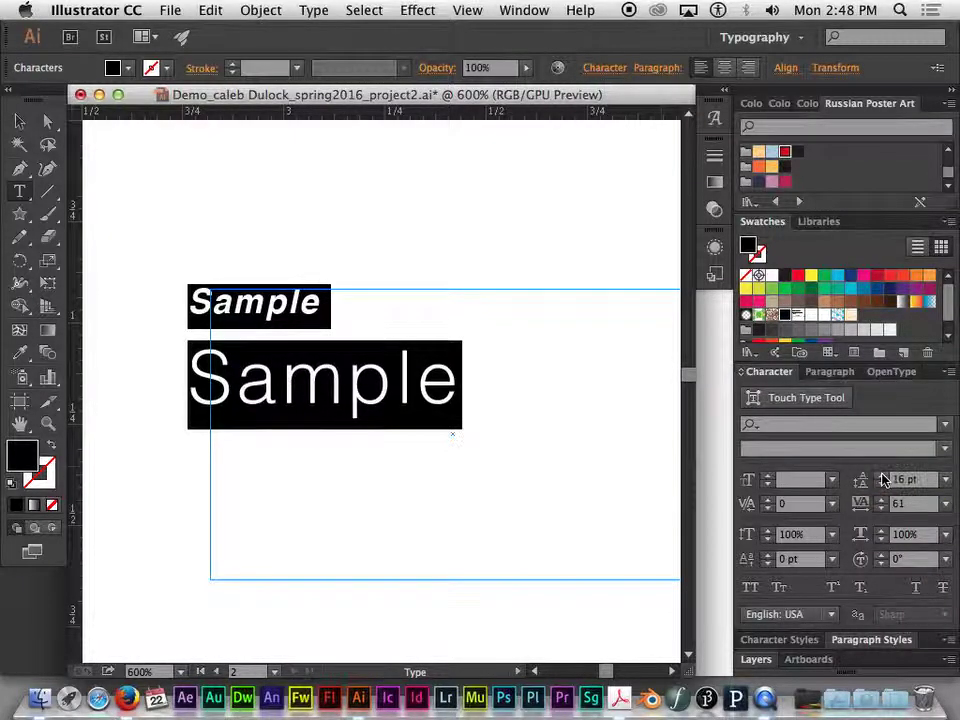
{"action": "left_click", "coordinate": [882, 484]}
{"action": "left_click", "coordinate": [882, 484]}
{"action": "left_click", "coordinate": [882, 484]}
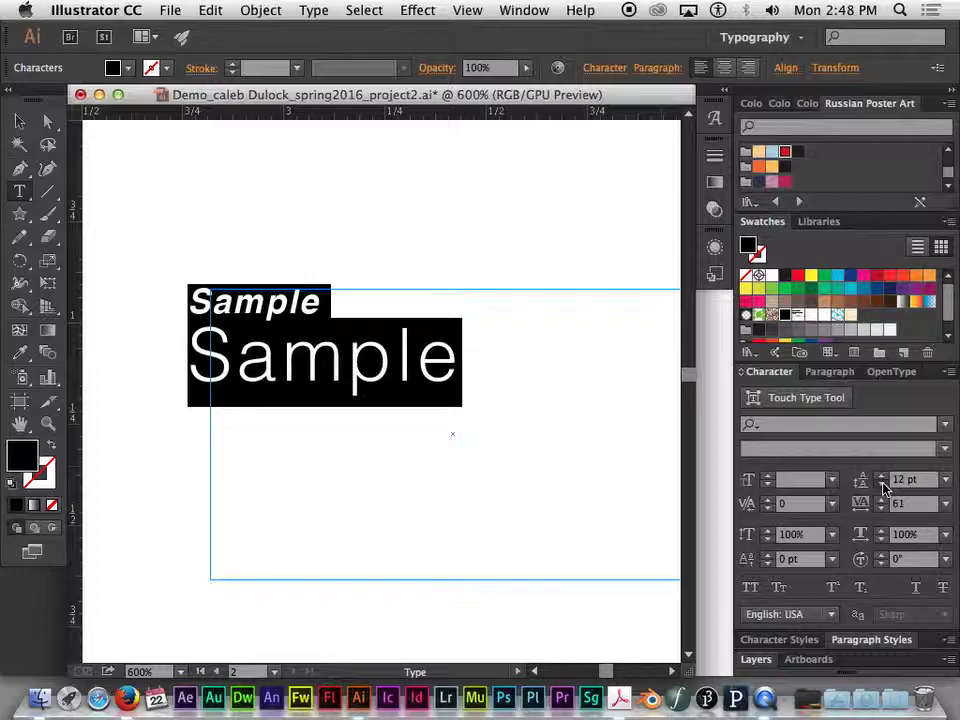
{"action": "left_click", "coordinate": [882, 484]}
{"action": "left_click", "coordinate": [882, 484]}
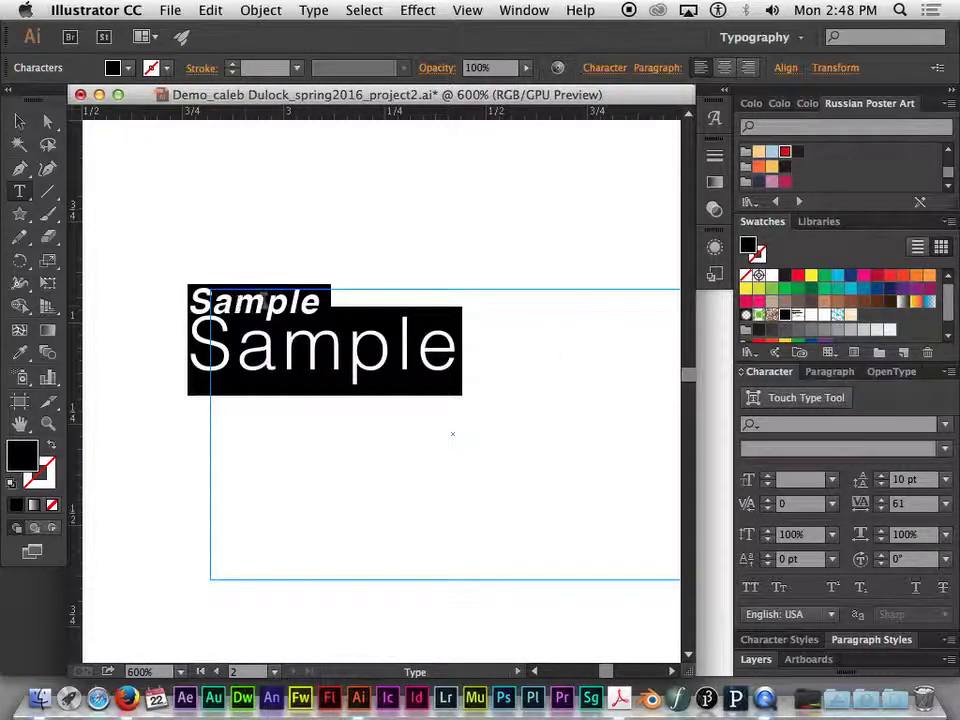
Select only the Light "Sample" on the second line, try looser leading and a tighter 9 pt, and return it to 10 pt.
{"action": "left_click", "coordinate": [180, 300]}
{"action": "left_click_drag", "start_coordinate": [190, 345], "coordinate": [525, 350]}
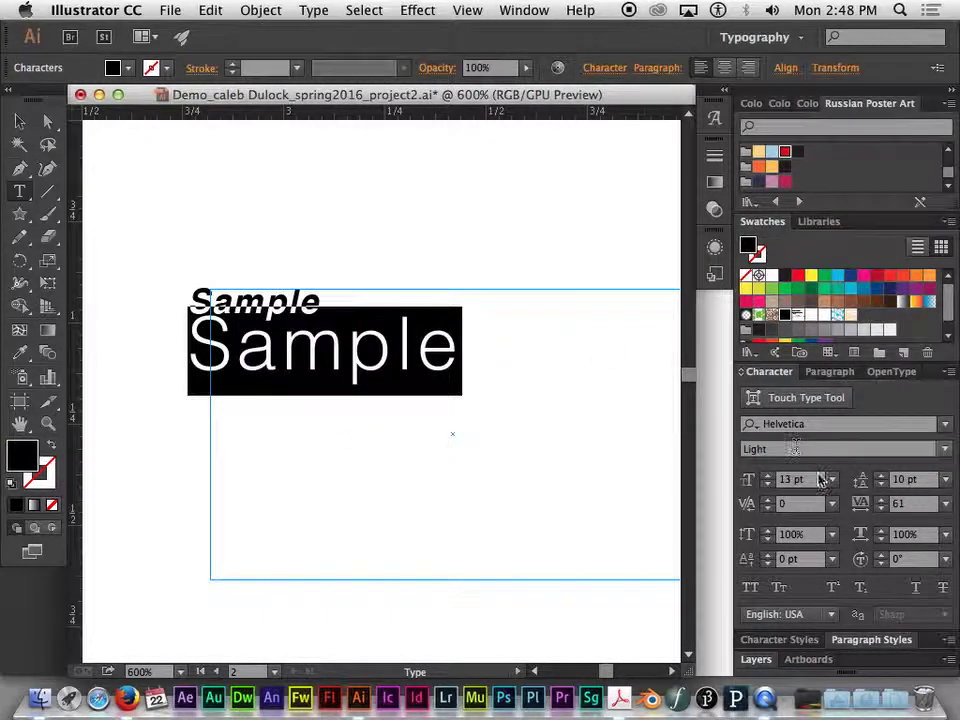
{"action": "left_click", "coordinate": [882, 476]}
{"action": "left_click", "coordinate": [882, 475]}
{"action": "left_click", "coordinate": [882, 475]}
{"action": "left_click", "coordinate": [882, 485]}
{"action": "left_click", "coordinate": [882, 485]}
{"action": "left_click", "coordinate": [881, 486]}
{"action": "left_click", "coordinate": [881, 486]}
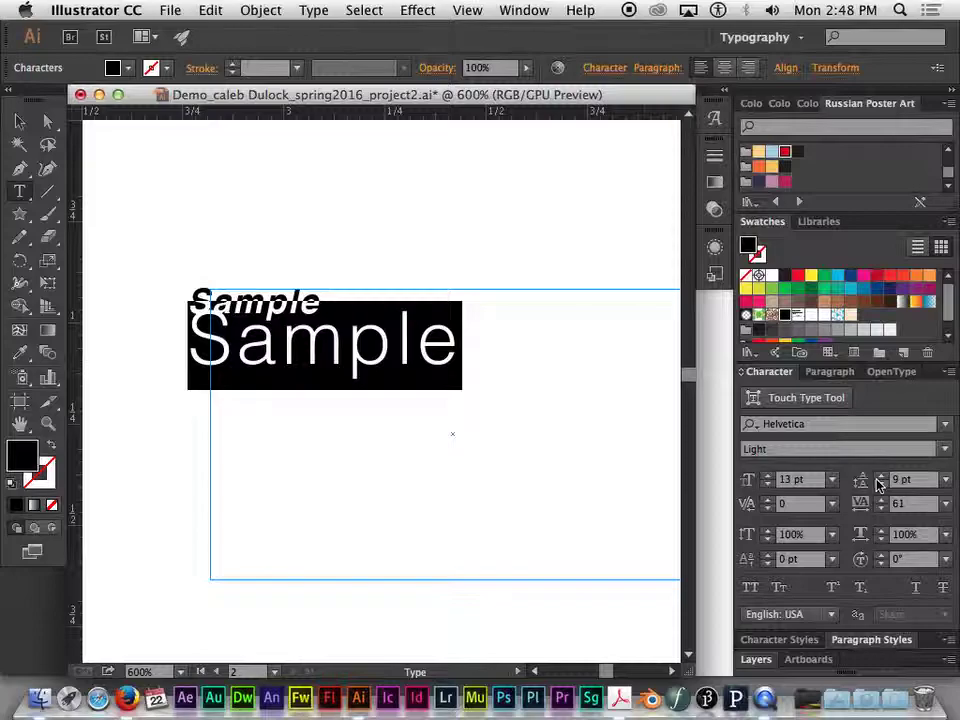
{"action": "left_click", "coordinate": [880, 478]}
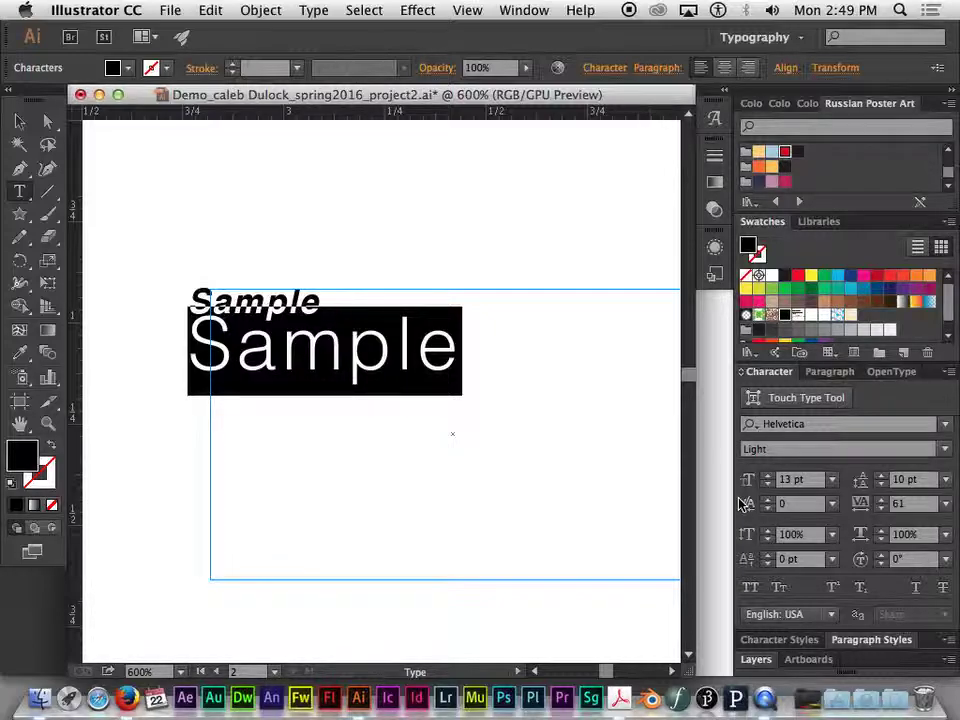
Widen the kerning between the l and e of the lower, larger Sample word to 207.
{"action": "left_click", "coordinate": [427, 355]}
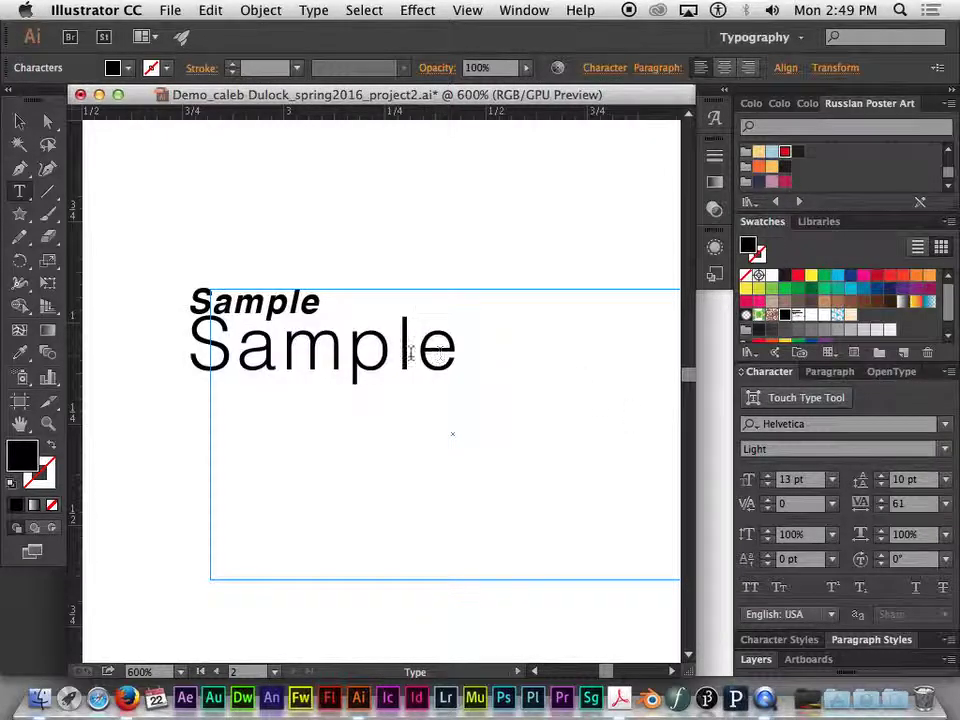
{"action": "left_click", "coordinate": [342, 350]}
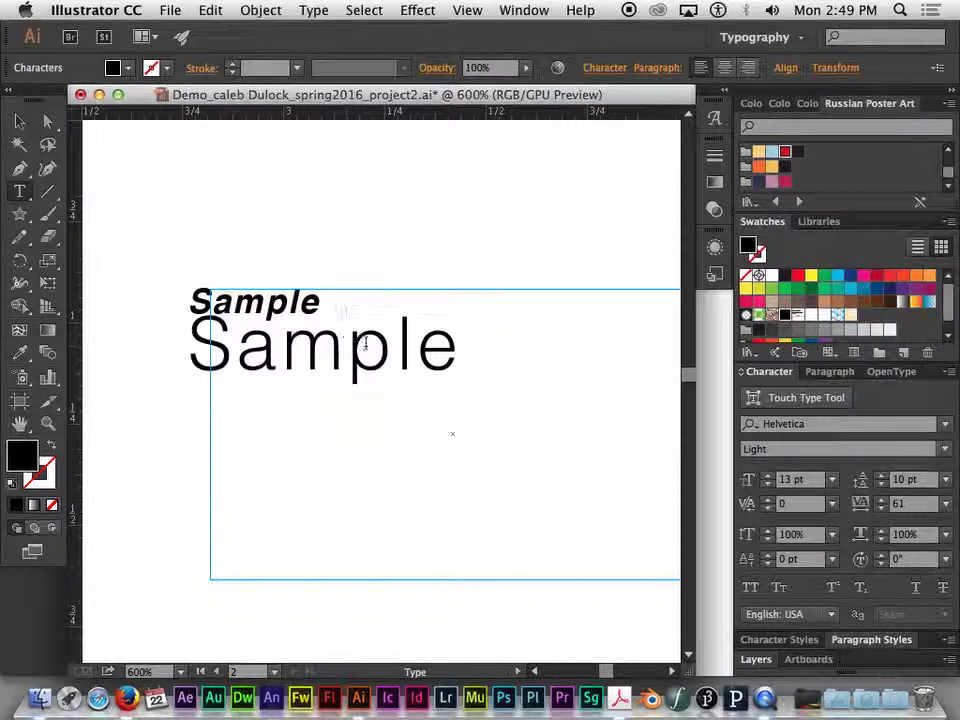
{"action": "left_click", "coordinate": [413, 345]}
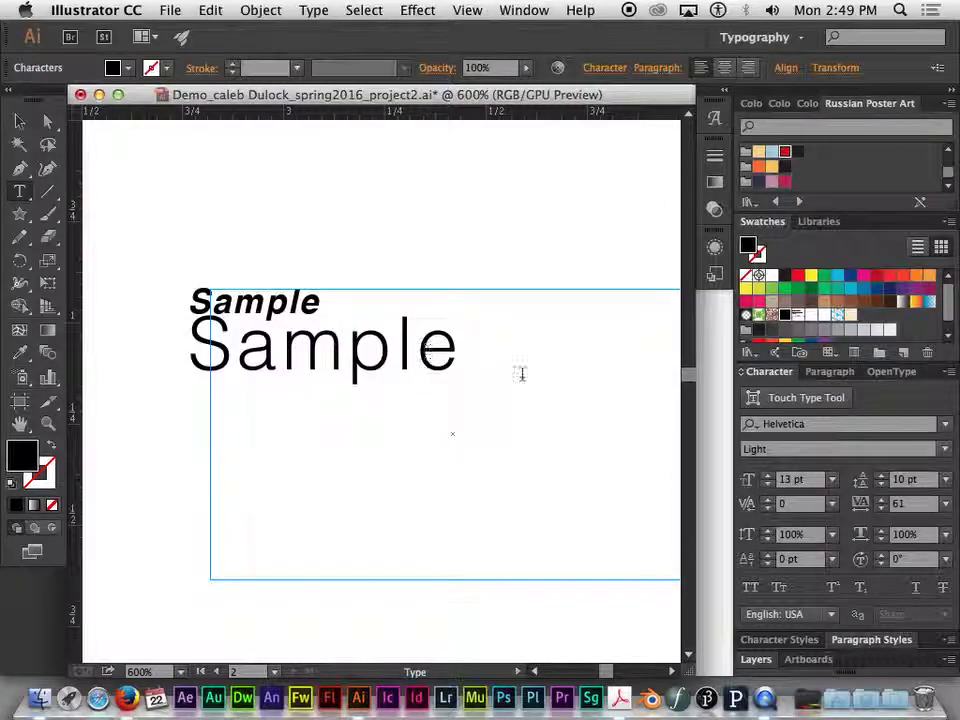
{"action": "left_click", "coordinate": [767, 510]}
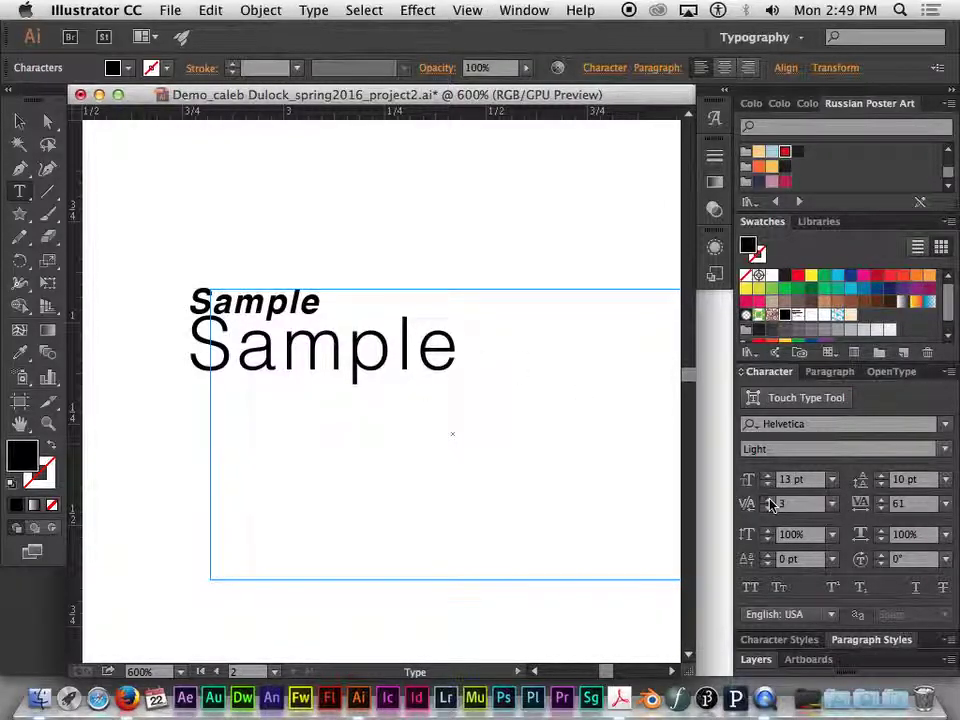
{"action": "left_click", "coordinate": [769, 500]}
{"action": "left_click", "coordinate": [769, 500]}
{"action": "left_click", "coordinate": [770, 501]}
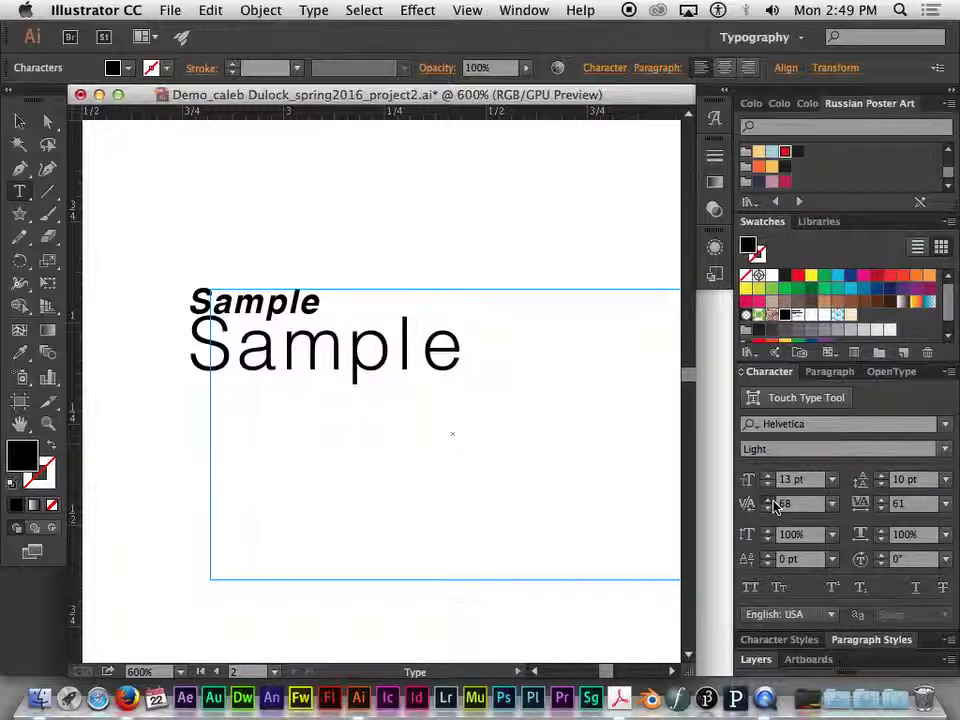
{"action": "left_click", "coordinate": [768, 500]}
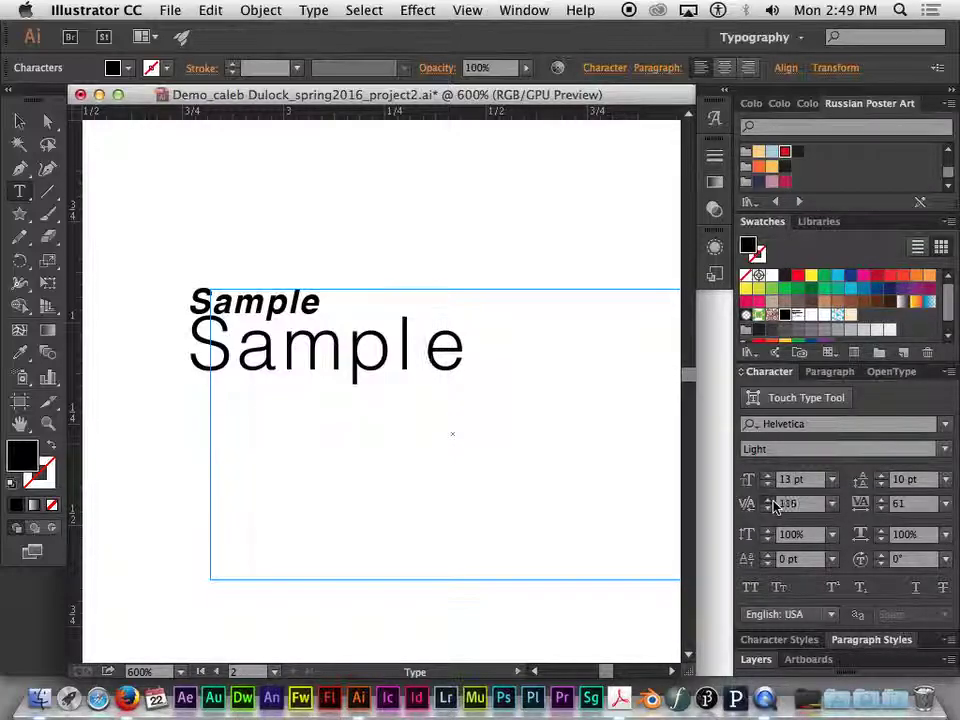
{"action": "left_click", "coordinate": [769, 500]}
{"action": "left_click", "coordinate": [769, 500]}
{"action": "left_click", "coordinate": [769, 500]}
{"action": "left_click", "coordinate": [769, 500]}
{"action": "left_click", "coordinate": [769, 500]}
{"action": "left_click", "coordinate": [769, 500]}
{"action": "left_click", "coordinate": [769, 500]}
{"action": "left_click", "coordinate": [769, 500]}
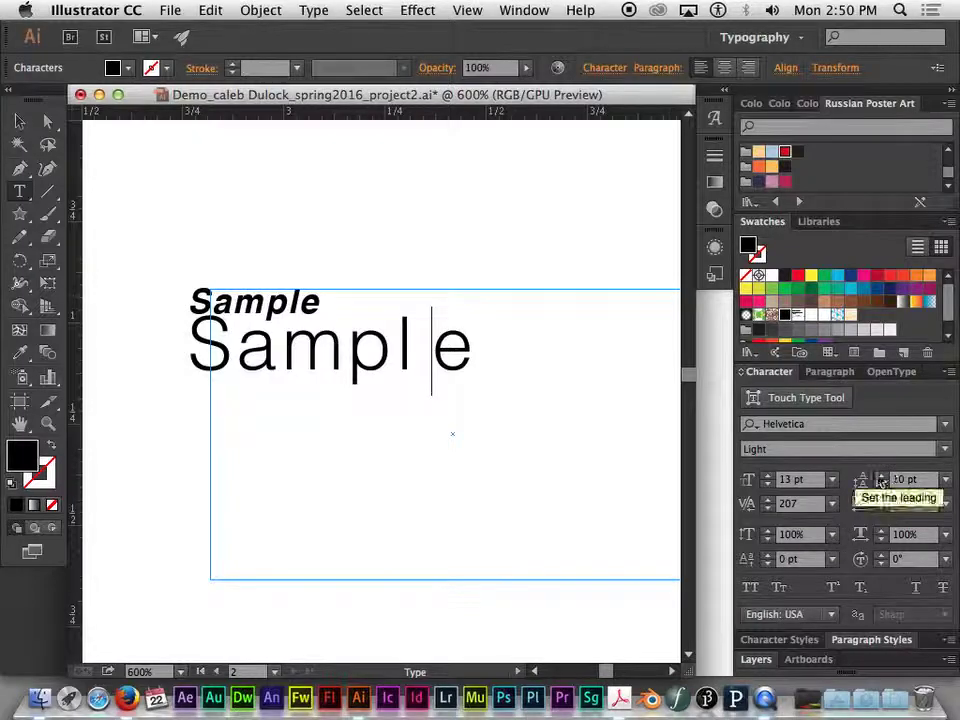
Apply a -100 kerning preset between the l and e of the larger Sample word, and tighten it further to -225.
{"action": "left_click", "coordinate": [831, 504]}
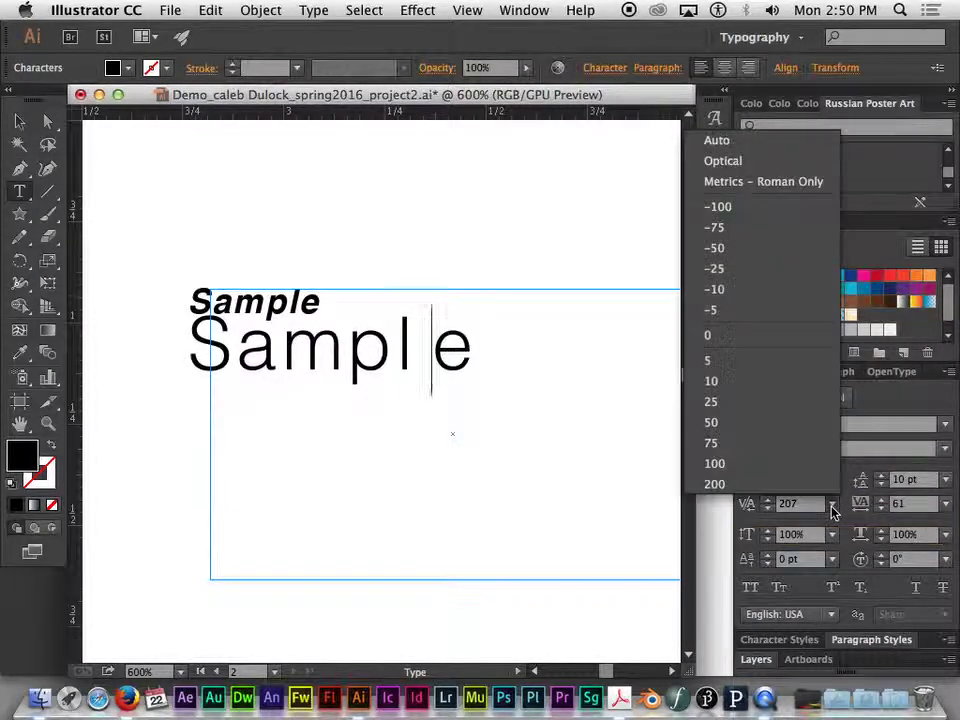
{"action": "left_click", "coordinate": [760, 206]}
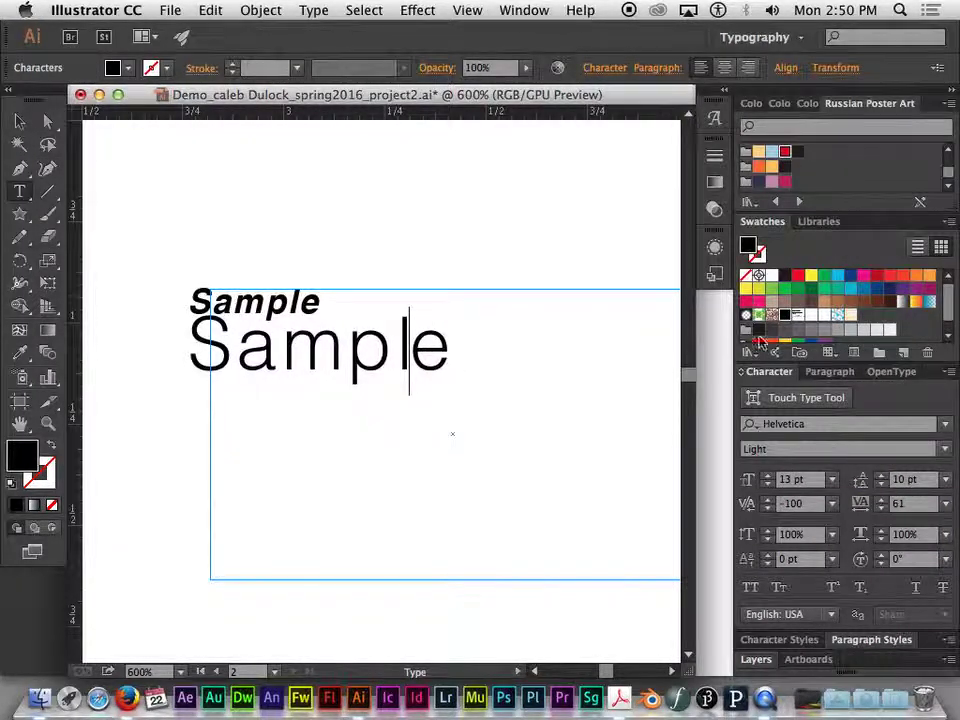
{"action": "left_click", "coordinate": [766, 509]}
{"action": "left_click", "coordinate": [766, 509]}
{"action": "left_click", "coordinate": [766, 509]}
{"action": "left_click", "coordinate": [766, 509]}
{"action": "left_click", "coordinate": [766, 509]}
{"action": "left_click", "coordinate": [766, 509]}
{"action": "left_click", "coordinate": [766, 509]}
{"action": "left_click", "coordinate": [766, 509]}
{"action": "left_click", "coordinate": [766, 509]}
{"action": "left_click", "coordinate": [766, 509]}
{"action": "left_click", "coordinate": [766, 509]}
{"action": "left_click", "coordinate": [766, 509]}
{"action": "left_click", "coordinate": [766, 509]}
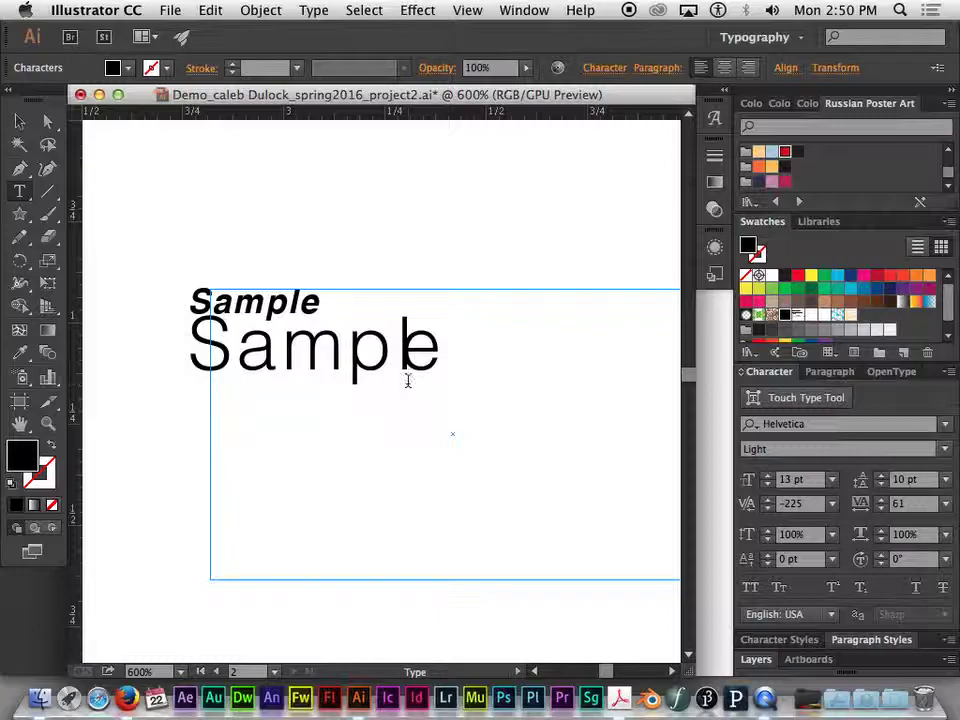
Select the whole larger Sample word and increase its tracking to 188.
{"action": "left_click", "coordinate": [862, 504]}
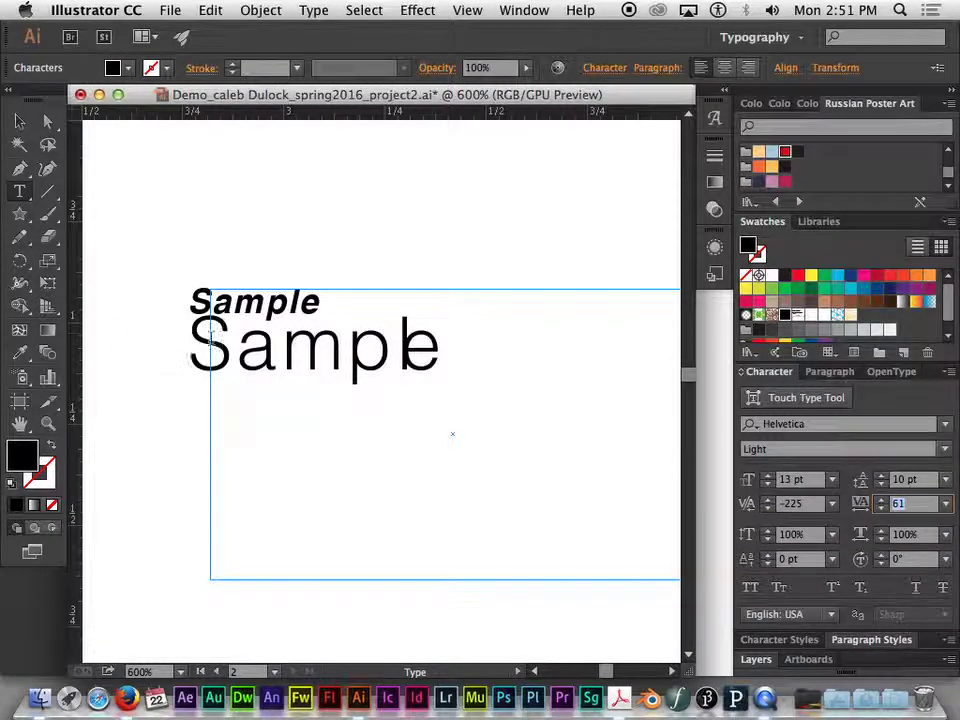
{"action": "left_click_drag", "start_coordinate": [442, 345], "coordinate": [150, 334]}
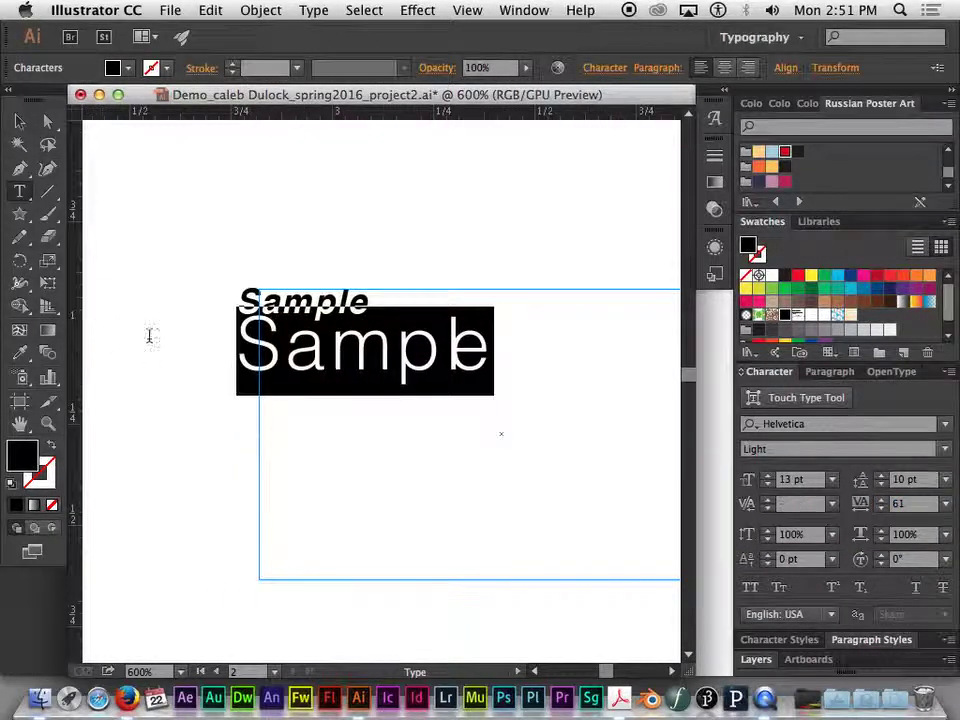
{"action": "left_click", "coordinate": [879, 500]}
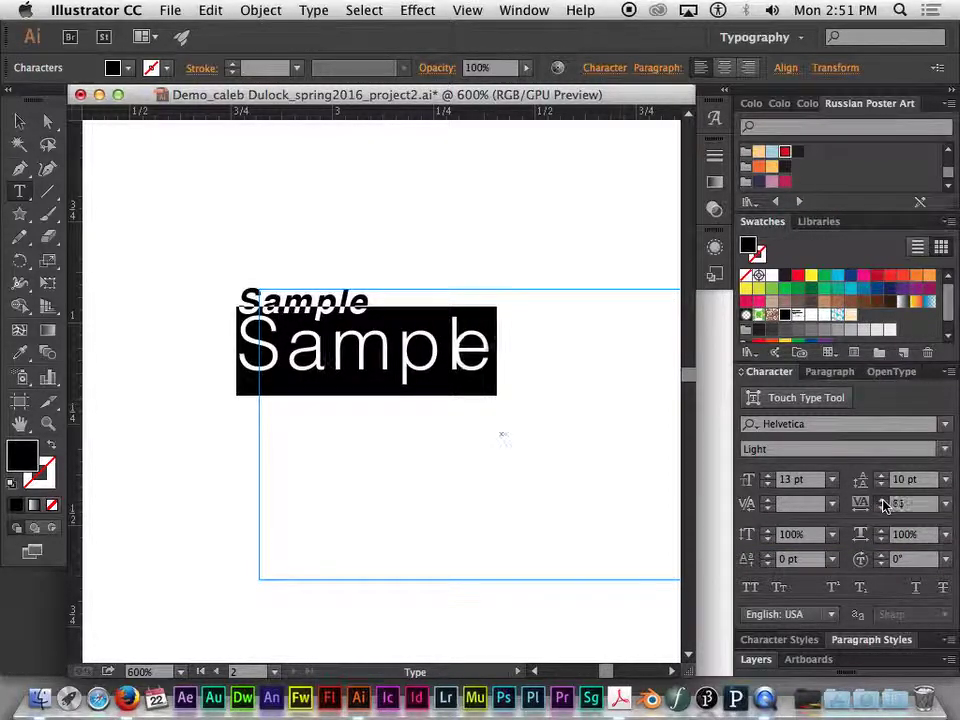
{"action": "left_click", "coordinate": [881, 500]}
{"action": "left_click", "coordinate": [881, 500]}
{"action": "left_click", "coordinate": [881, 500]}
{"action": "left_click", "coordinate": [881, 500]}
{"action": "left_click", "coordinate": [881, 500]}
{"action": "left_click", "coordinate": [881, 500]}
{"action": "left_click", "coordinate": [881, 500]}
{"action": "left_click", "coordinate": [881, 500]}
{"action": "left_click", "coordinate": [881, 500]}
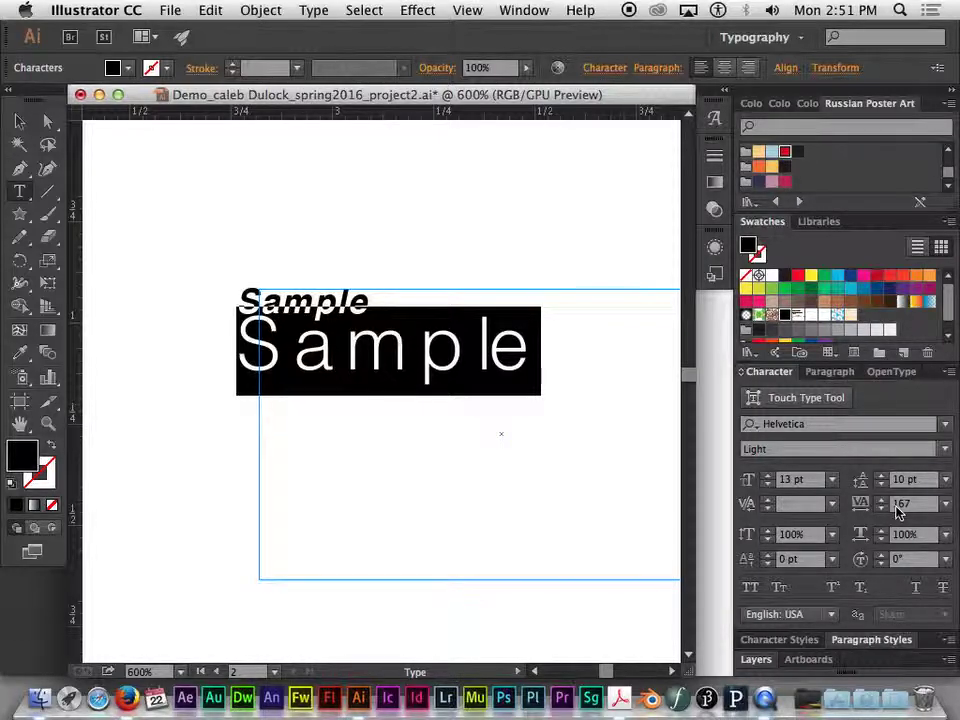
{"action": "left_click", "coordinate": [882, 500]}
{"action": "left_click", "coordinate": [882, 500]}
{"action": "left_click", "coordinate": [882, 500]}
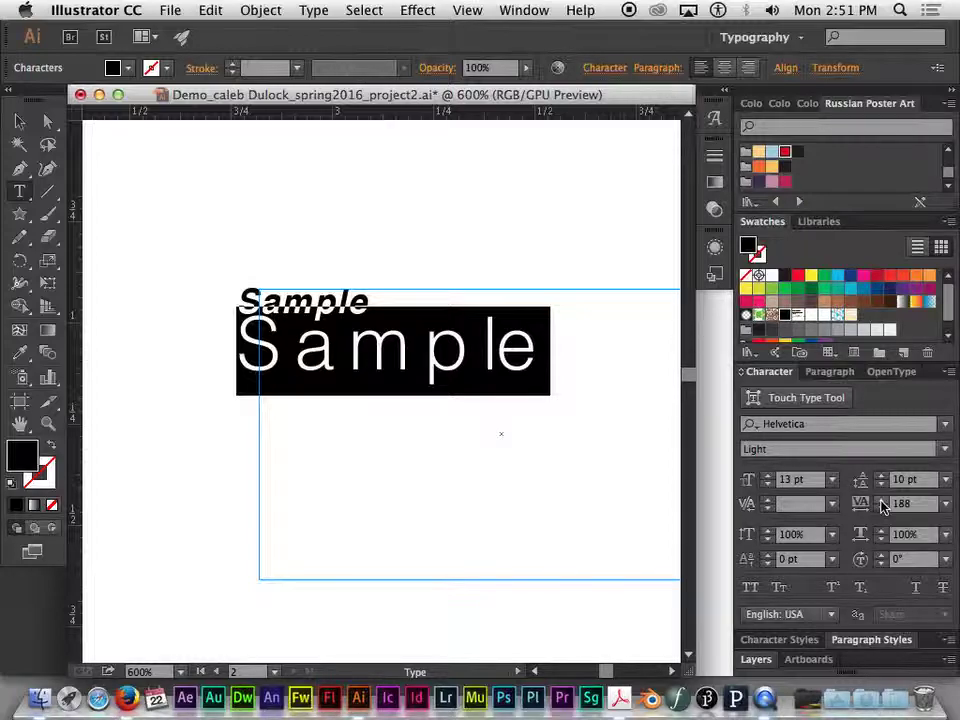
{"action": "left_click", "coordinate": [429, 404]}
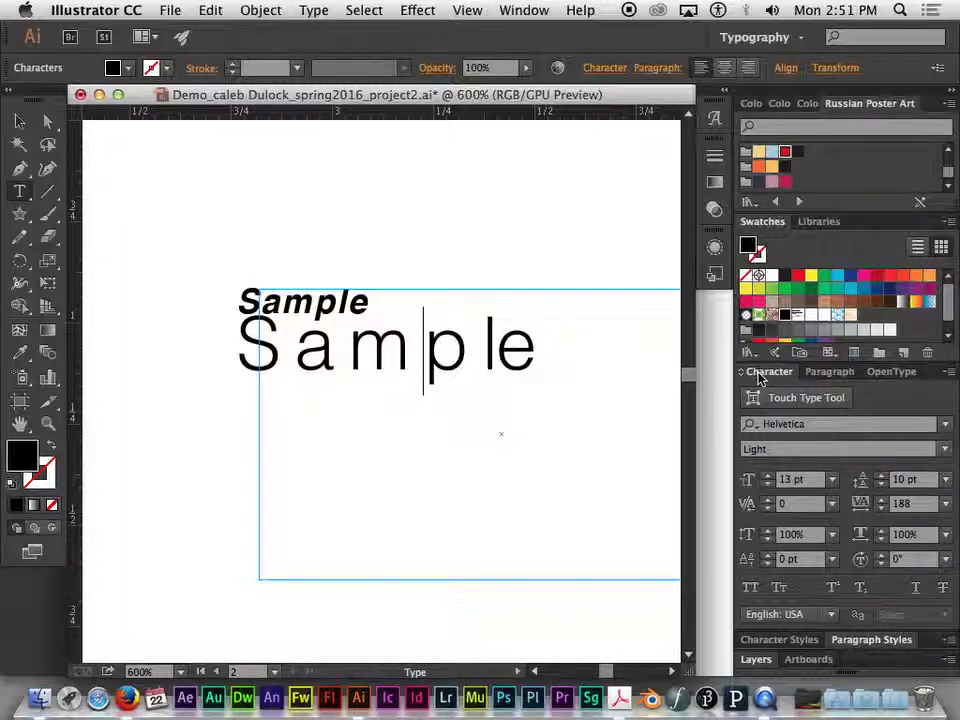
Hide the additional character formatting options and show them again.
{"action": "left_click", "coordinate": [947, 372]}
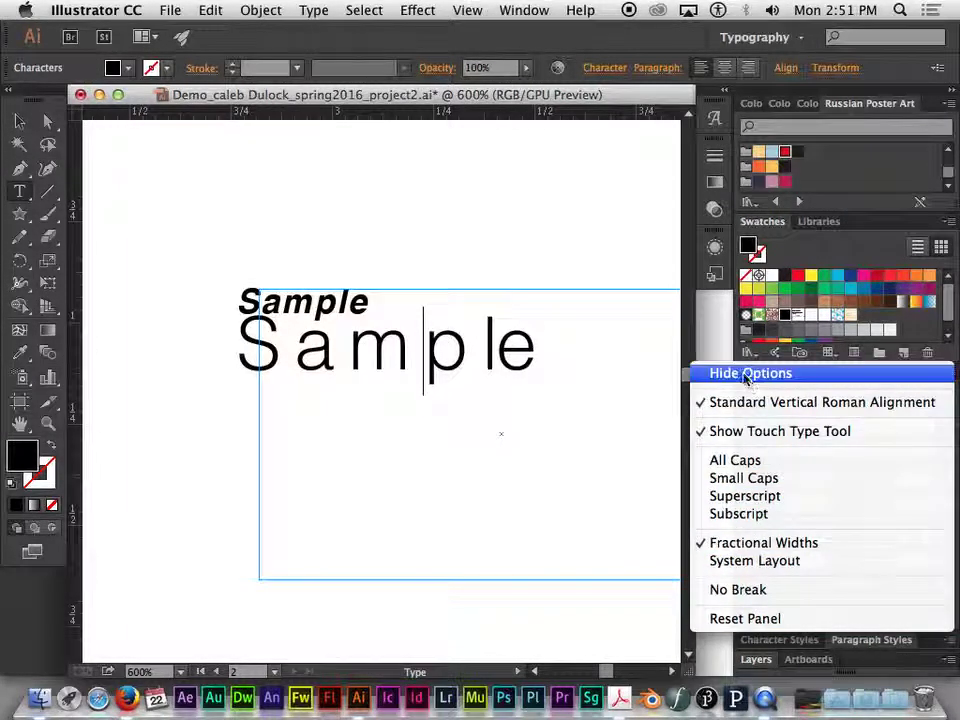
{"action": "left_click", "coordinate": [714, 373]}
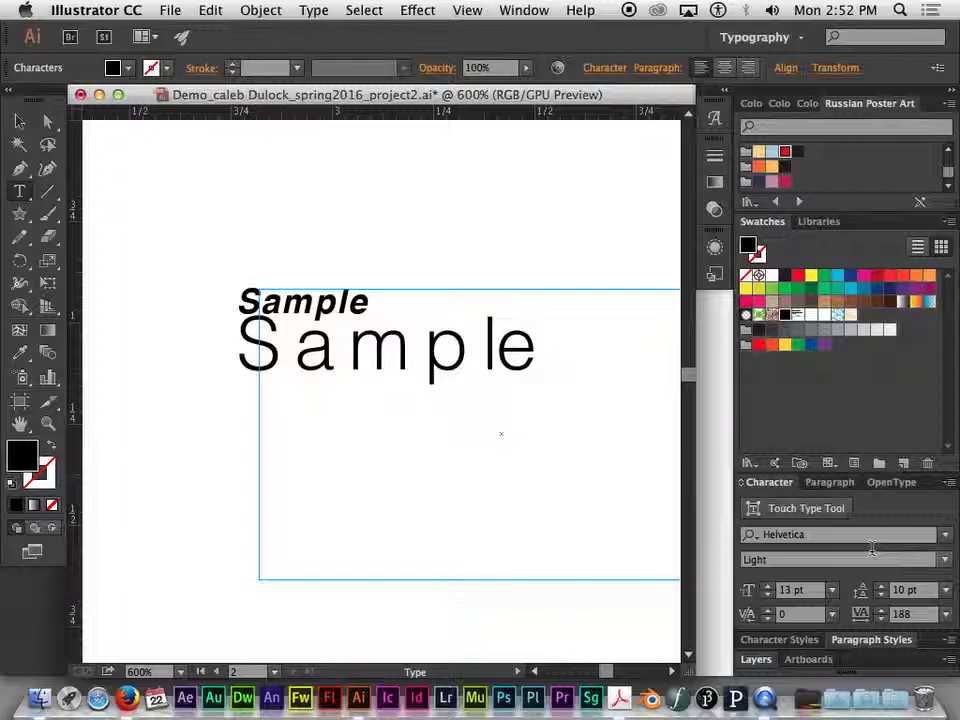
{"action": "left_click", "coordinate": [948, 482]}
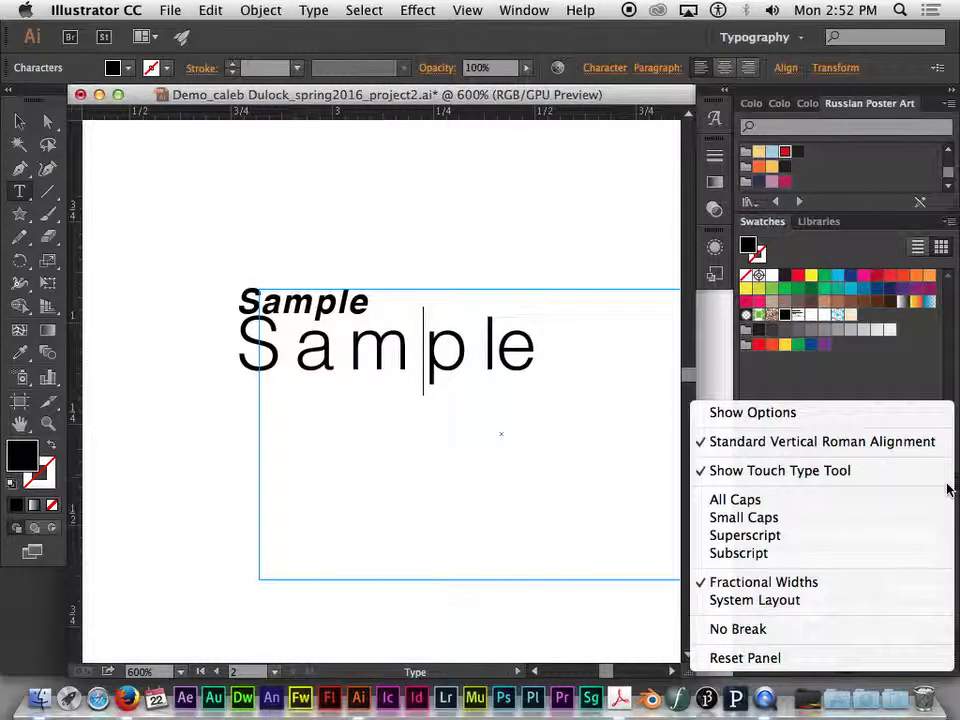
{"action": "left_click", "coordinate": [743, 413]}
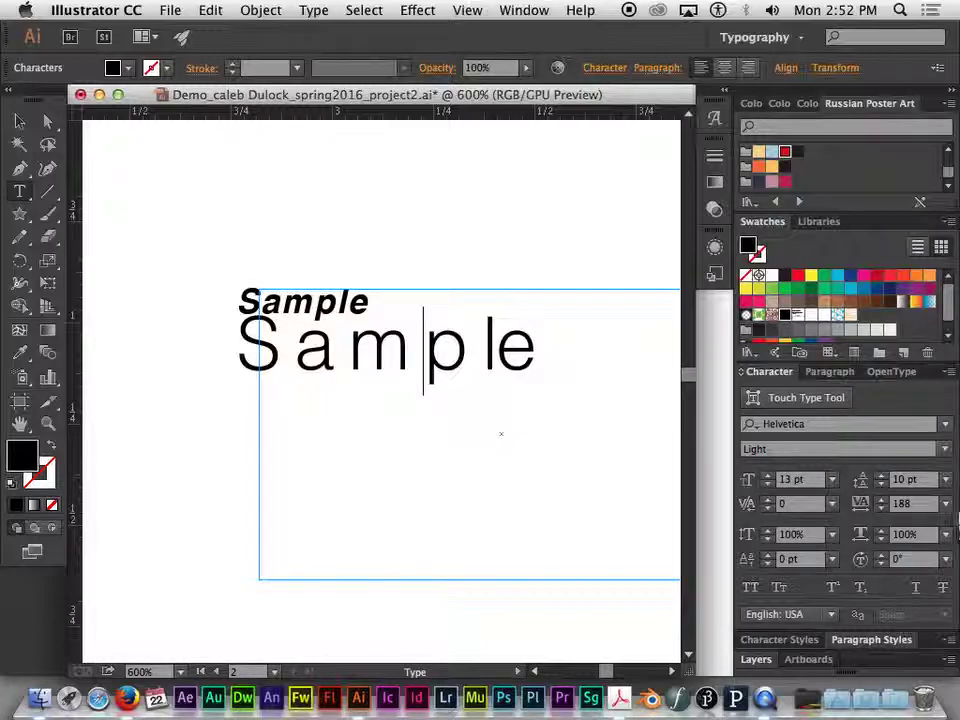
Show the paragraph settings and replace all text in the frame with two lines reading "Sample".
{"action": "left_click", "coordinate": [820, 376]}
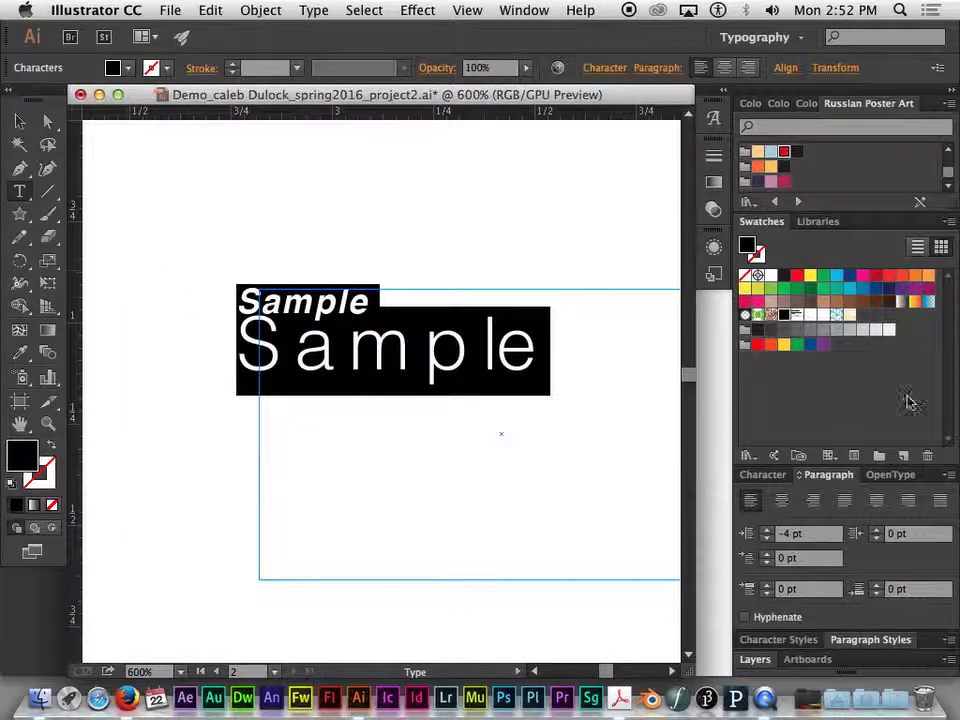
{"action": "key", "text": "BackSpace"}
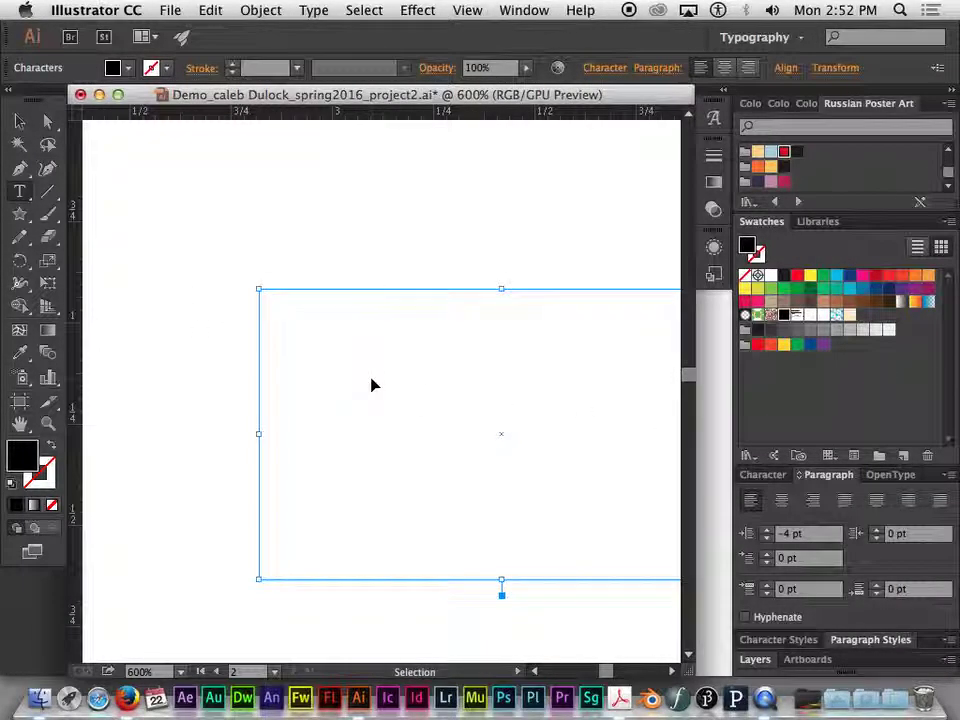
{"action": "type", "text": "Sample"}
{"action": "key", "text": "Return"}
{"action": "type", "text": "Sample"}
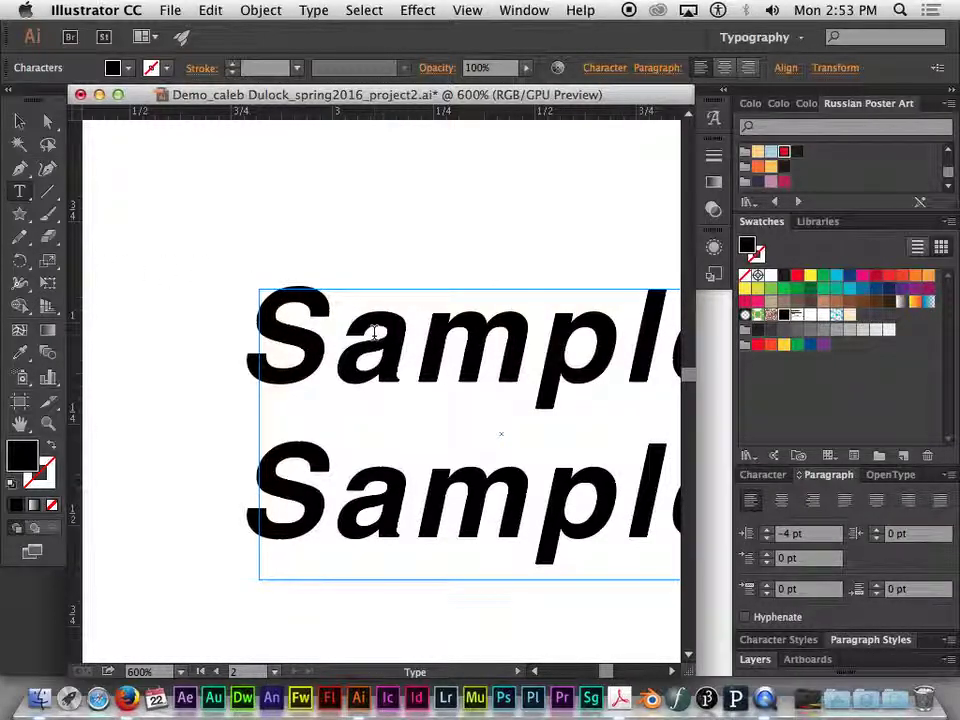
Delete both Sample lines, leaving the text frame empty.
{"action": "key", "text": "BackSpace"}
{"action": "key", "text": "BackSpace"}
{"action": "key", "text": "BackSpace"}
{"action": "key", "text": "BackSpace"}
{"action": "key", "text": "BackSpace"}
{"action": "key", "text": "BackSpace"}
{"action": "key", "text": "BackSpace"}
{"action": "key", "text": "BackSpace"}
{"action": "key", "text": "BackSpace"}
{"action": "key", "text": "BackSpace"}
{"action": "key", "text": "BackSpace"}
{"action": "key", "text": "BackSpace"}
{"action": "key", "text": "BackSpace"}
{"action": "key", "text": "BackSpace"}
{"action": "key", "text": "BackSpace"}
{"action": "key", "text": "BackSpace"}
{"action": "key", "text": "BackSpace"}
{"action": "key", "text": "BackSpace"}
{"action": "key", "text": "BackSpace"}
{"action": "key", "text": "BackSpace"}
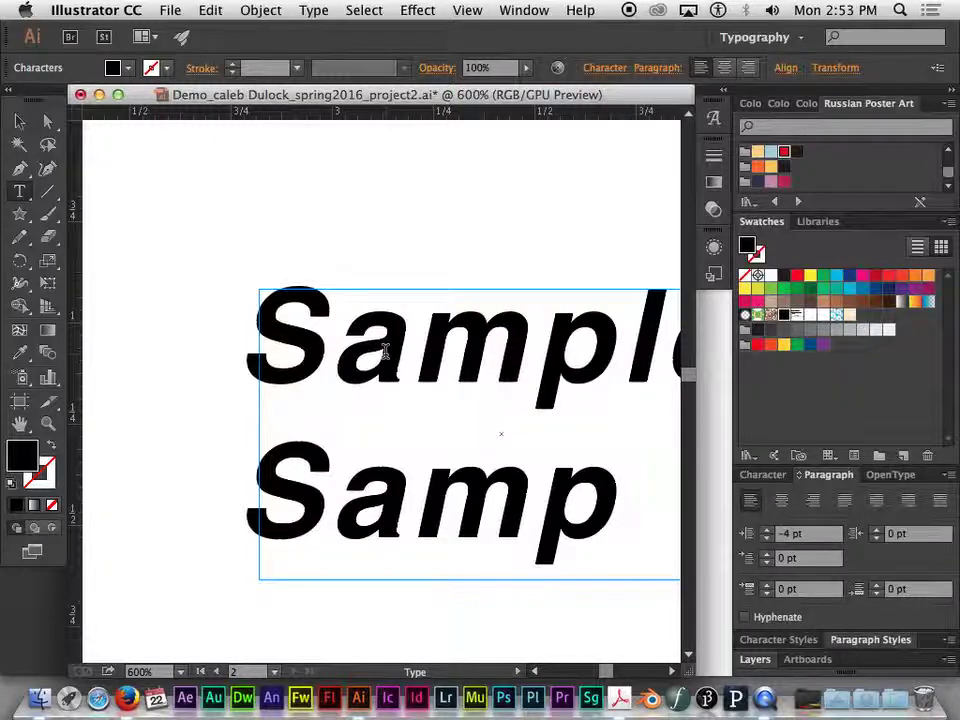
Justify the lorem ipsum text block on the poster's lower orange area with its last line aligned left.
{"action": "left_click", "coordinate": [19, 121]}
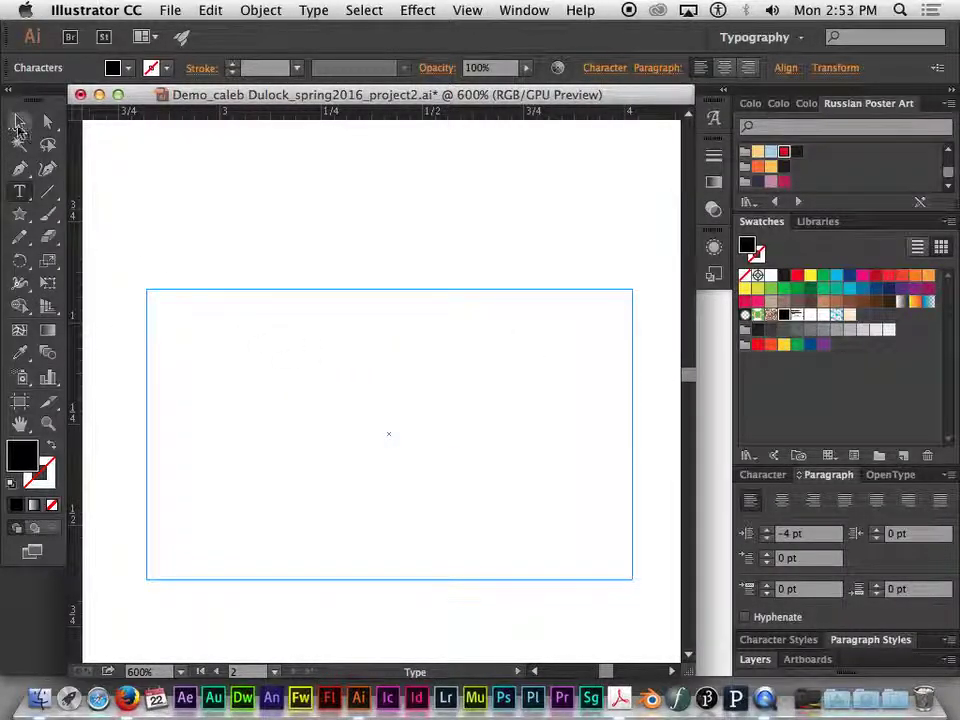
{"action": "left_click_drag", "start_coordinate": [118, 405], "coordinate": [526, 330]}
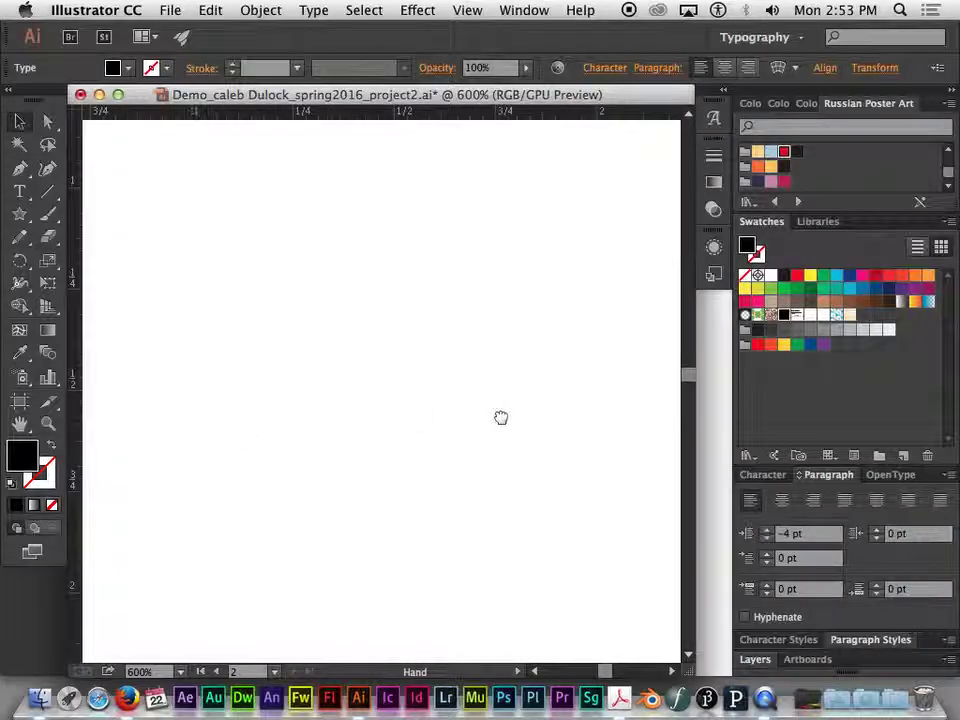
{"action": "key", "text": "super+minus"}
{"action": "key", "text": "super+minus"}
{"action": "key", "text": "super+minus"}
{"action": "scroll", "coordinate": [407, 476], "scroll_direction": "left", "scroll_amount": 6}
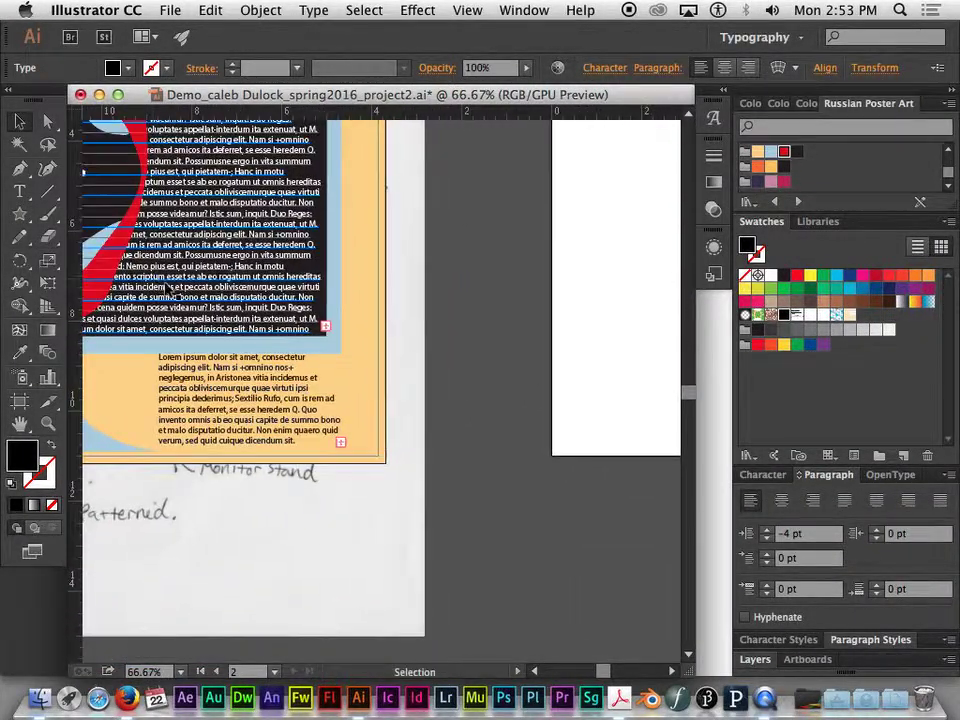
{"action": "key", "text": "super+plus"}
{"action": "key", "text": "super+plus"}
{"action": "key", "text": "super+plus"}
{"action": "left_click_drag", "start_coordinate": [167, 331], "coordinate": [557, 270]}
{"action": "key", "text": "super+minus"}
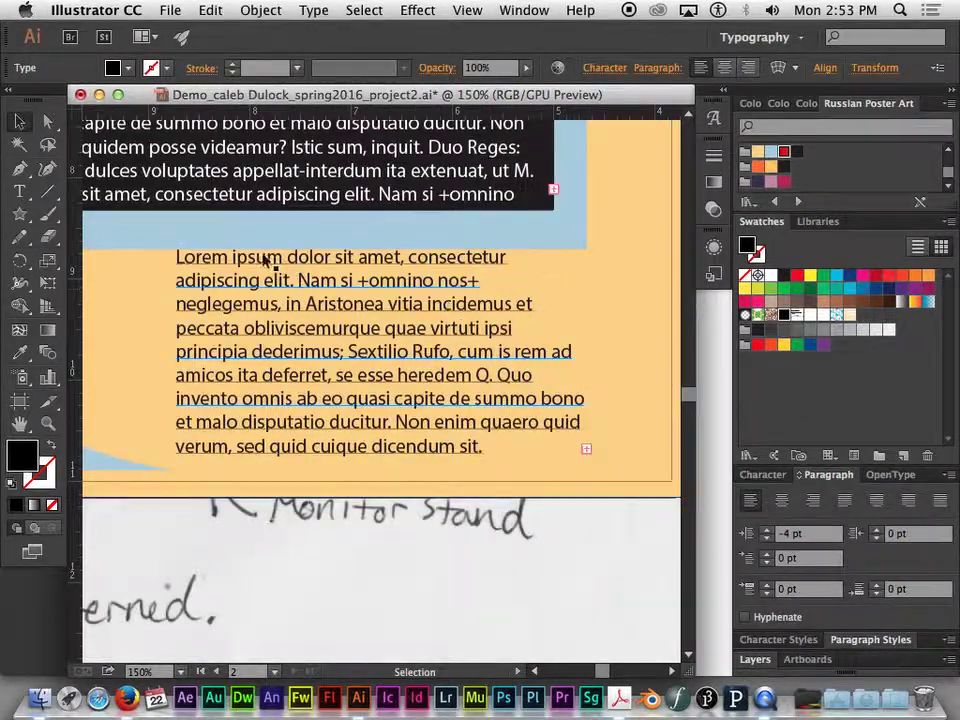
{"action": "left_click", "coordinate": [181, 263]}
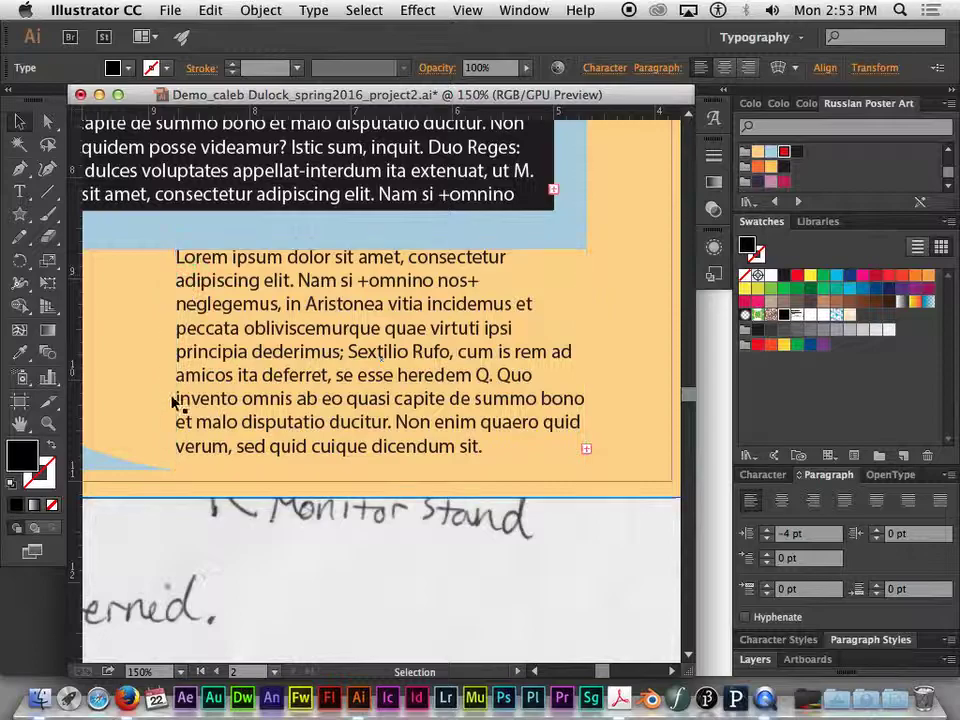
{"action": "key", "text": "super+shift+a"}
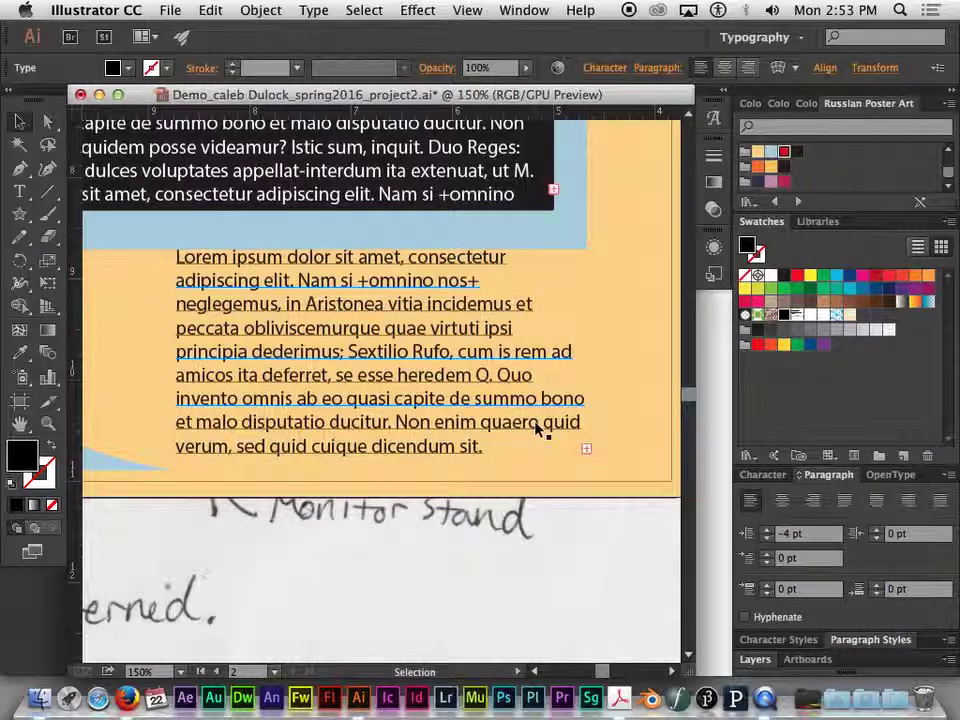
{"action": "left_click", "coordinate": [430, 318]}
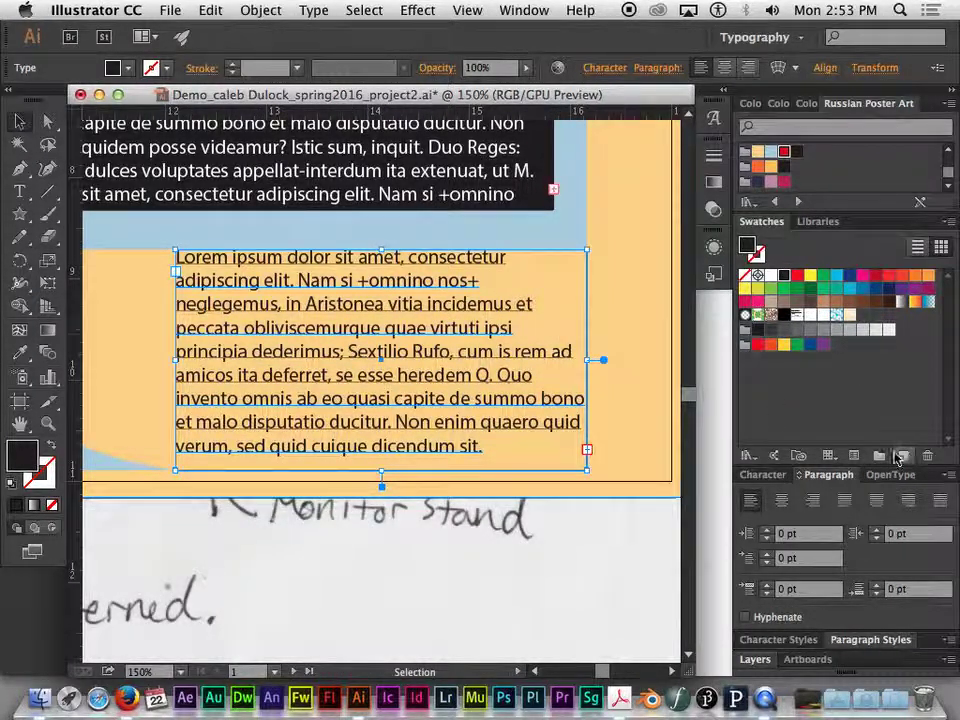
{"action": "left_click", "coordinate": [846, 503]}
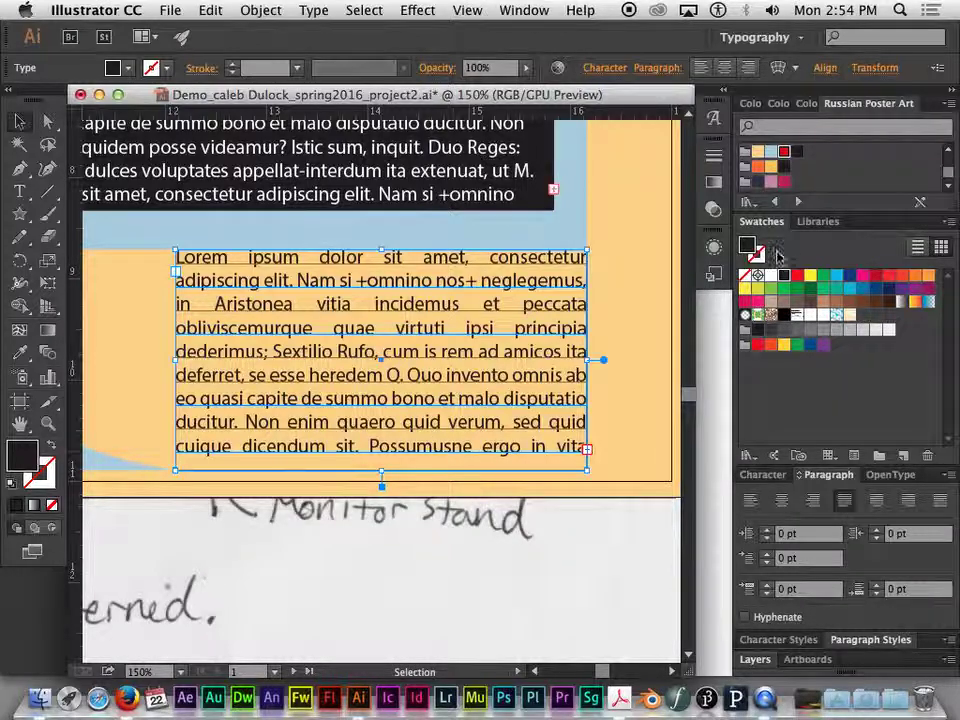
Turn on hyphenation for the justified lorem ipsum text block on the orange area.
{"action": "left_click", "coordinate": [630, 266]}
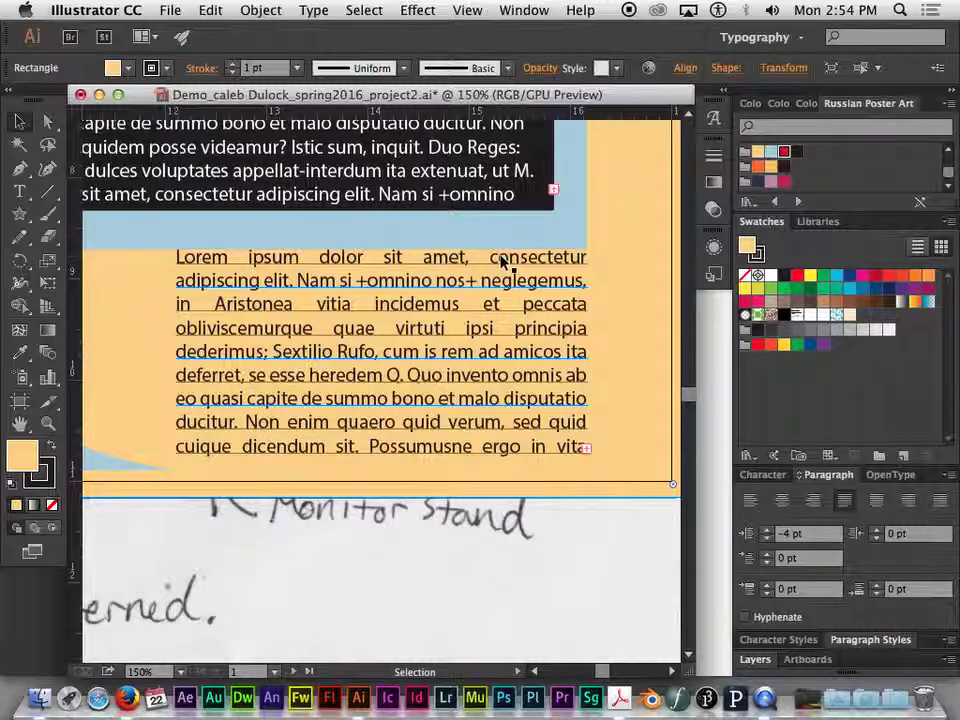
{"action": "left_click", "coordinate": [520, 317]}
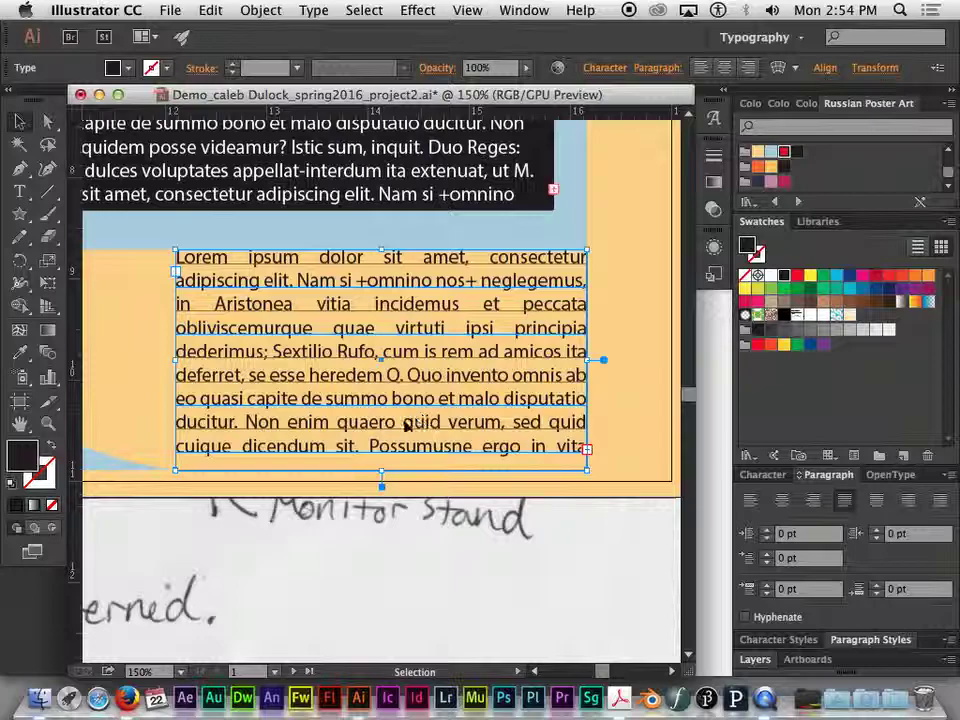
{"action": "left_click", "coordinate": [747, 619]}
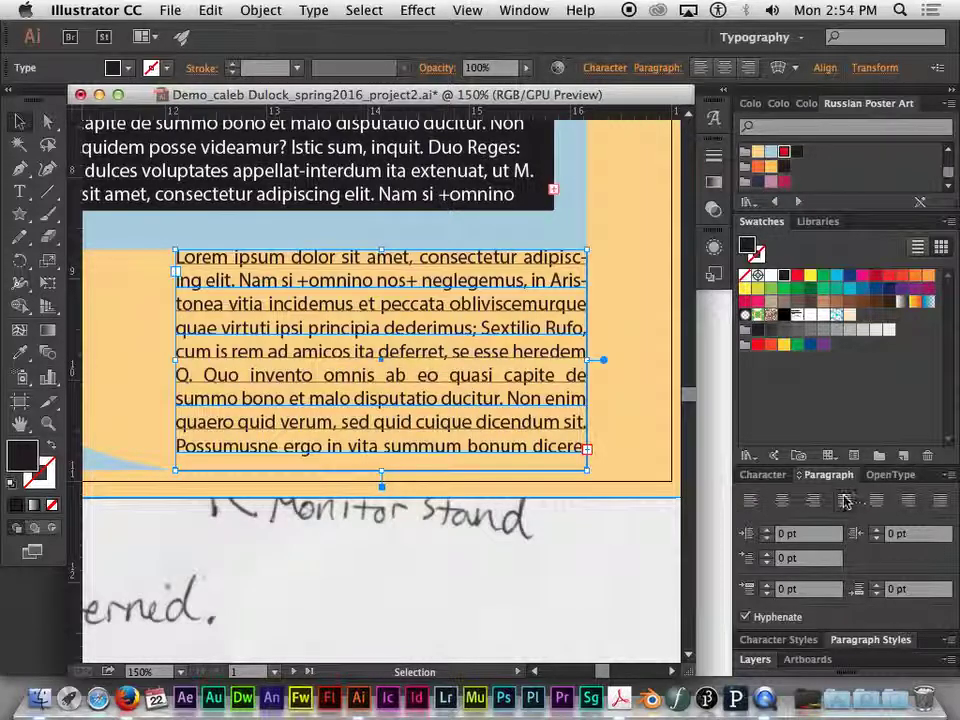
Turn off hyphenation for the justified lorem ipsum text block on the orange area.
{"action": "left_click", "coordinate": [744, 617]}
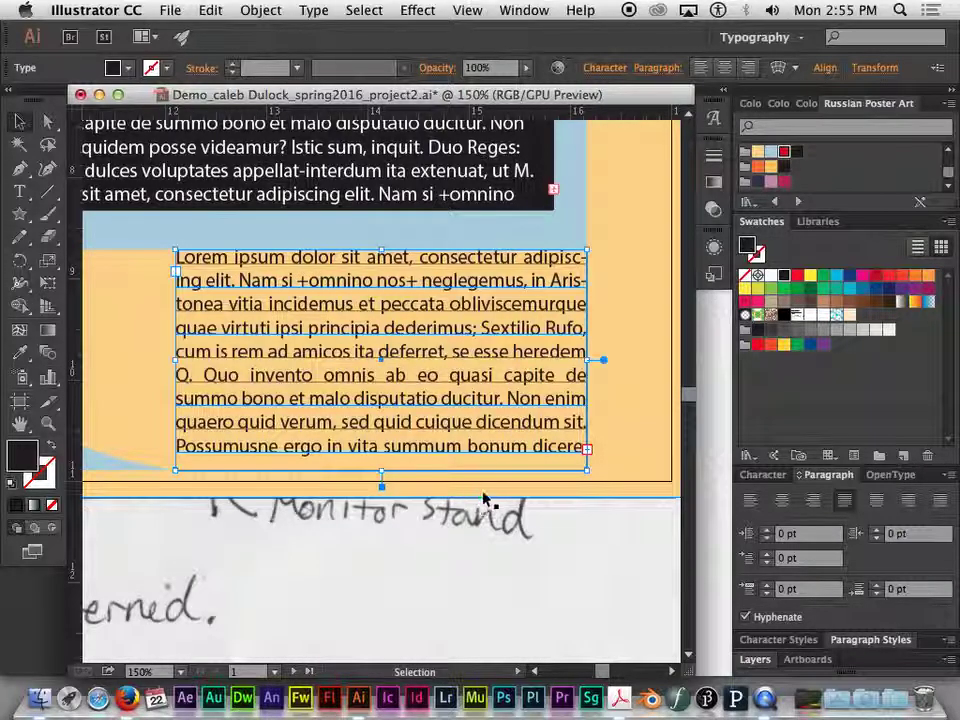
{"action": "left_click", "coordinate": [744, 618]}
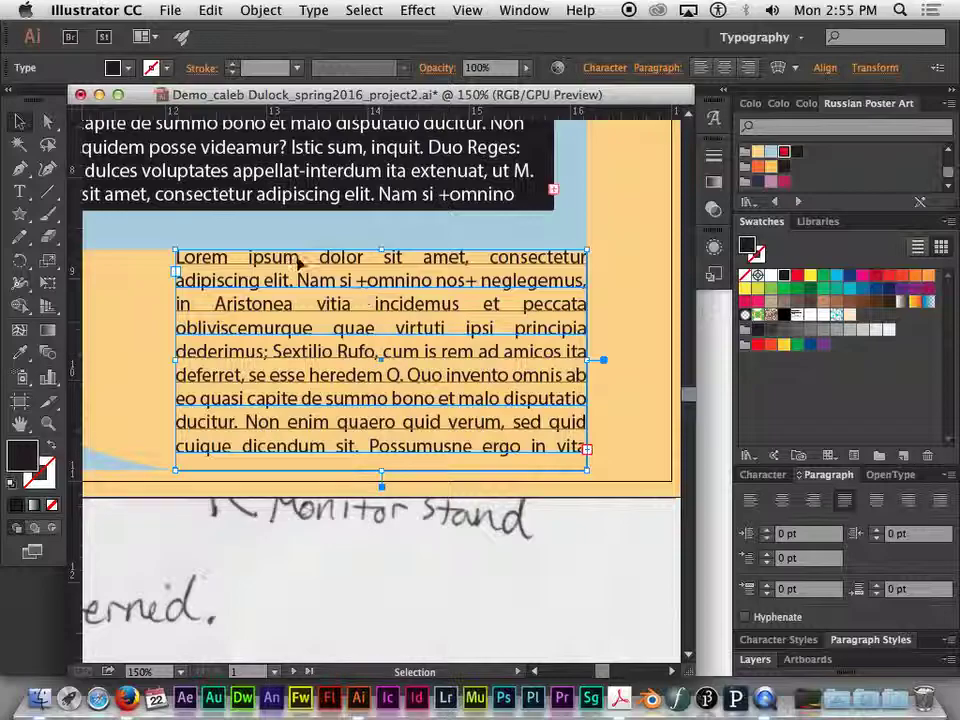
{"action": "left_click", "coordinate": [150, 289]}
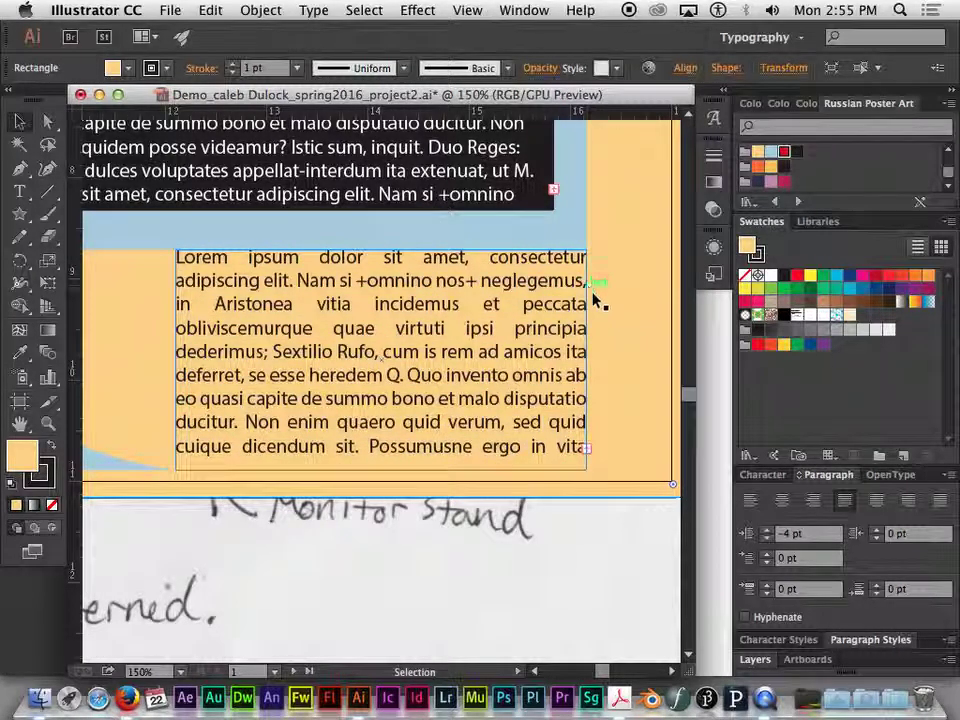
Align the lorem ipsum text block on the lower orange area left instead of justified, and deselect it.
{"action": "key", "text": "super+minus"}
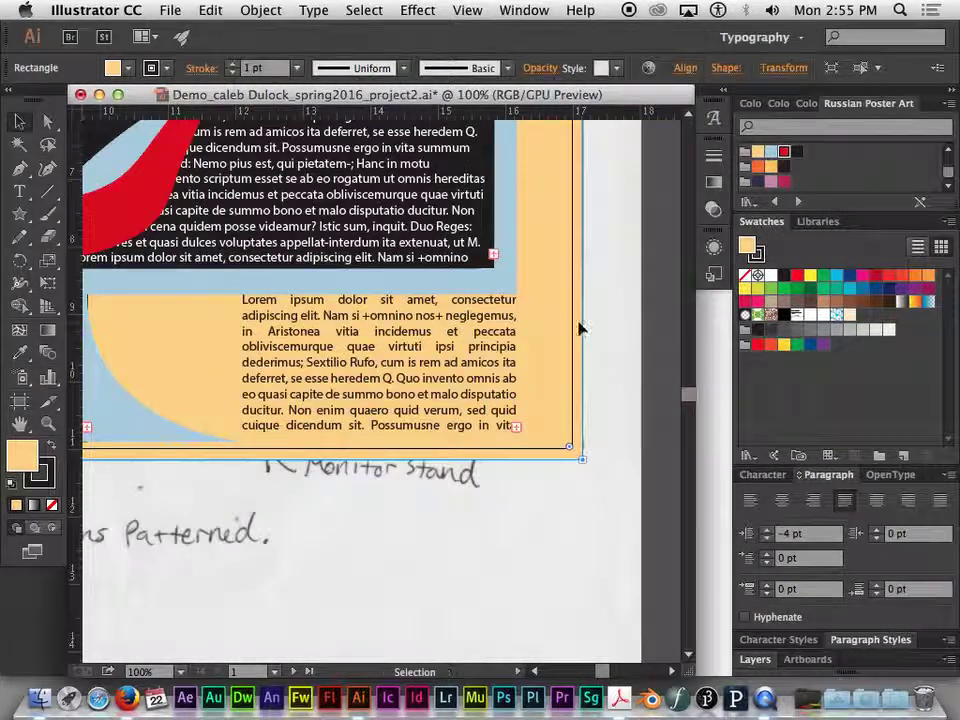
{"action": "left_click", "coordinate": [455, 322]}
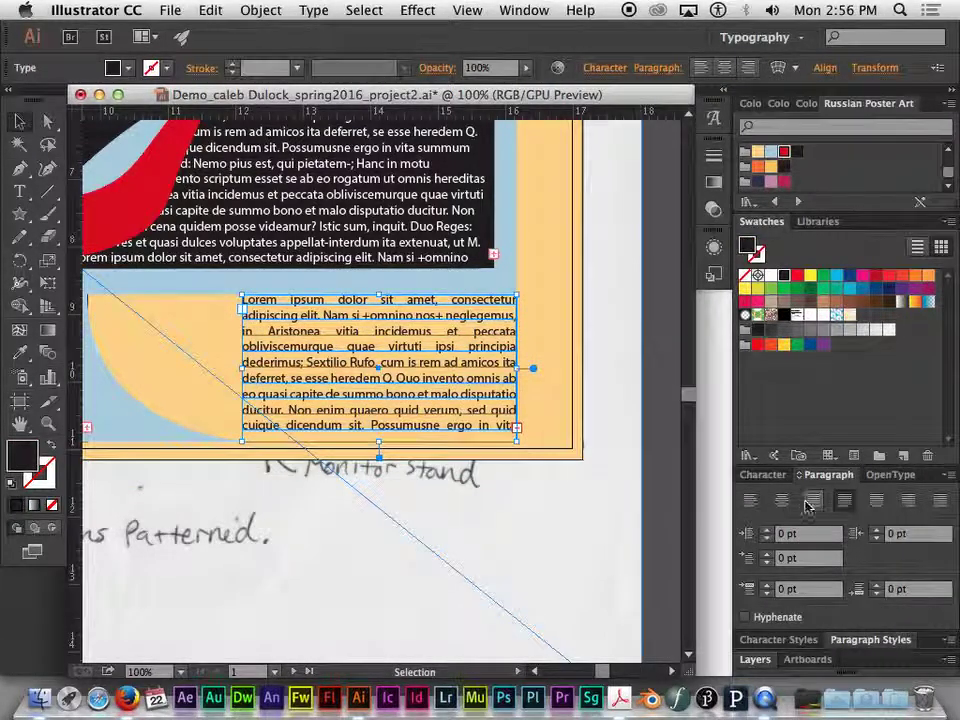
{"action": "left_click", "coordinate": [750, 500]}
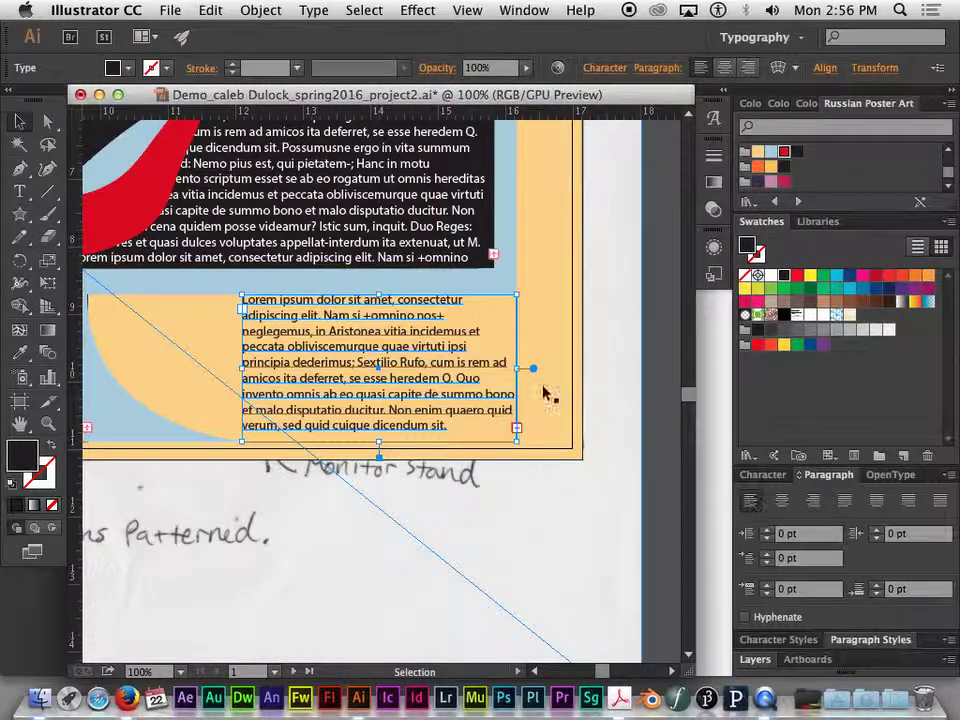
{"action": "left_click", "coordinate": [544, 437]}
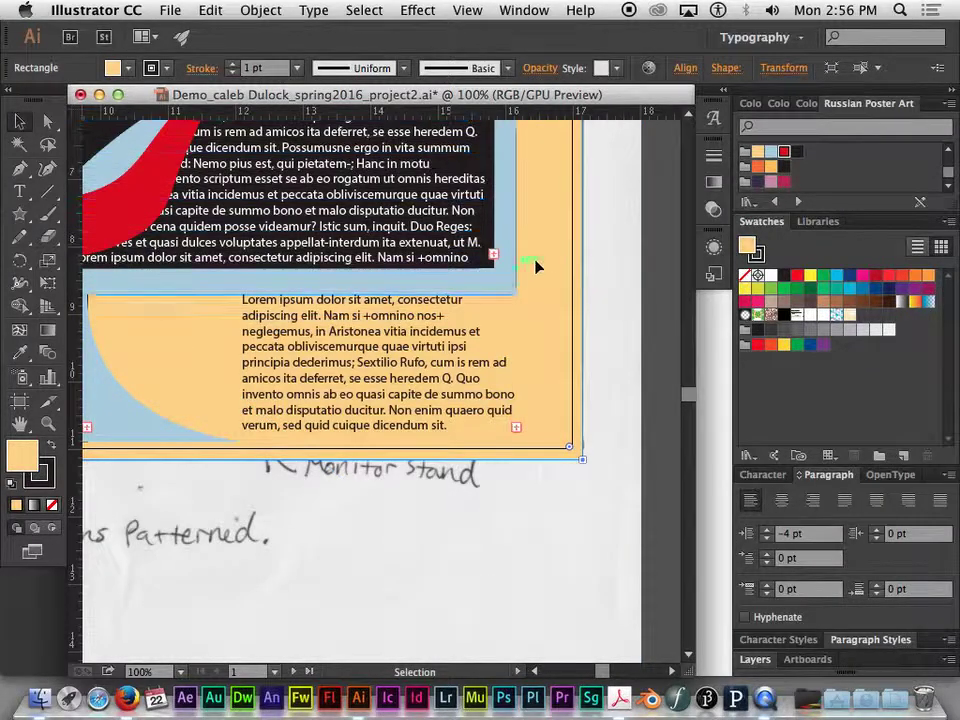
{"action": "key", "text": "super+minus"}
{"action": "left_click_drag", "start_coordinate": [453, 298], "coordinate": [455, 300]}
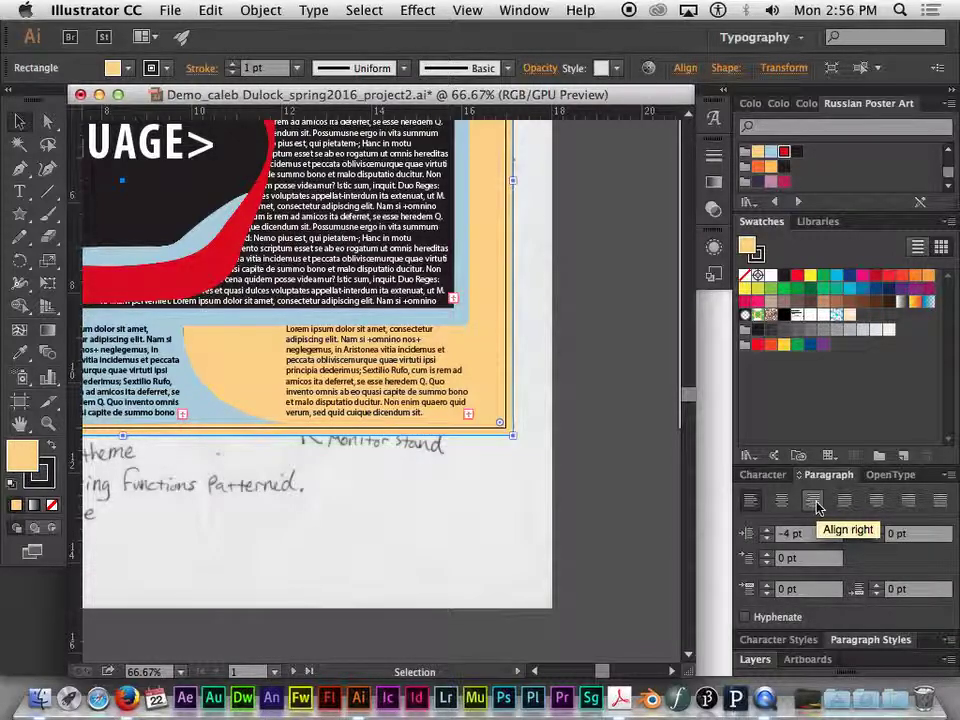
{"action": "left_click", "coordinate": [813, 501]}
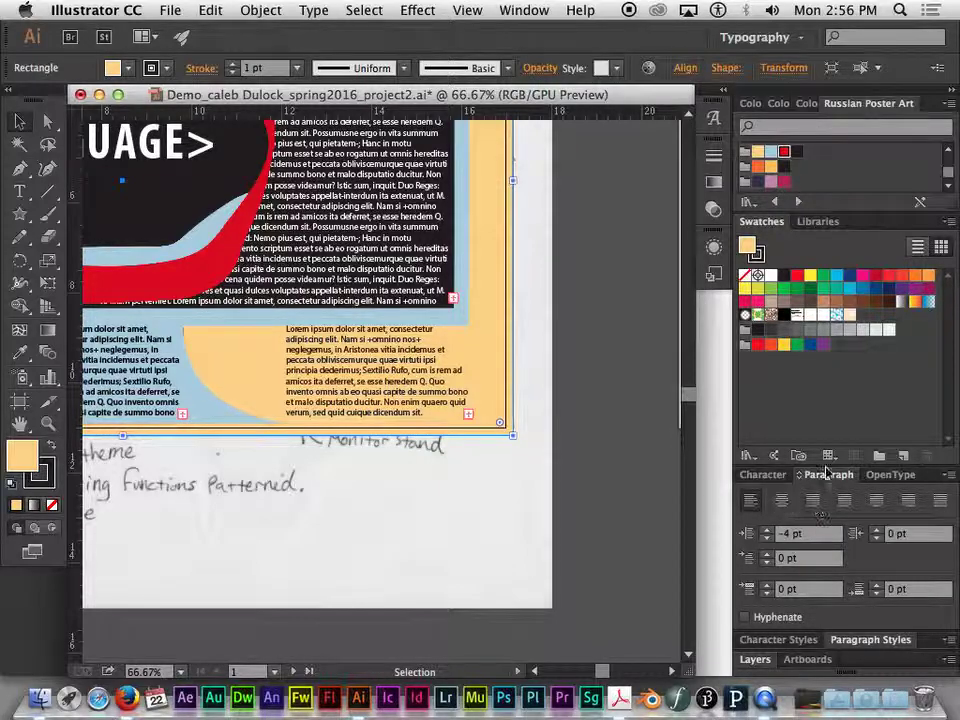
Go to the blank artboard beside the poster and show the available glyphs for the entire font.
{"action": "left_click_drag", "start_coordinate": [574, 390], "coordinate": [140, 372]}
{"action": "left_click_drag", "start_coordinate": [435, 298], "coordinate": [544, 399]}
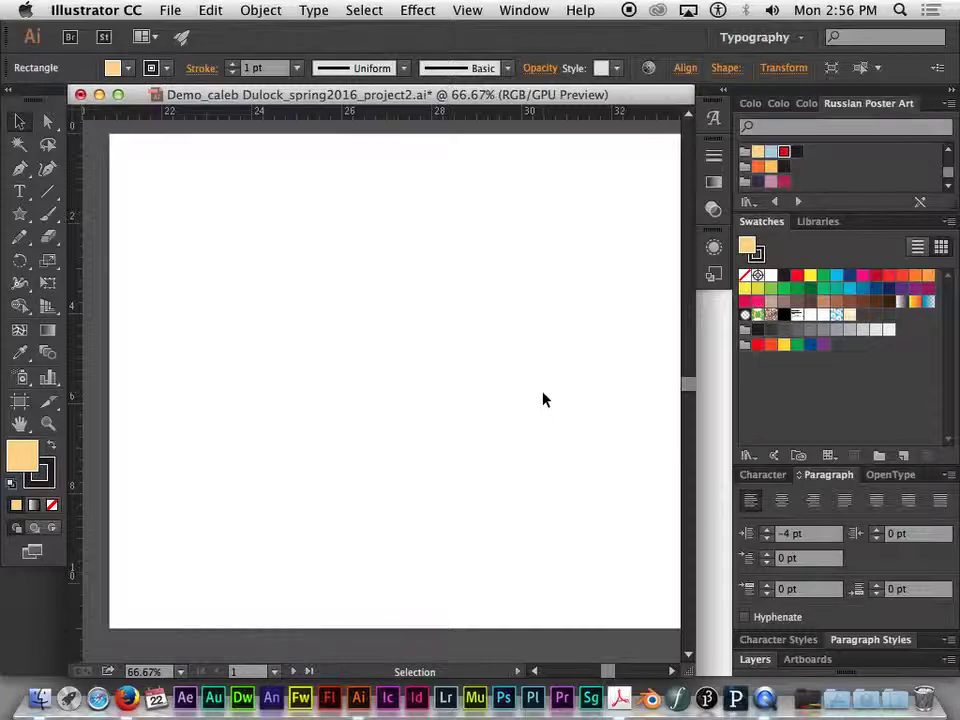
{"action": "left_click", "coordinate": [714, 122]}
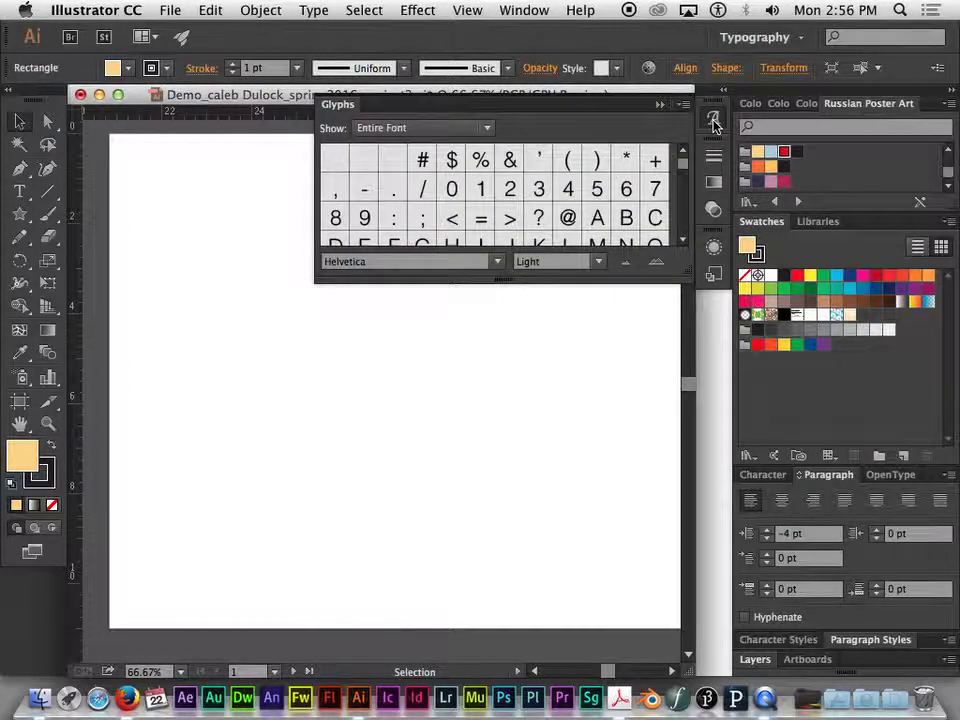
{"action": "scroll", "coordinate": [683, 170], "scroll_direction": "down", "scroll_amount": 1}
{"action": "scroll", "coordinate": [681, 165], "scroll_direction": "up", "scroll_amount": 1}
Draw a text frame on the blank artboard, fill it with "dfgdfg", and enlarge the text to 61 pt.
{"action": "left_click", "coordinate": [19, 191]}
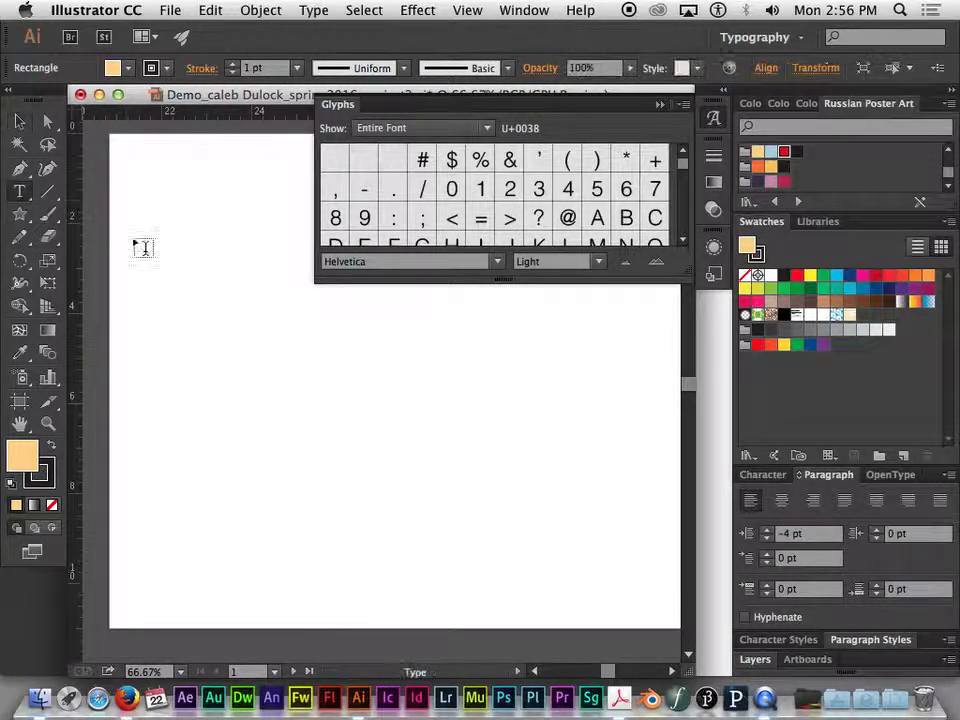
{"action": "left_click_drag", "start_coordinate": [196, 343], "coordinate": [360, 456]}
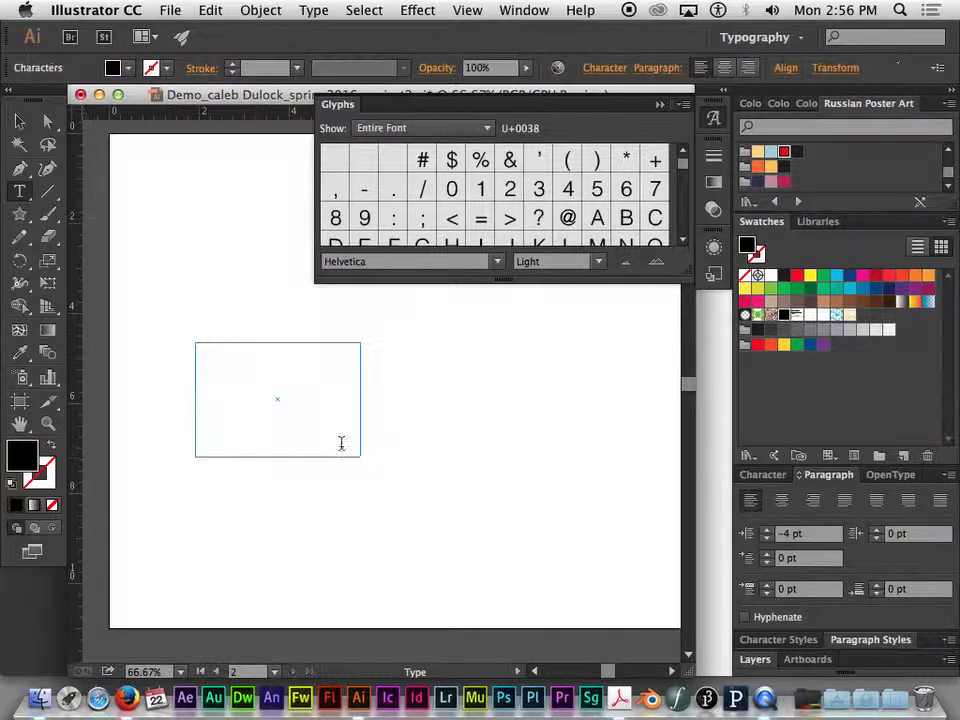
{"action": "double_click", "coordinate": [211, 347]}
{"action": "left_click", "coordinate": [762, 475]}
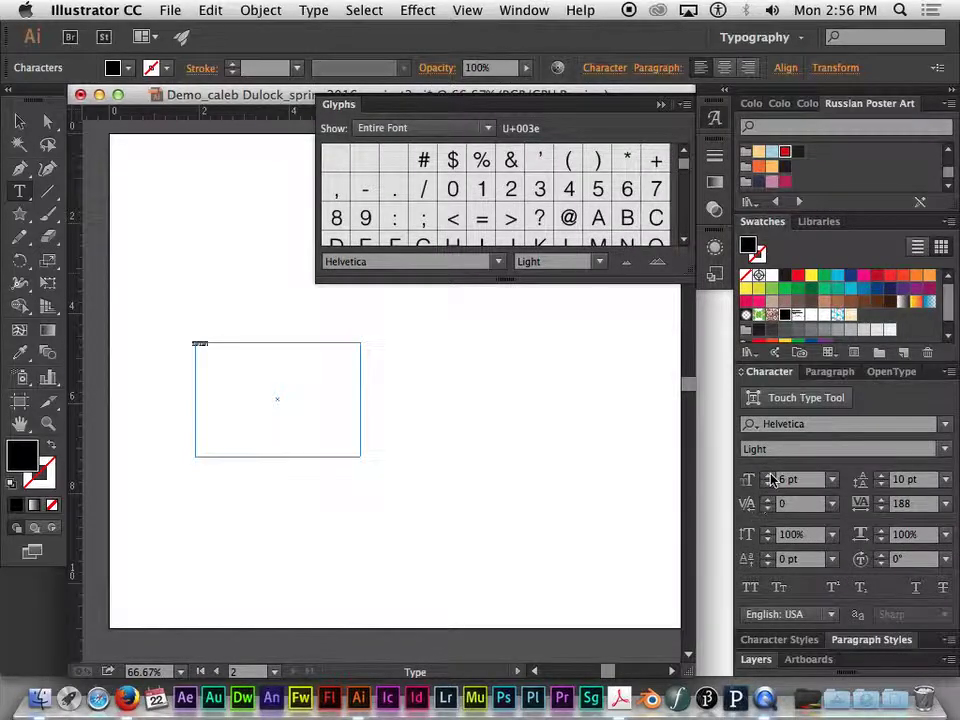
{"action": "left_click", "coordinate": [771, 481]}
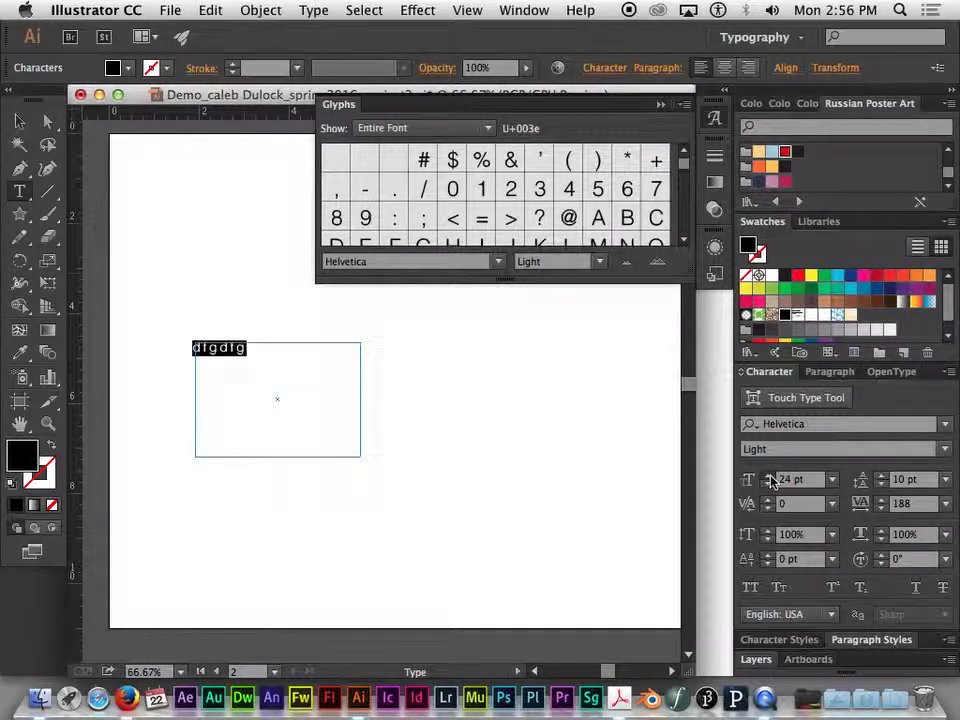
{"action": "left_click", "coordinate": [771, 481]}
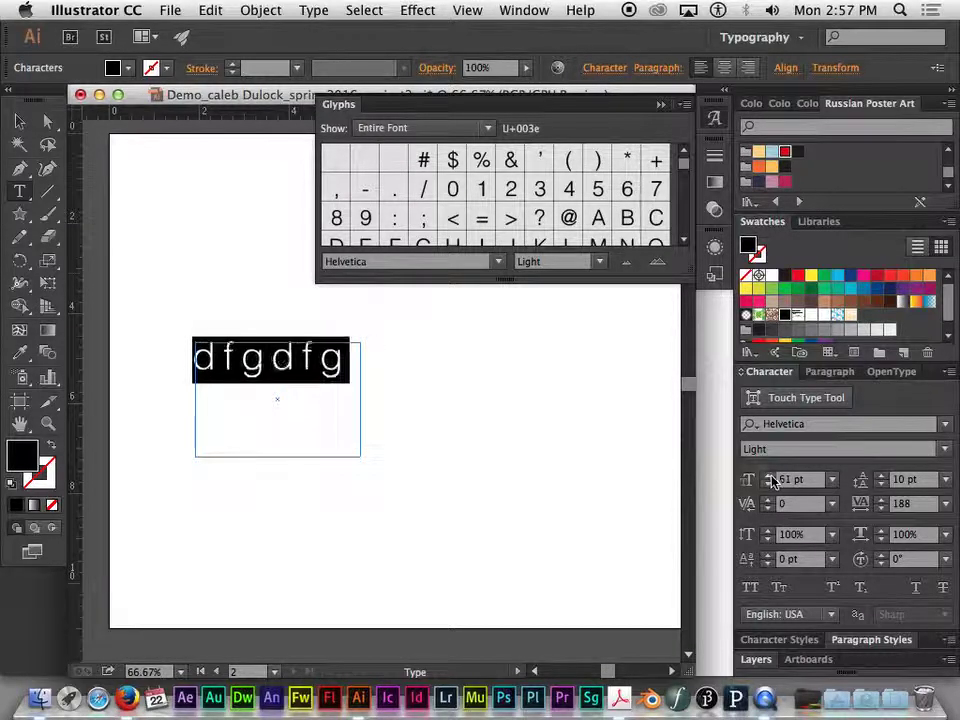
Hide the glyph list and show it again.
{"action": "left_click", "coordinate": [714, 118]}
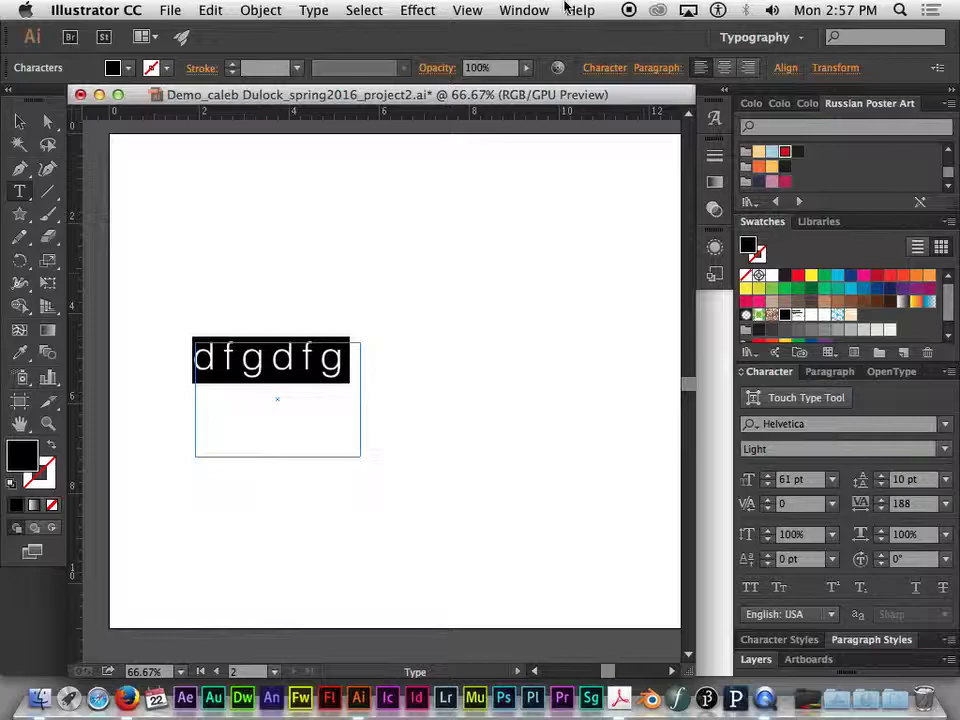
{"action": "left_click", "coordinate": [511, 9]}
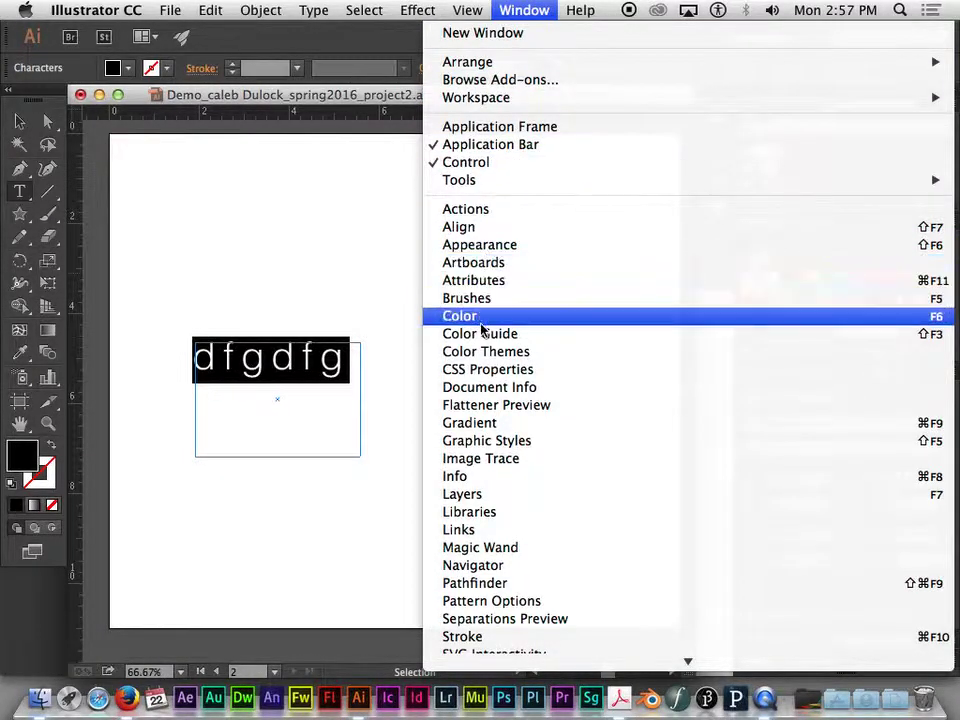
{"action": "scroll", "coordinate": [505, 575], "scroll_direction": "down", "scroll_amount": 4}
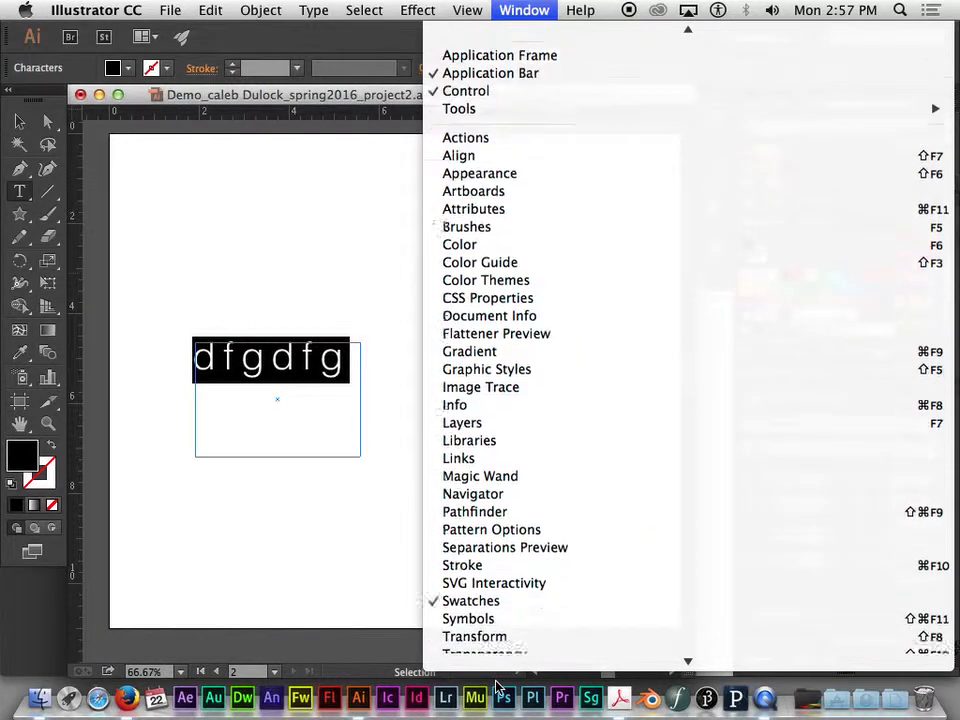
{"action": "mouse_move", "coordinate": [461, 581]}
{"action": "left_click", "coordinate": [300, 587]}
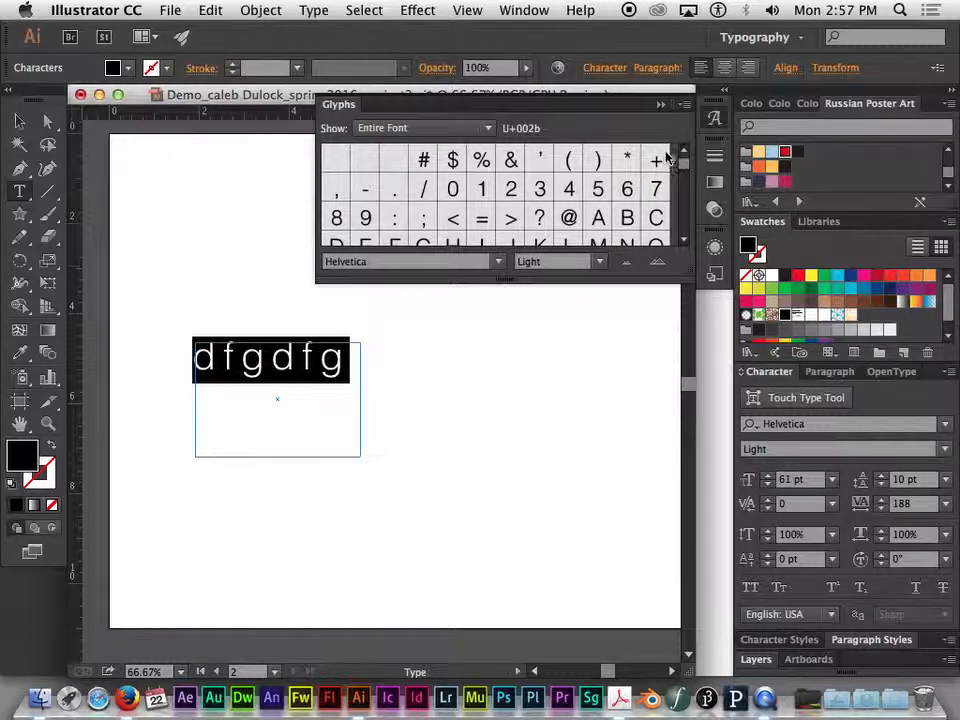
Insert a bullet glyph from Helvetica Light in the middle of the "dfgdfg" sample text.
{"action": "left_click", "coordinate": [270, 360]}
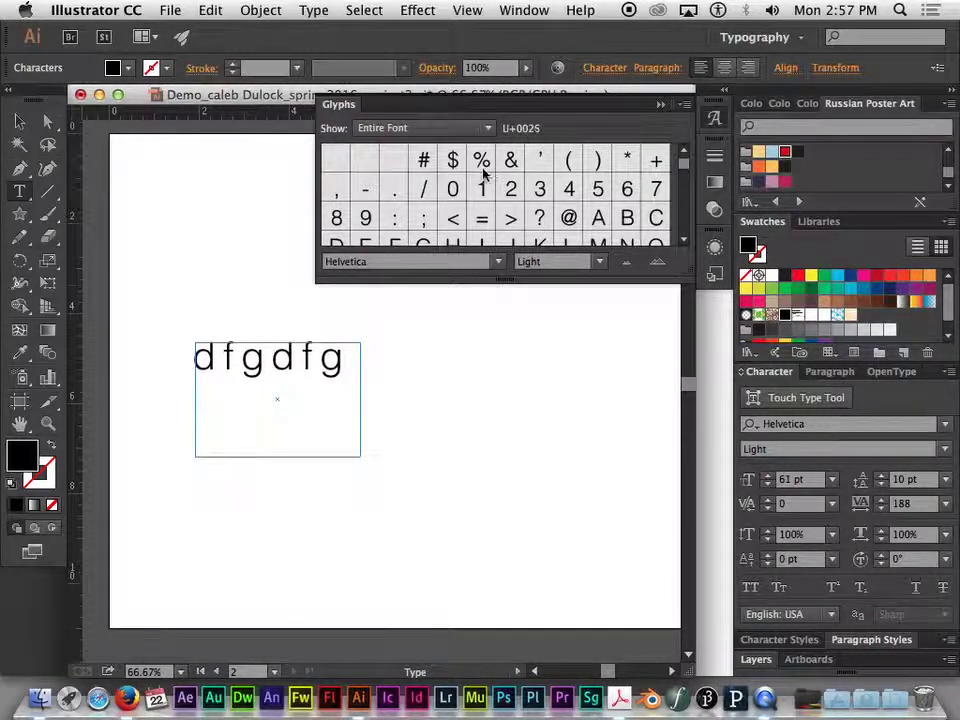
{"action": "scroll", "coordinate": [687, 170], "scroll_direction": "down", "scroll_amount": 5}
{"action": "scroll", "coordinate": [685, 165], "scroll_direction": "up", "scroll_amount": 5}
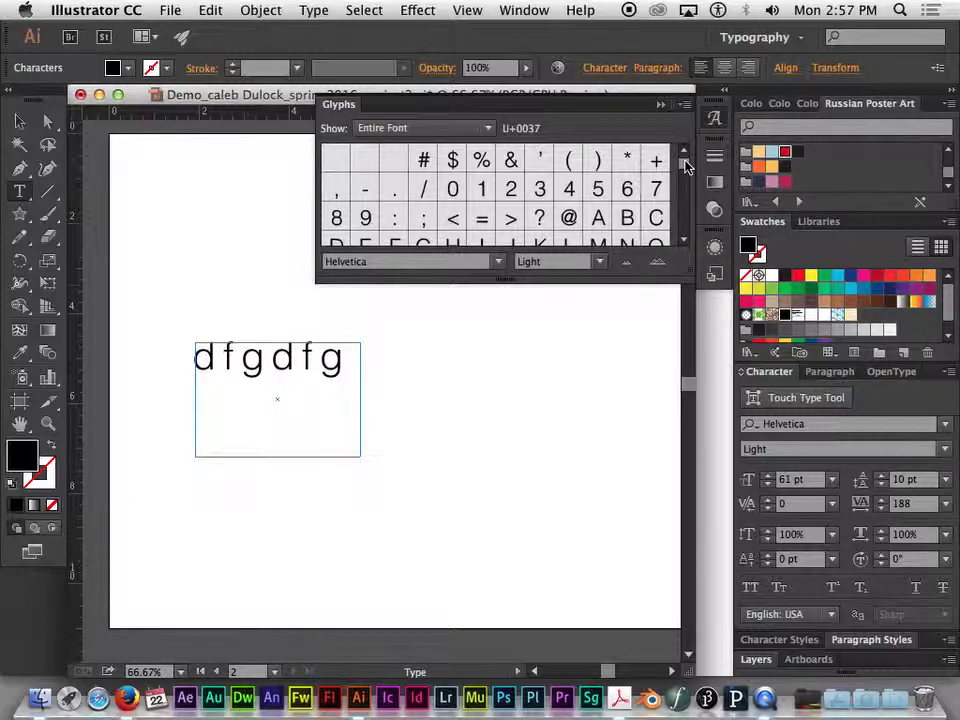
{"action": "left_click_drag", "start_coordinate": [684, 165], "coordinate": [680, 159]}
{"action": "mouse_move", "coordinate": [686, 168]}
{"action": "left_mouse_down"}
{"action": "mouse_move", "coordinate": [686, 231]}
{"action": "mouse_move", "coordinate": [703, 175]}
{"action": "left_mouse_up"}
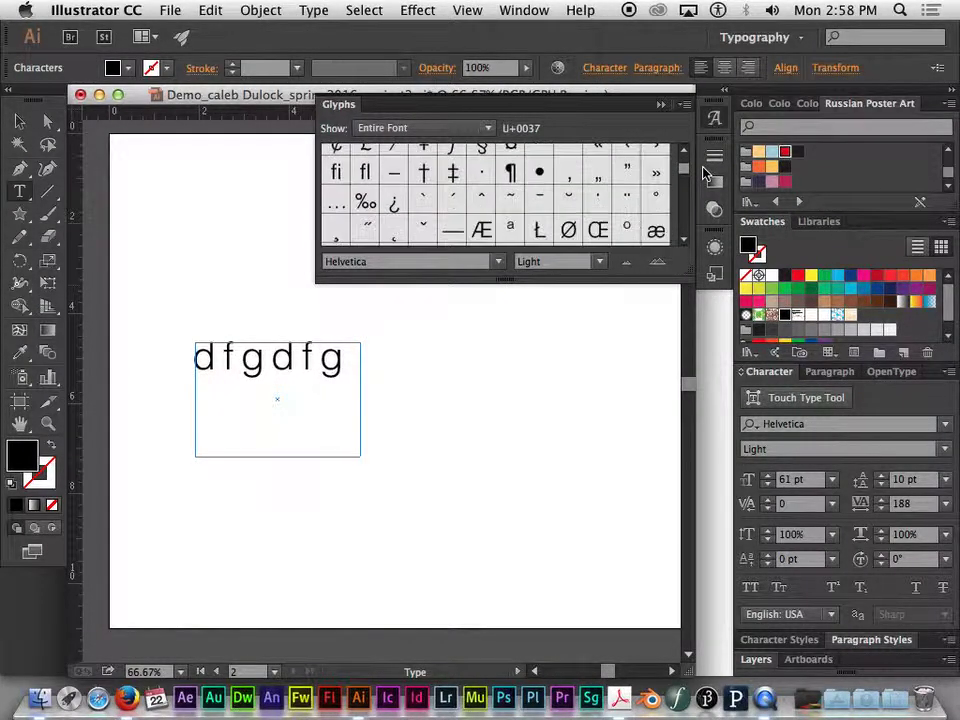
{"action": "double_click", "coordinate": [540, 174]}
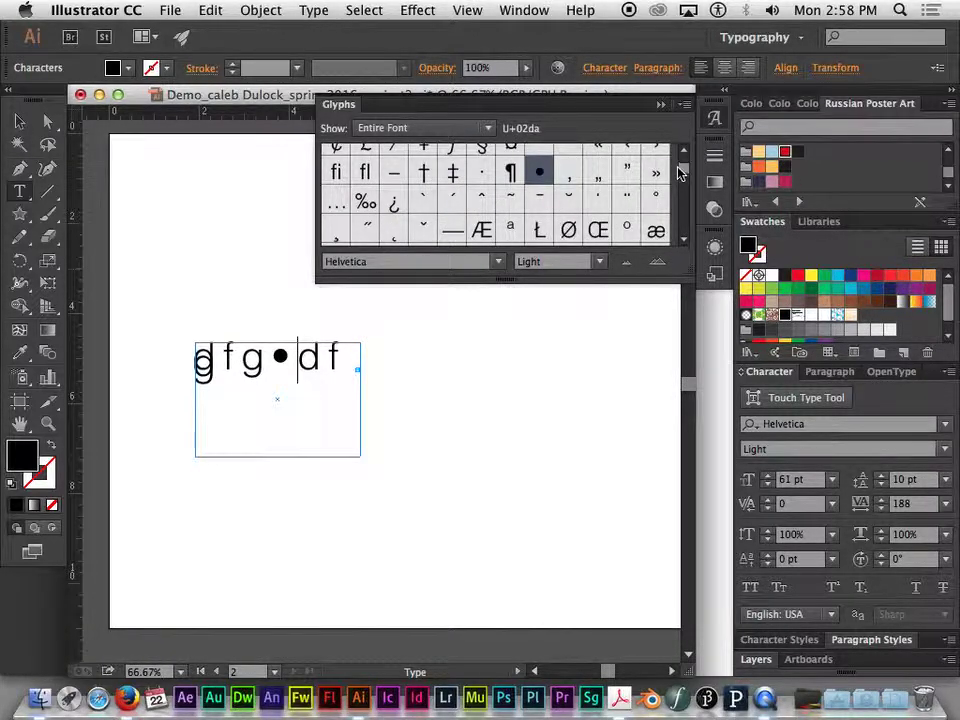
Look through more glyphs, close the glyph list, and delete the sample text frame from the blank artboard.
{"action": "scroll", "coordinate": [680, 174], "scroll_direction": "up", "scroll_amount": 2}
{"action": "scroll", "coordinate": [680, 174], "scroll_direction": "up", "scroll_amount": 7}
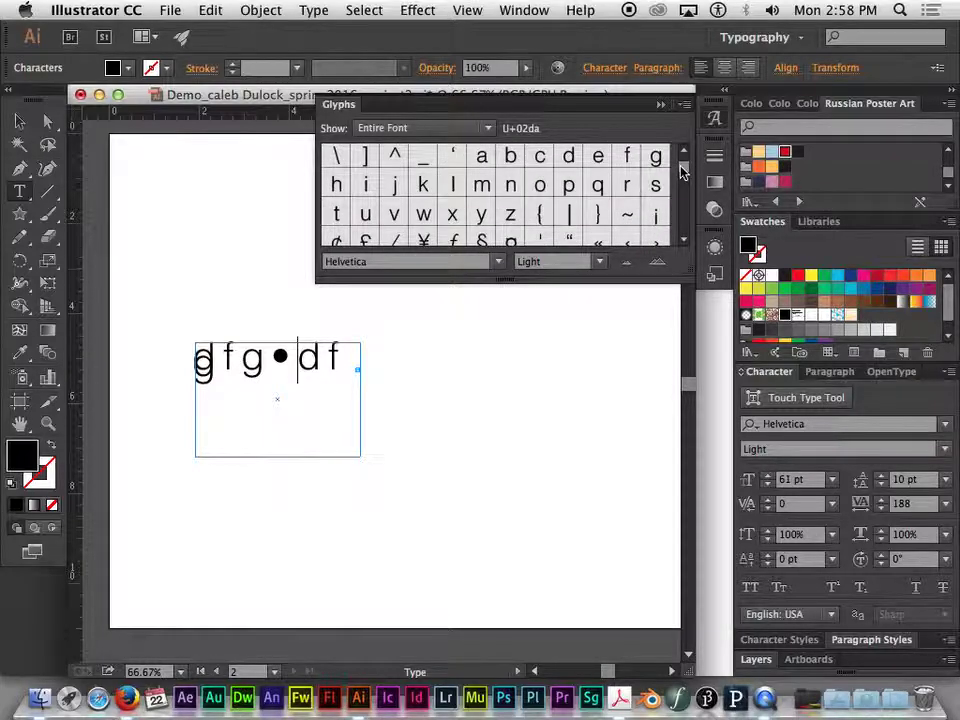
{"action": "scroll", "coordinate": [681, 172], "scroll_direction": "down", "scroll_amount": 10}
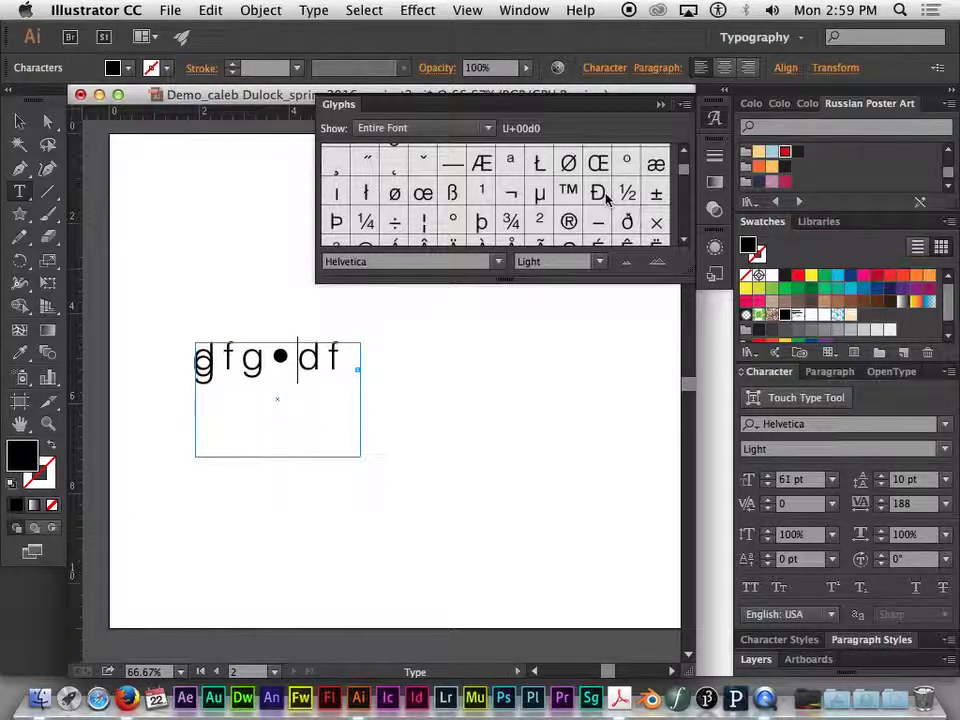
{"action": "left_click", "coordinate": [664, 105]}
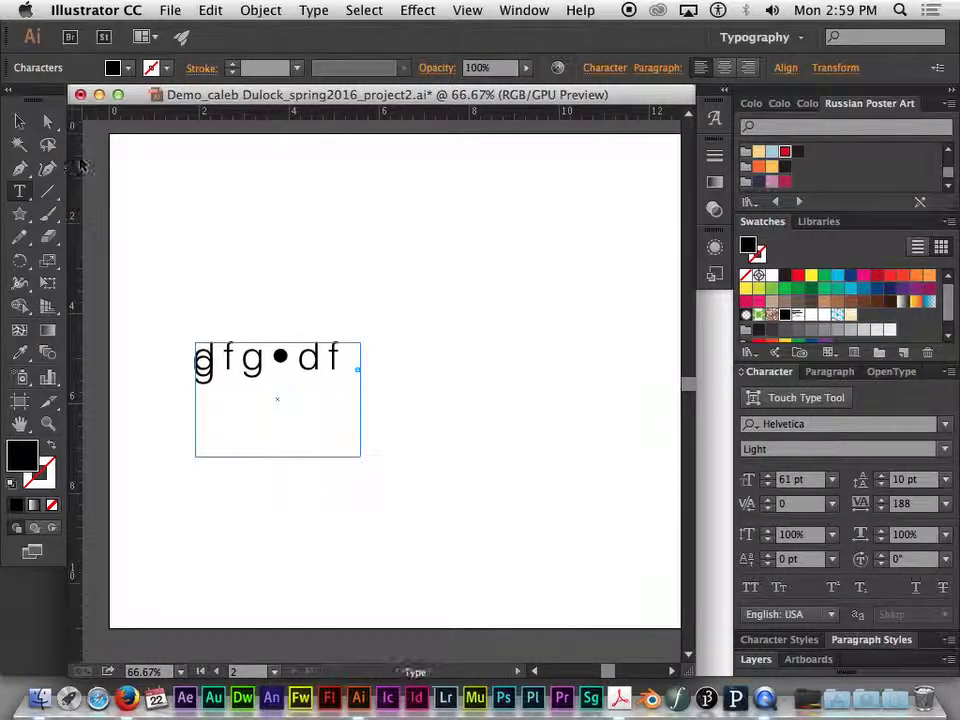
{"action": "left_click", "coordinate": [47, 121]}
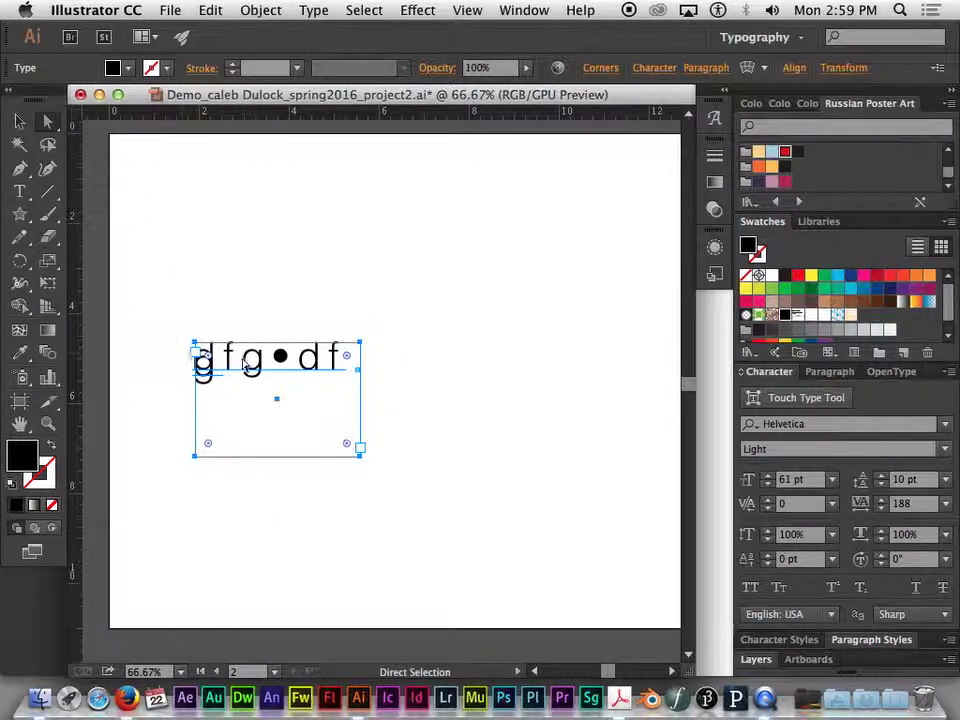
{"action": "key", "text": "Delete"}
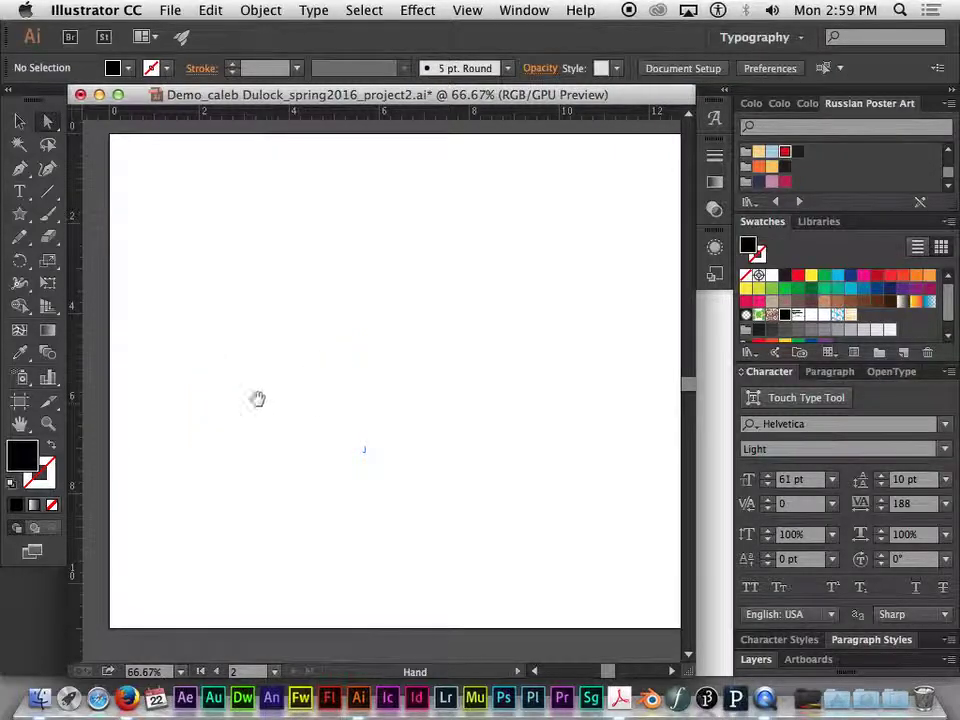
Return to the poster artboard and shift its <LANGUAGE> title slightly to the right.
{"action": "left_click_drag", "start_coordinate": [261, 399], "coordinate": [662, 341]}
{"action": "key", "text": "super+minus"}
{"action": "key", "text": "super+minus"}
{"action": "left_click_drag", "start_coordinate": [342, 317], "coordinate": [401, 315]}
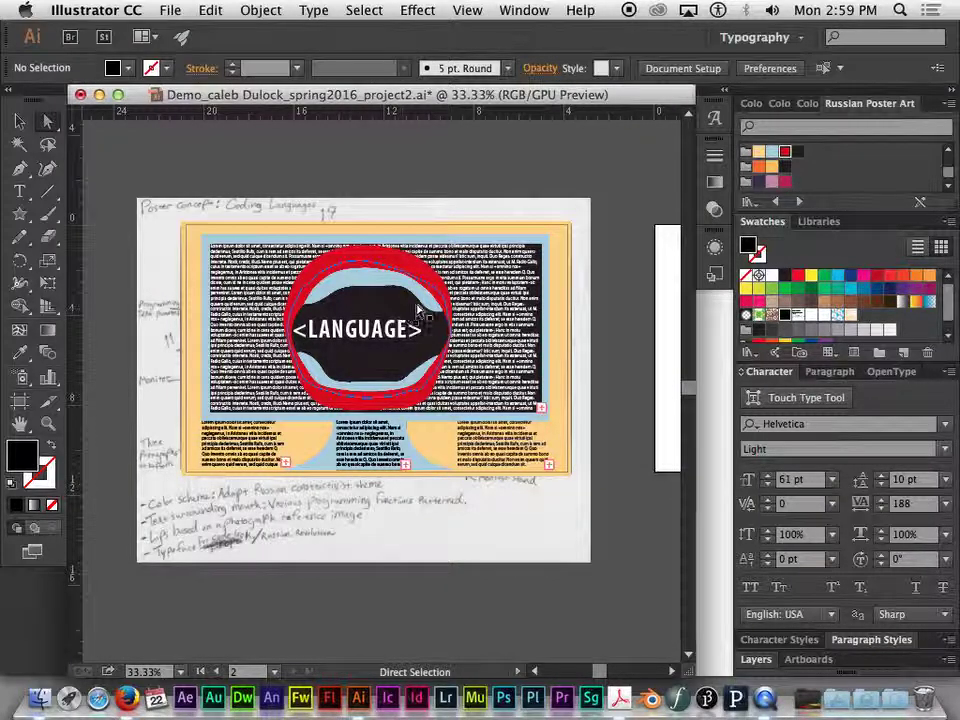
{"action": "left_click_drag", "start_coordinate": [403, 193], "coordinate": [409, 254]}
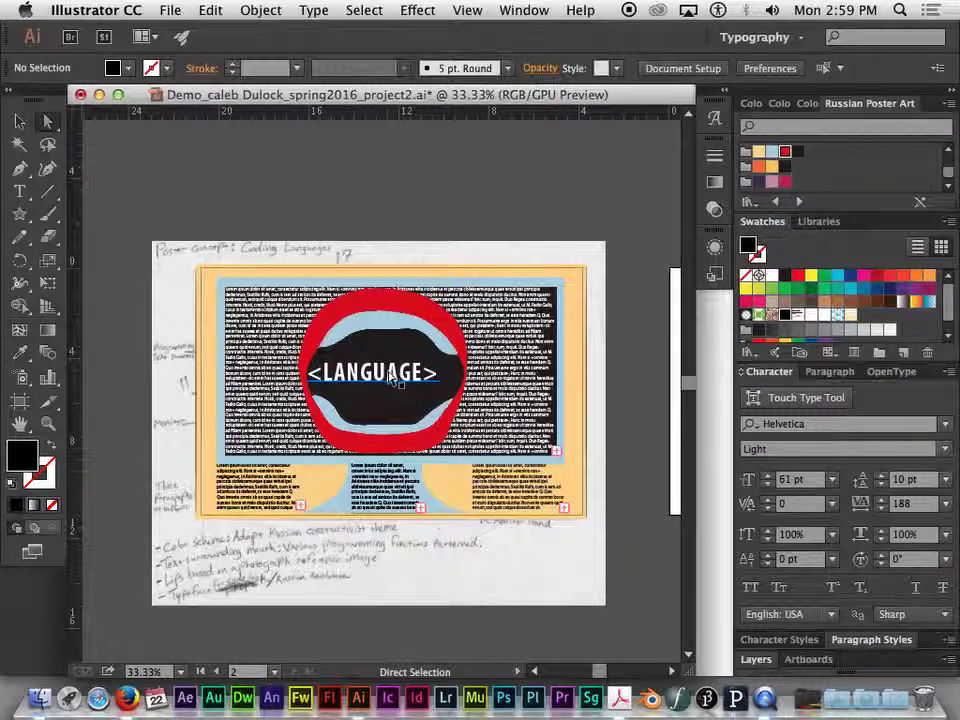
{"action": "left_click_drag", "start_coordinate": [396, 384], "coordinate": [403, 373]}
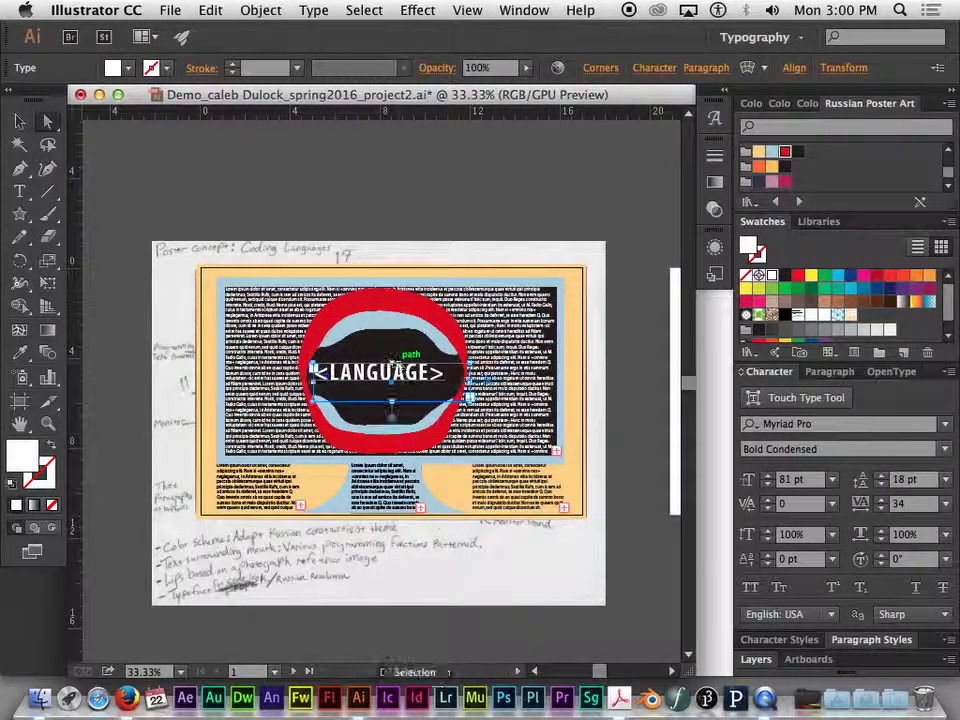
Set the font of the <LANGUAGE> title to Futura Condensed ExtraBold.
{"action": "key", "text": "super+equal"}
{"action": "key", "text": "super+equal"}
{"action": "left_click_drag", "start_coordinate": [534, 366], "coordinate": [471, 304]}
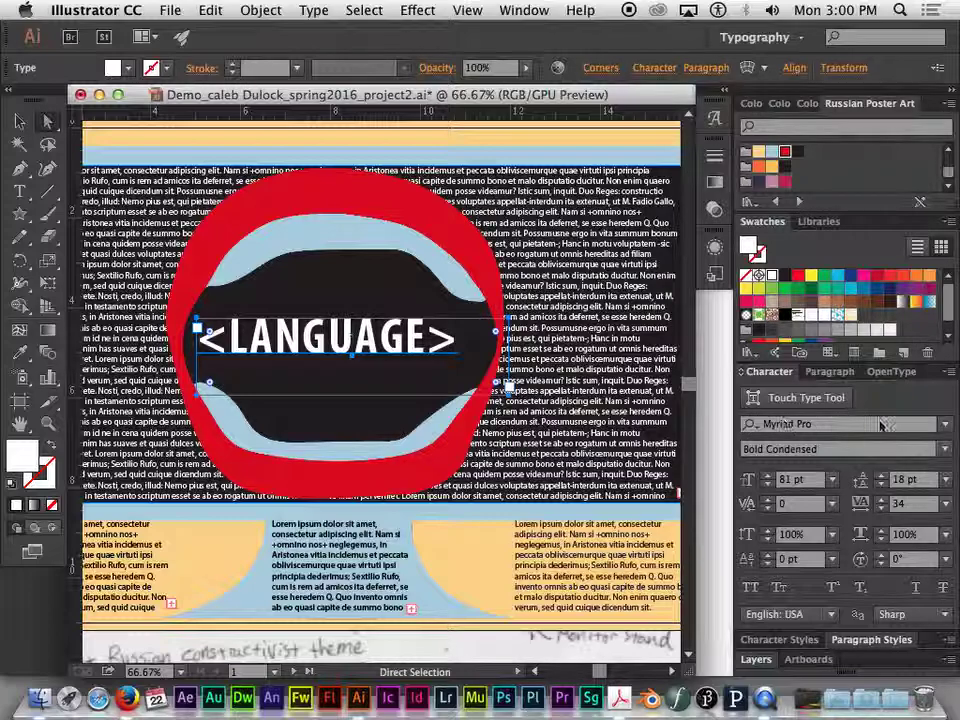
{"action": "left_click", "coordinate": [932, 426]}
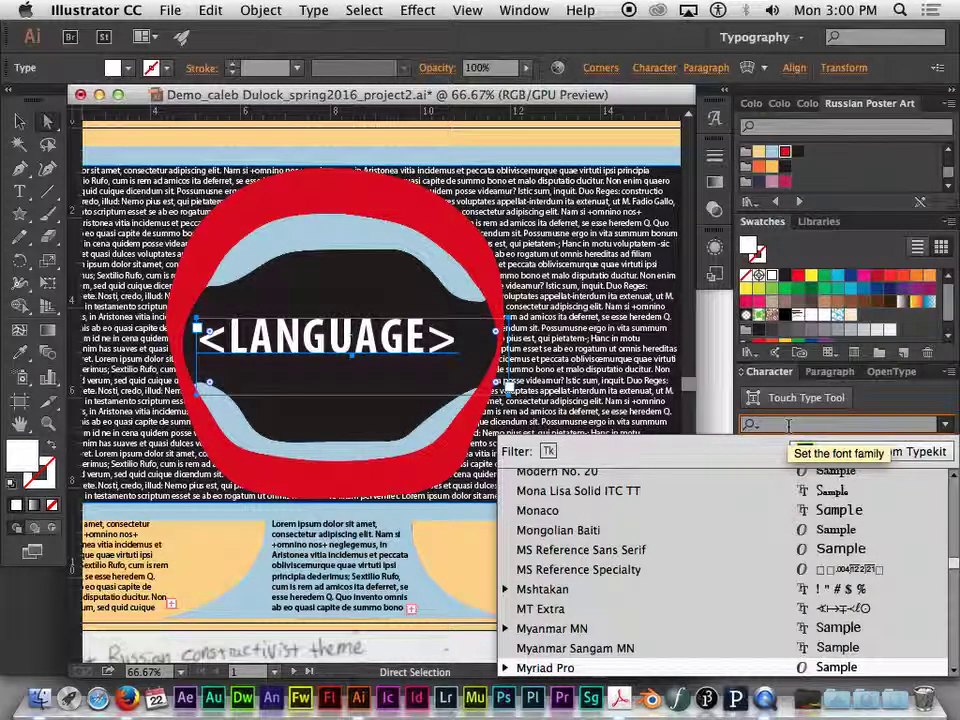
{"action": "type", "text": "fu"}
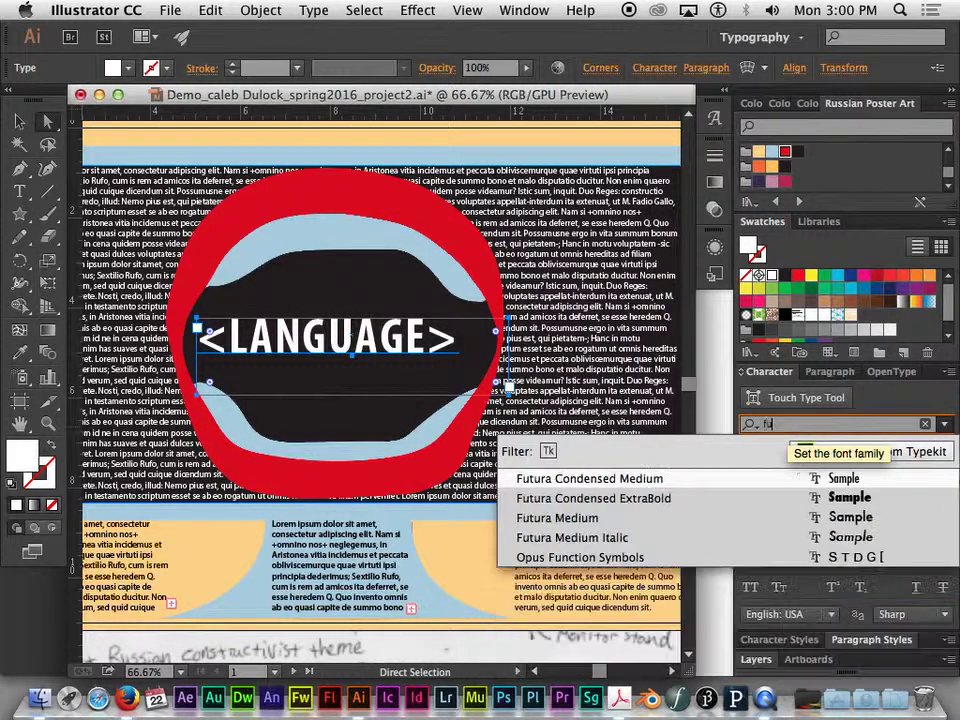
{"action": "type", "text": "tura"}
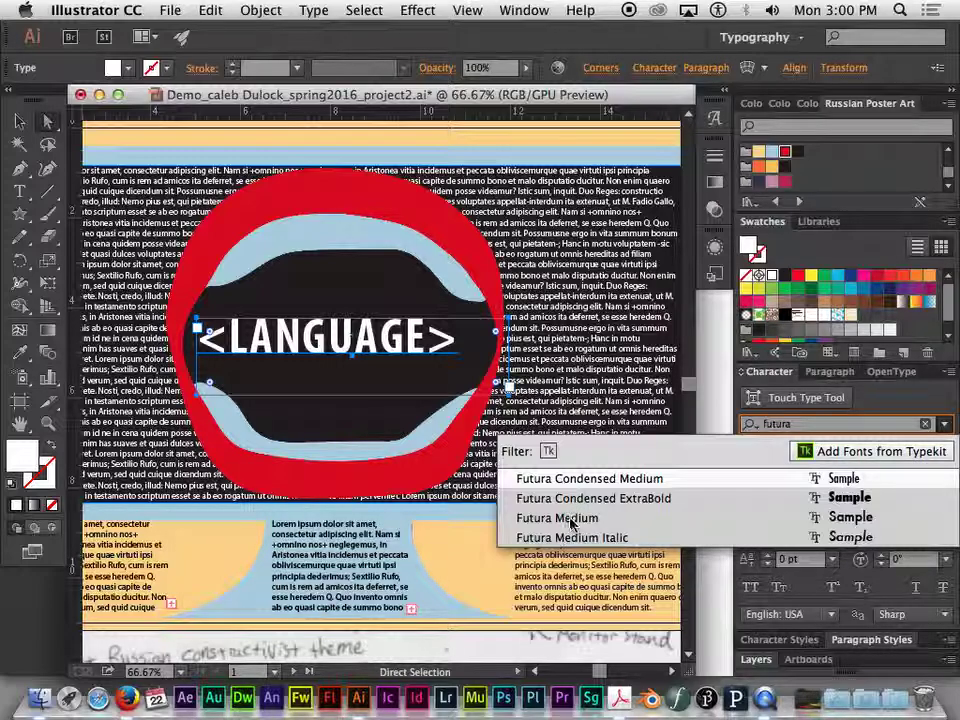
{"action": "left_click", "coordinate": [629, 499]}
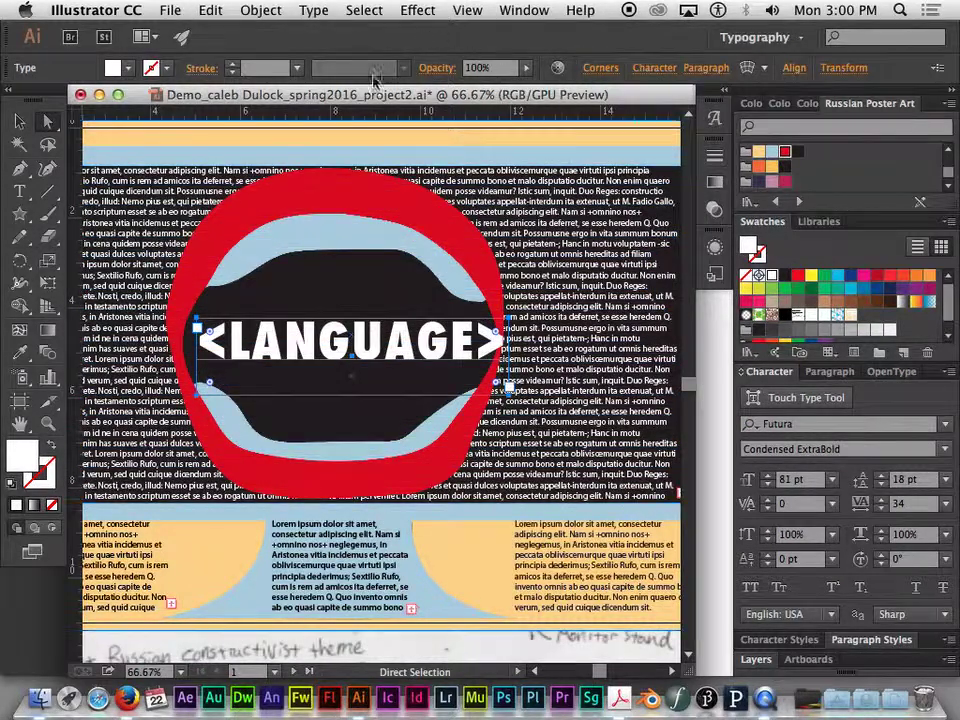
Move the <LANGUAGE> title left so it sits centred inside the mouth shape.
{"action": "left_click", "coordinate": [20, 122]}
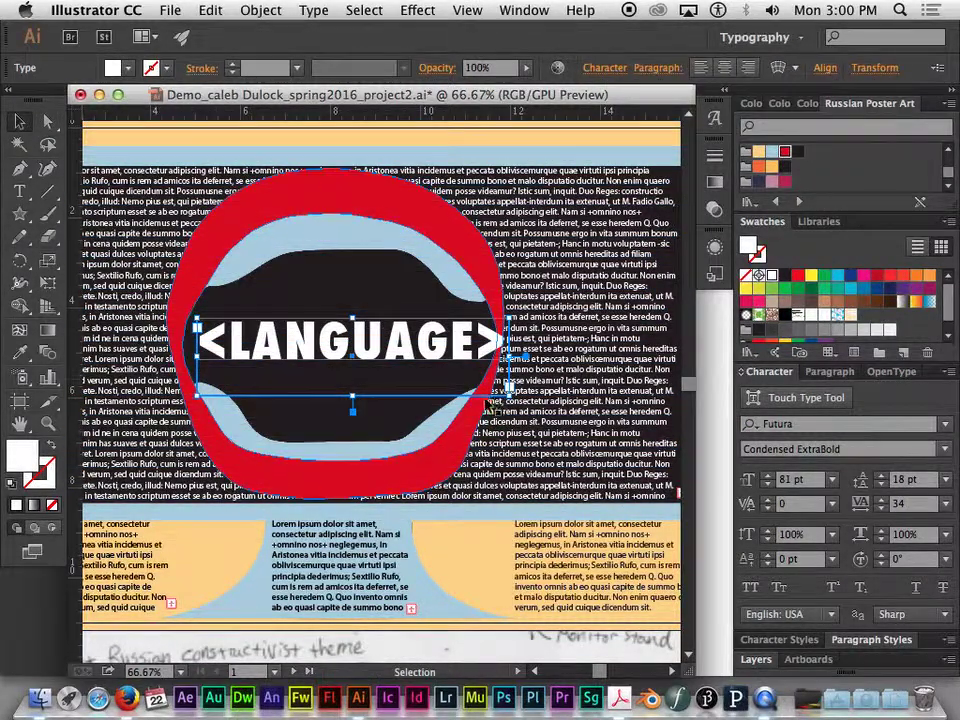
{"action": "left_click_drag", "start_coordinate": [440, 360], "coordinate": [416, 360]}
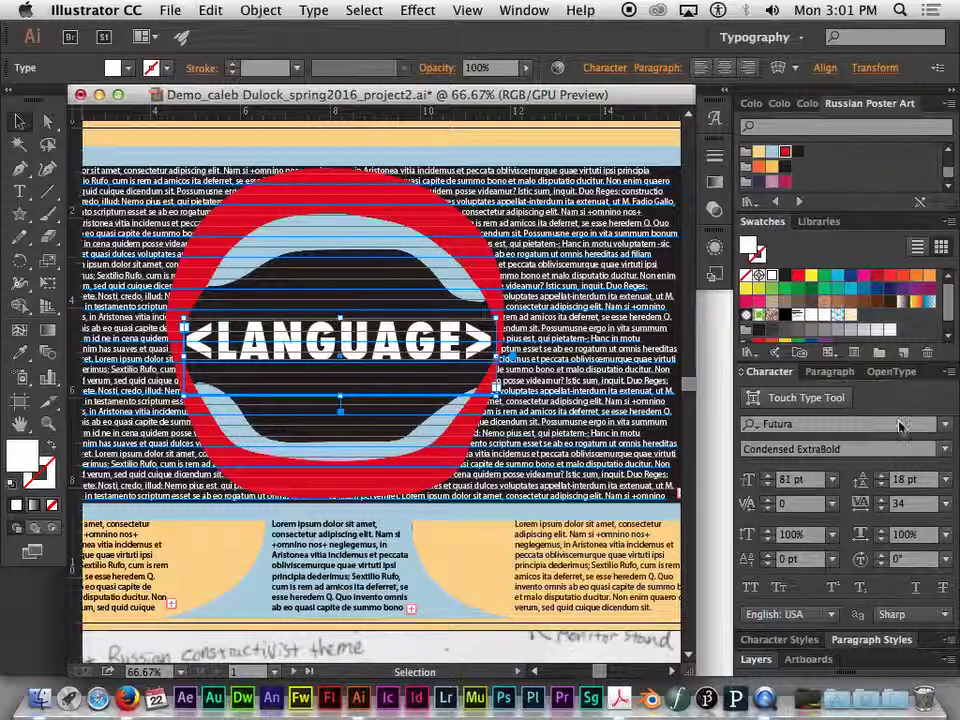
{"action": "left_click", "coordinate": [943, 426]}
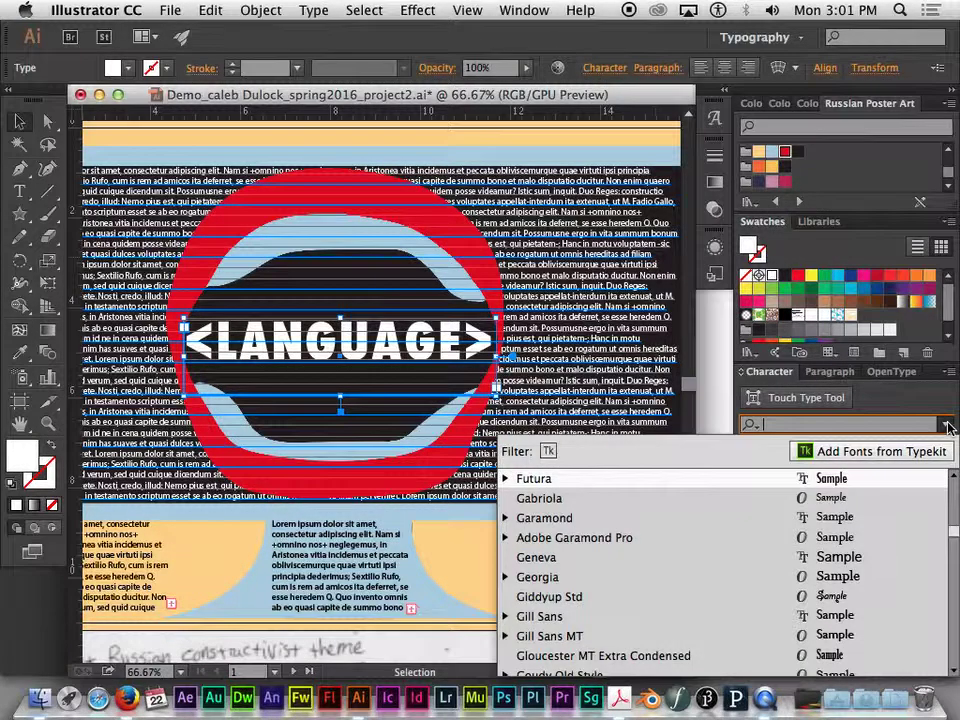
{"action": "left_click", "coordinate": [828, 478]}
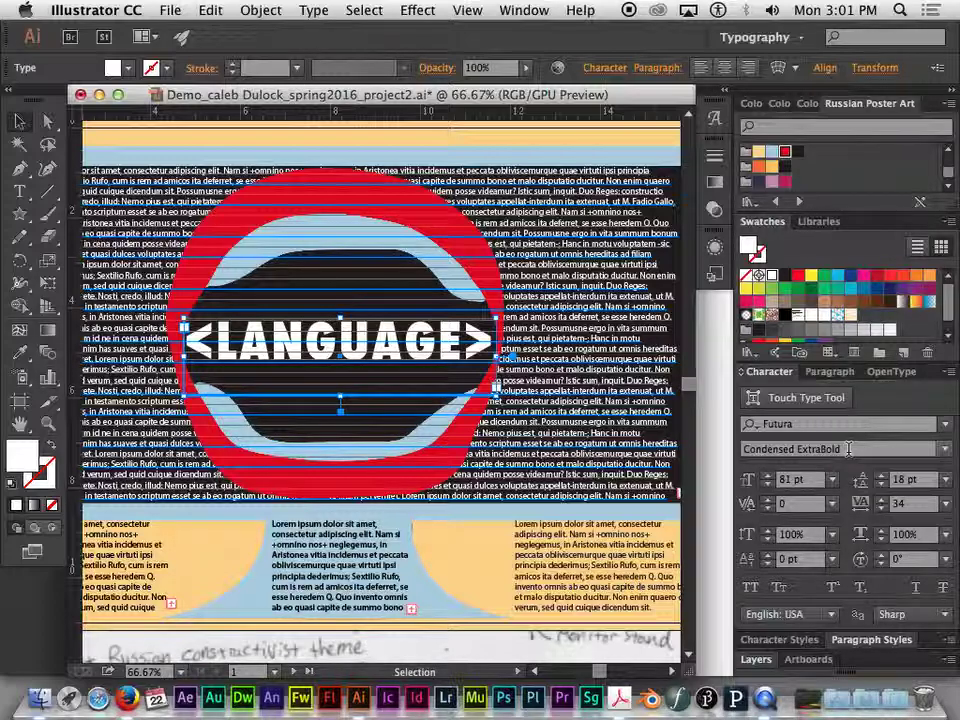
{"action": "left_click", "coordinate": [360, 355]}
{"action": "left_click", "coordinate": [467, 386], "text": "shift"}
{"action": "left_click", "coordinate": [607, 378], "text": "shift"}
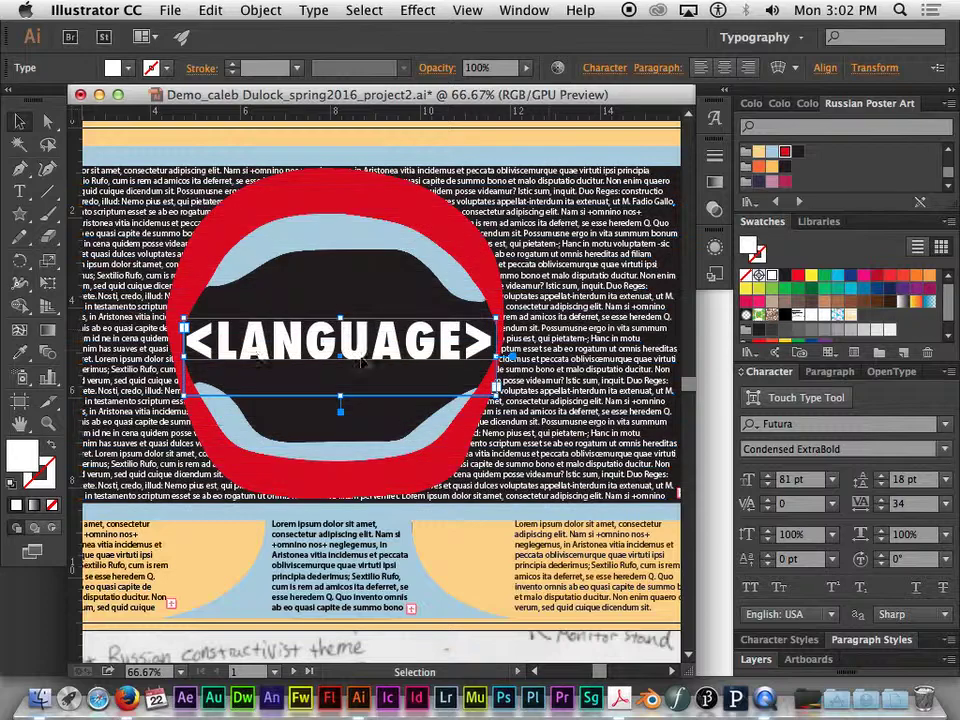
{"action": "left_click_drag", "start_coordinate": [365, 351], "coordinate": [362, 353]}
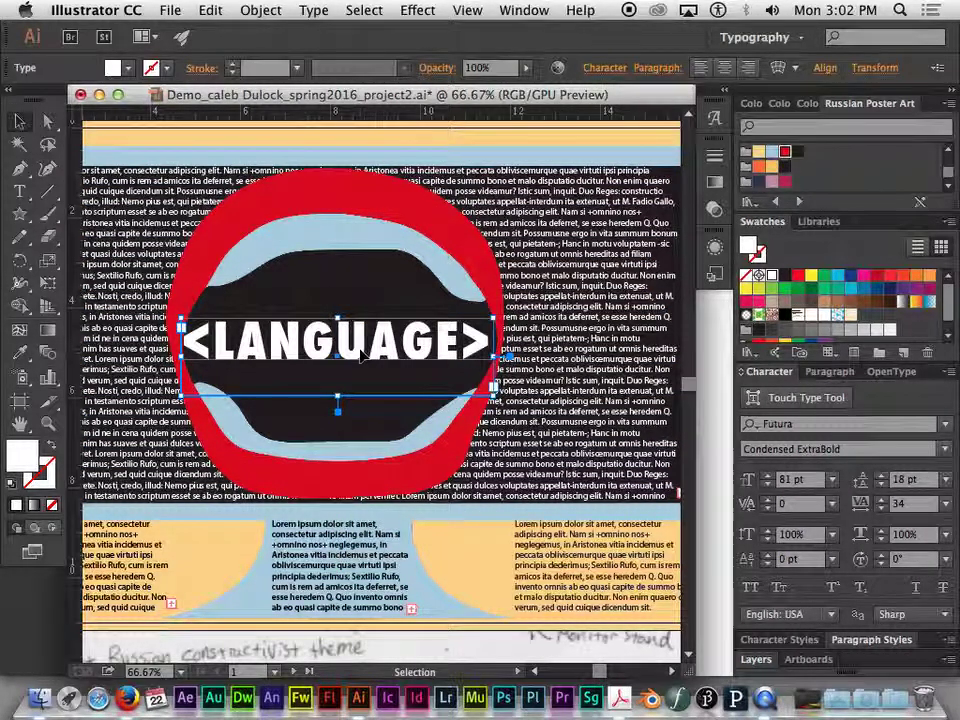
Try enlarging the <LANGUAGE> title to 82 pt, and set its size back to 81 pt.
{"action": "left_click", "coordinate": [771, 477]}
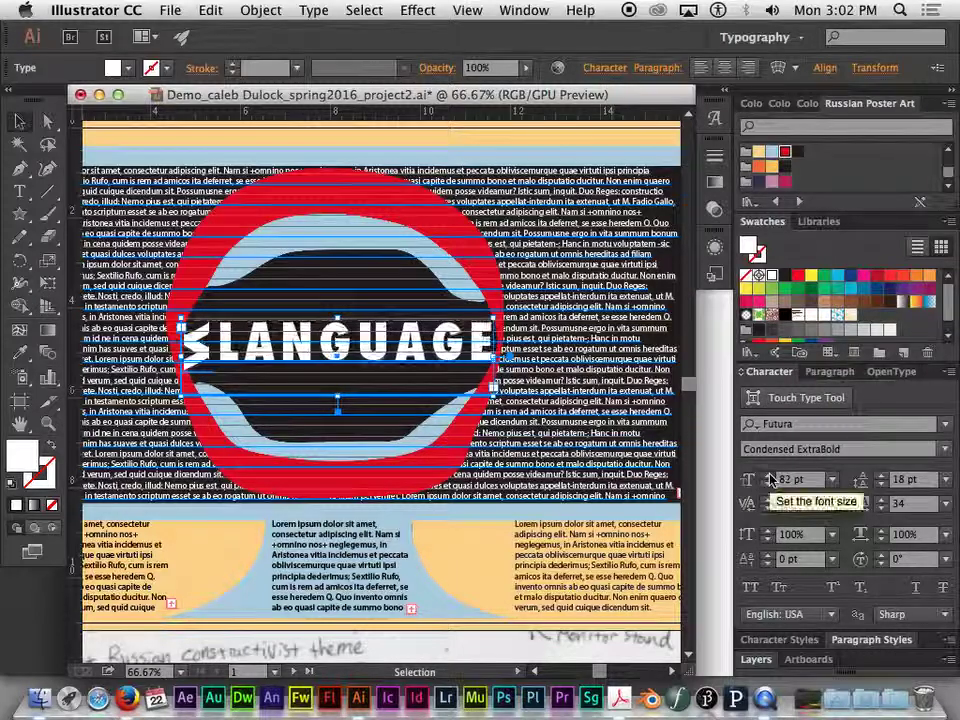
{"action": "left_click", "coordinate": [770, 484]}
{"action": "left_click", "coordinate": [770, 484]}
{"action": "left_click", "coordinate": [771, 478]}
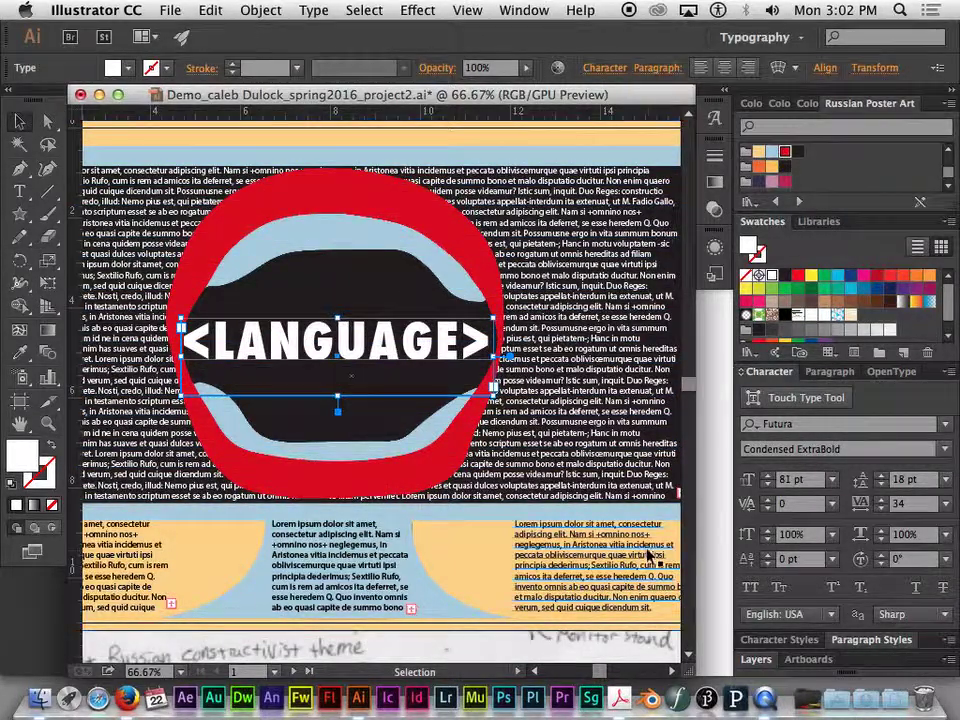
Set the font of the right-hand text column below the mouth to Futura Medium.
{"action": "left_click_drag", "start_coordinate": [587, 581], "coordinate": [519, 461]}
{"action": "left_click", "coordinate": [519, 461]}
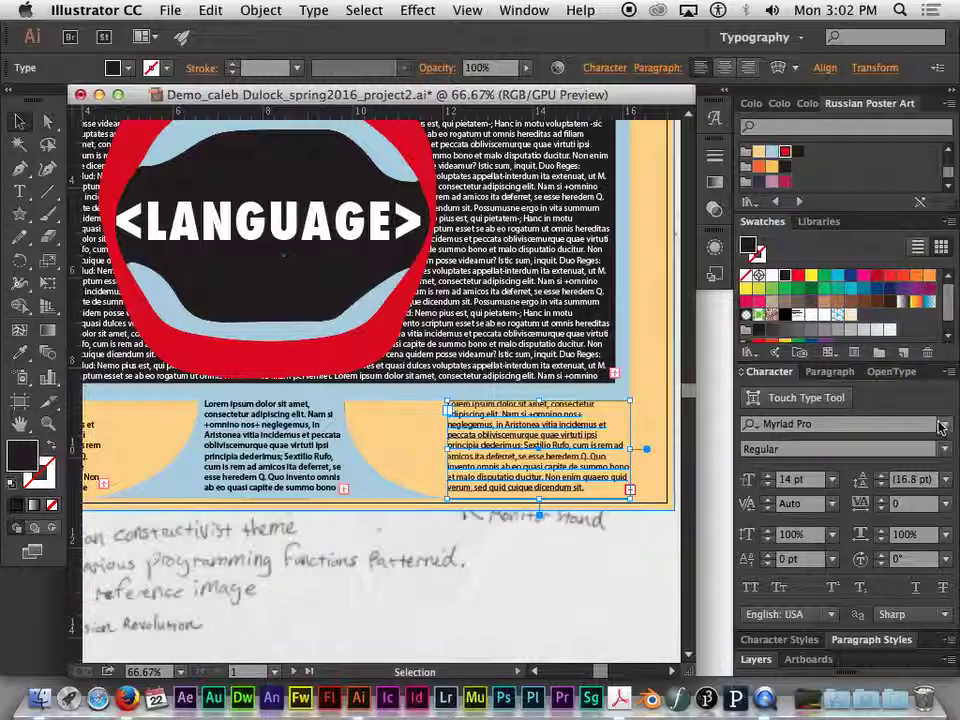
{"action": "left_click", "coordinate": [830, 424]}
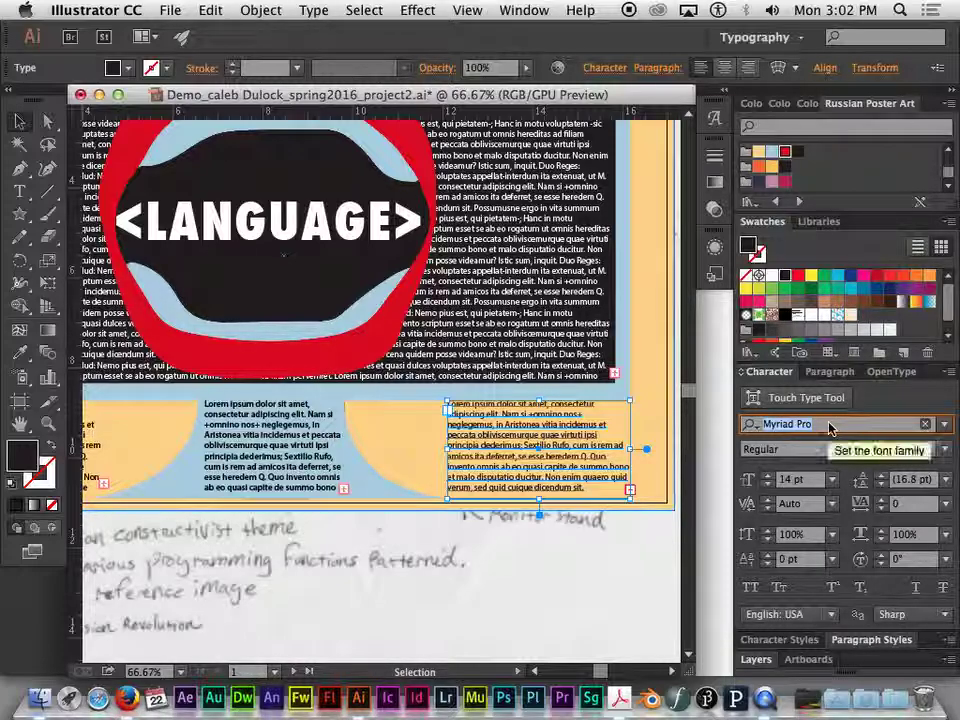
{"action": "type", "text": "futura"}
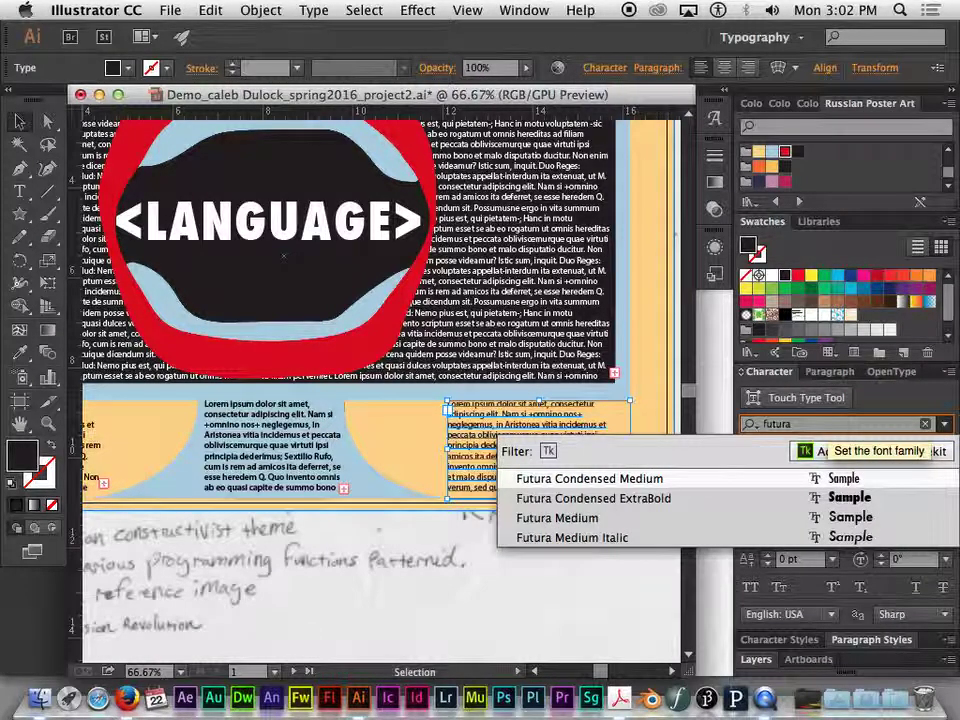
{"action": "left_click", "coordinate": [576, 519]}
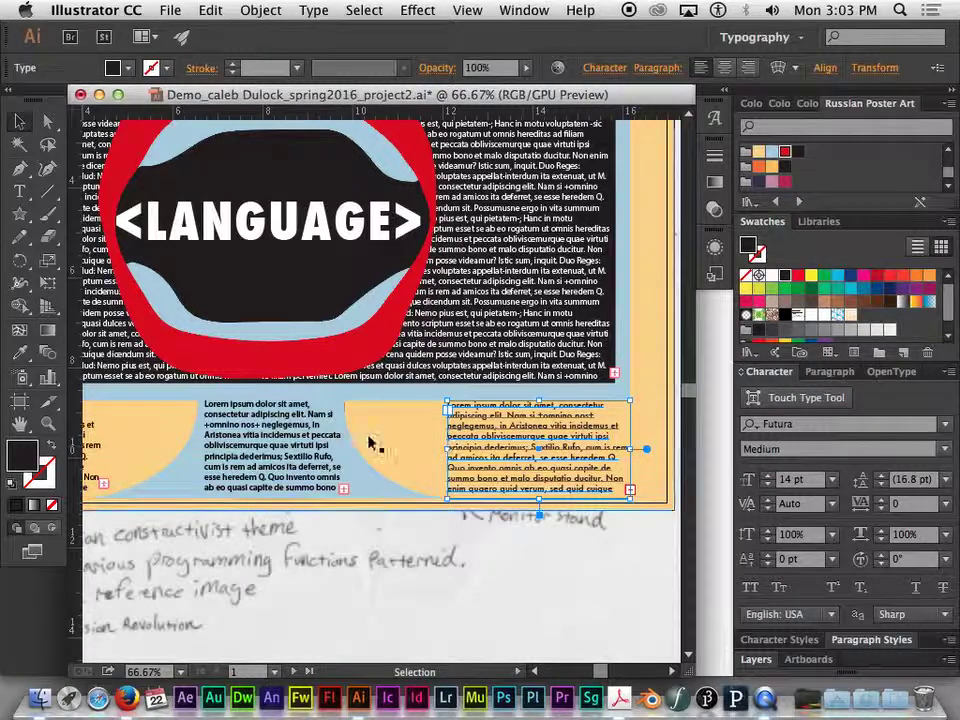
Compare the middle and right columns' fonts, and change the middle text column to Futura Medium.
{"action": "triple_click", "coordinate": [315, 443]}
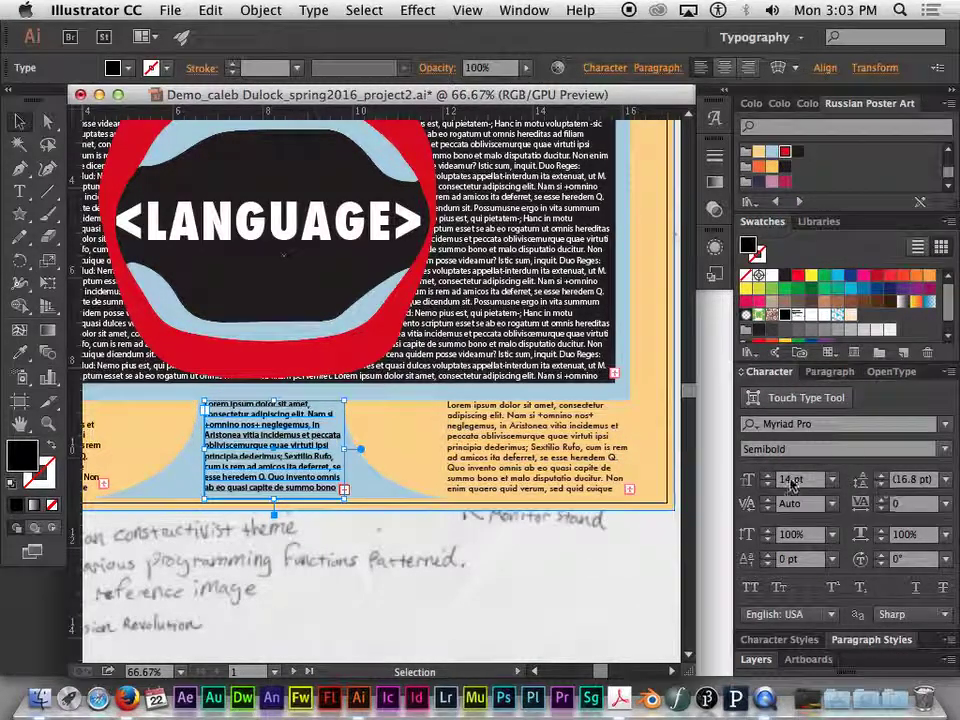
{"action": "triple_click", "coordinate": [574, 426]}
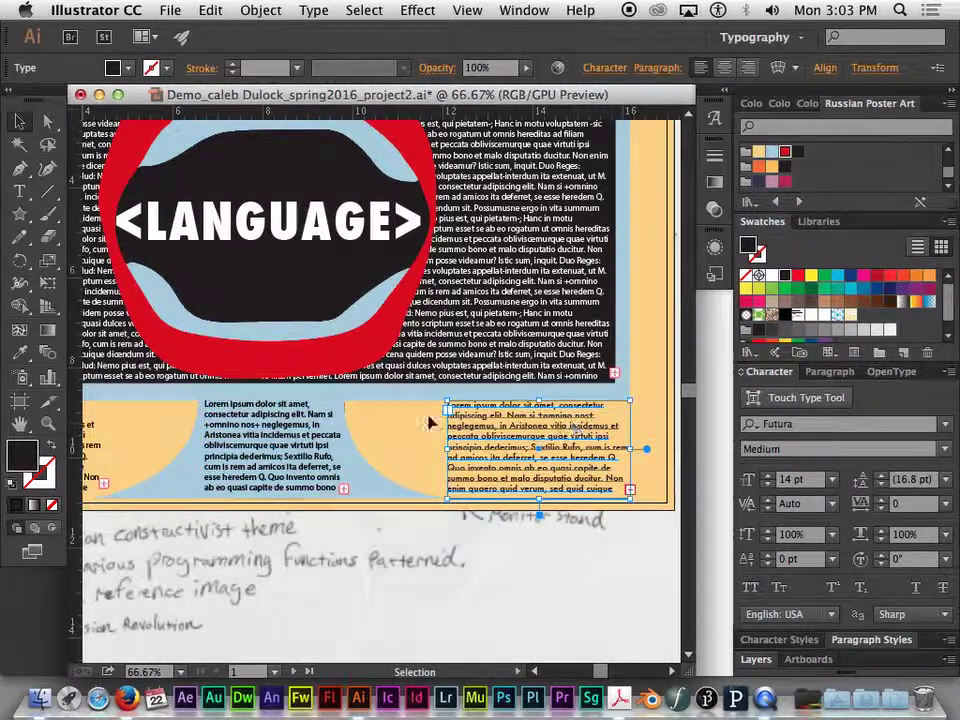
{"action": "triple_click", "coordinate": [306, 432]}
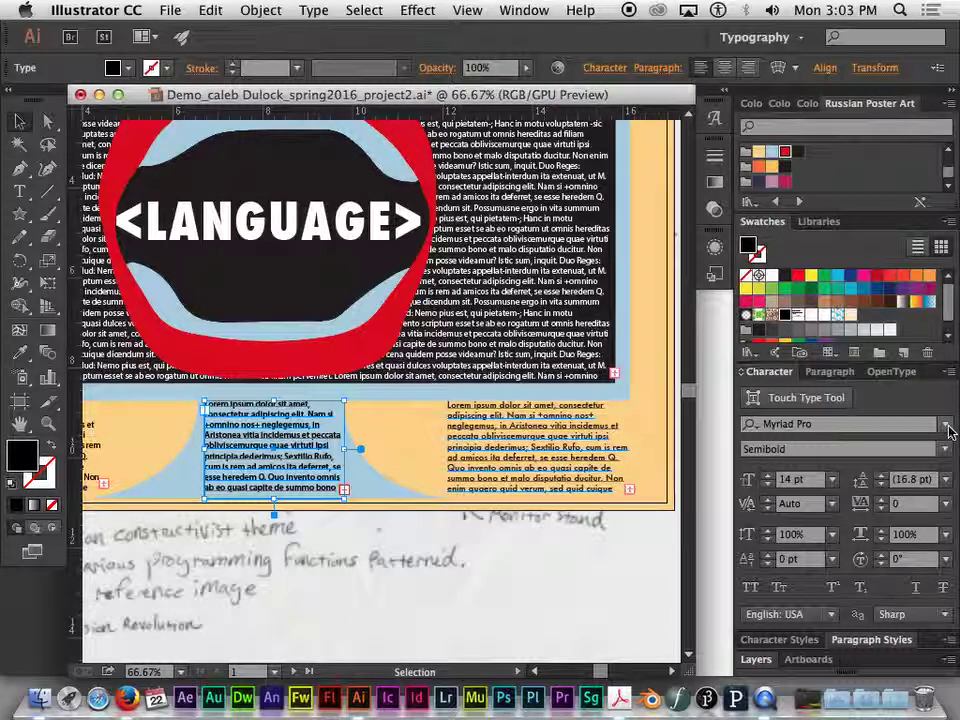
{"action": "left_click", "coordinate": [852, 426]}
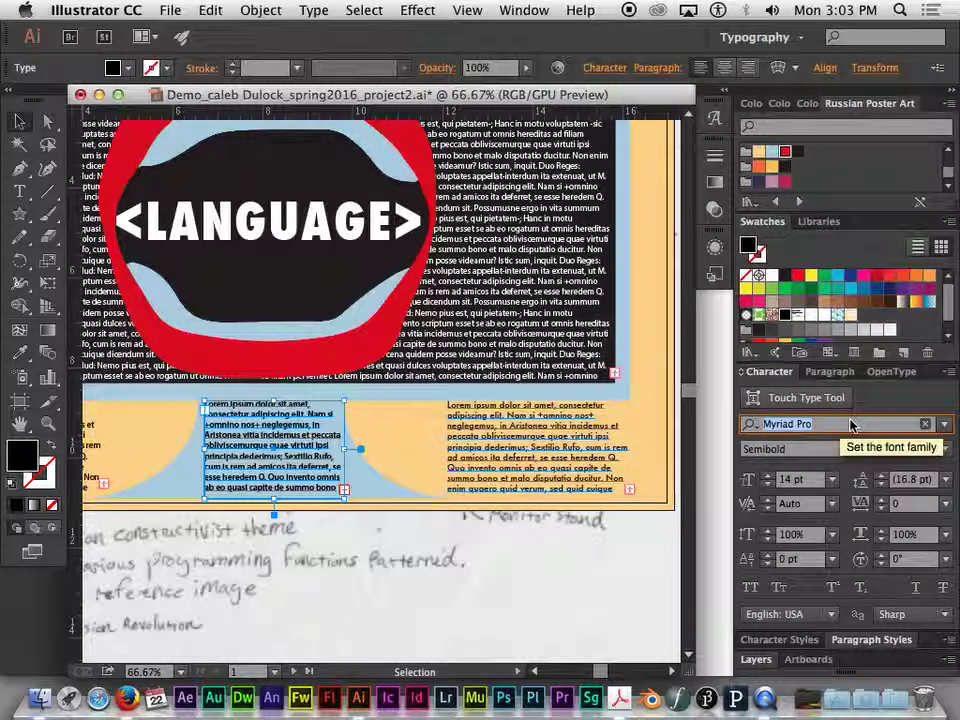
{"action": "type", "text": "futura"}
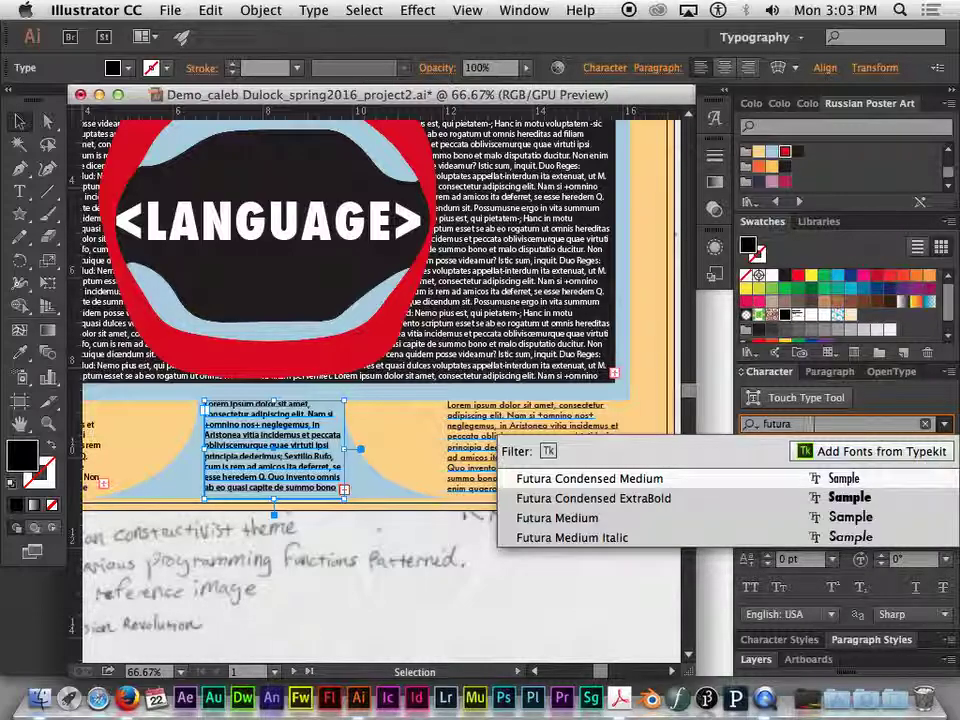
{"action": "left_click", "coordinate": [579, 519]}
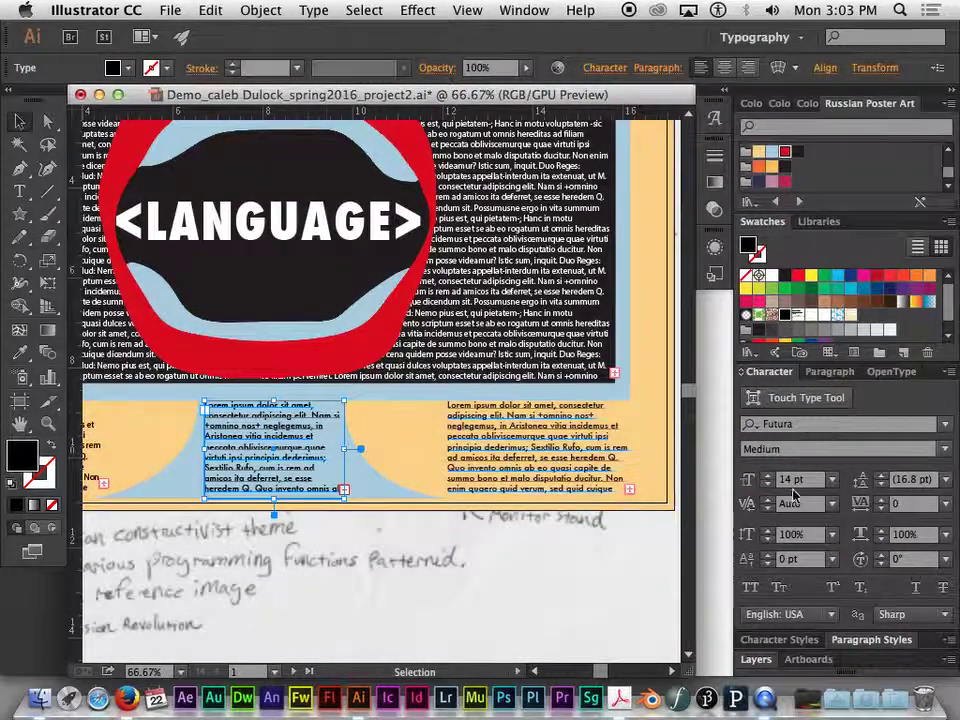
Set the font of the left-hand text column below the mouth to Futura Medium.
{"action": "scroll", "coordinate": [380, 450], "scroll_direction": "left", "scroll_amount": 5}
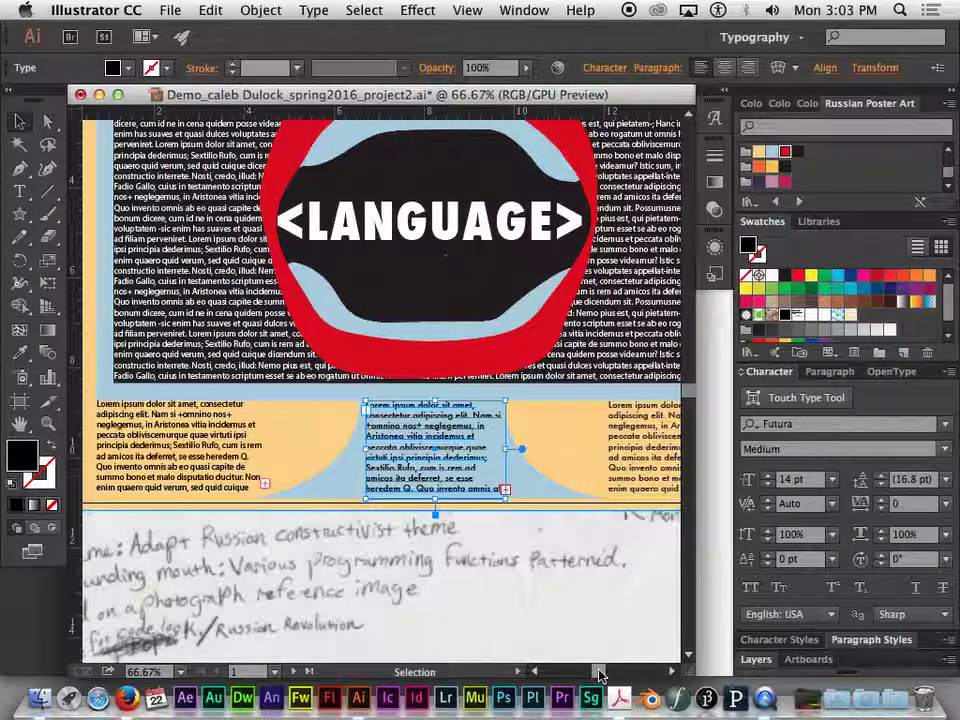
{"action": "left_click", "coordinate": [190, 455]}
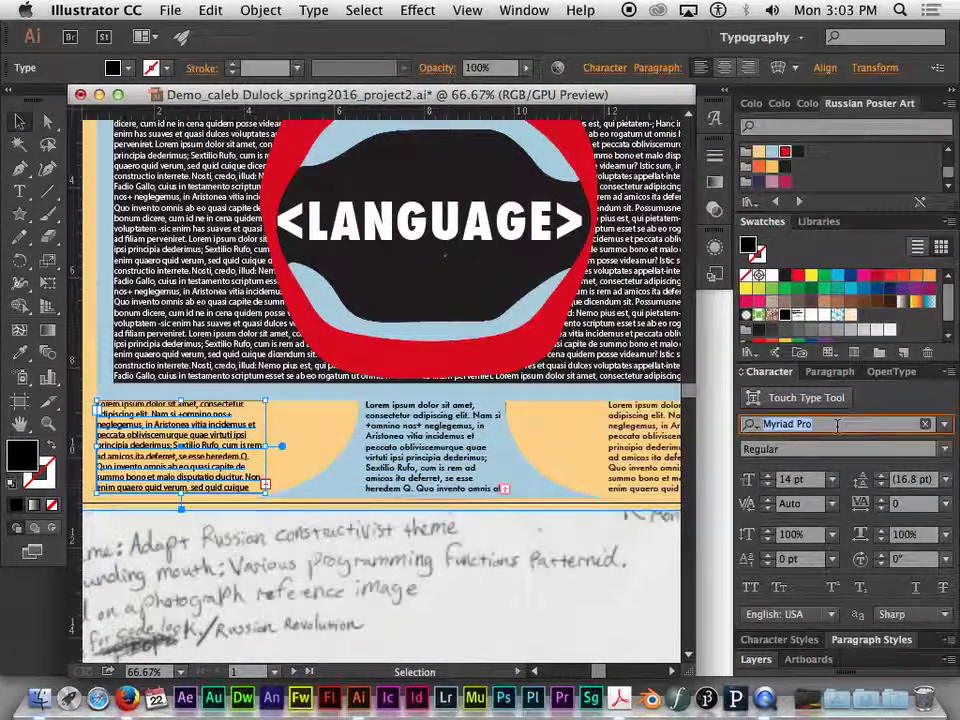
{"action": "type", "text": "fur"}
{"action": "key", "text": "BackSpace"}
{"action": "key", "text": "BackSpace"}
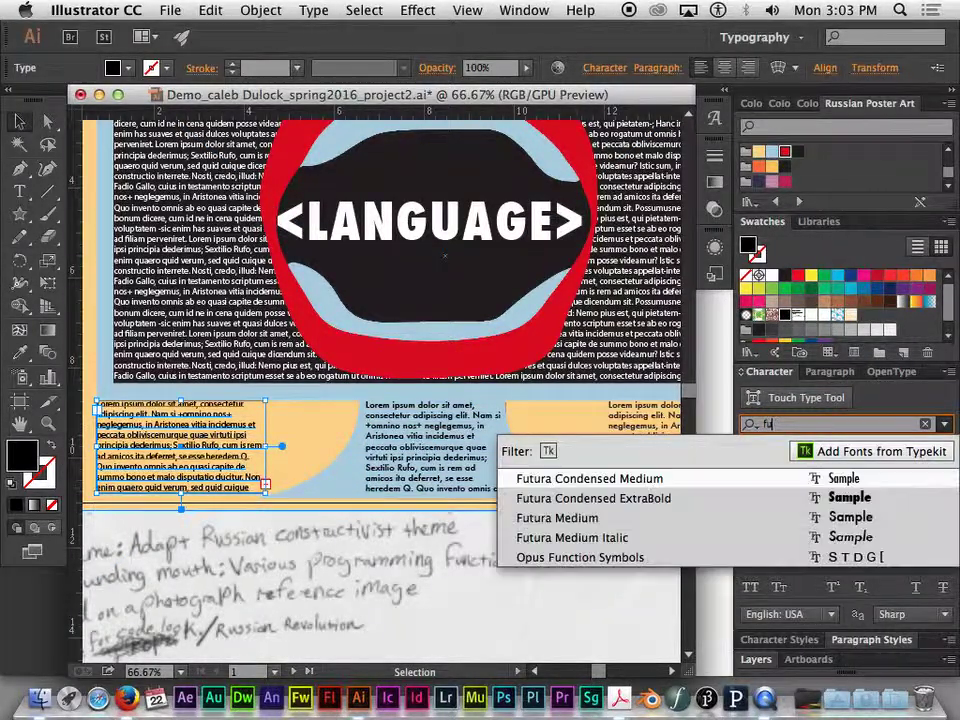
{"action": "key", "text": "Down"}
{"action": "key", "text": "Down"}
{"action": "key", "text": "Down"}
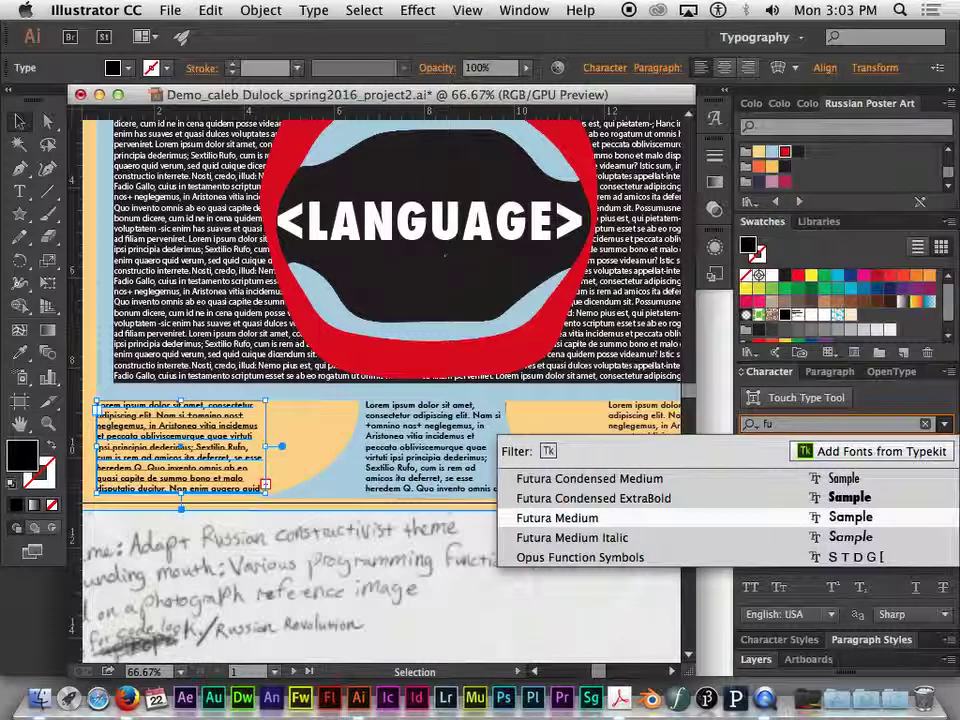
{"action": "key", "text": "Return"}
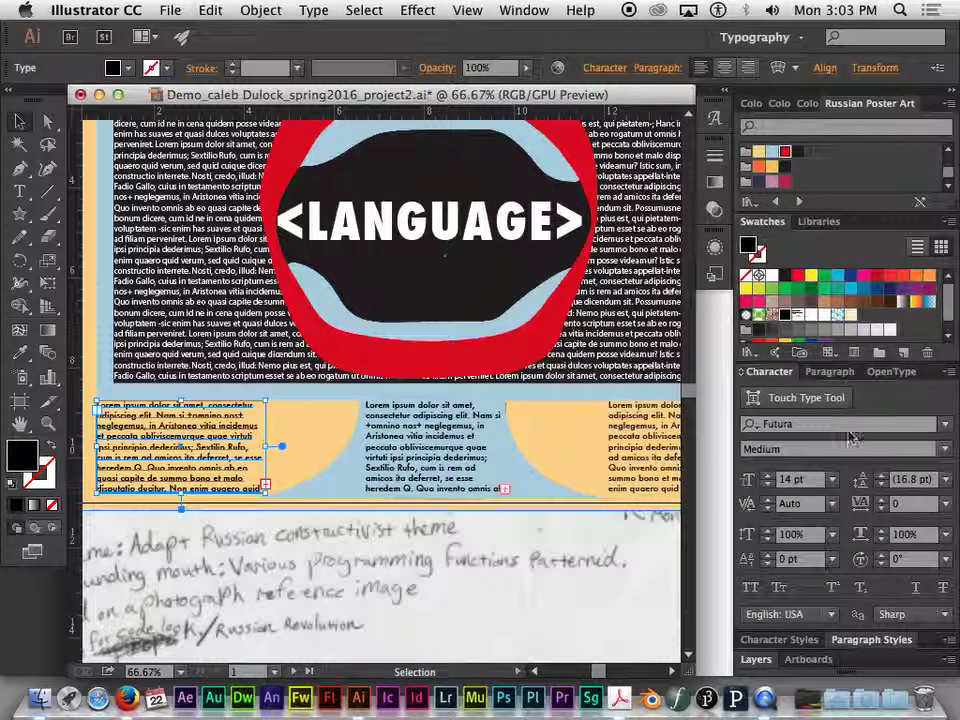
Select the middle and right text columns in turn to compare their character settings.
{"action": "left_click", "coordinate": [401, 456]}
{"action": "key", "text": "ctrl+a"}
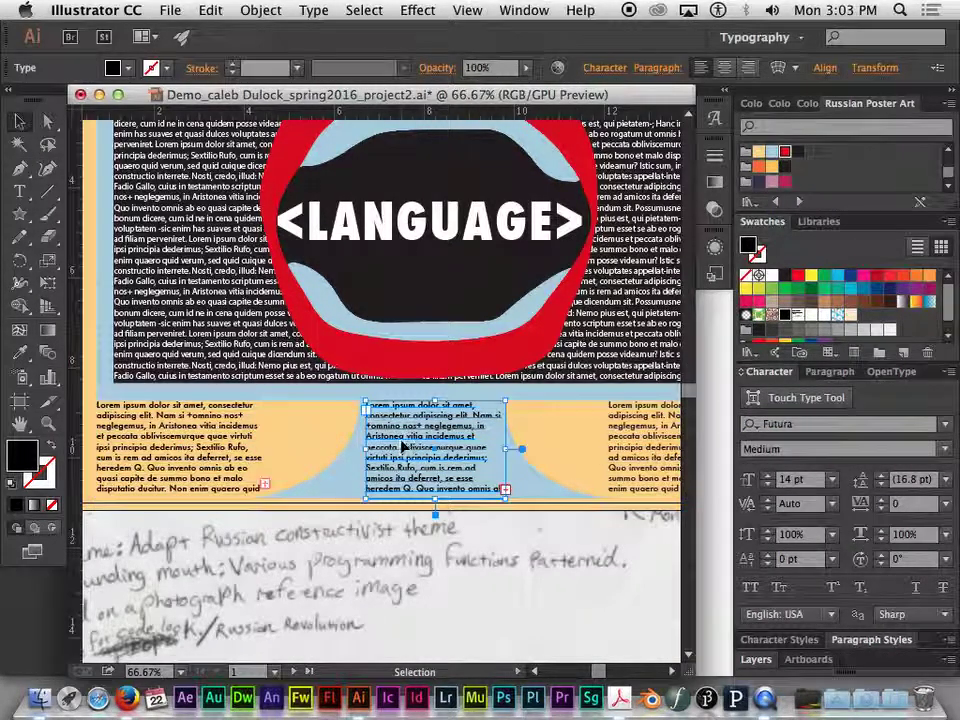
{"action": "left_click", "coordinate": [635, 442]}
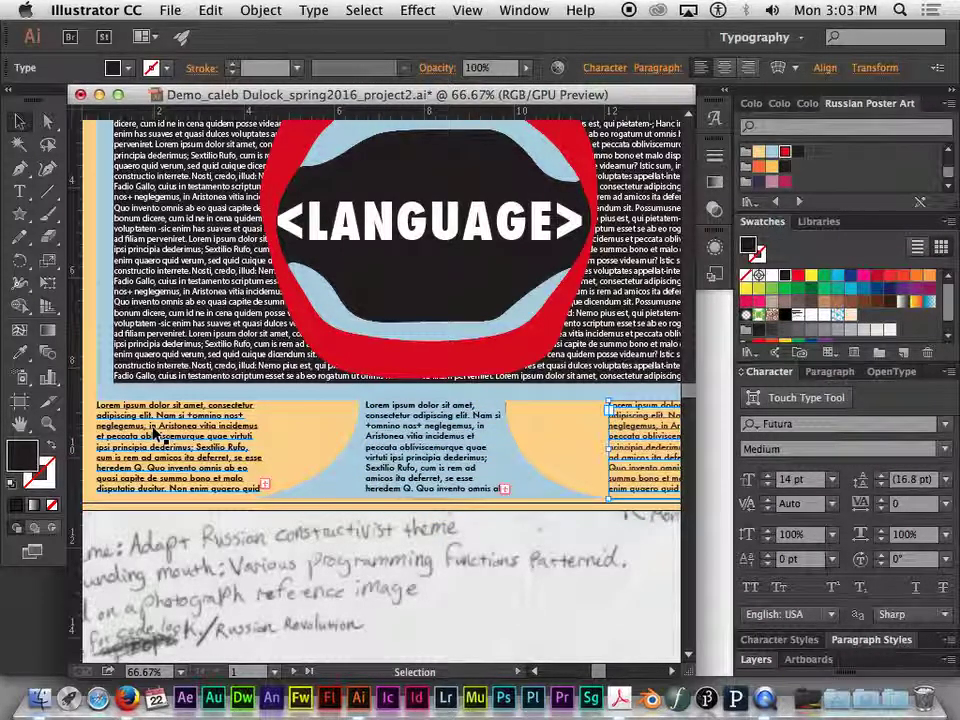
Justify all lines of the left, middle and right text columns below the mouth.
{"action": "left_click", "coordinate": [220, 460]}
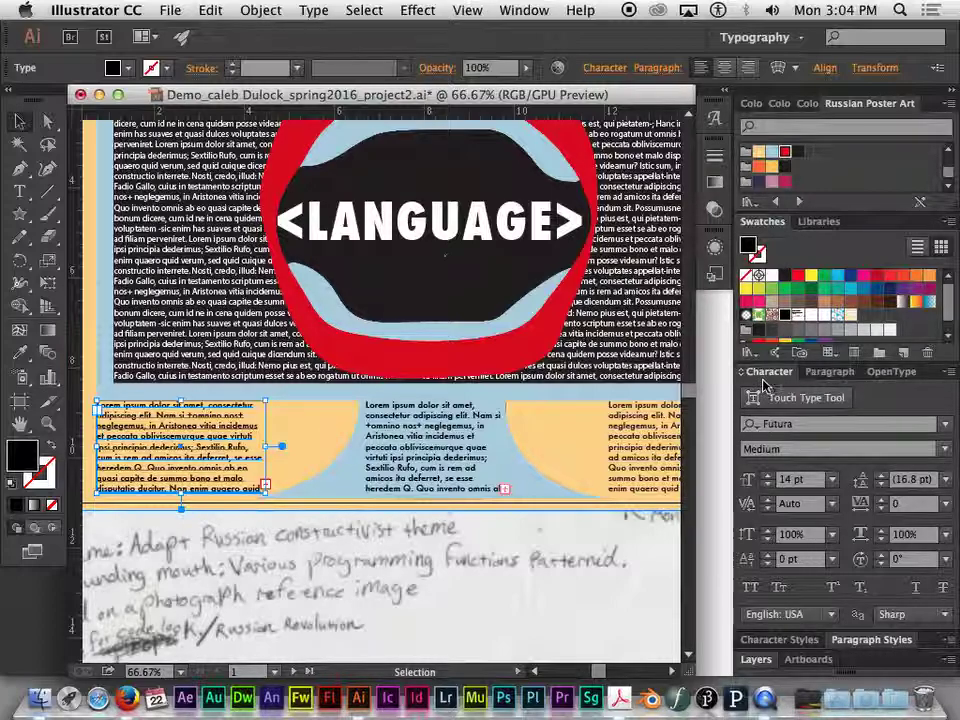
{"action": "left_click", "coordinate": [829, 372]}
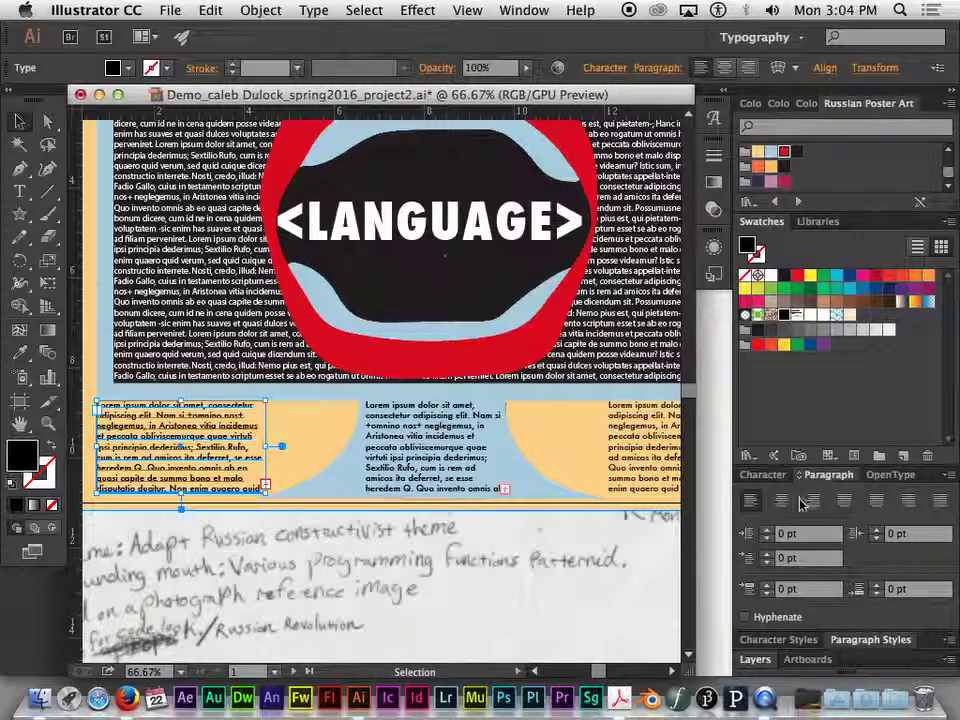
{"action": "left_click", "coordinate": [845, 501]}
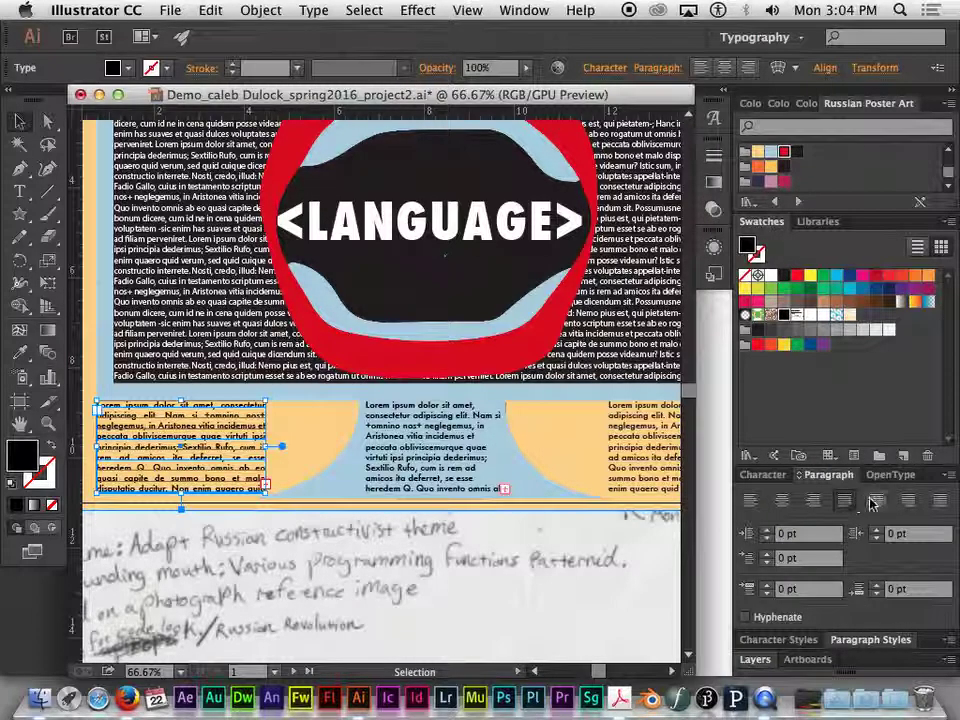
{"action": "left_click", "coordinate": [938, 501]}
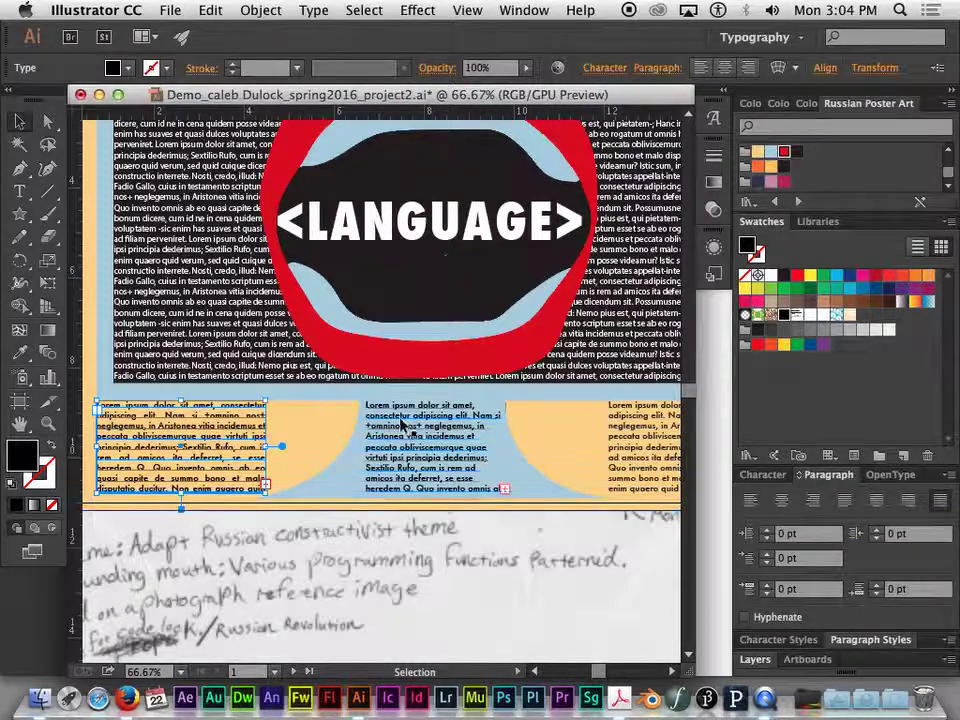
{"action": "left_click", "coordinate": [400, 425]}
{"action": "left_click", "coordinate": [938, 501]}
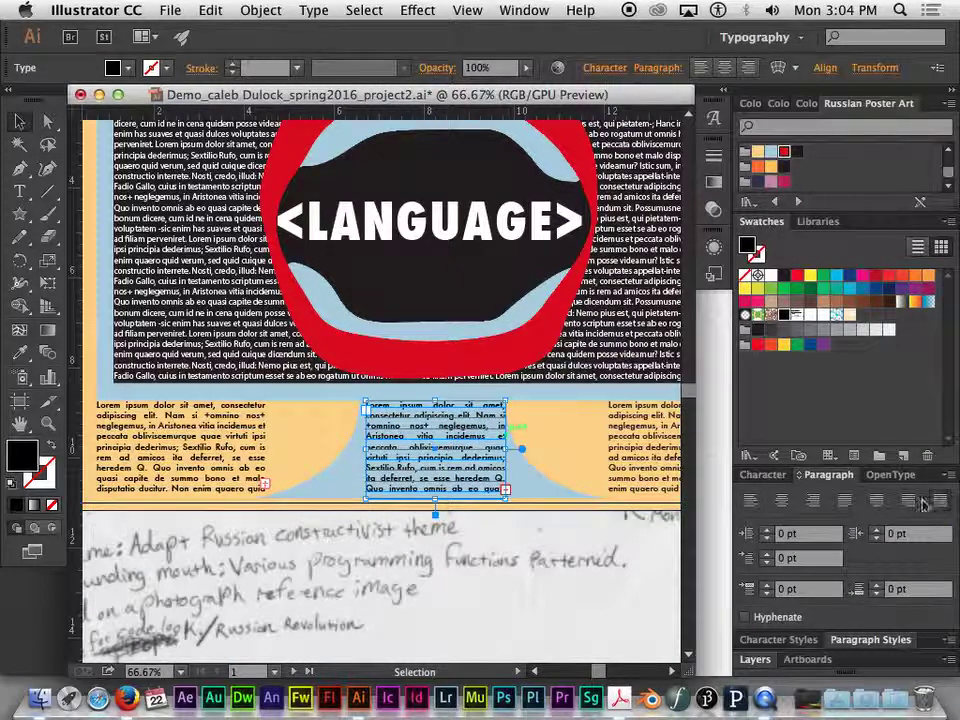
{"action": "left_click", "coordinate": [652, 452]}
{"action": "left_click", "coordinate": [943, 501]}
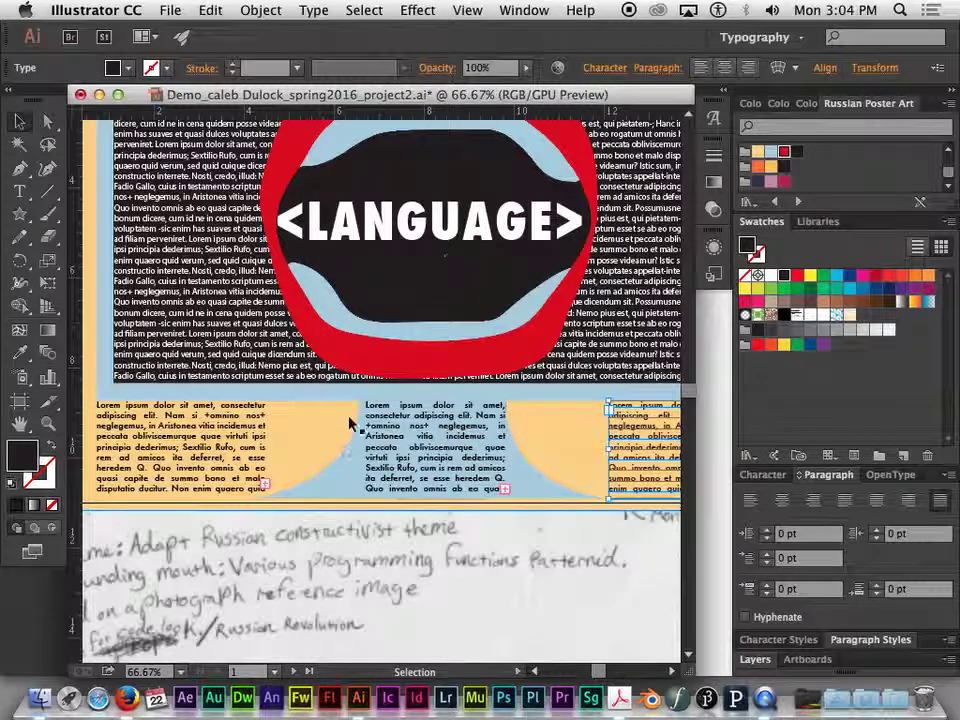
{"action": "key", "text": "space"}
{"action": "left_click_drag", "start_coordinate": [579, 437], "coordinate": [579, 467]}
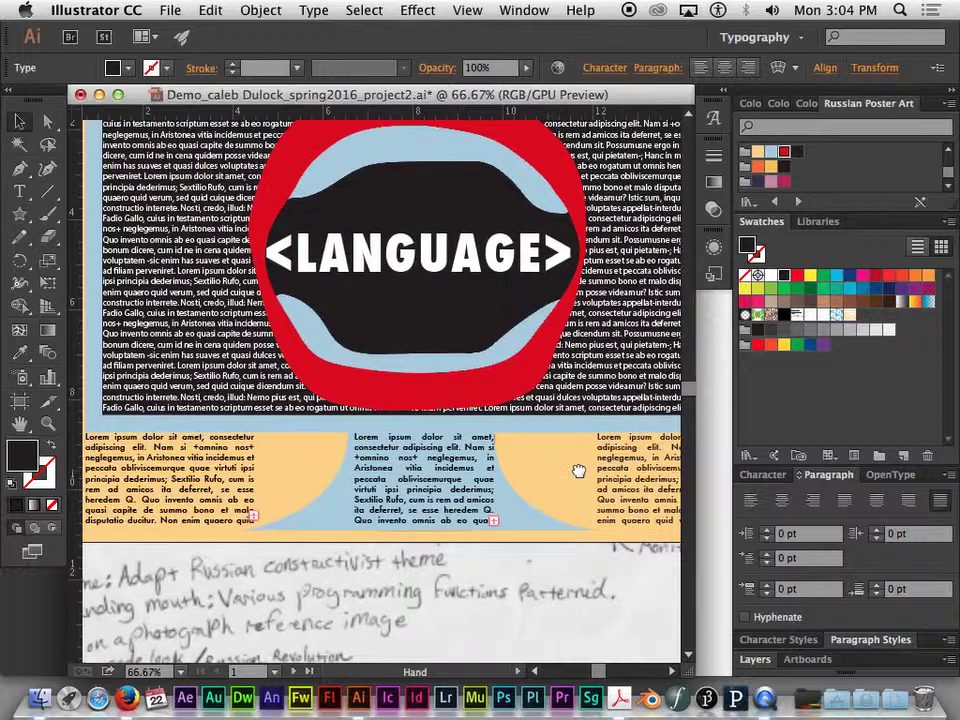
{"action": "key", "text": "super+minus"}
{"action": "mouse_move", "coordinate": [512, 420]}
{"action": "left_mouse_down"}
{"action": "mouse_move", "coordinate": [480, 410]}
{"action": "mouse_move", "coordinate": [472, 462]}
{"action": "left_mouse_up"}
{"action": "left_click", "coordinate": [565, 550]}
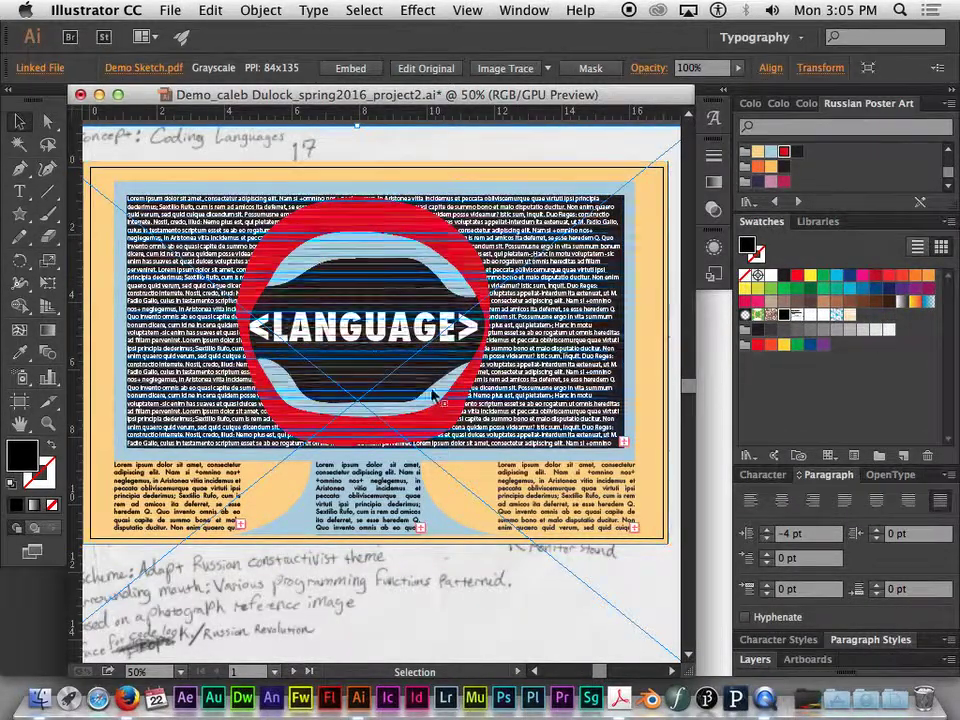
{"action": "left_click", "coordinate": [418, 332]}
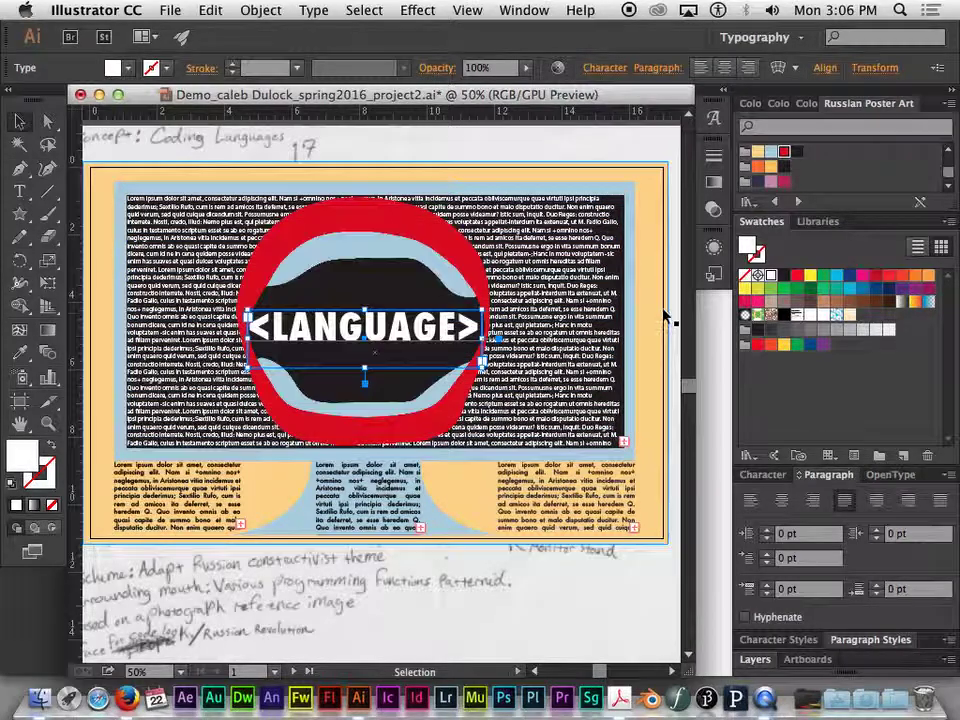
Draw an area type frame in the upper middle of the blank second artboard with the Type tool.
{"action": "left_click_drag", "start_coordinate": [656, 311], "coordinate": [531, 330]}
{"action": "key", "text": "super+minus"}
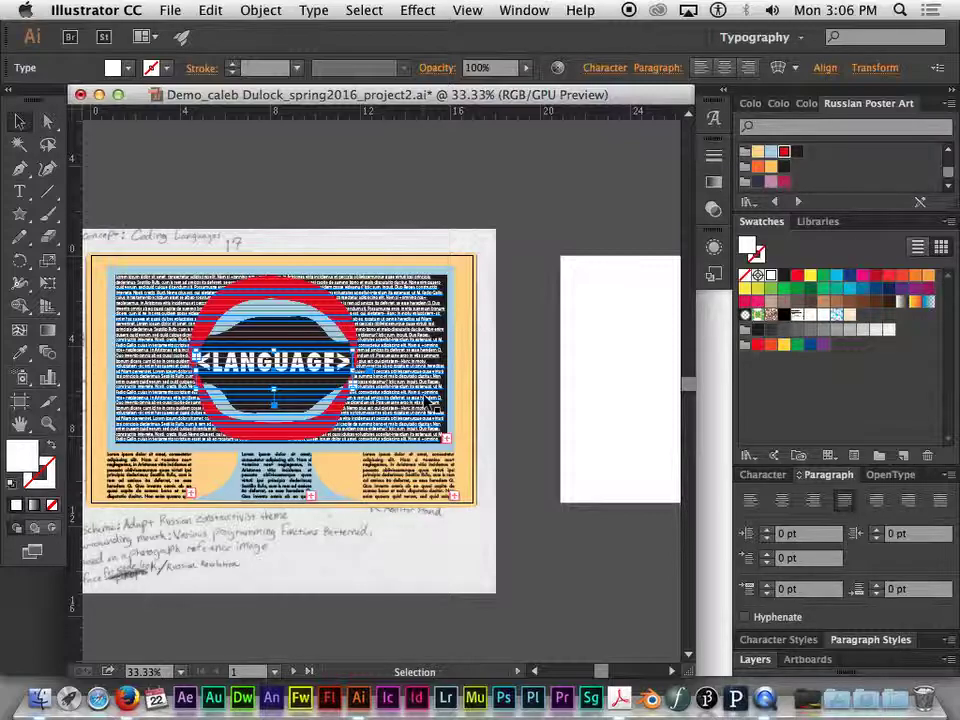
{"action": "key", "text": "Escape"}
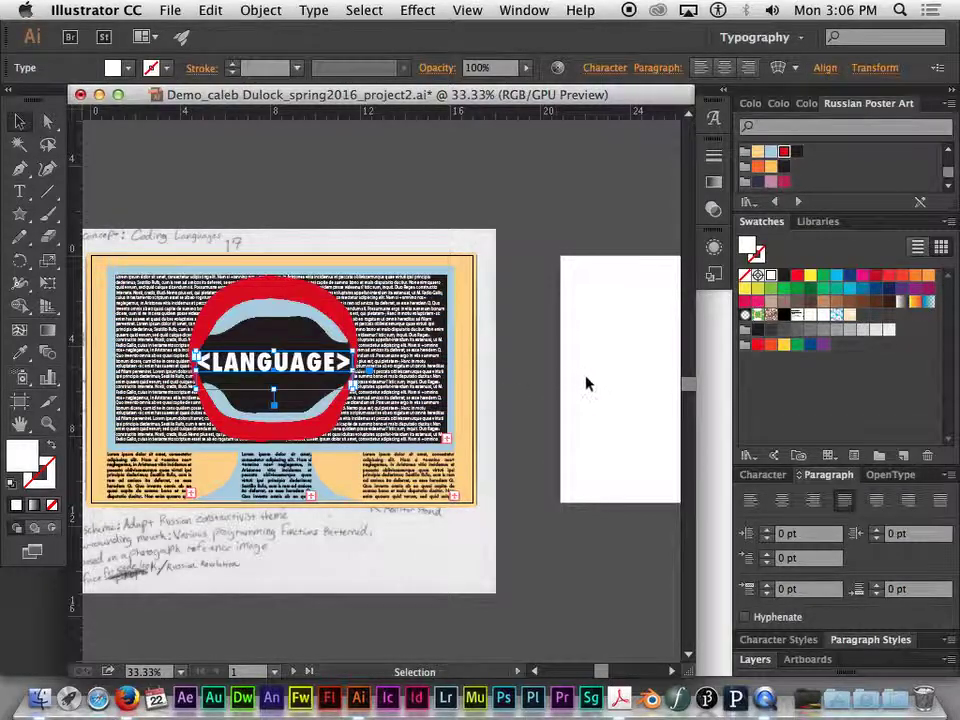
{"action": "key", "text": "space"}
{"action": "left_click_drag", "start_coordinate": [604, 362], "coordinate": [215, 342]}
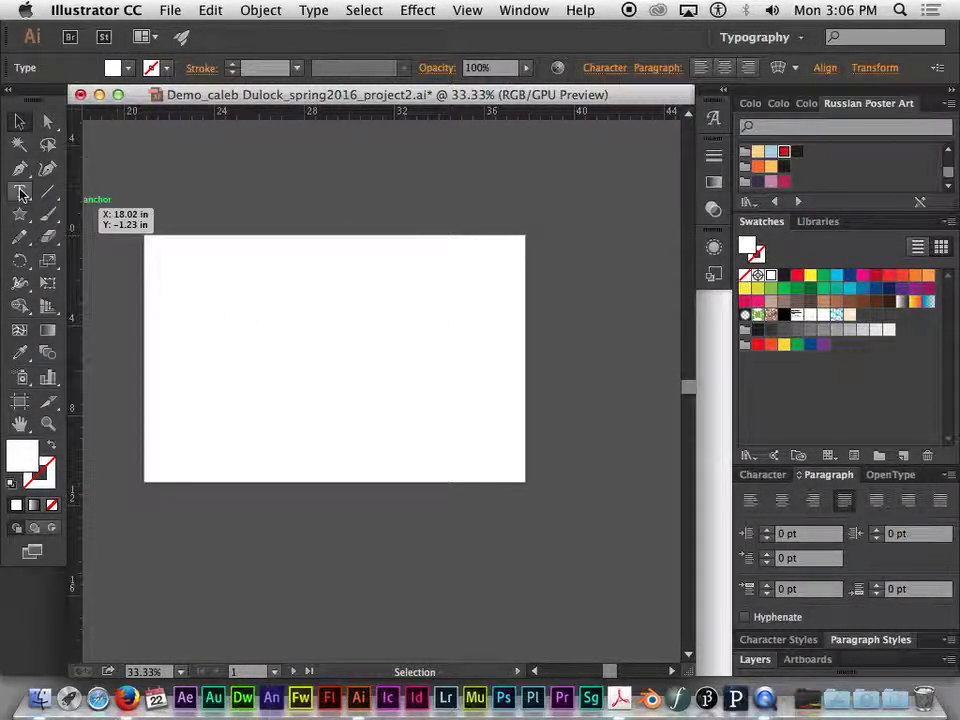
{"action": "key", "text": "t"}
{"action": "left_click_drag", "start_coordinate": [251, 285], "coordinate": [397, 372]}
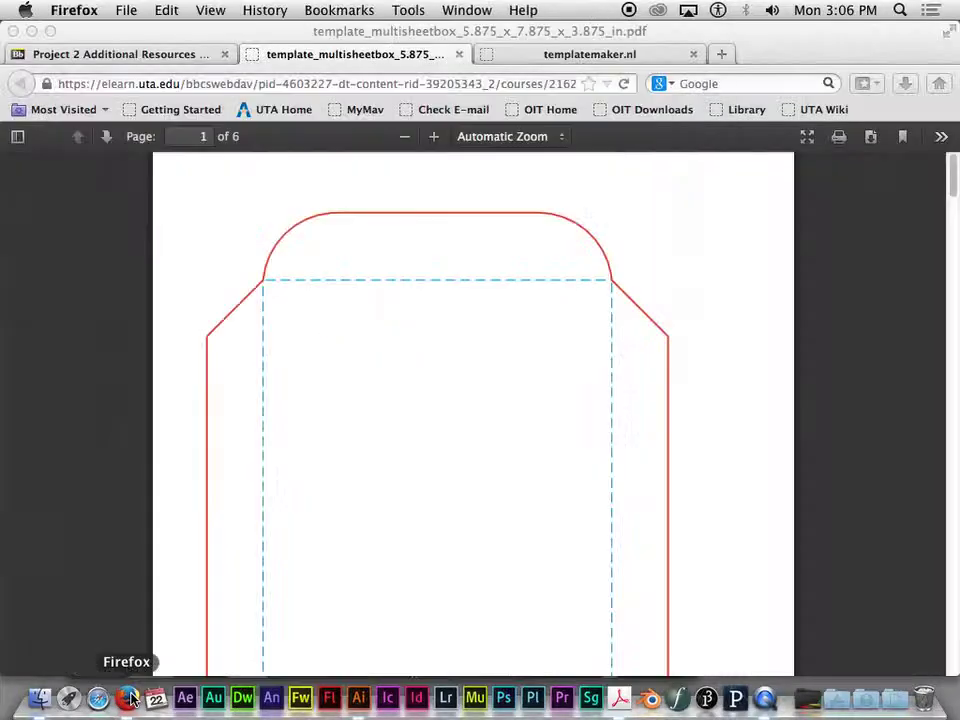
Switch to Firefox and copy the whole code passage under "DEMO Pattern text" on the Project 2 Additional Resources page.
{"action": "left_click", "coordinate": [128, 700]}
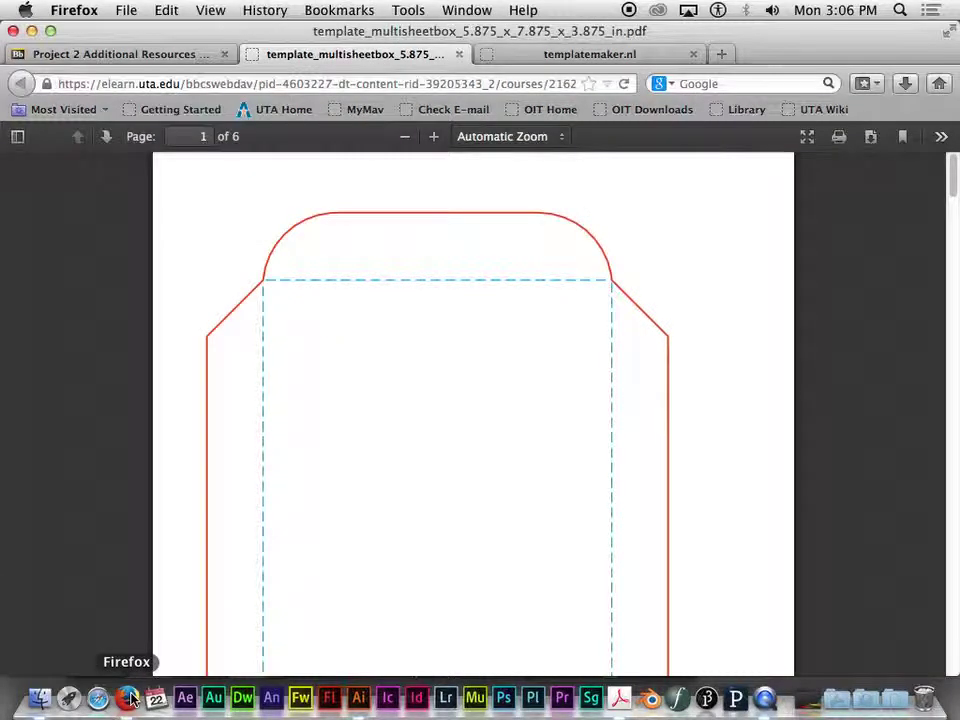
{"action": "left_click", "coordinate": [124, 56]}
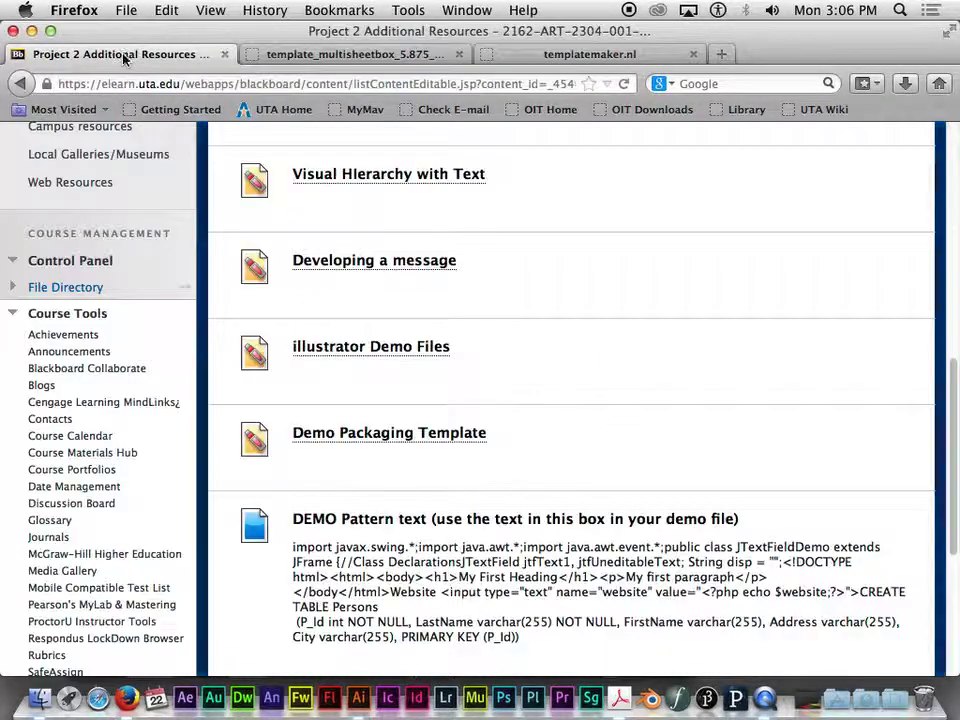
{"action": "scroll", "coordinate": [517, 302], "scroll_direction": "down", "scroll_amount": 3}
{"action": "scroll", "coordinate": [519, 301], "scroll_direction": "up", "scroll_amount": 4}
{"action": "scroll", "coordinate": [519, 301], "scroll_direction": "up", "scroll_amount": 5}
{"action": "scroll", "coordinate": [527, 303], "scroll_direction": "down", "scroll_amount": 6}
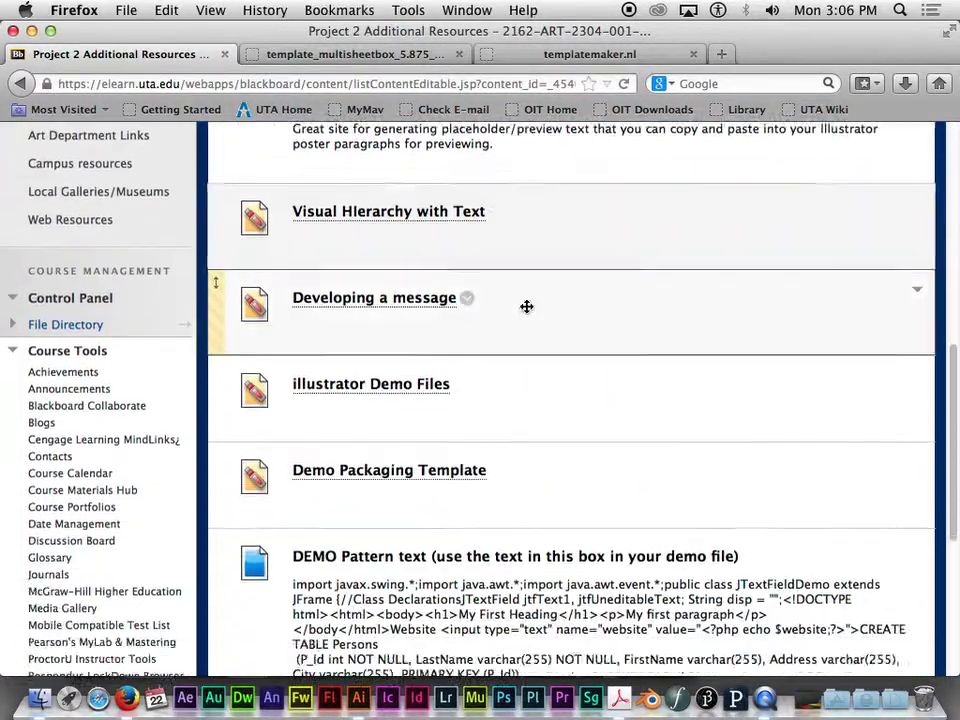
{"action": "scroll", "coordinate": [527, 305], "scroll_direction": "down", "scroll_amount": 5}
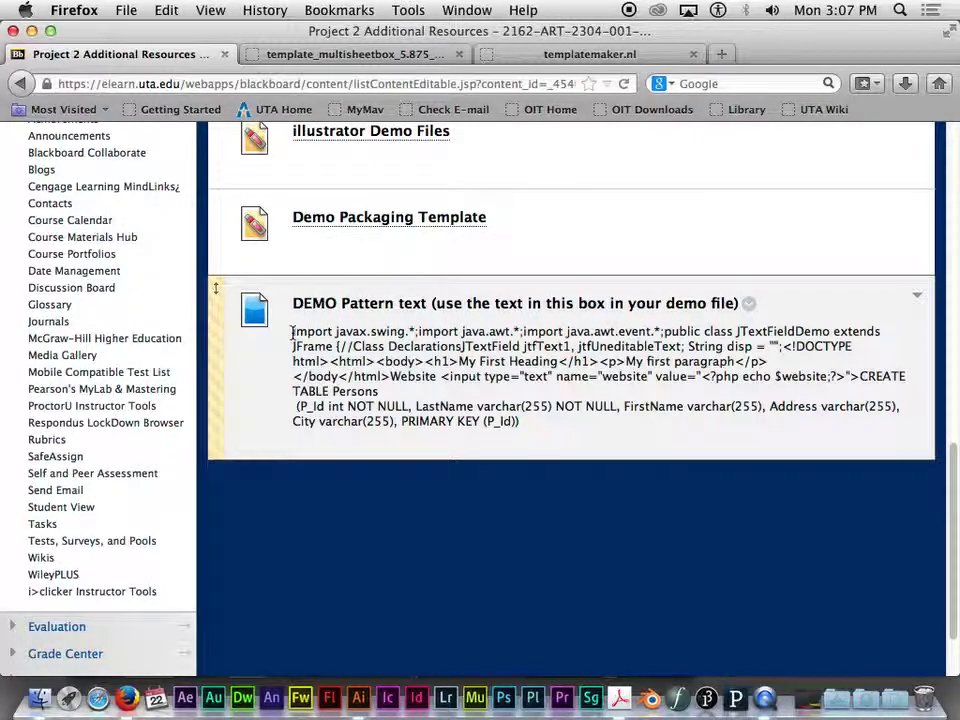
{"action": "left_click_drag", "start_coordinate": [292, 331], "coordinate": [527, 421]}
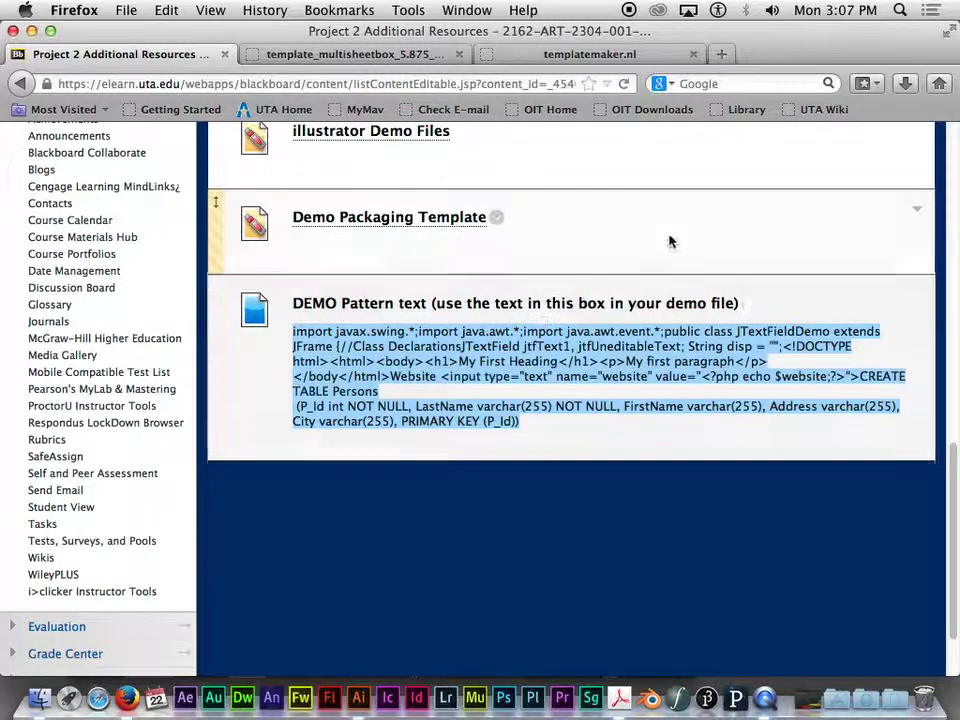
Switch back to Illustrator and paste the copied code text into the empty type frame on the second artboard.
{"action": "left_click", "coordinate": [357, 705]}
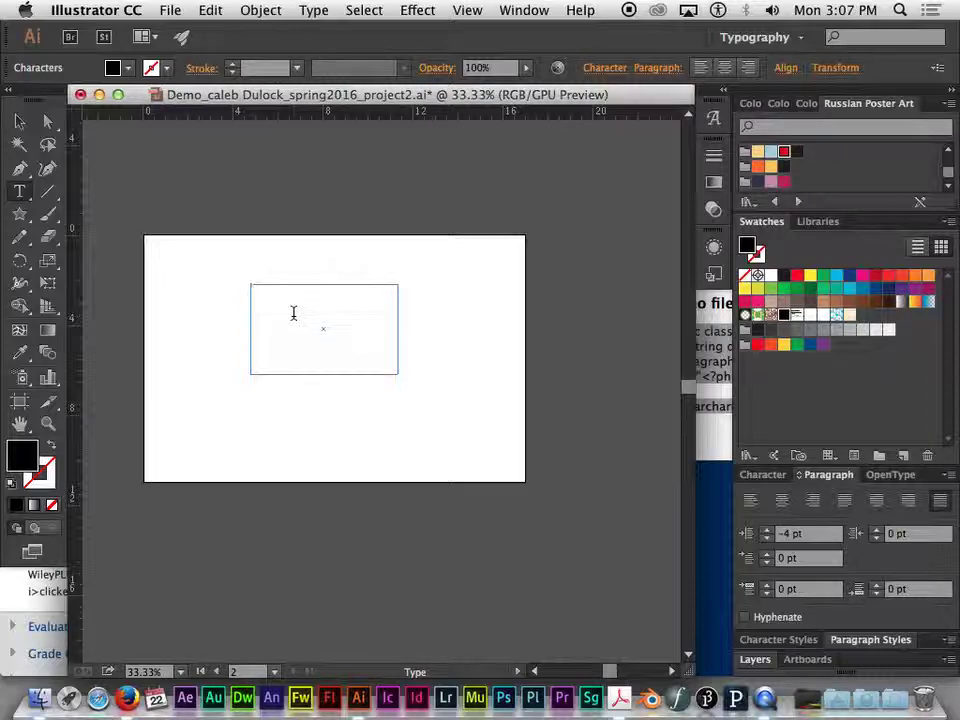
{"action": "key", "text": "Escape"}
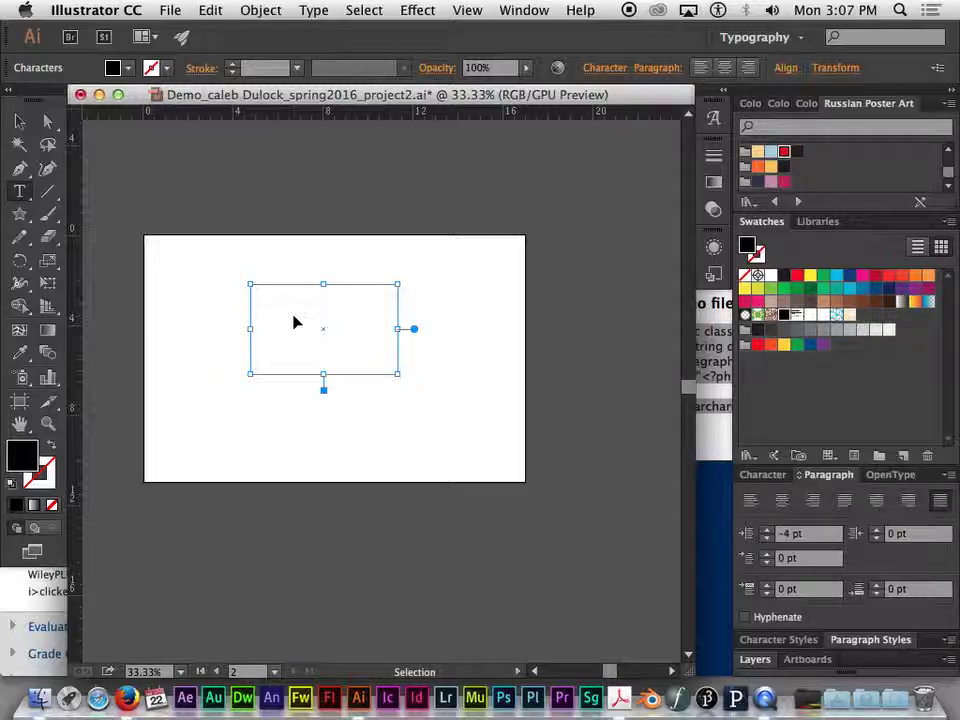
{"action": "left_click", "coordinate": [296, 322]}
{"action": "key", "text": "super+v"}
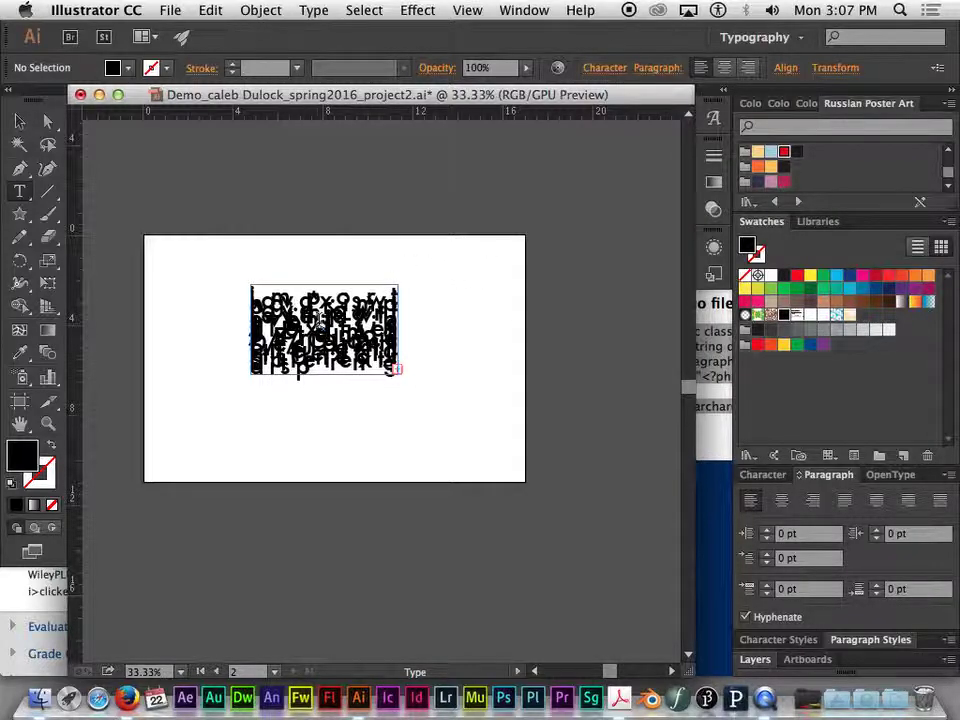
Set the leading of all the pasted code text to Auto and its font size to 17 pt.
{"action": "key", "text": "ctrl+a"}
{"action": "left_click", "coordinate": [762, 474]}
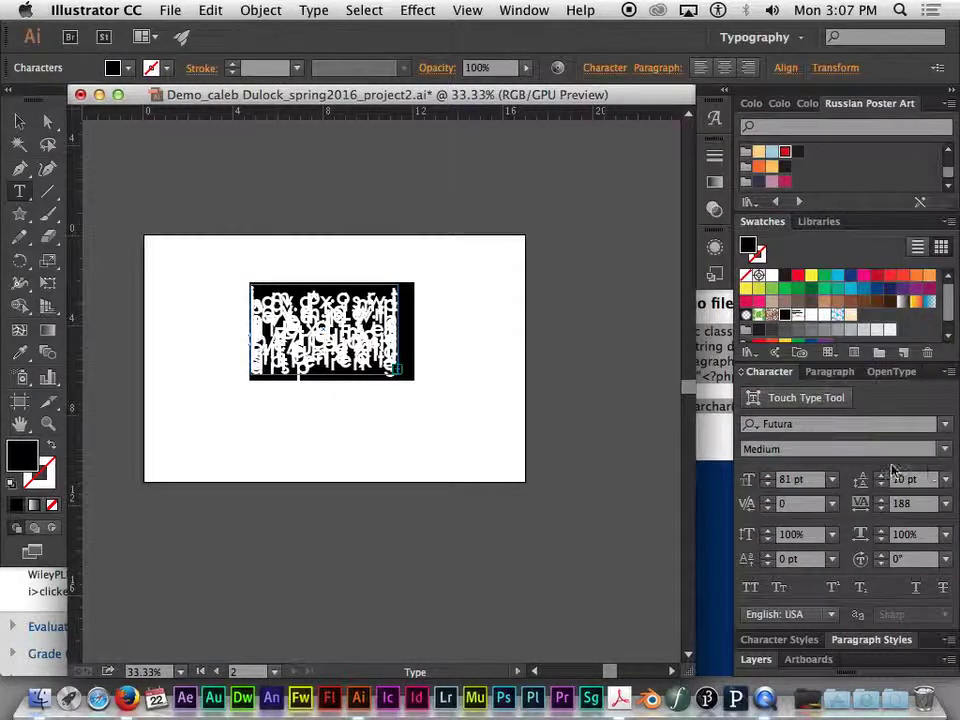
{"action": "left_click", "coordinate": [946, 480]}
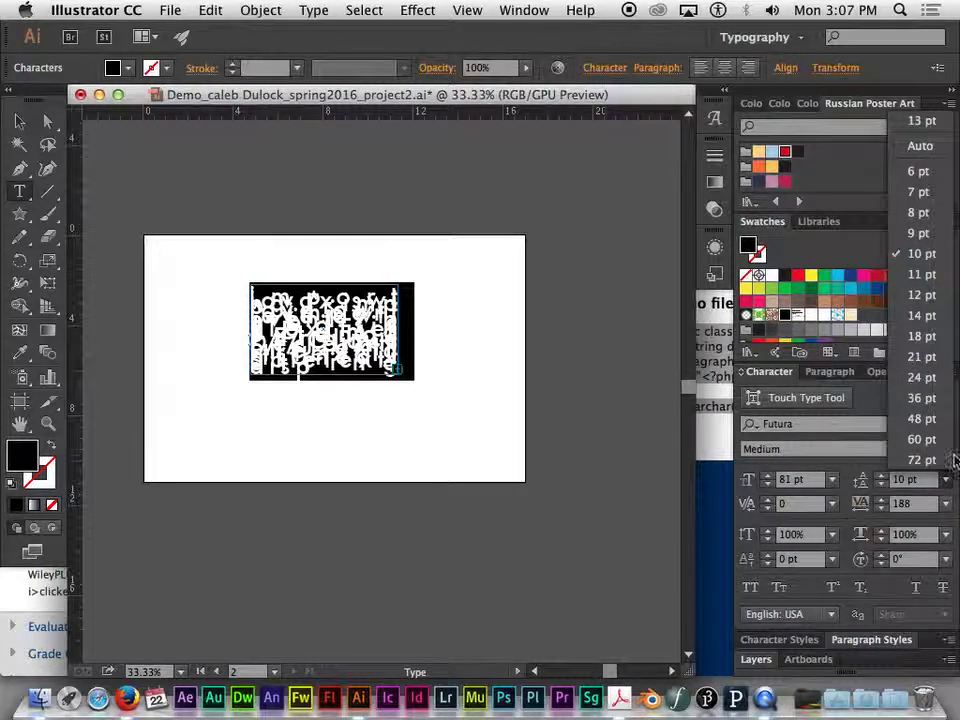
{"action": "left_click", "coordinate": [920, 146]}
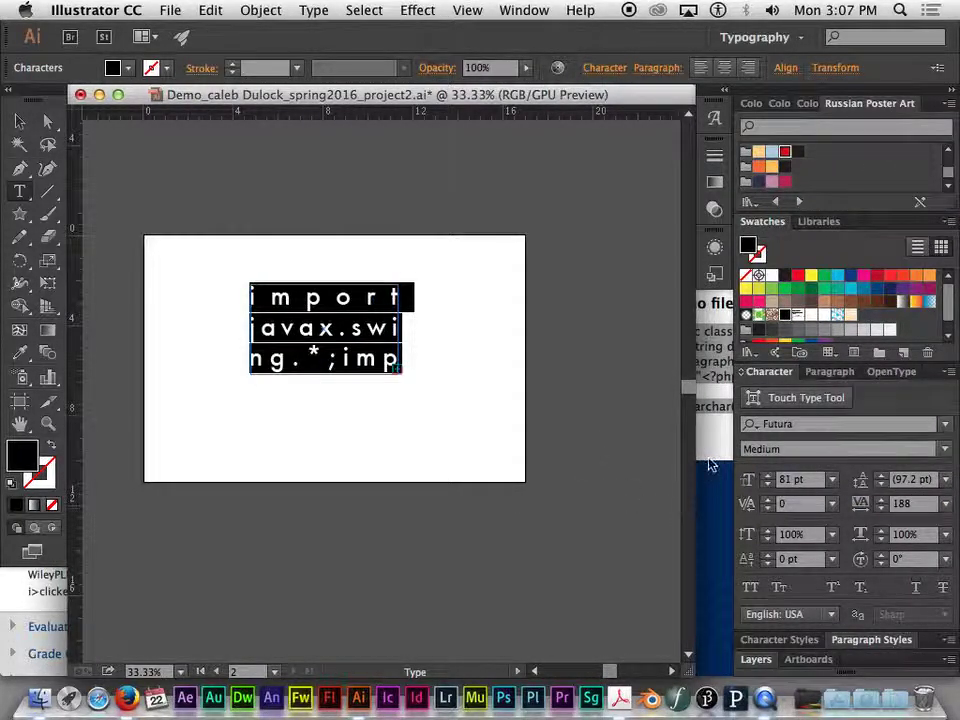
{"action": "left_click", "coordinate": [768, 485]}
{"action": "left_click_drag", "start_coordinate": [770, 486], "coordinate": [770, 485]}
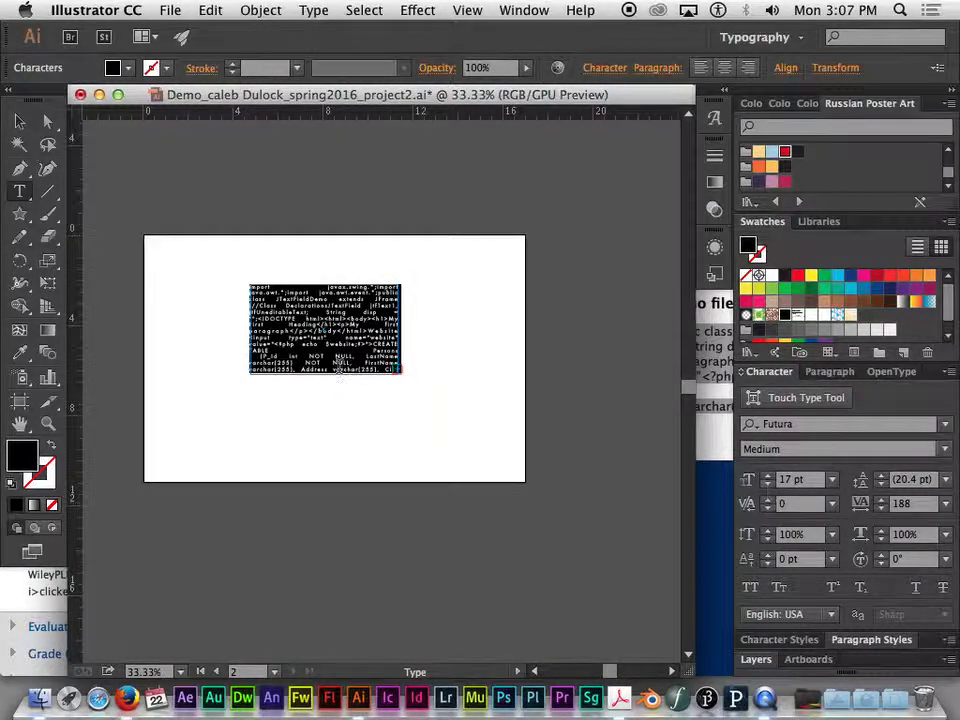
Widen the code text frame and reduce its height until it closely fits all of the text.
{"action": "left_click", "coordinate": [19, 121]}
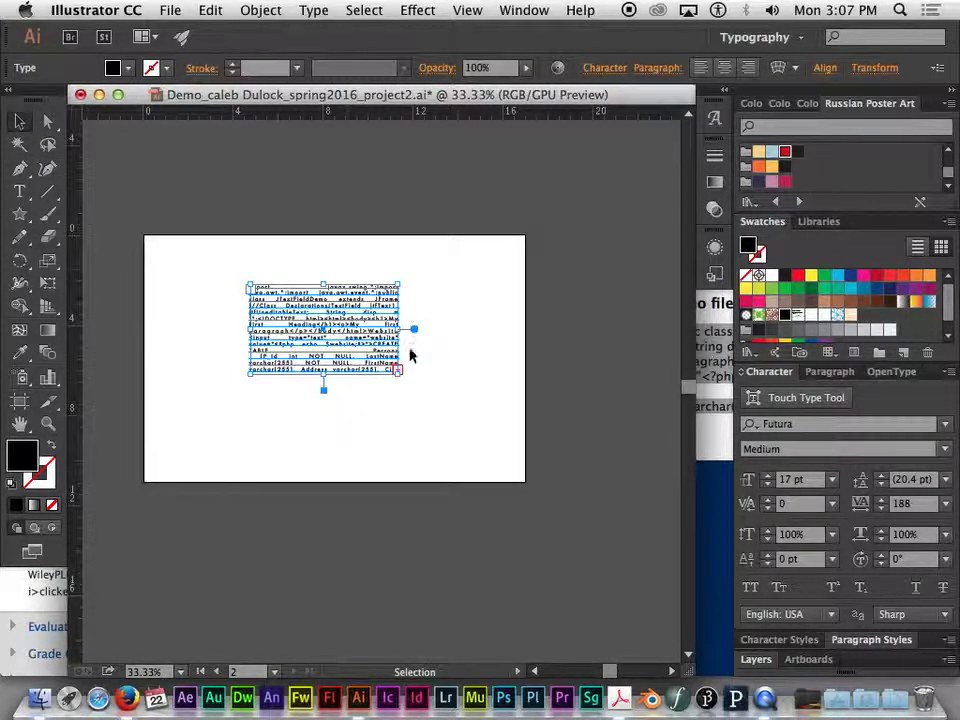
{"action": "left_click_drag", "start_coordinate": [397, 371], "coordinate": [437, 362]}
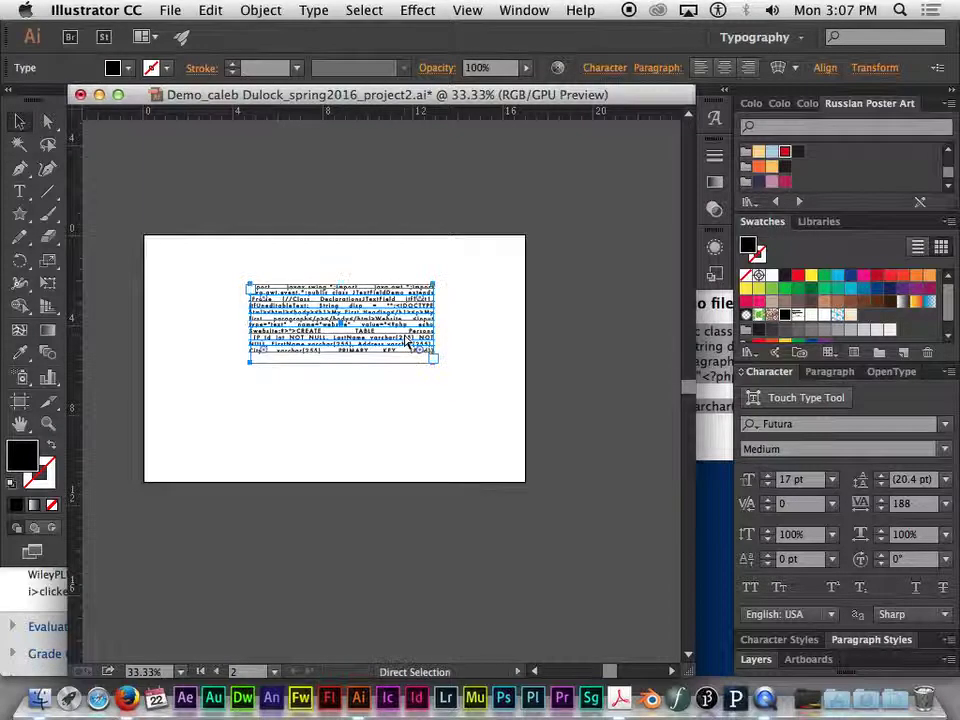
{"action": "key", "text": "super+equal"}
{"action": "left_click_drag", "start_coordinate": [348, 394], "coordinate": [379, 461]}
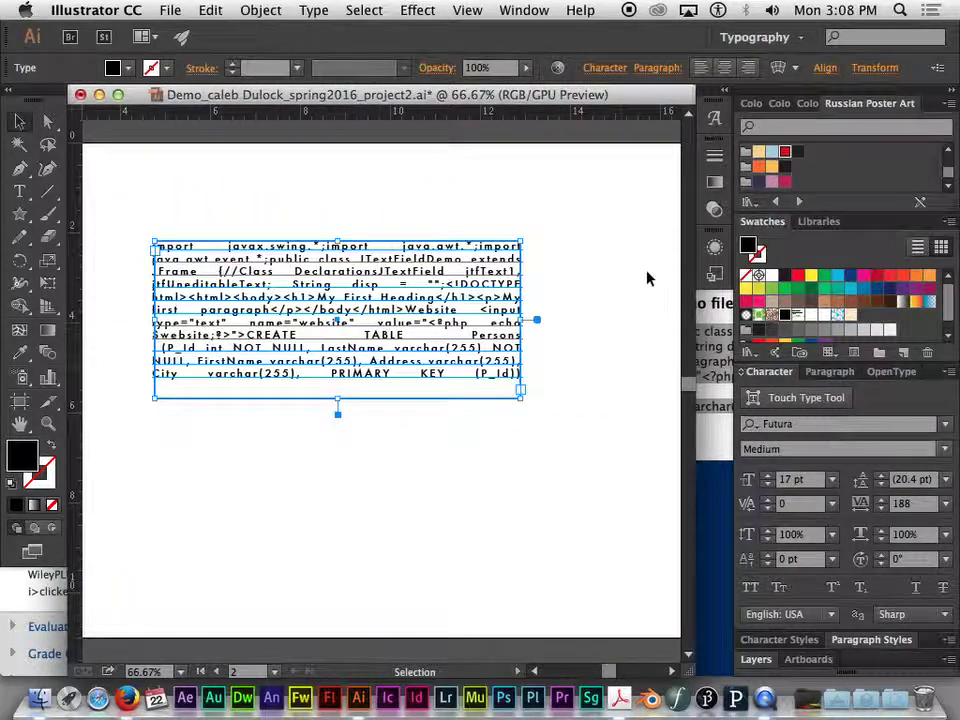
{"action": "left_click", "coordinate": [643, 296]}
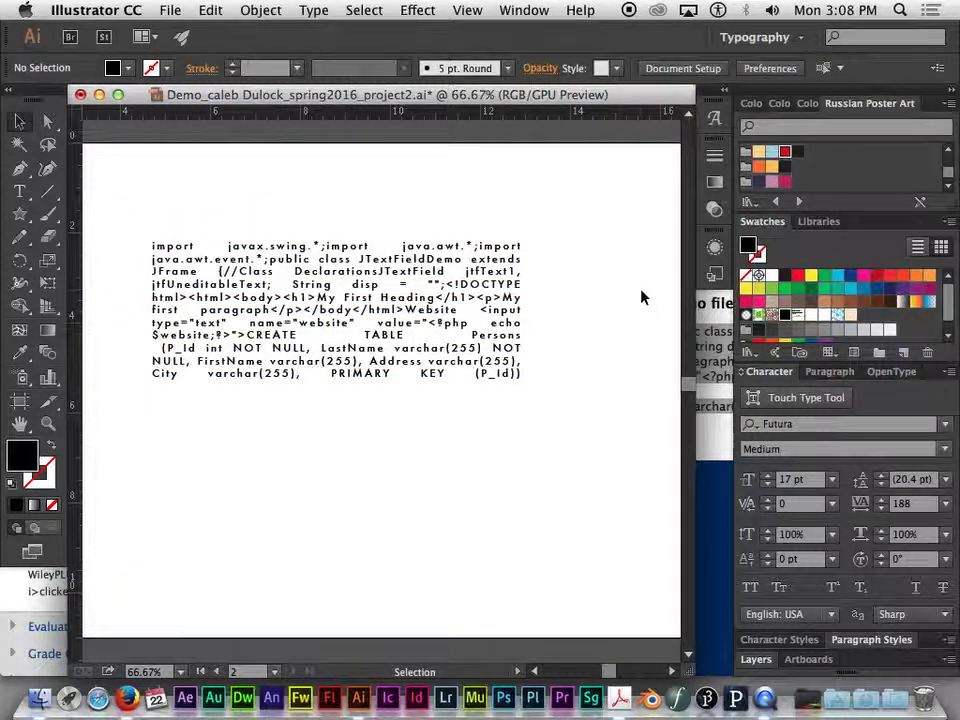
{"action": "left_click", "coordinate": [510, 377]}
{"action": "left_click_drag", "start_coordinate": [522, 399], "coordinate": [520, 390]}
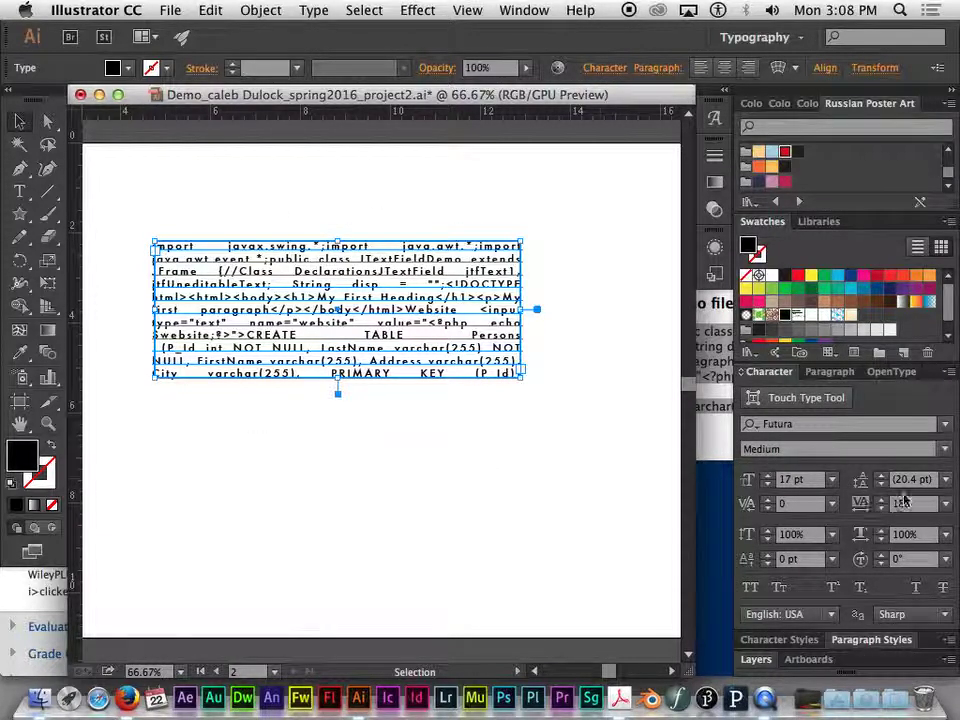
Center-align the code text paragraph on the second artboard.
{"action": "left_click", "coordinate": [829, 371]}
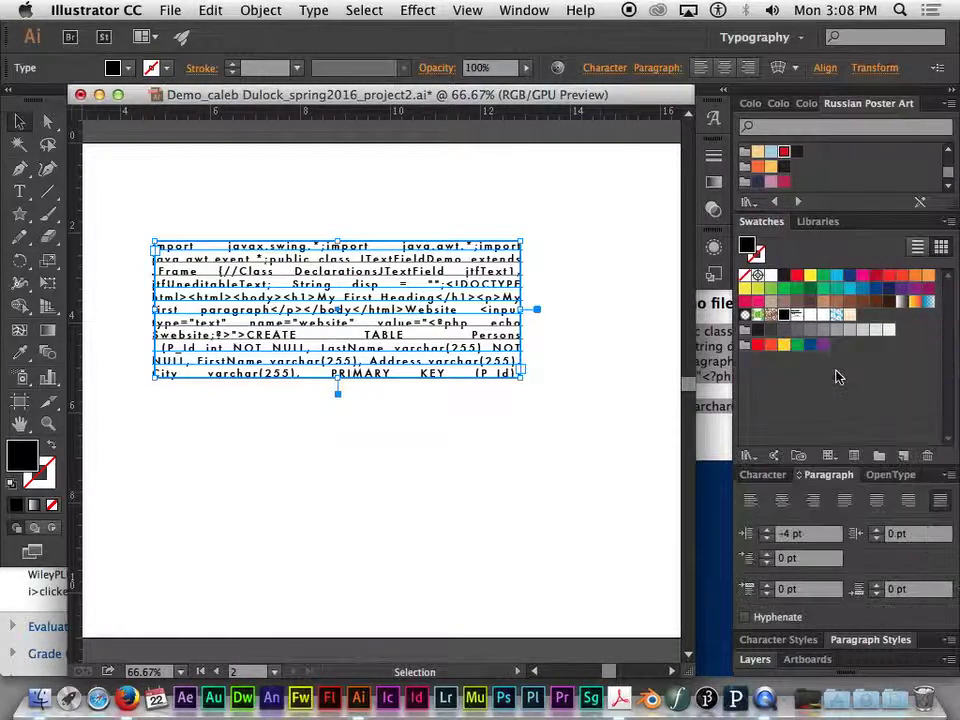
{"action": "left_click", "coordinate": [755, 507]}
{"action": "left_click", "coordinate": [783, 503]}
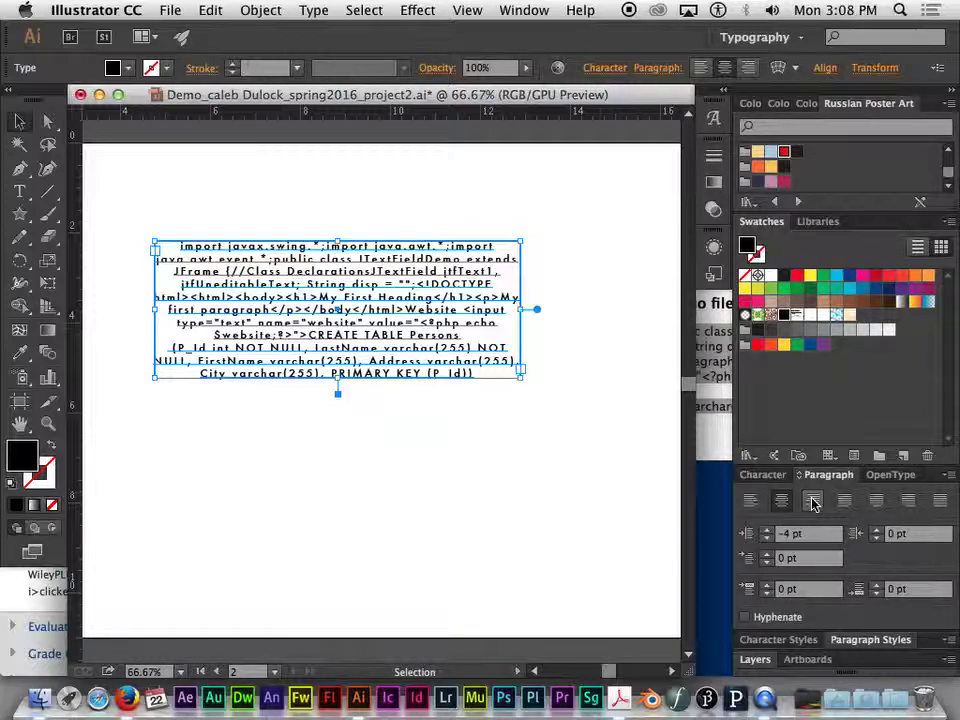
Change the code text's Futura font style to Condensed Medium.
{"action": "left_click", "coordinate": [772, 475]}
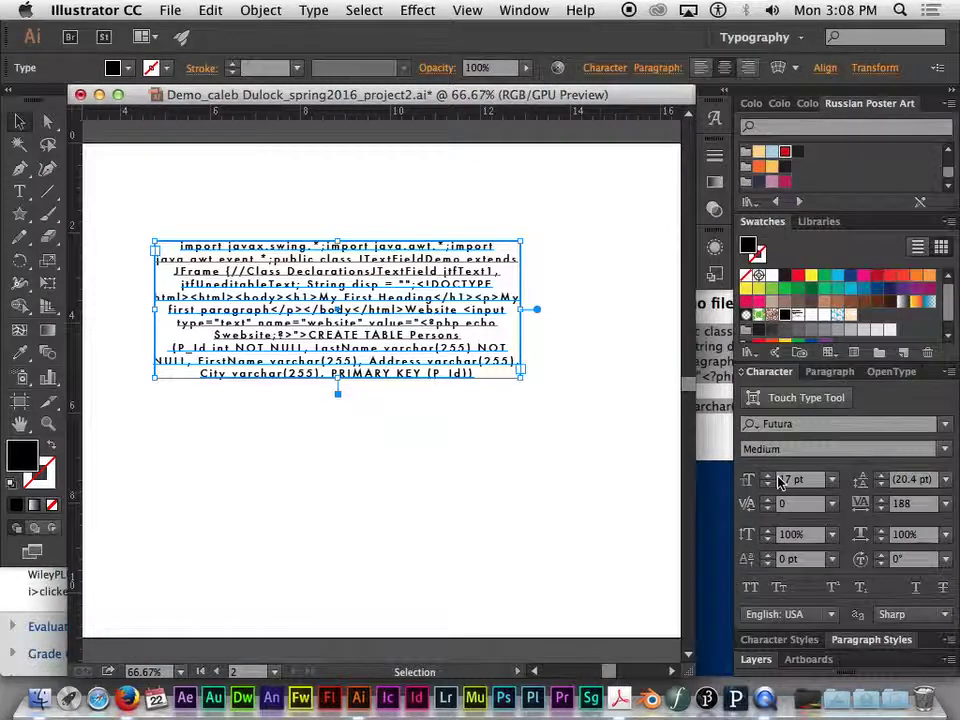
{"action": "left_click", "coordinate": [946, 450]}
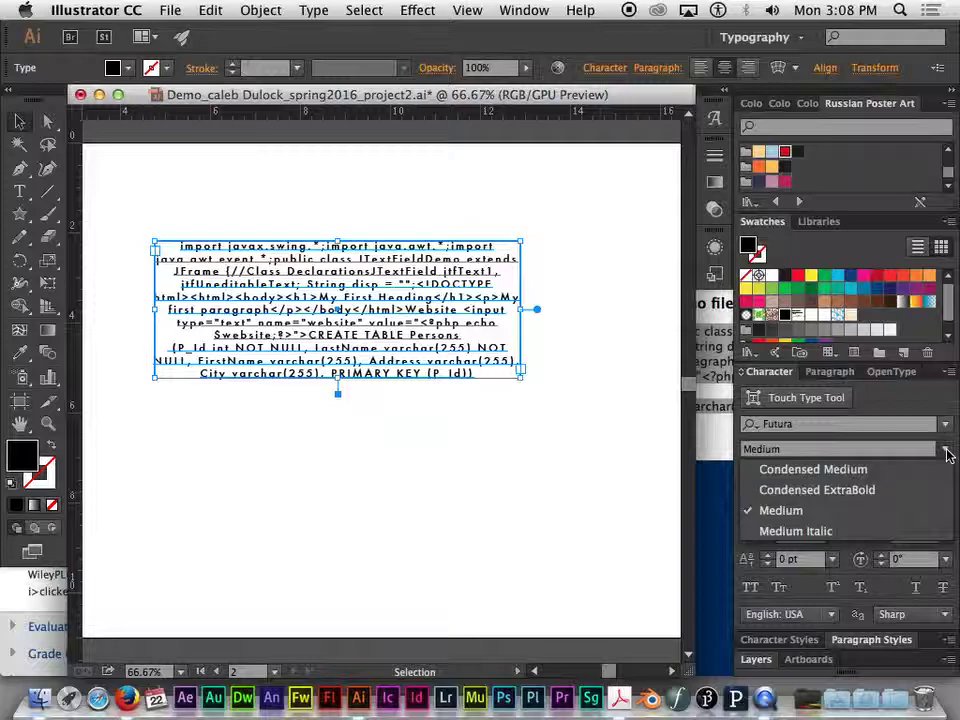
{"action": "left_click", "coordinate": [795, 470]}
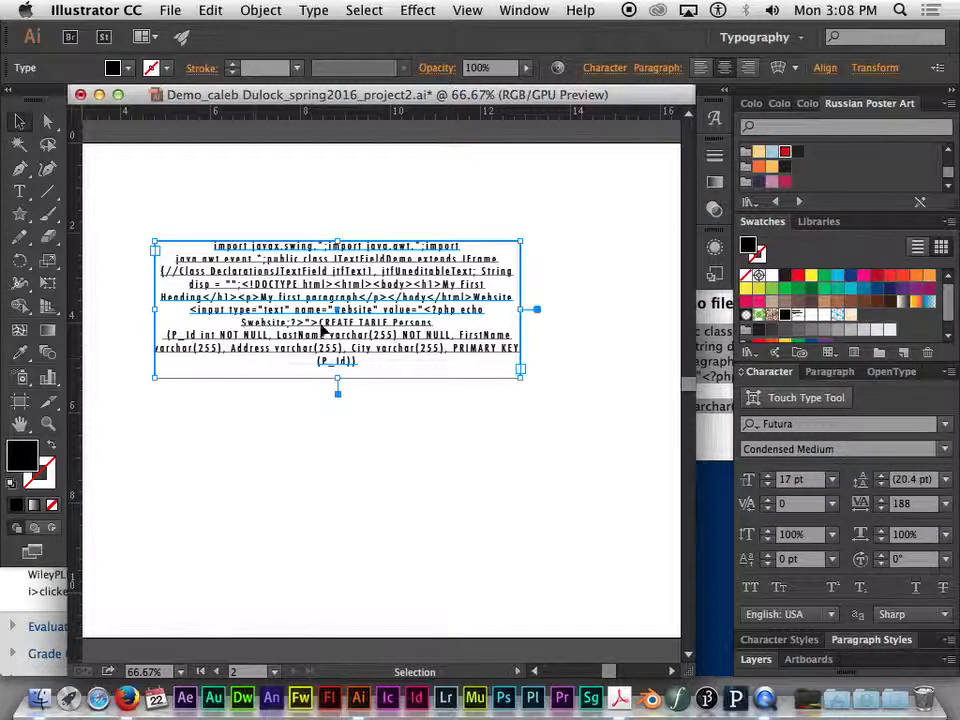
Justify all lines of the code text and narrow its frame from the right side.
{"action": "left_click", "coordinate": [829, 372]}
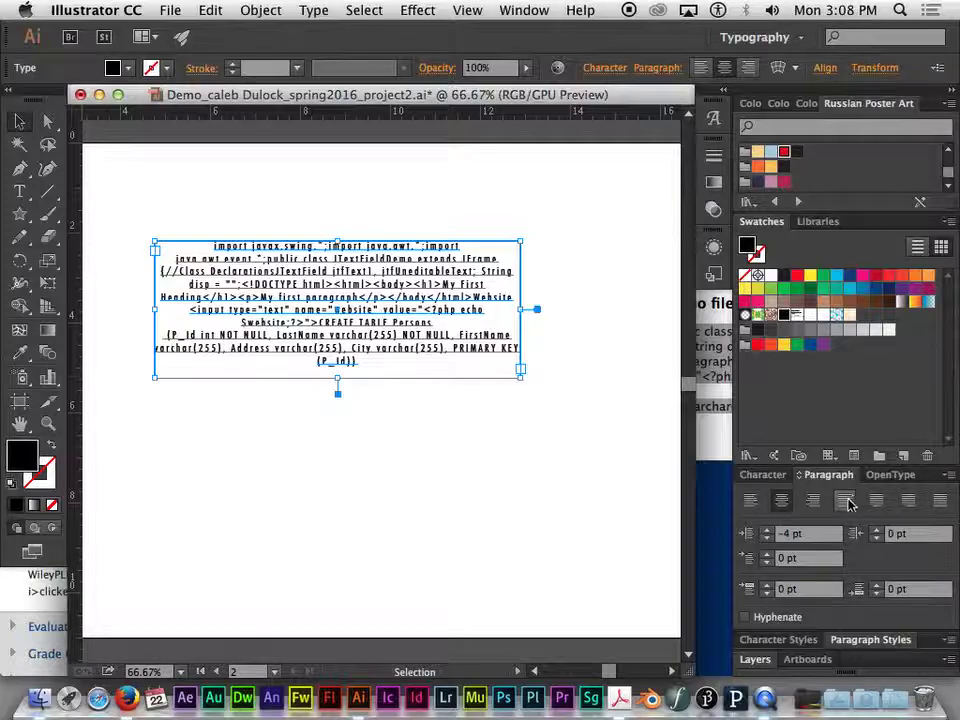
{"action": "left_click", "coordinate": [940, 502]}
{"action": "left_click_drag", "start_coordinate": [520, 311], "coordinate": [481, 315]}
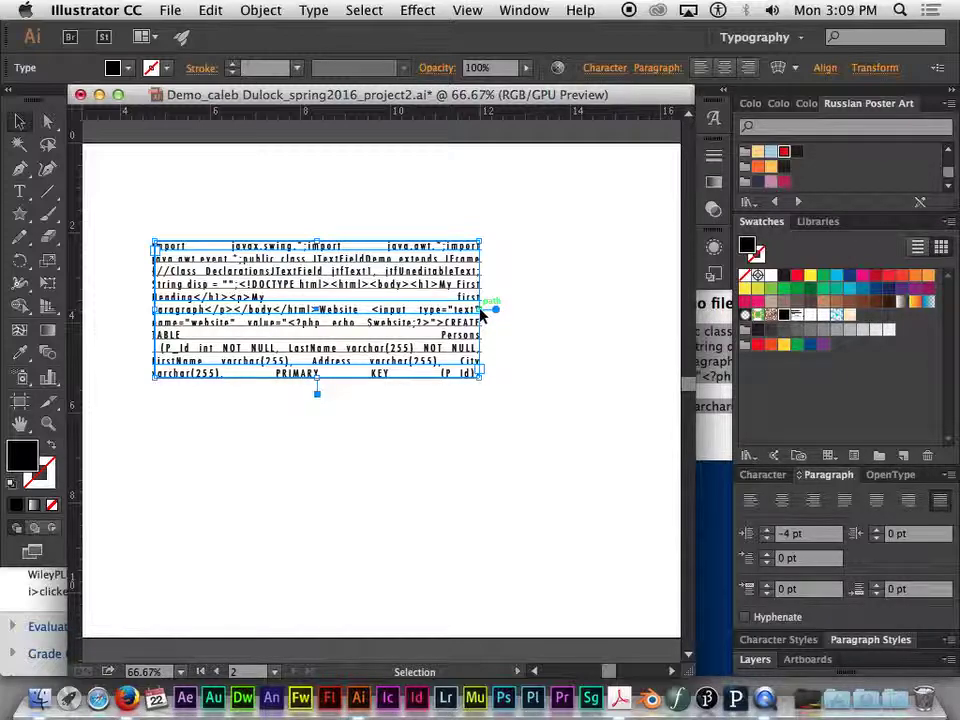
Try the other justified, right and left alignments on the code text paragraph.
{"action": "left_click", "coordinate": [907, 501]}
{"action": "left_click", "coordinate": [876, 503]}
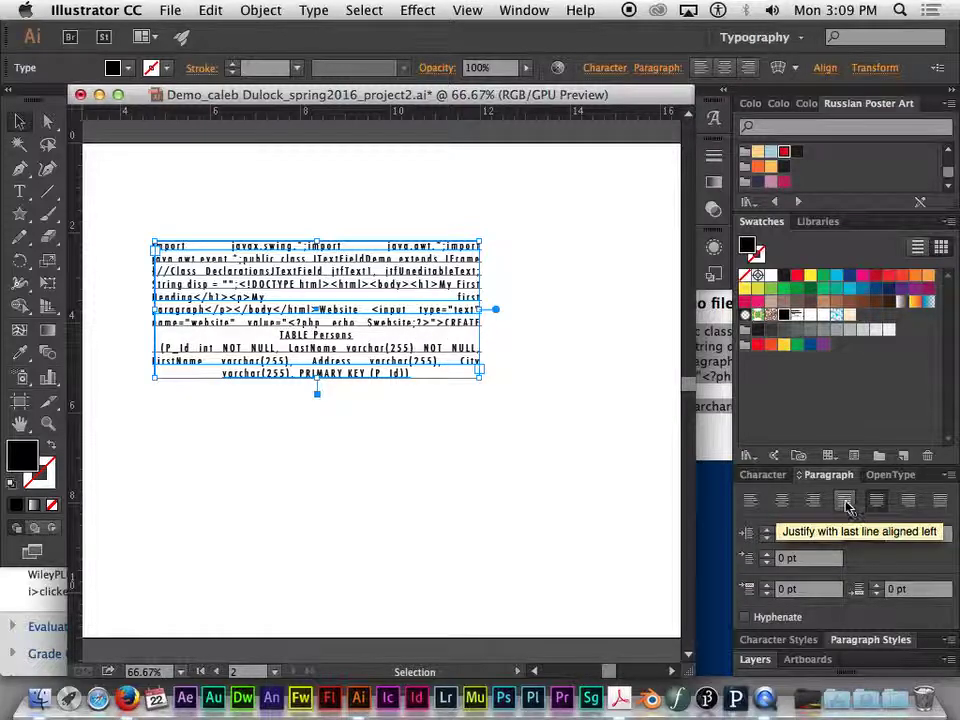
{"action": "left_click", "coordinate": [844, 502]}
{"action": "left_click", "coordinate": [813, 502]}
{"action": "left_click", "coordinate": [750, 502]}
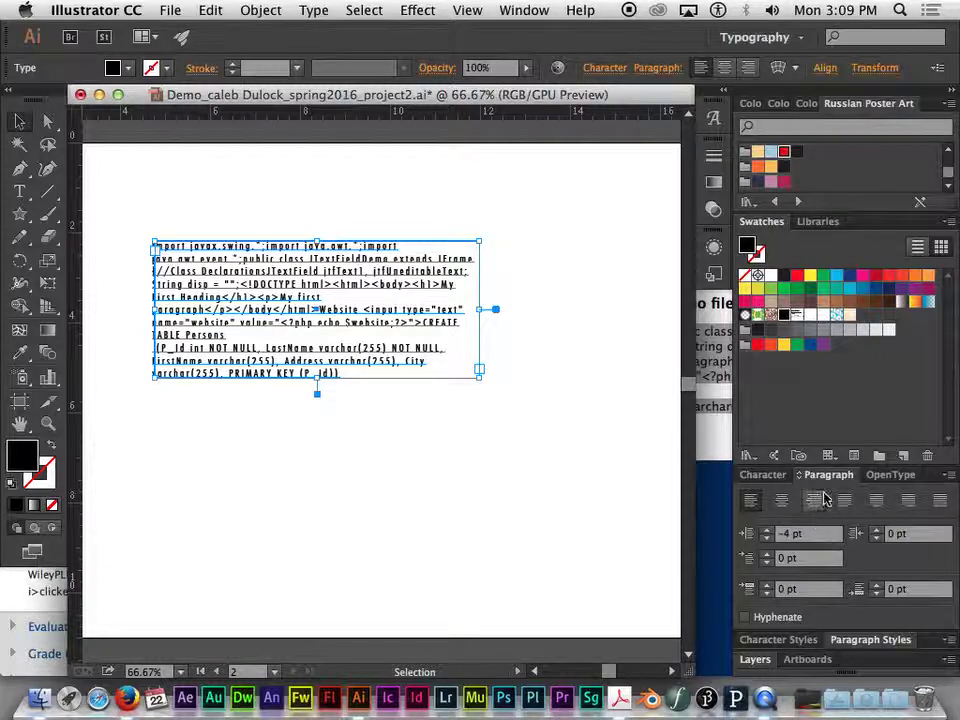
Turn on hyphenation for the code text paragraph.
{"action": "left_click", "coordinate": [743, 618]}
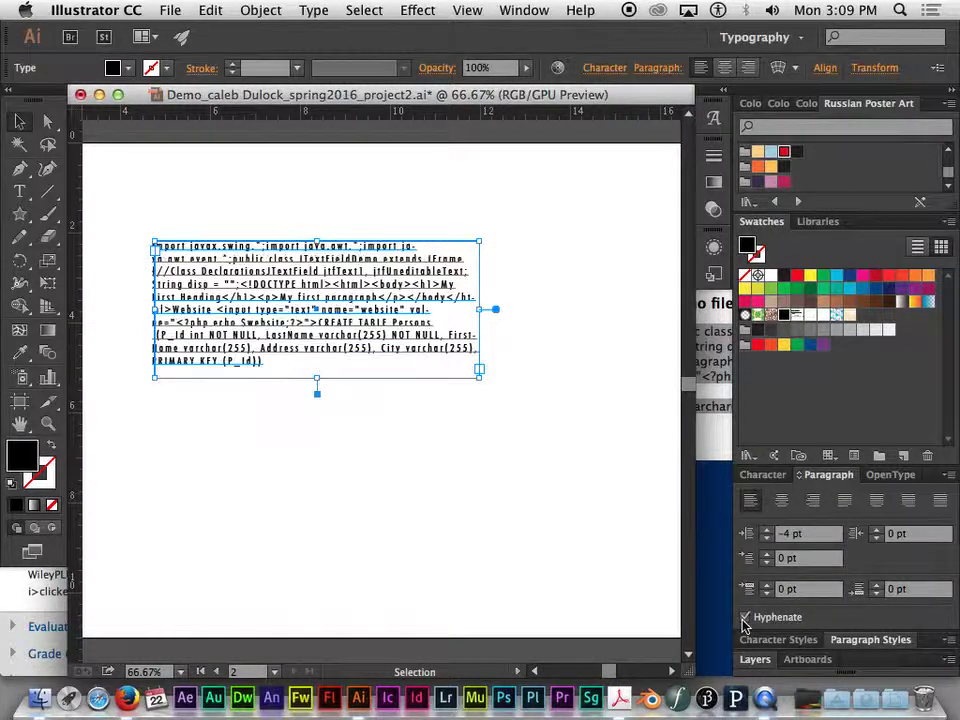
{"action": "left_click", "coordinate": [743, 618]}
{"action": "left_click", "coordinate": [743, 618]}
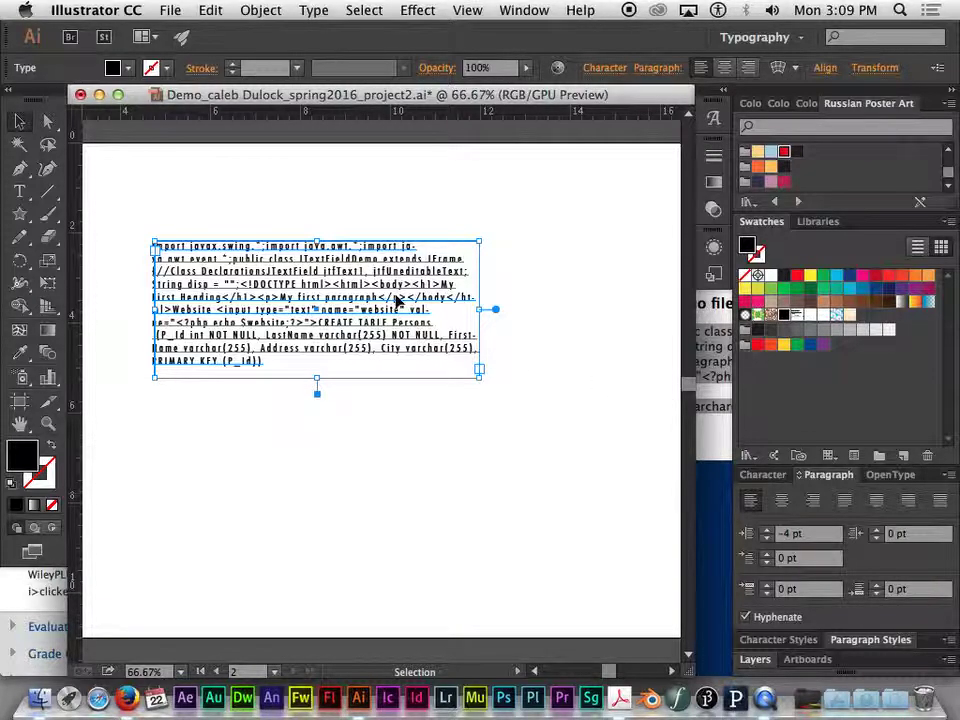
Narrow the code text frame further and justify all lines so the text fills its width.
{"action": "mouse_move", "coordinate": [480, 309]}
{"action": "left_mouse_down"}
{"action": "mouse_move", "coordinate": [452, 310]}
{"action": "mouse_move", "coordinate": [462, 309]}
{"action": "left_mouse_up"}
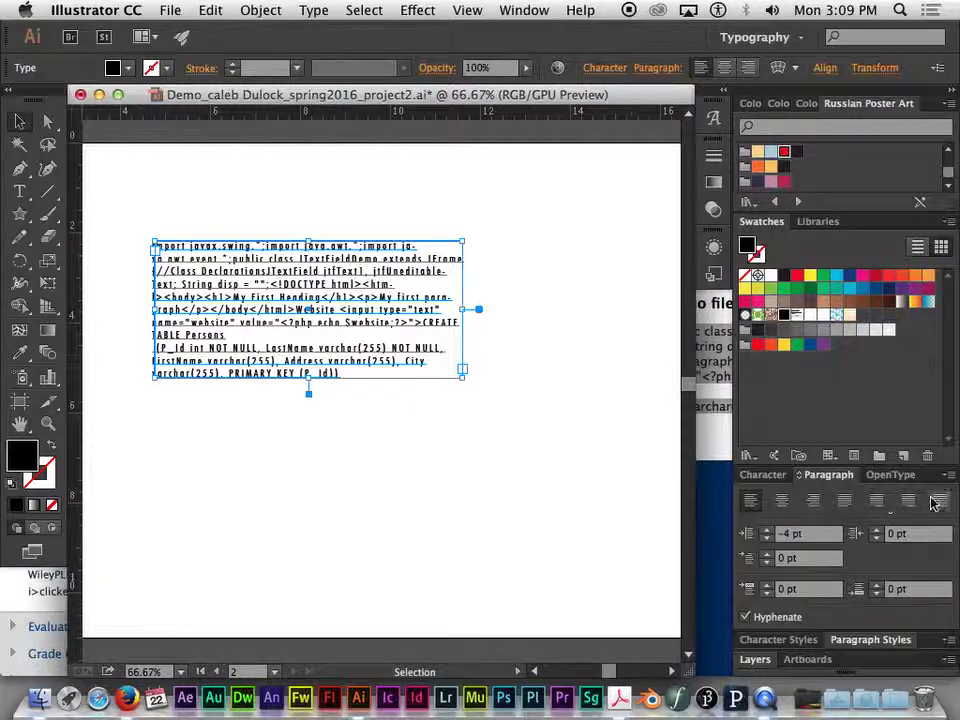
{"action": "left_click", "coordinate": [922, 500]}
{"action": "mouse_move", "coordinate": [465, 311]}
{"action": "left_mouse_down"}
{"action": "mouse_move", "coordinate": [473, 307]}
{"action": "mouse_move", "coordinate": [453, 309]}
{"action": "left_mouse_up"}
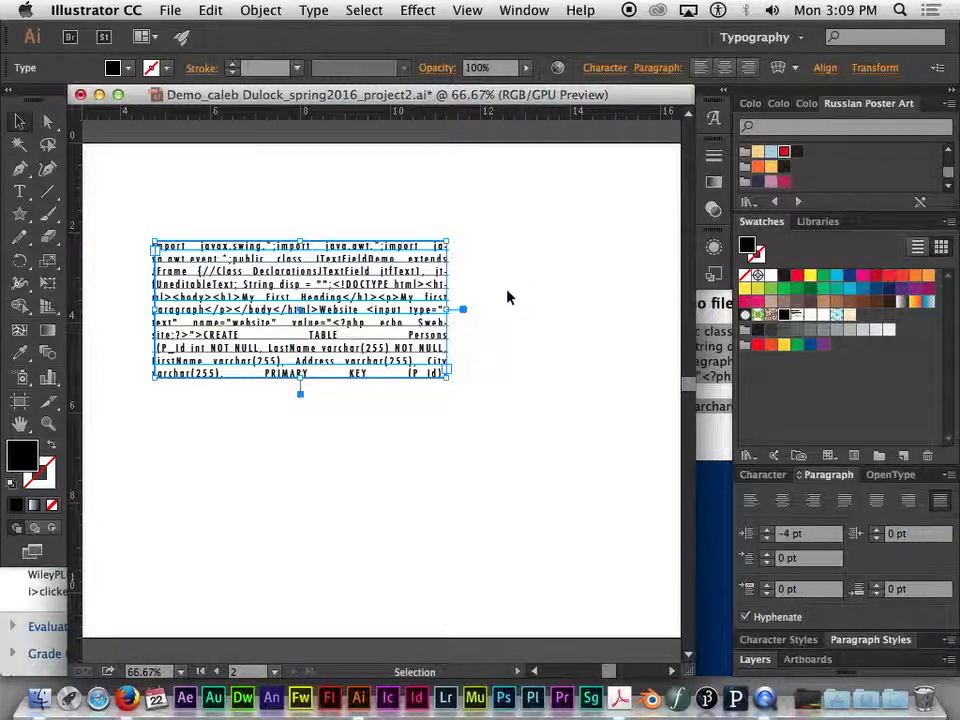
Examine the white text background behind the <LANGUAGE> graphic on the poster artboard.
{"action": "left_click", "coordinate": [484, 285]}
{"action": "left_click_drag", "start_coordinate": [298, 283], "coordinate": [423, 375]}
{"action": "mouse_move", "coordinate": [270, 285]}
{"action": "left_mouse_down"}
{"action": "mouse_move", "coordinate": [339, 277]}
{"action": "mouse_move", "coordinate": [274, 272]}
{"action": "left_mouse_up"}
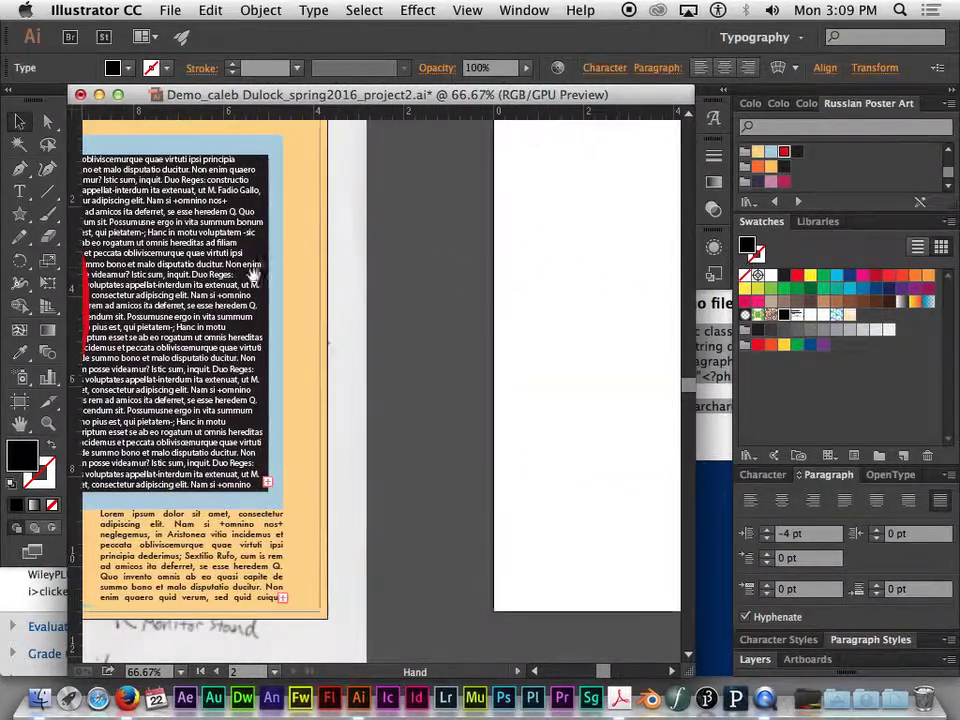
{"action": "left_click_drag", "start_coordinate": [371, 279], "coordinate": [673, 313]}
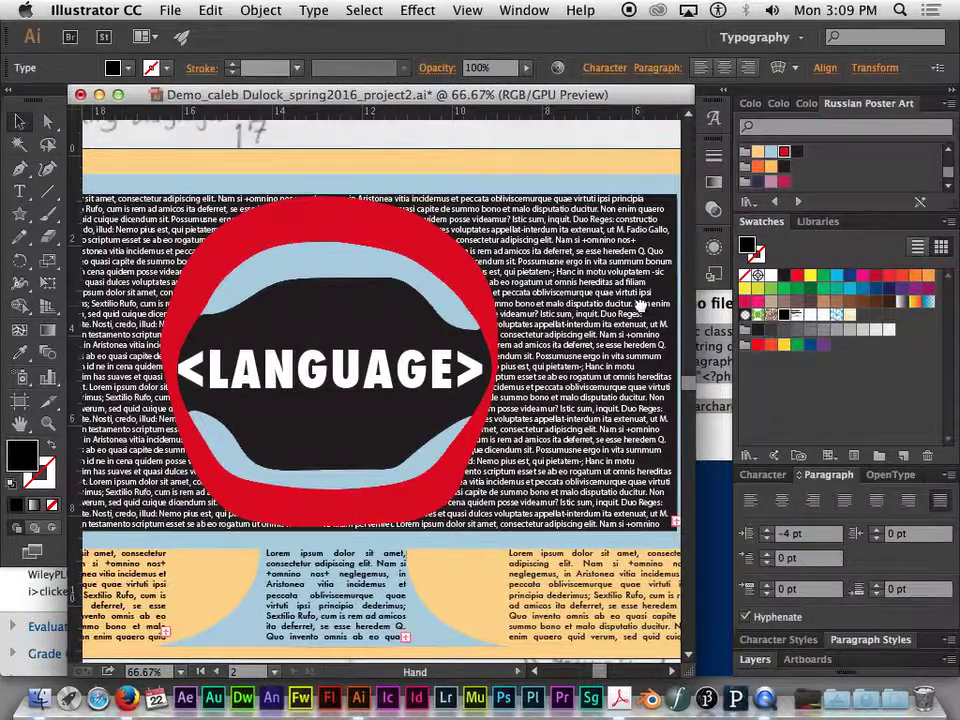
{"action": "left_click", "coordinate": [600, 258]}
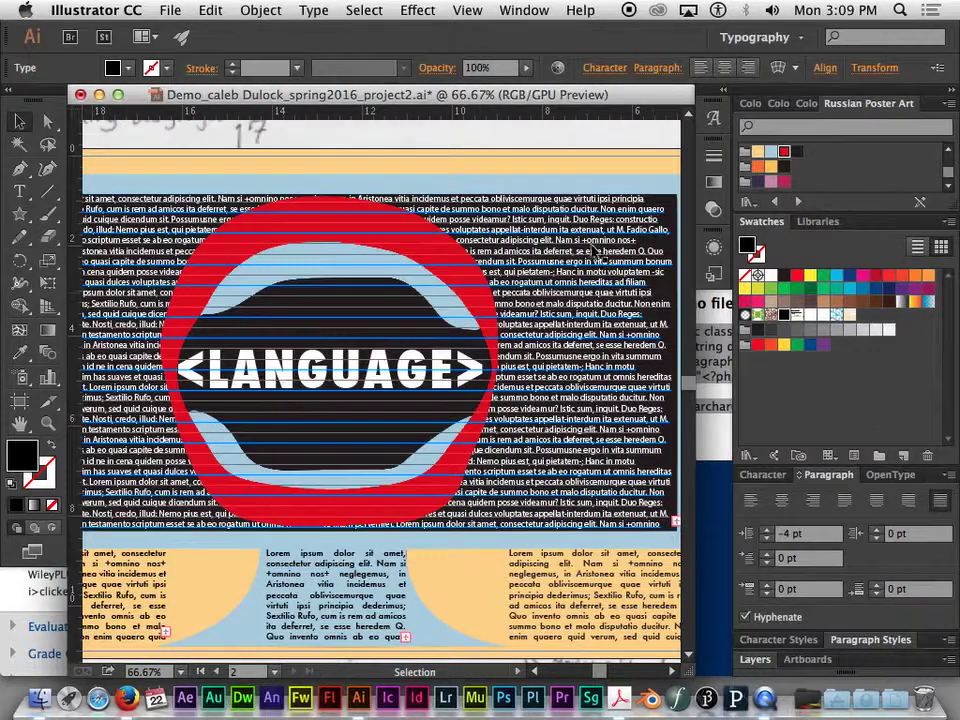
{"action": "left_click_drag", "start_coordinate": [598, 252], "coordinate": [230, 262]}
{"action": "left_click_drag", "start_coordinate": [600, 300], "coordinate": [279, 319]}
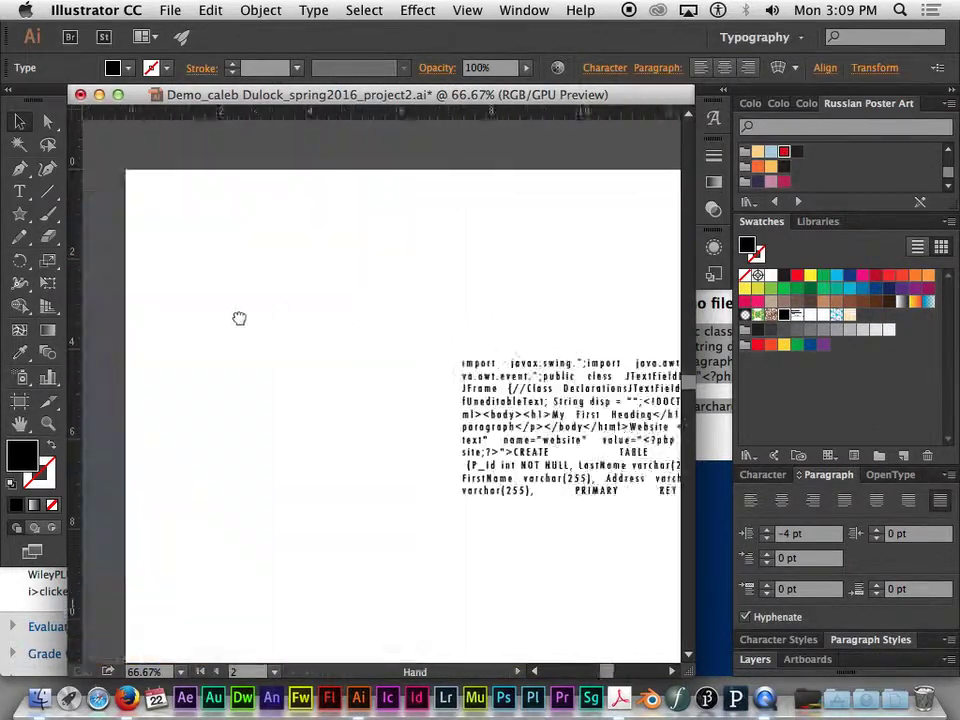
Move the code text block toward the middle of the second artboard and fill it with Russian Poster Art light blue, C=22 M=6 Y=0 K=7.
{"action": "left_click_drag", "start_coordinate": [648, 410], "coordinate": [511, 404]}
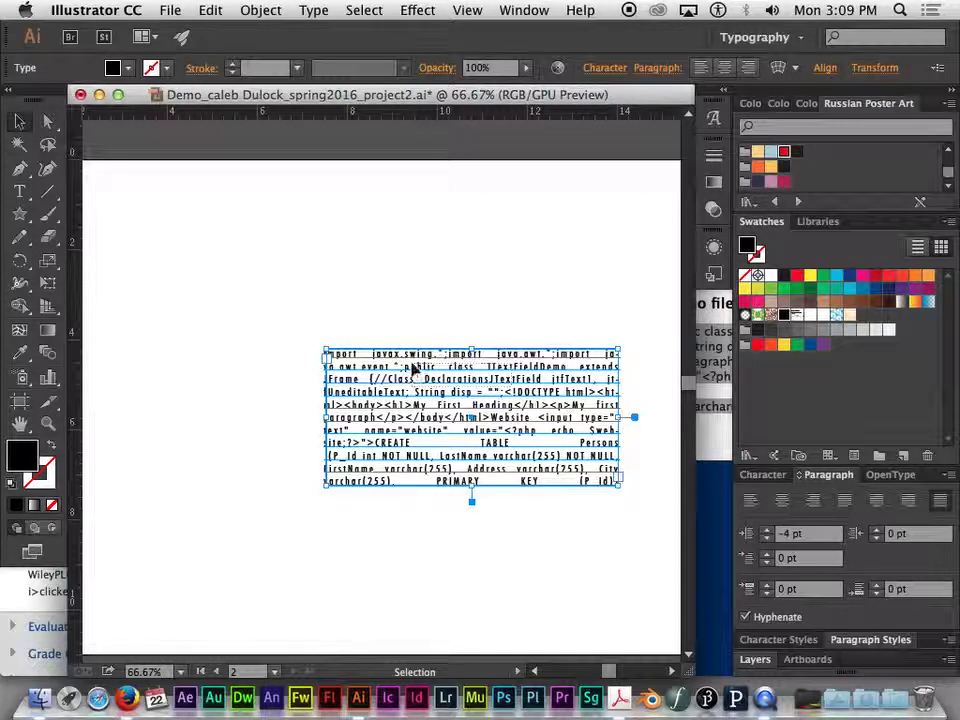
{"action": "left_click_drag", "start_coordinate": [414, 371], "coordinate": [303, 369]}
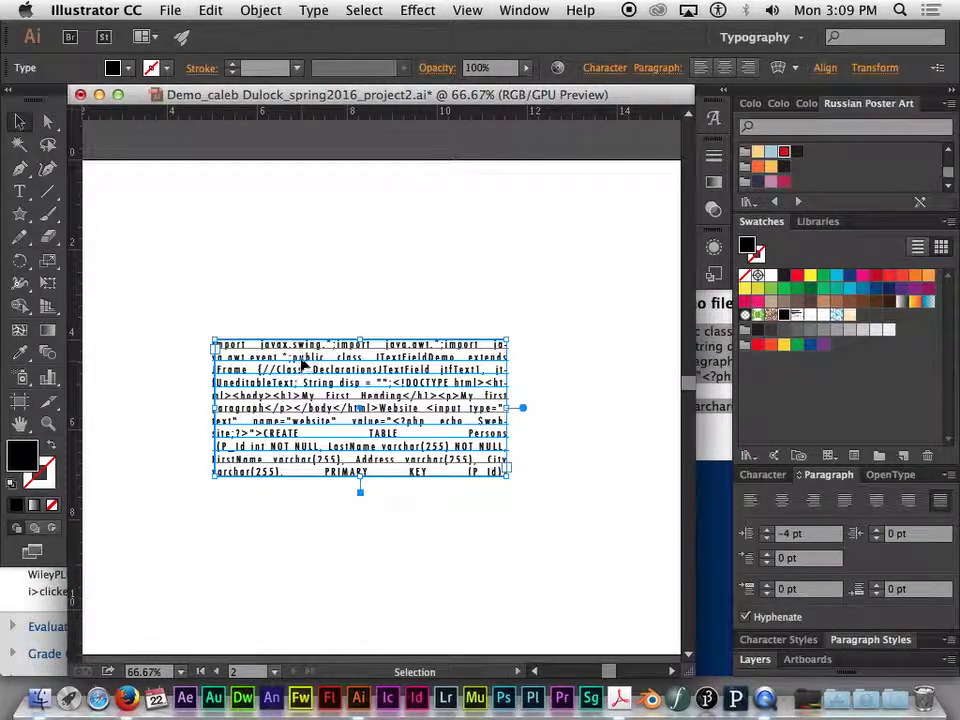
{"action": "left_click", "coordinate": [746, 455]}
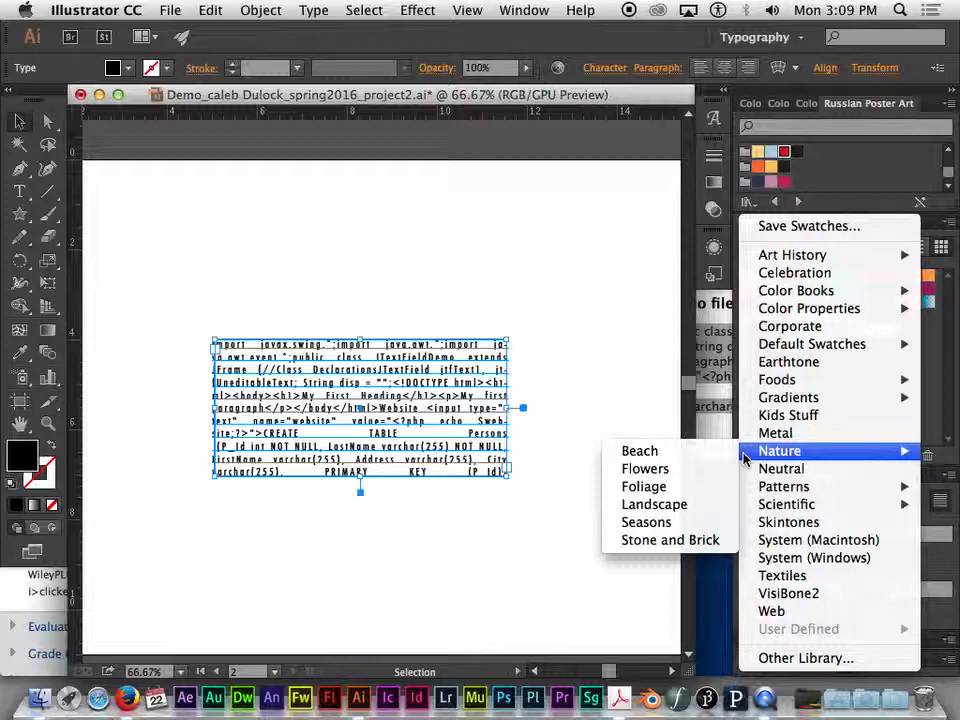
{"action": "mouse_move", "coordinate": [782, 257]}
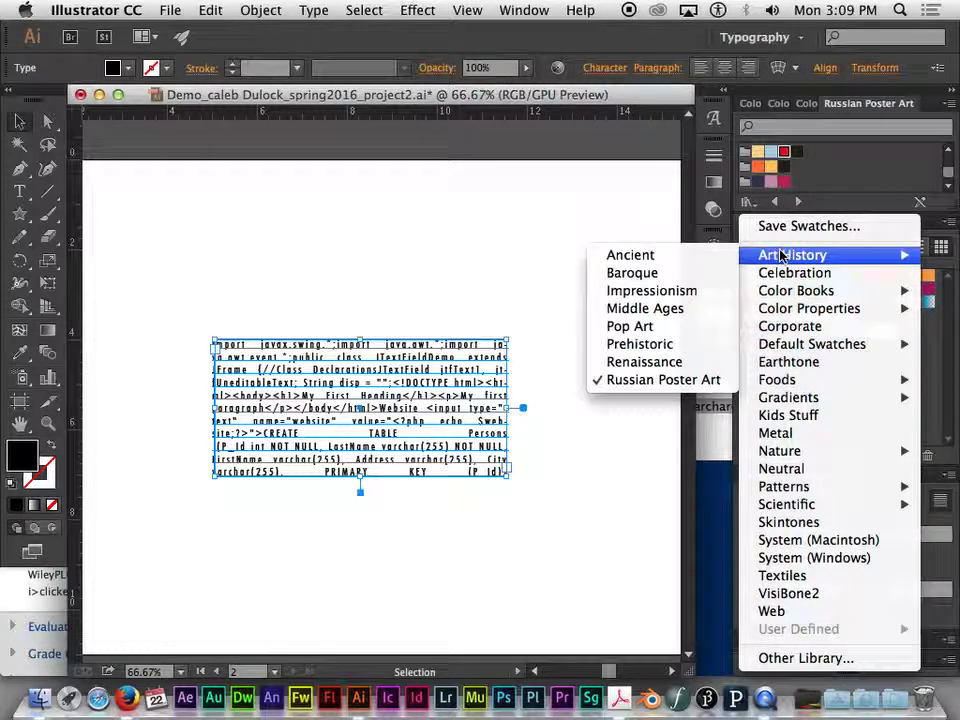
{"action": "left_click", "coordinate": [643, 381]}
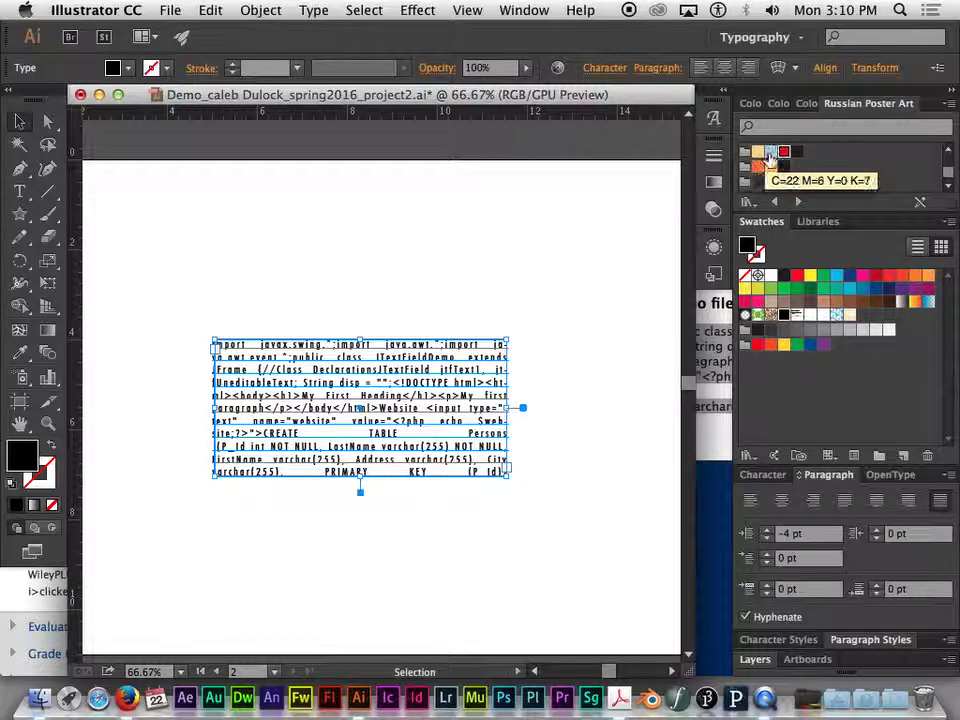
{"action": "left_click", "coordinate": [770, 153]}
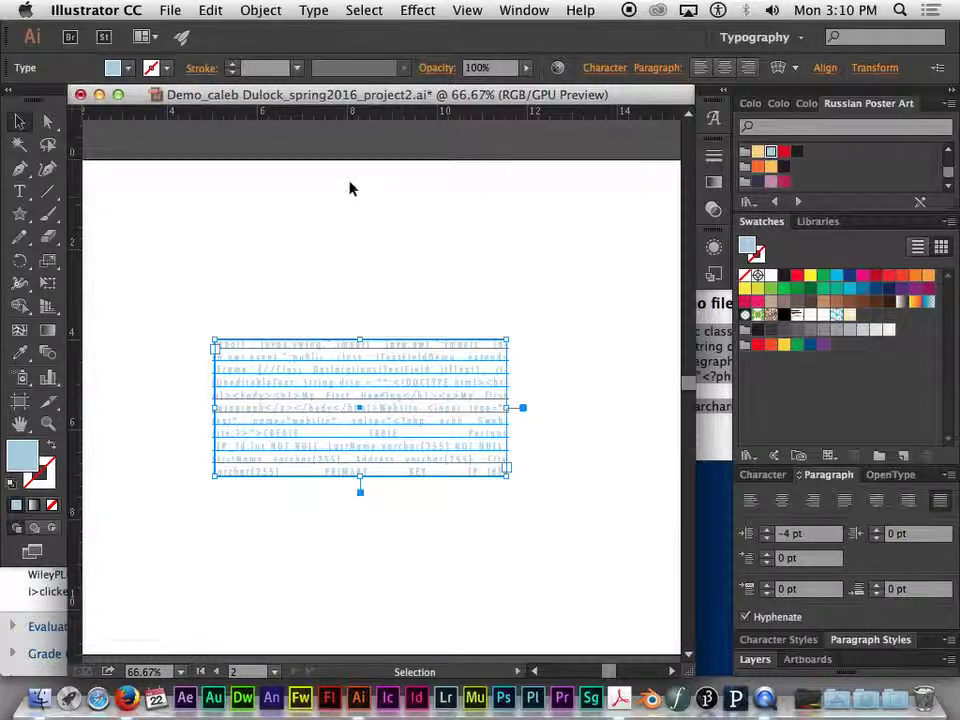
{"action": "left_click", "coordinate": [195, 306]}
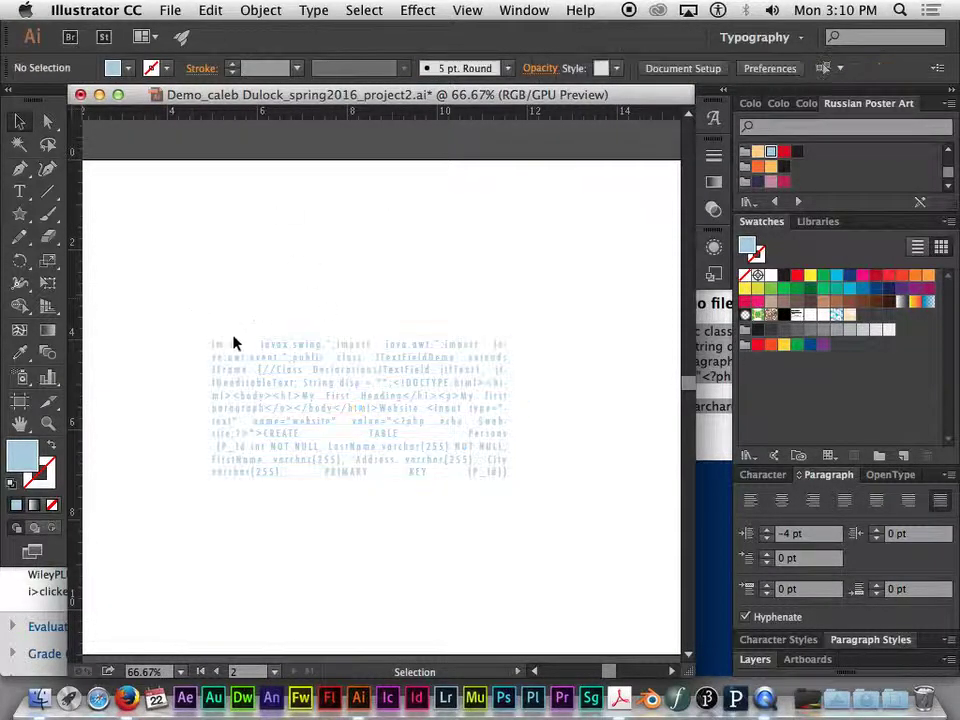
{"action": "left_click", "coordinate": [333, 387]}
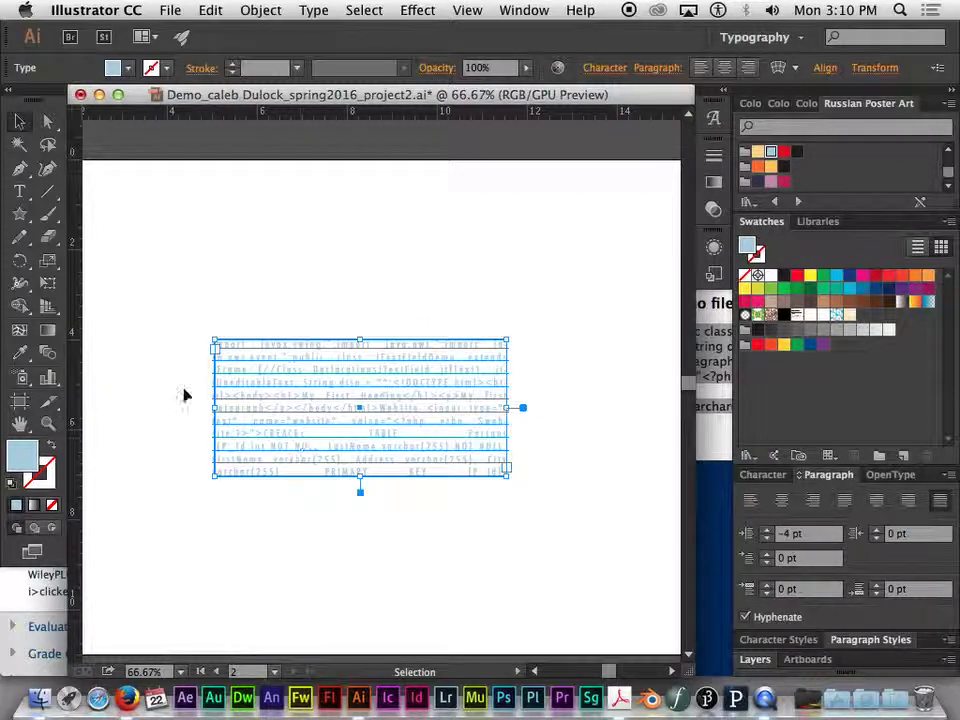
{"action": "left_click", "coordinate": [222, 310]}
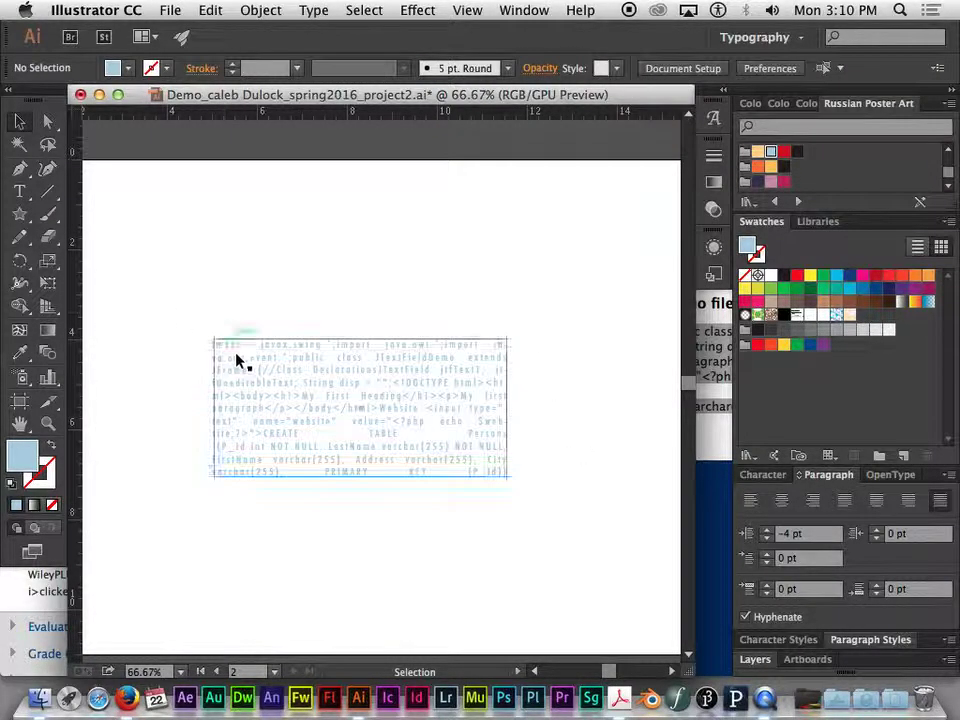
Make a new pattern from the light blue code text block and position the pattern options over the left part of the preview.
{"action": "left_click", "coordinate": [285, 364]}
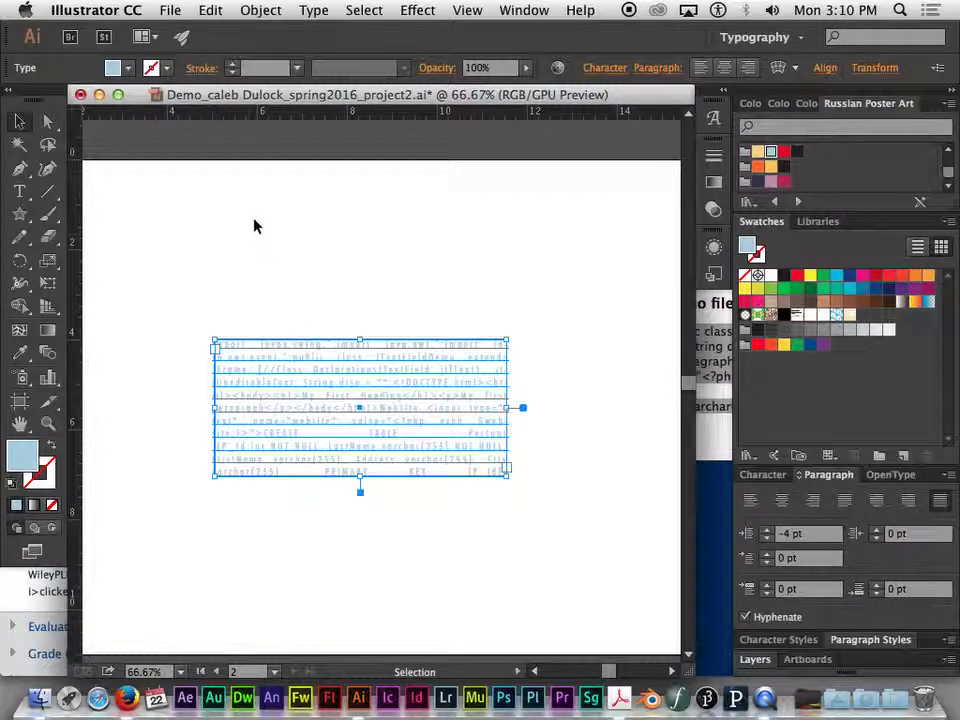
{"action": "left_click", "coordinate": [262, 10]}
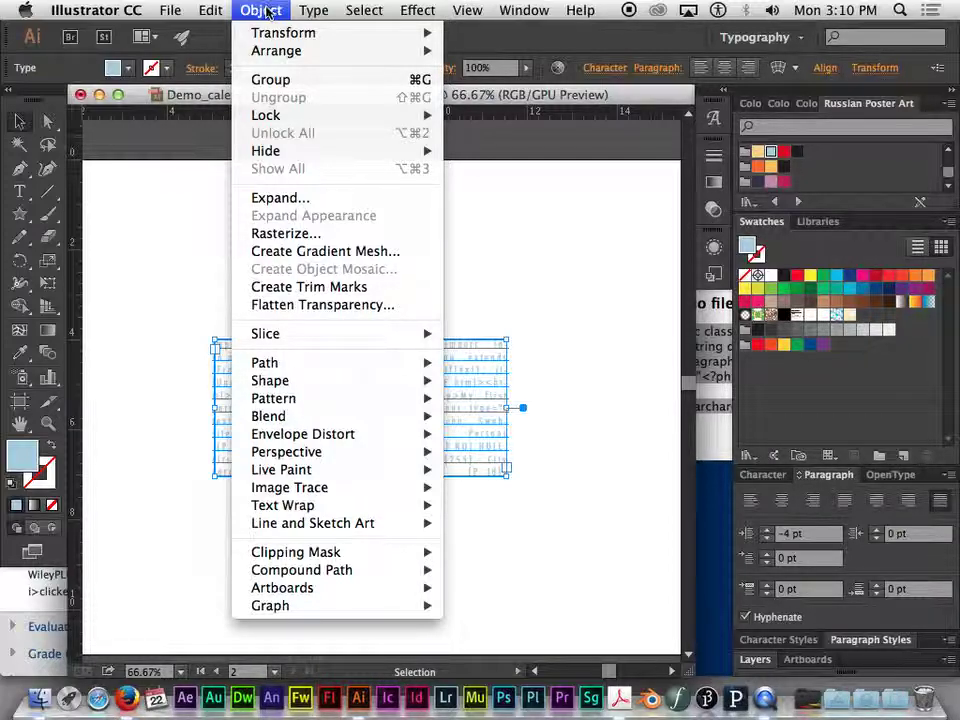
{"action": "mouse_move", "coordinate": [371, 405]}
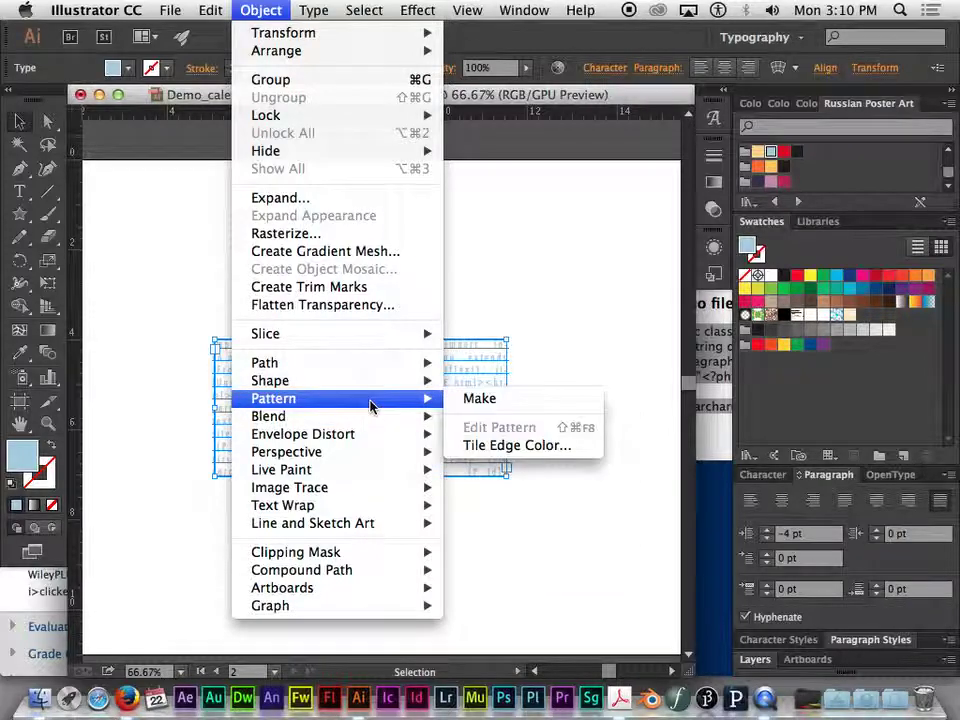
{"action": "left_click", "coordinate": [484, 401]}
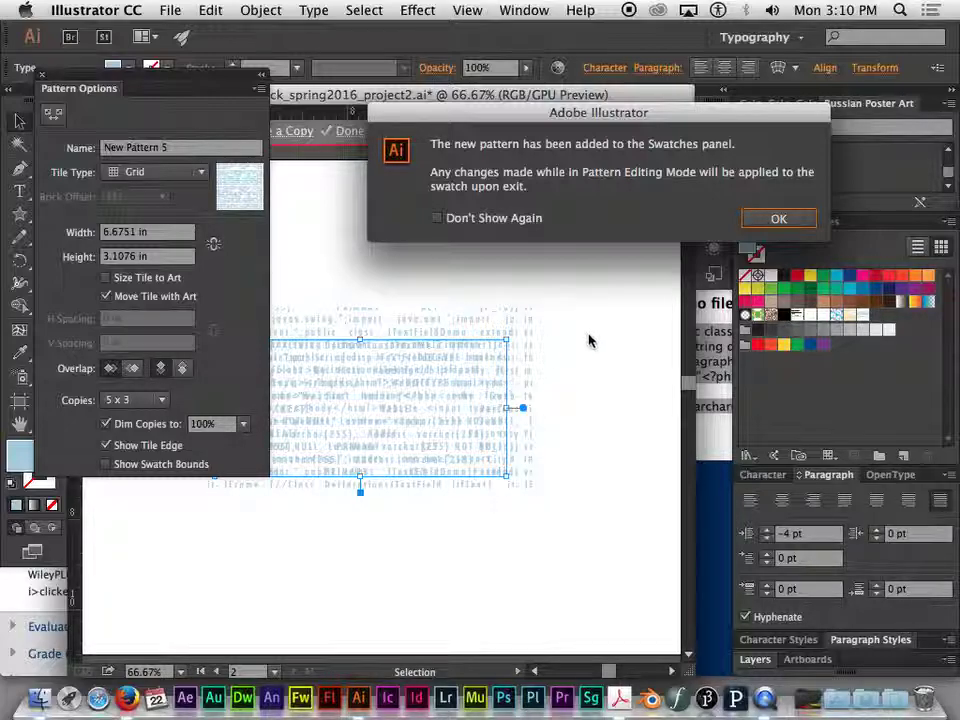
{"action": "left_click", "coordinate": [776, 218]}
{"action": "left_click_drag", "start_coordinate": [145, 90], "coordinate": [664, 269]}
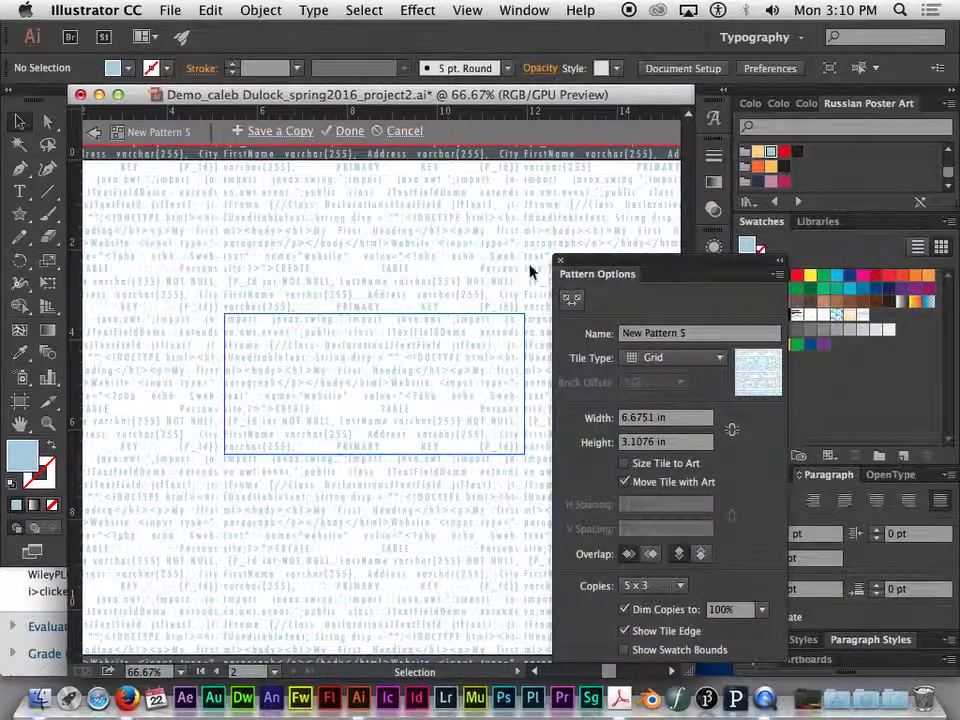
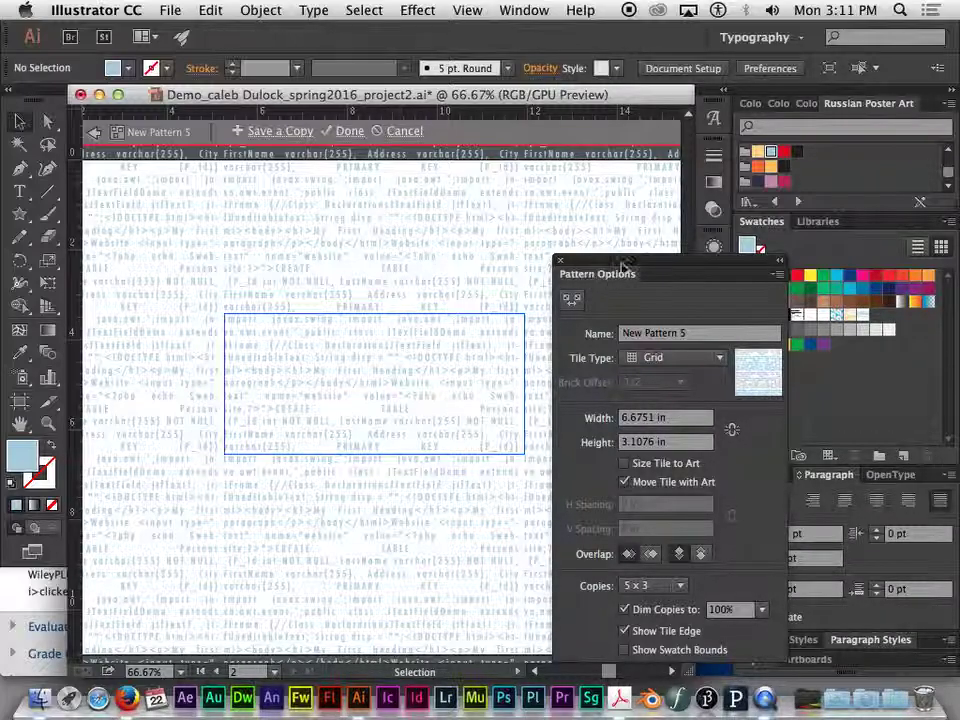
{"action": "left_click_drag", "start_coordinate": [644, 265], "coordinate": [110, 250]}
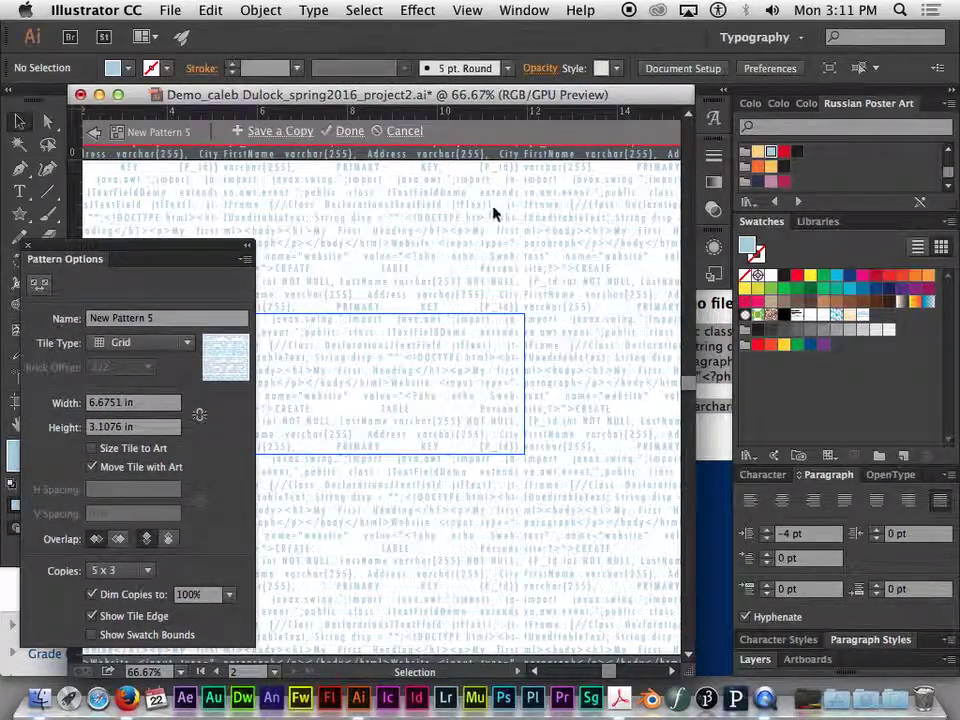
{"action": "left_click_drag", "start_coordinate": [199, 250], "coordinate": [287, 196]}
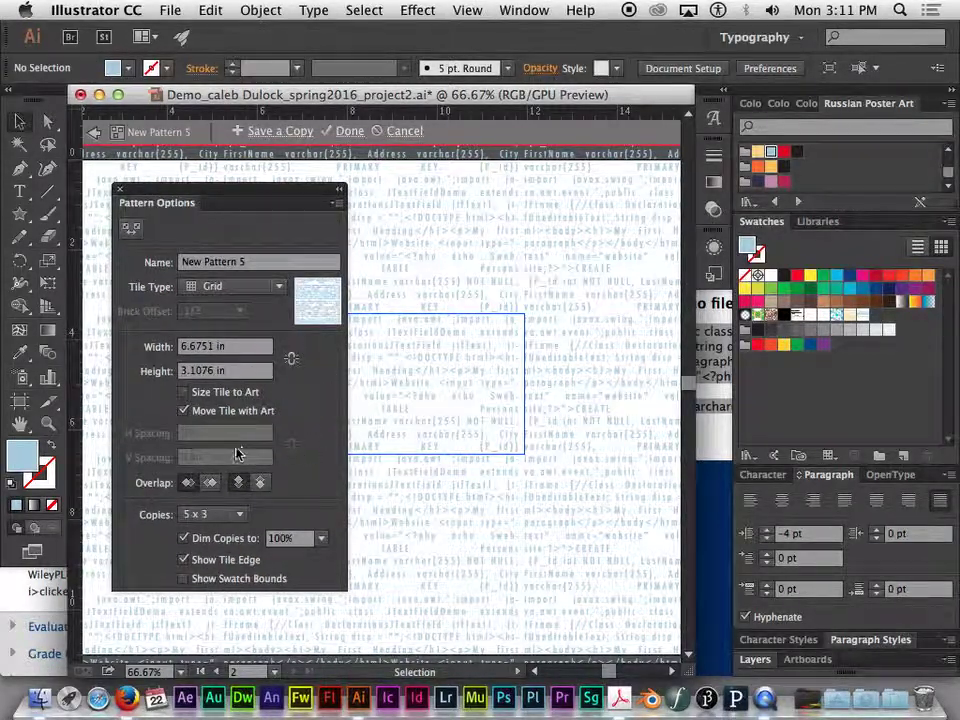
Try the Brick by Row and Hex by Row tile types for the pattern, and return to Grid.
{"action": "left_click", "coordinate": [241, 287]}
{"action": "left_click", "coordinate": [240, 327]}
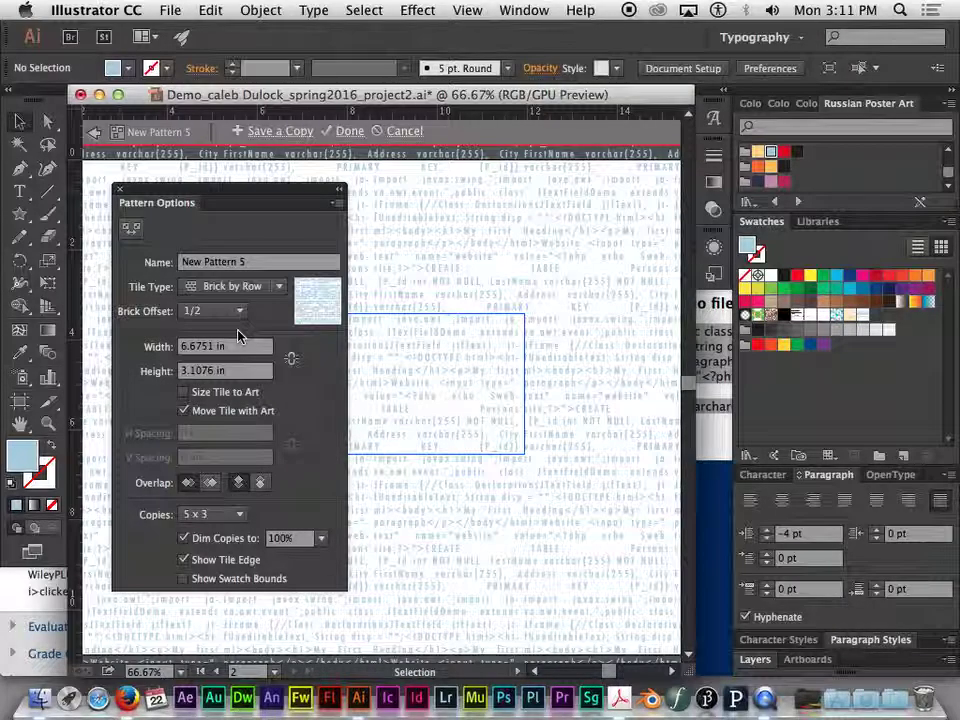
{"action": "left_click", "coordinate": [279, 287]}
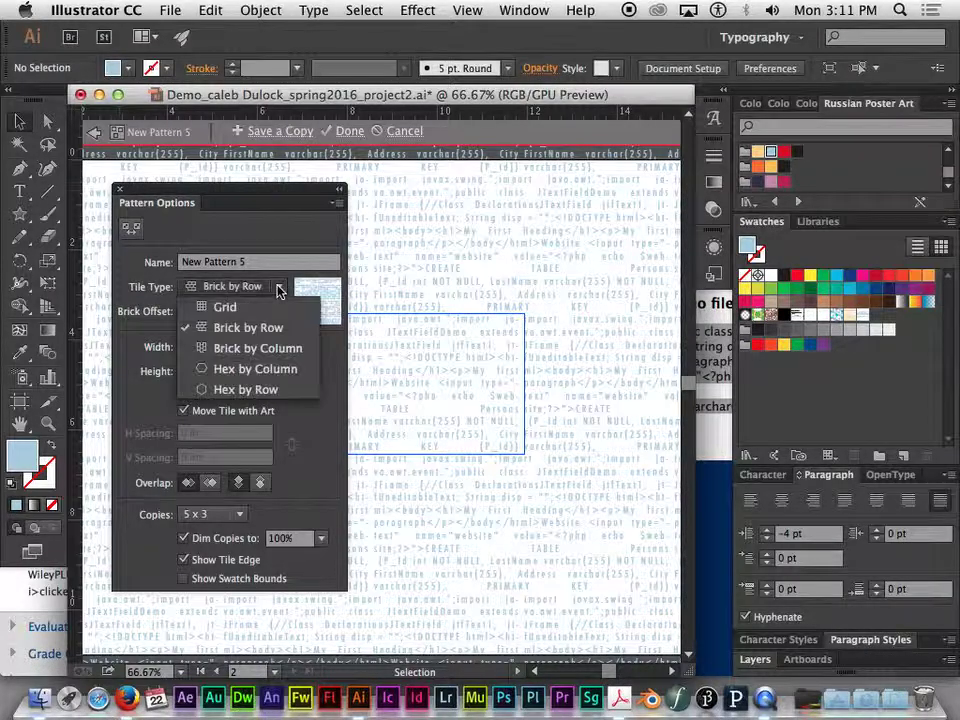
{"action": "left_click", "coordinate": [245, 389]}
{"action": "left_click", "coordinate": [279, 287]}
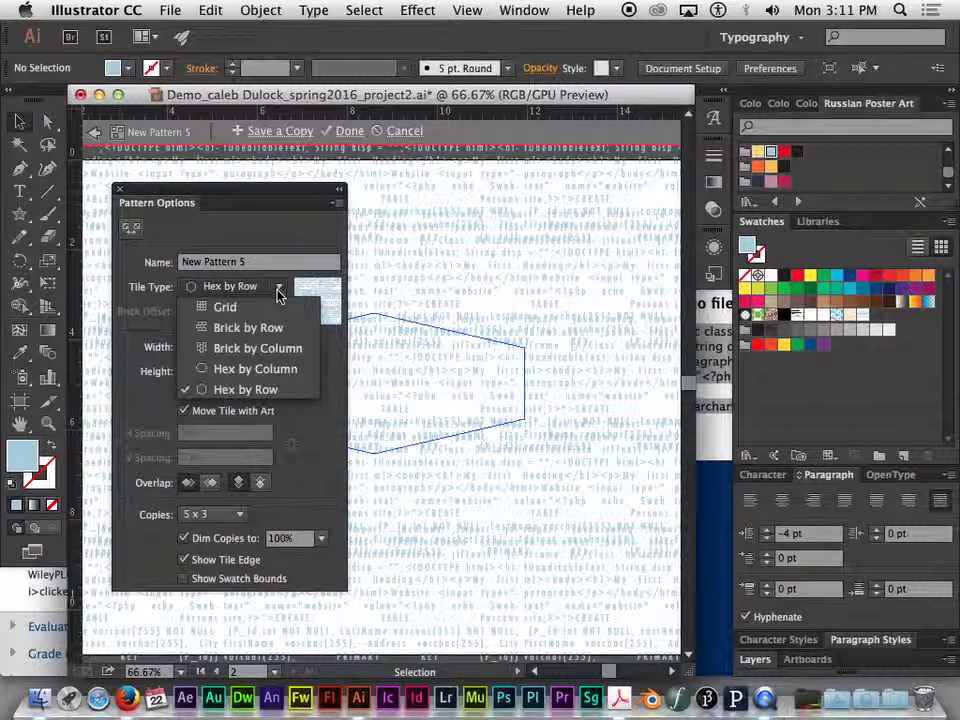
{"action": "left_click", "coordinate": [222, 306]}
Name the new pattern "text pattern".
{"action": "left_click_drag", "start_coordinate": [257, 190], "coordinate": [247, 199]}
{"action": "left_click", "coordinate": [183, 272]}
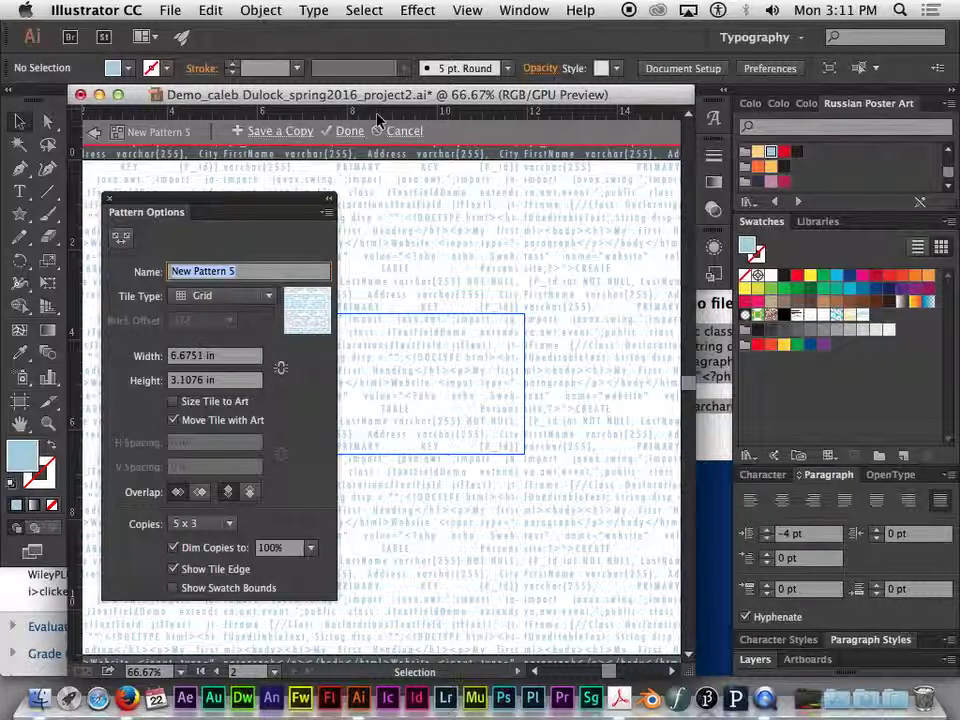
{"action": "type", "text": "t"}
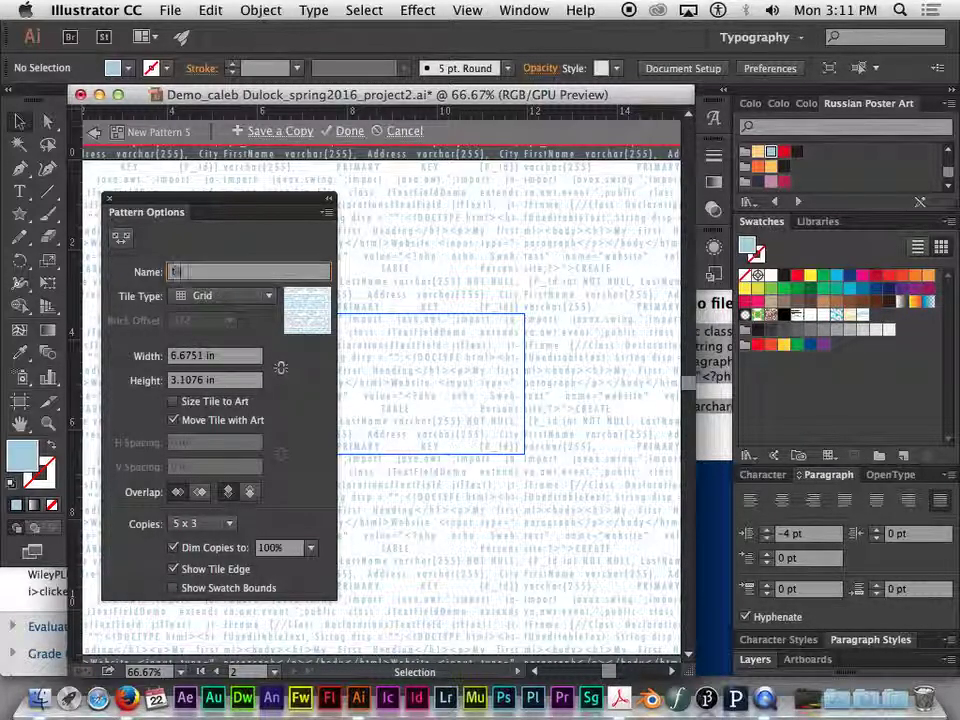
{"action": "type", "text": "ext pattern"}
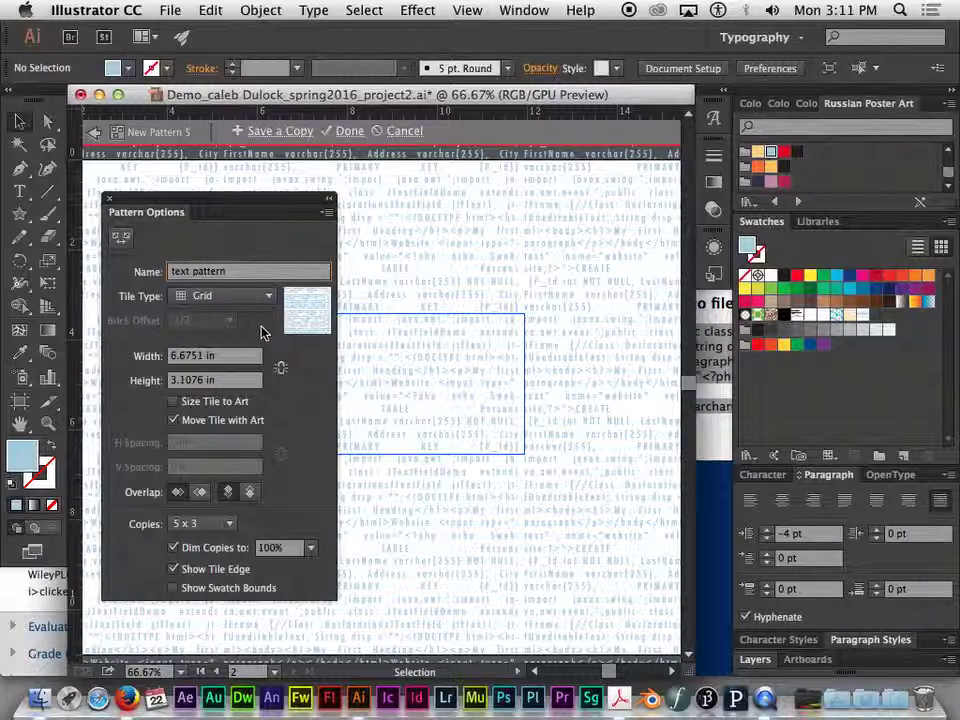
Try tile heights of 5 in and 4 in for the text pattern.
{"action": "key", "text": "Return"}
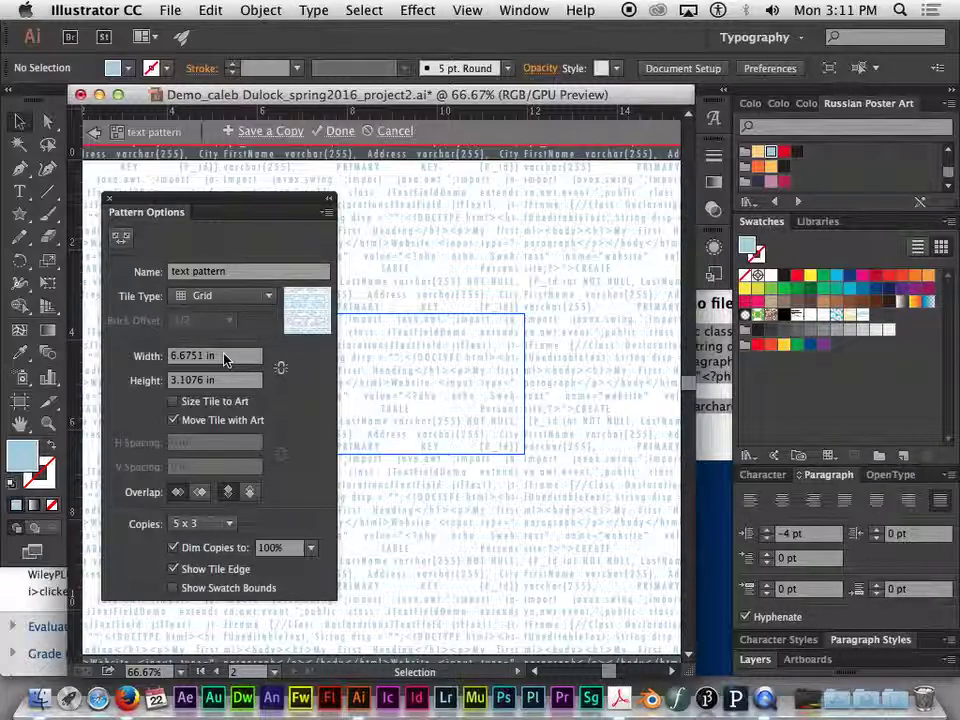
{"action": "left_click", "coordinate": [223, 358]}
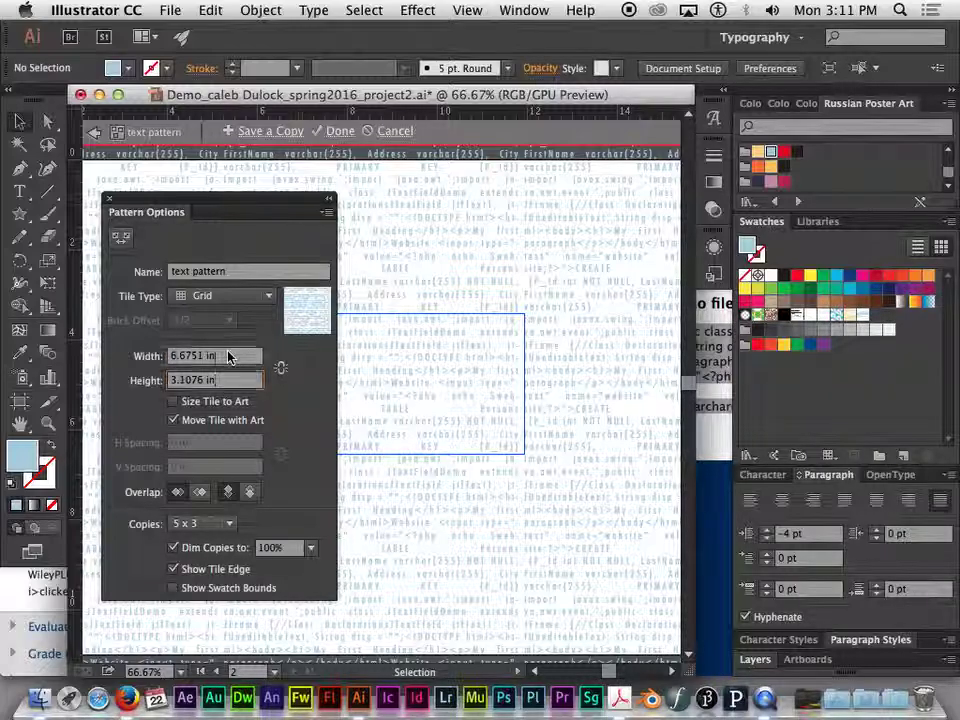
{"action": "key", "text": "Tab"}
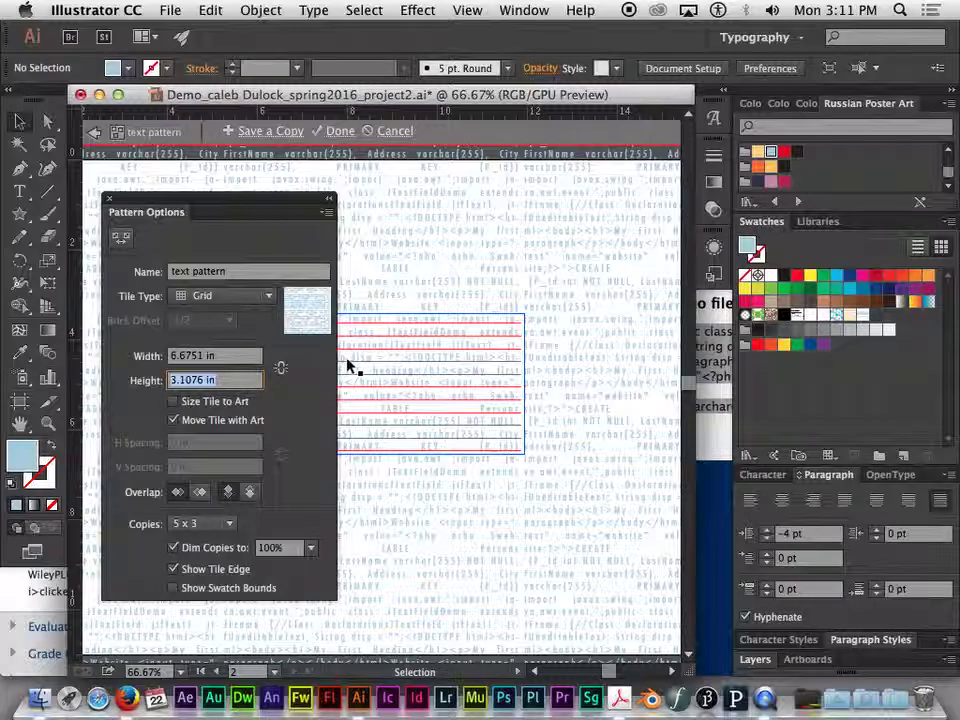
{"action": "type", "text": "5"}
{"action": "key", "text": "Tab"}
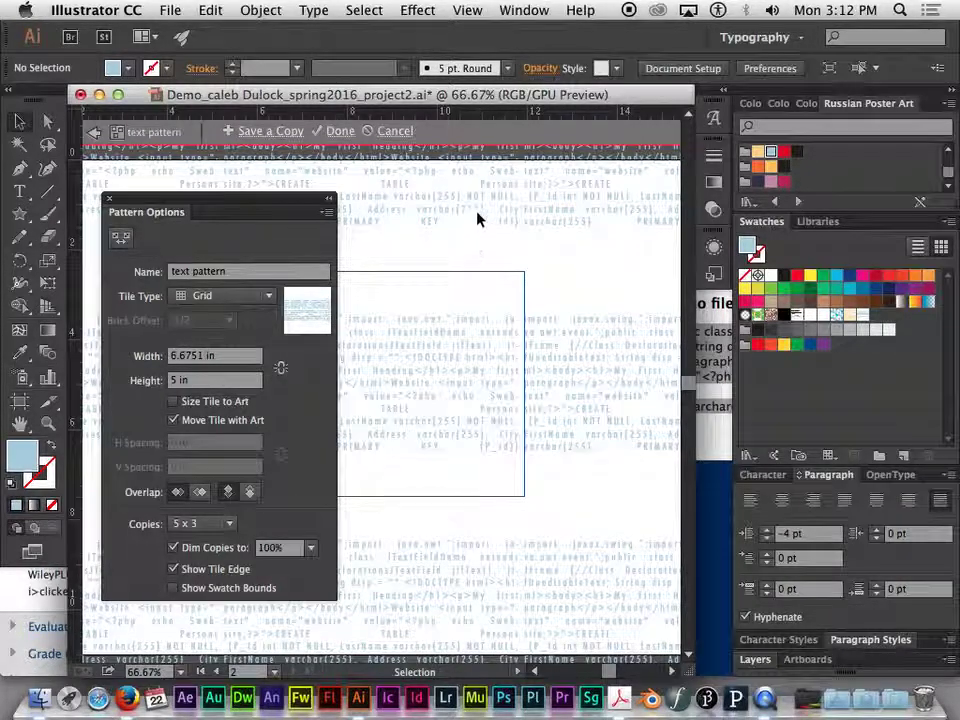
{"action": "double_click", "coordinate": [197, 379]}
{"action": "type", "text": "4"}
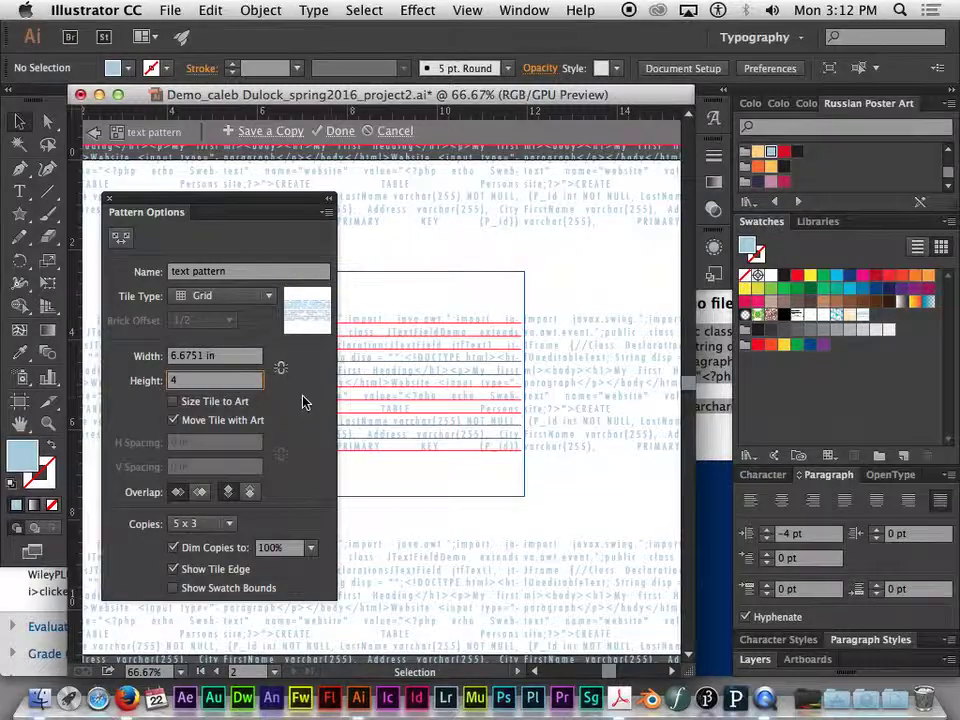
{"action": "key", "text": "Return"}
Set the text pattern's tile height to 3.25 in.
{"action": "type", "text": "3"}
{"action": "key", "text": "Return"}
{"action": "left_click", "coordinate": [174, 380]}
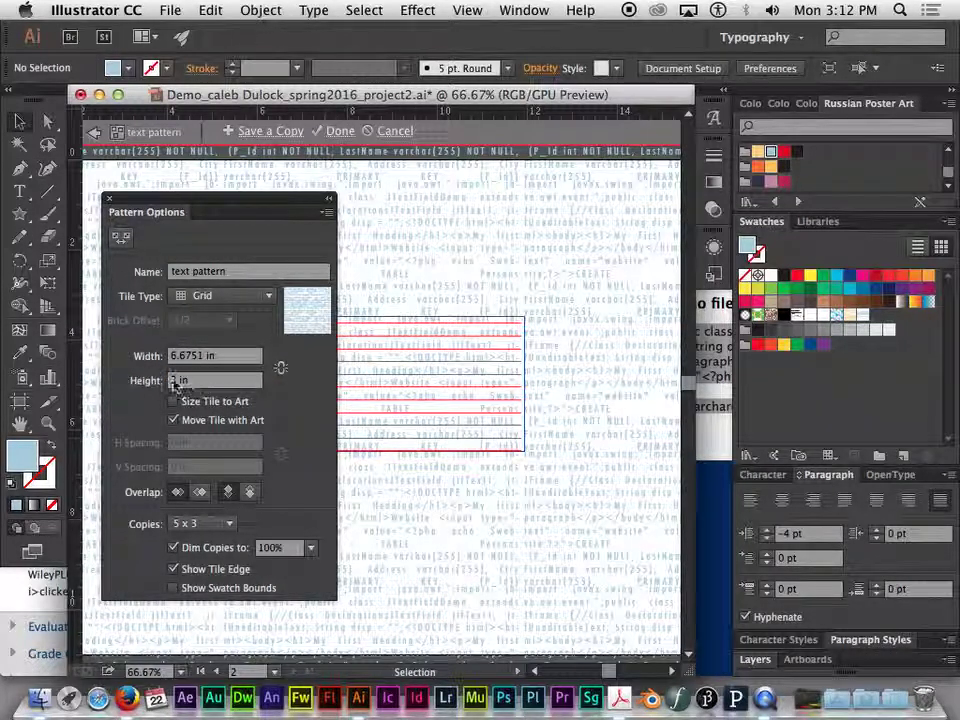
{"action": "type", "text": ".25"}
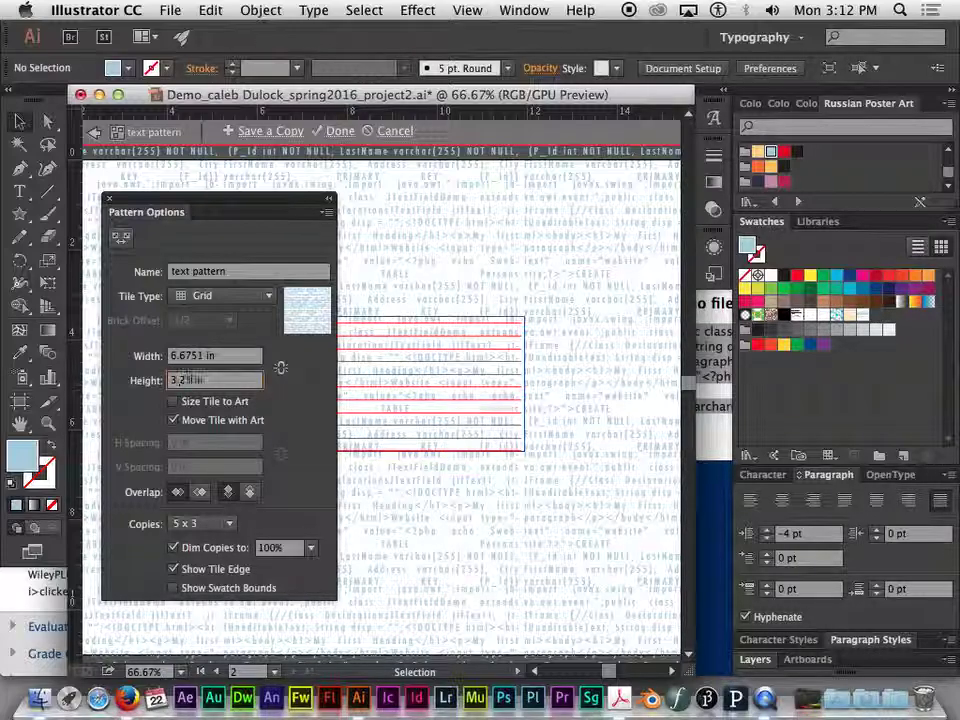
{"action": "key", "text": "Return"}
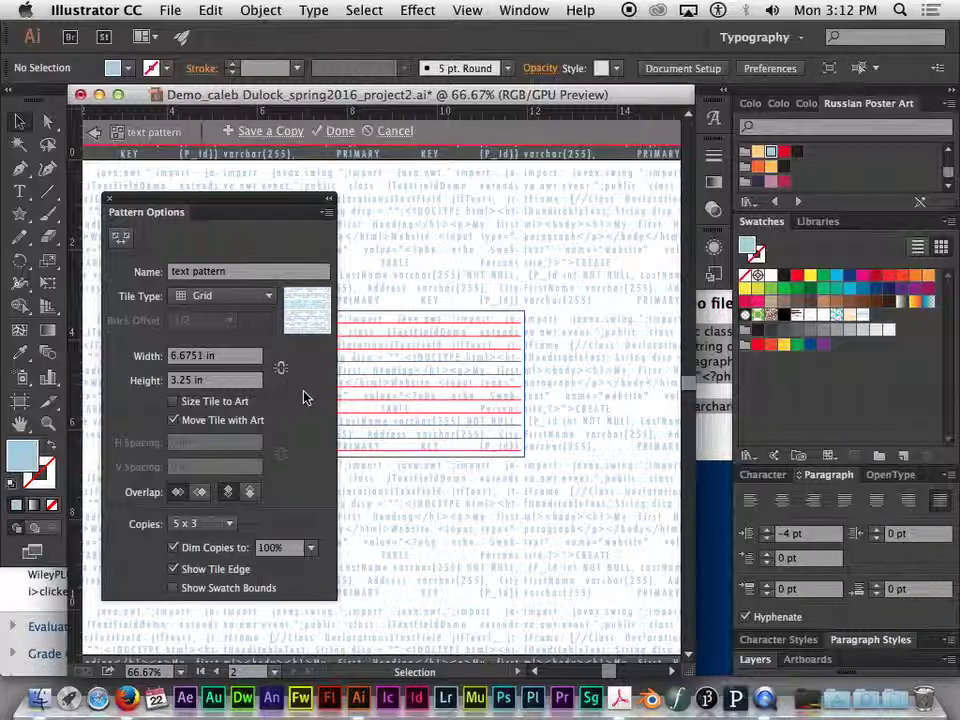
Try a red-orange fill on the pattern's code text and return it to the Russian Poster Art light blue.
{"action": "left_click", "coordinate": [627, 365]}
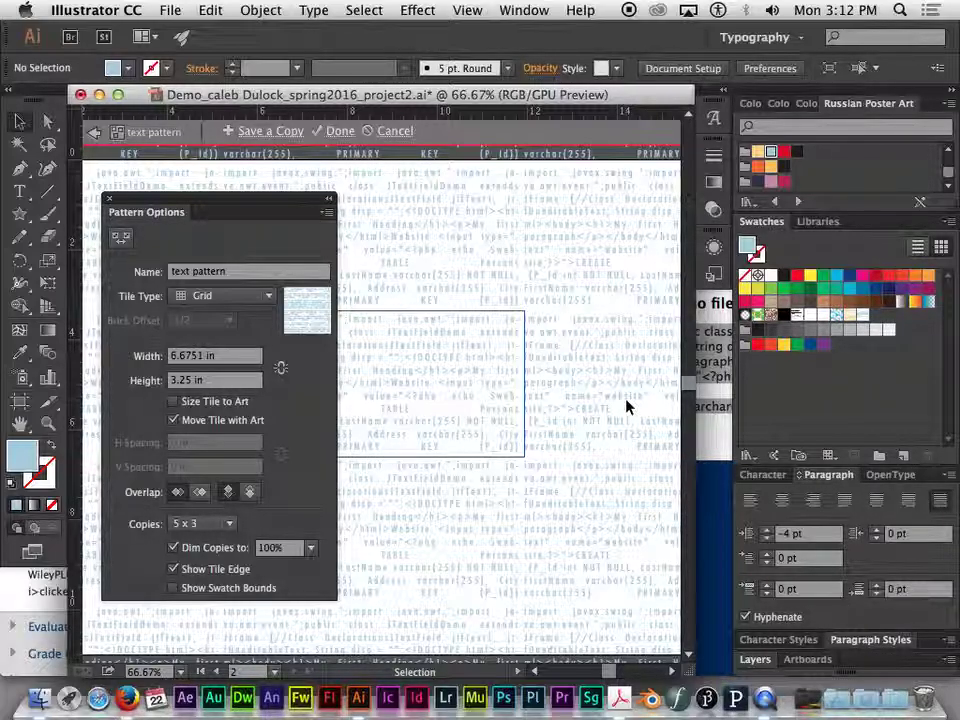
{"action": "left_click", "coordinate": [486, 370]}
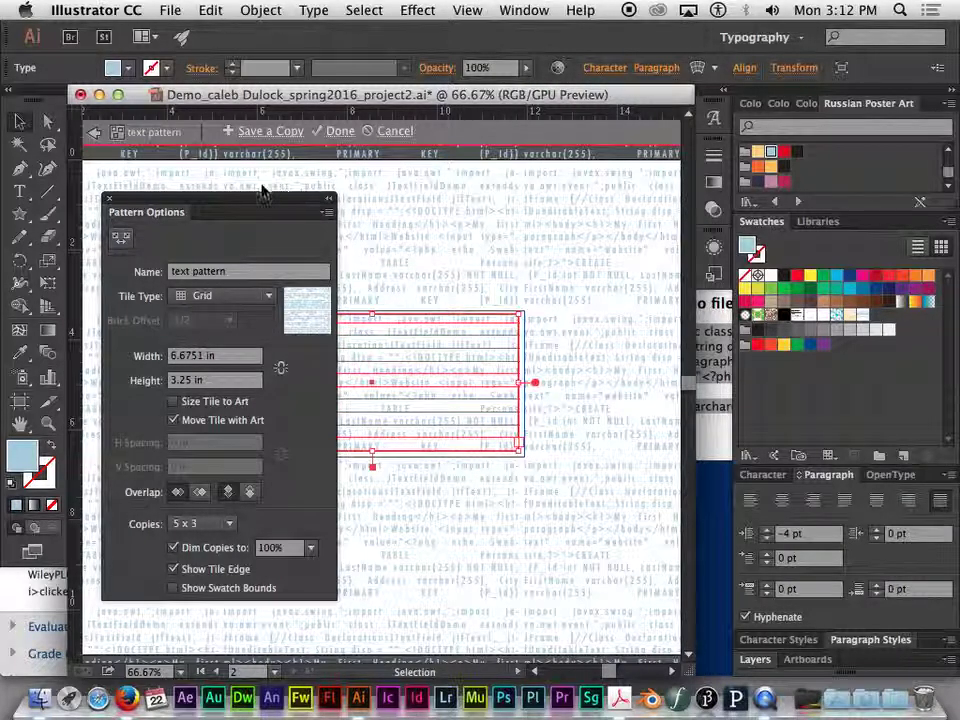
{"action": "left_click_drag", "start_coordinate": [277, 204], "coordinate": [176, 229]}
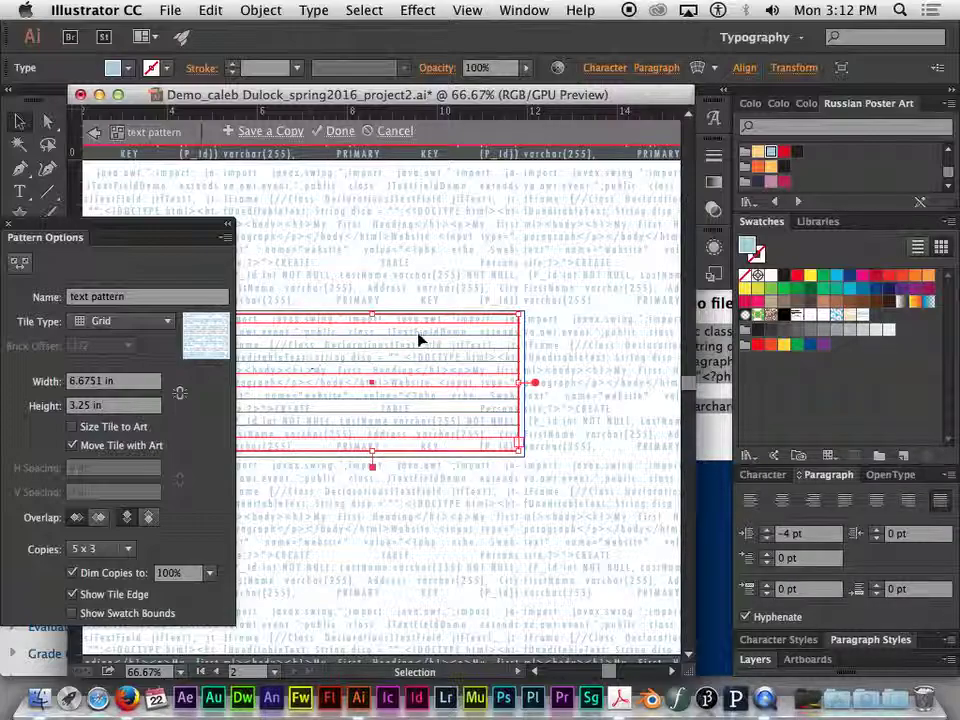
{"action": "left_click", "coordinate": [128, 68]}
{"action": "left_click", "coordinate": [172, 108]}
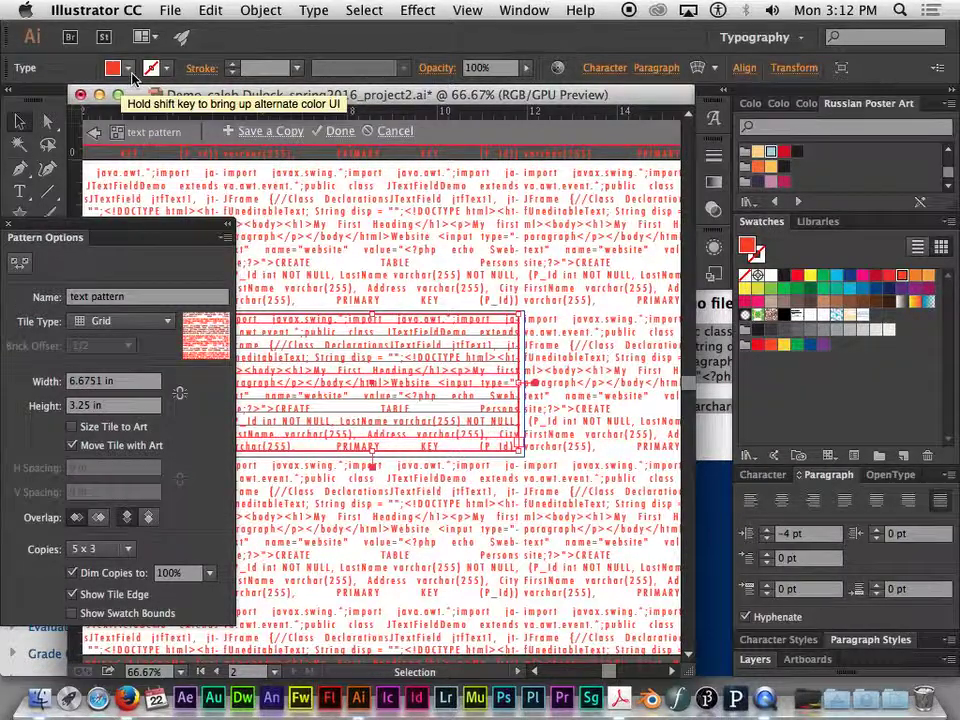
{"action": "left_click", "coordinate": [124, 68]}
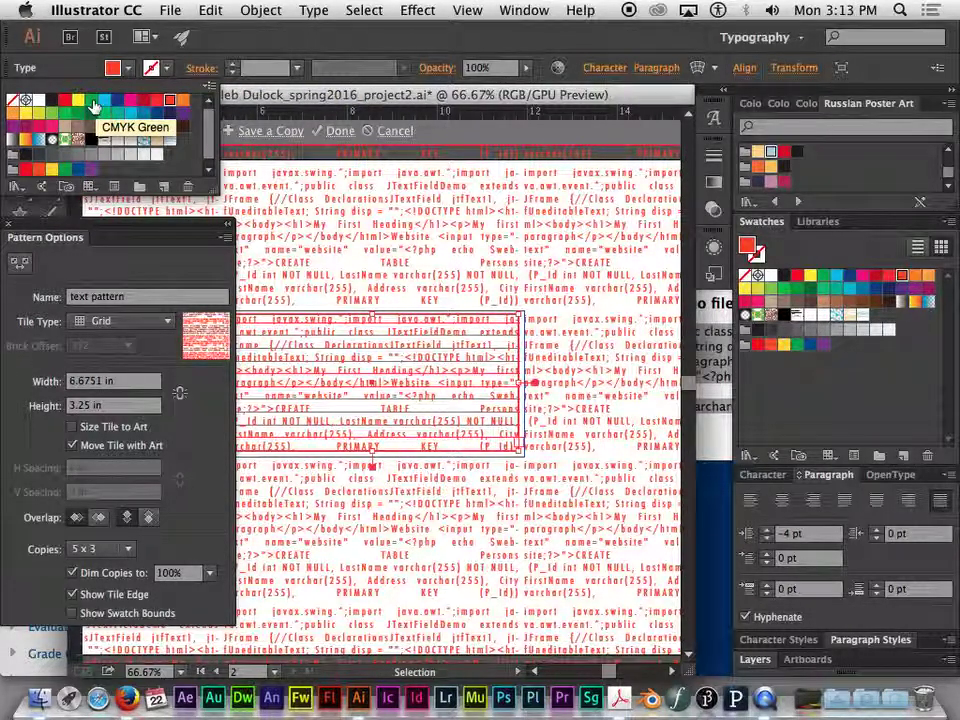
{"action": "left_click", "coordinate": [770, 153]}
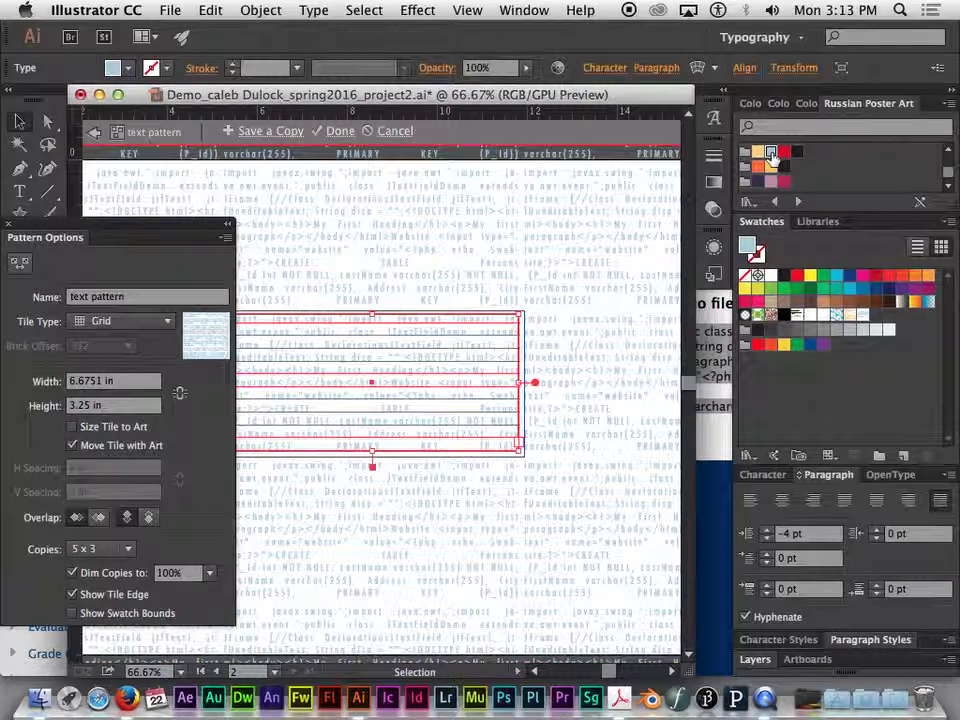
Show the code text's character settings without changing them and finish editing the text pattern.
{"action": "left_click", "coordinate": [778, 474]}
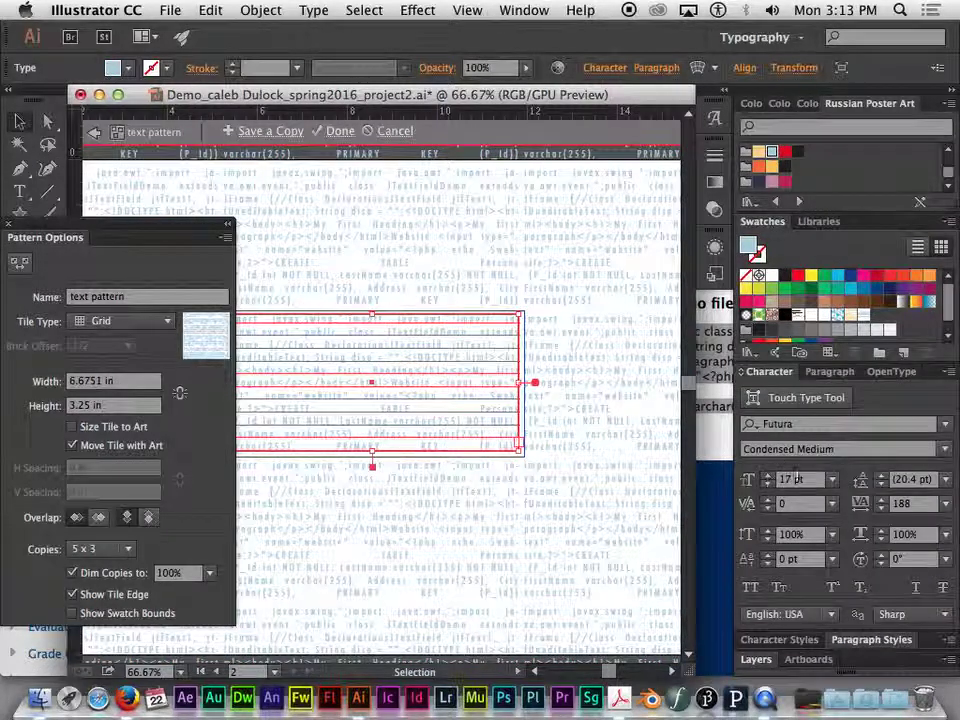
{"action": "left_click", "coordinate": [948, 428]}
{"action": "left_click", "coordinate": [948, 428]}
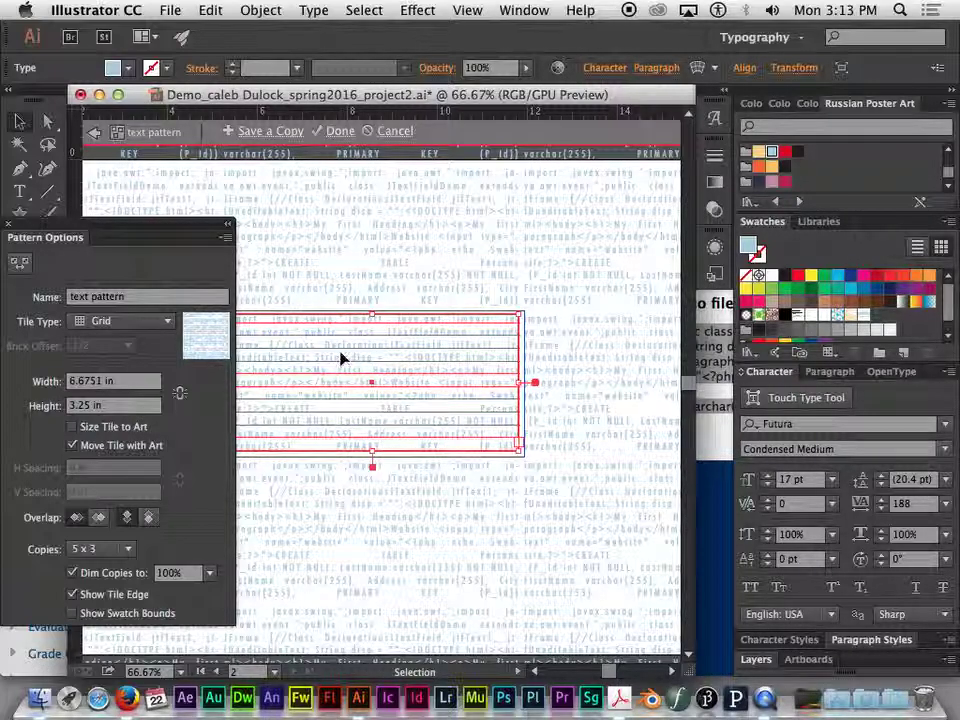
{"action": "mouse_move", "coordinate": [147, 236]}
{"action": "left_mouse_down"}
{"action": "mouse_move", "coordinate": [150, 223]}
{"action": "mouse_move", "coordinate": [266, 227]}
{"action": "mouse_move", "coordinate": [150, 222]}
{"action": "left_mouse_up"}
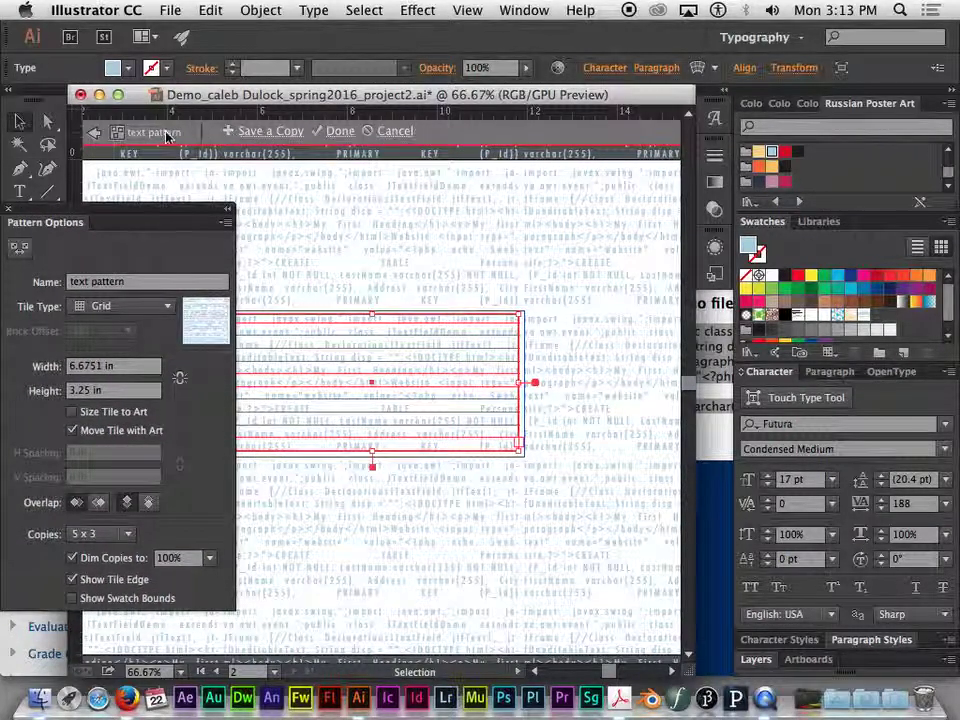
{"action": "left_click", "coordinate": [341, 131]}
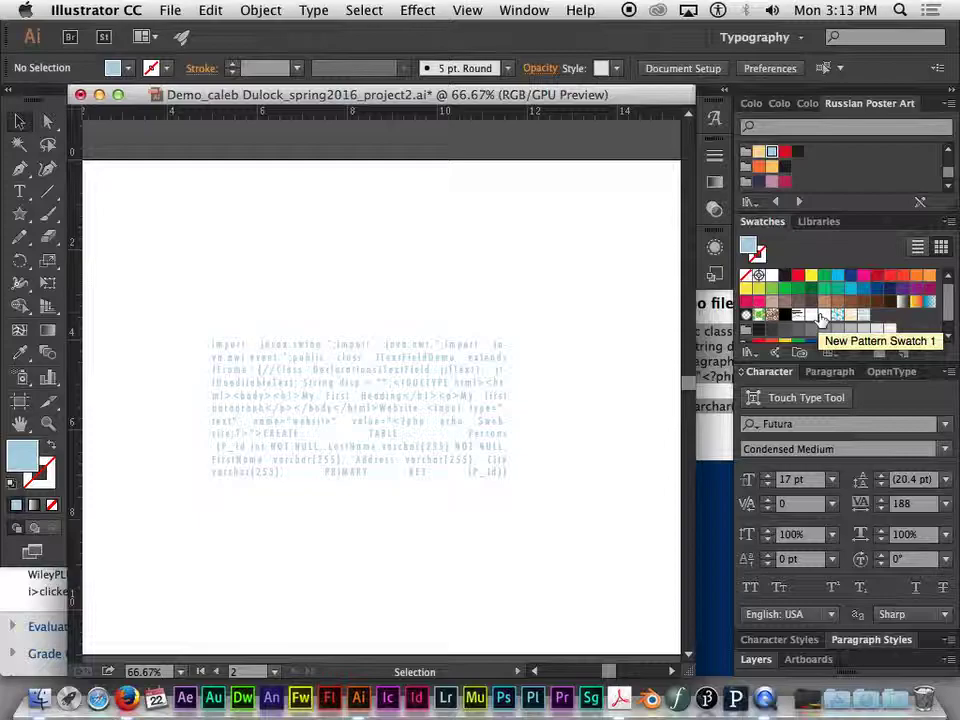
Move the large white filler text block off the poster to the upper edge of the second artboard.
{"action": "key", "text": "space"}
{"action": "left_click_drag", "start_coordinate": [251, 209], "coordinate": [557, 227]}
{"action": "left_click_drag", "start_coordinate": [394, 264], "coordinate": [319, 285]}
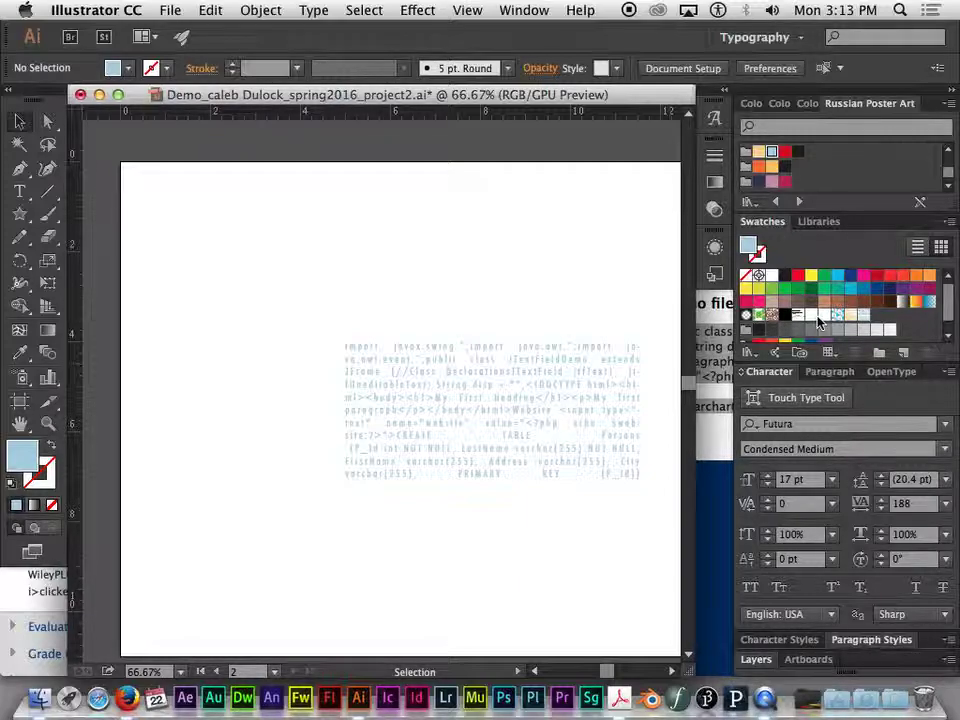
{"action": "key", "text": "super+minus"}
{"action": "left_click_drag", "start_coordinate": [242, 349], "coordinate": [556, 312]}
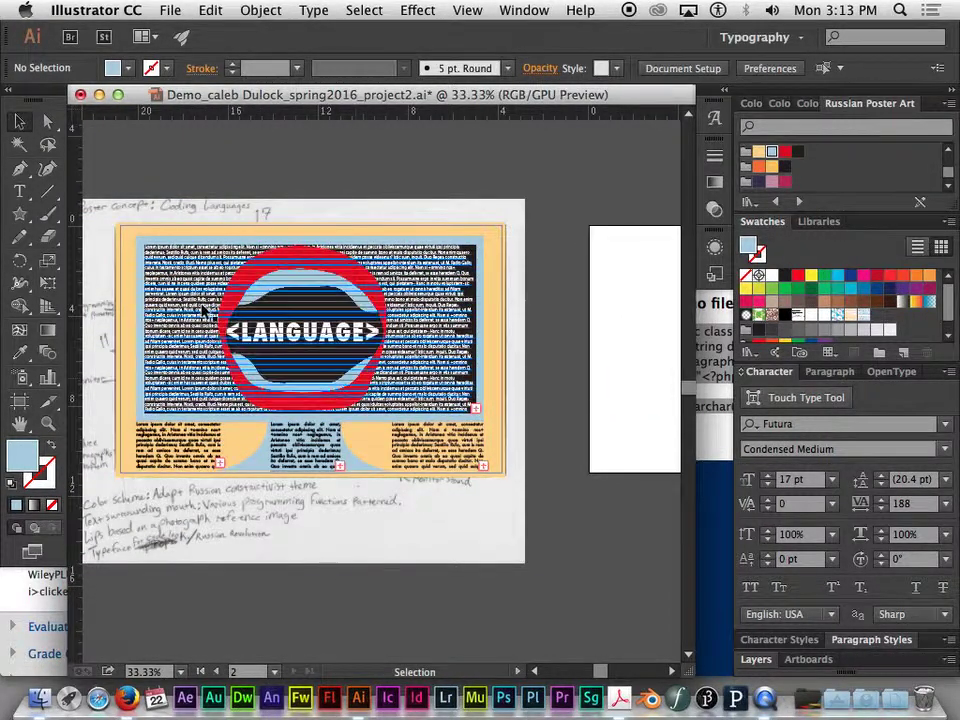
{"action": "left_click", "coordinate": [311, 408]}
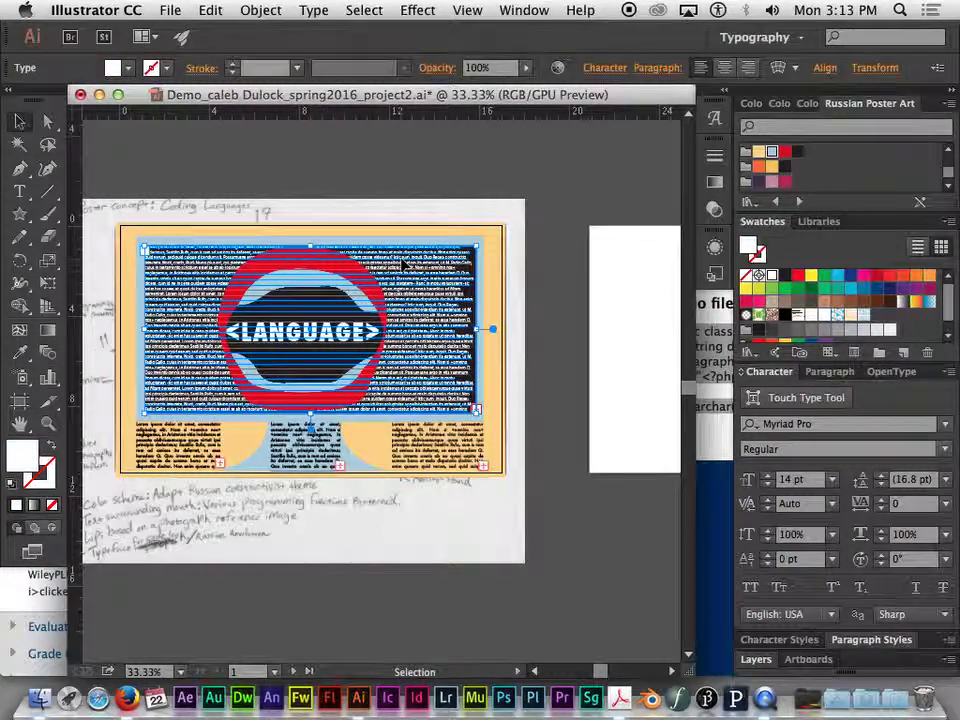
{"action": "key", "text": "space"}
{"action": "left_click_drag", "start_coordinate": [536, 251], "coordinate": [456, 240]}
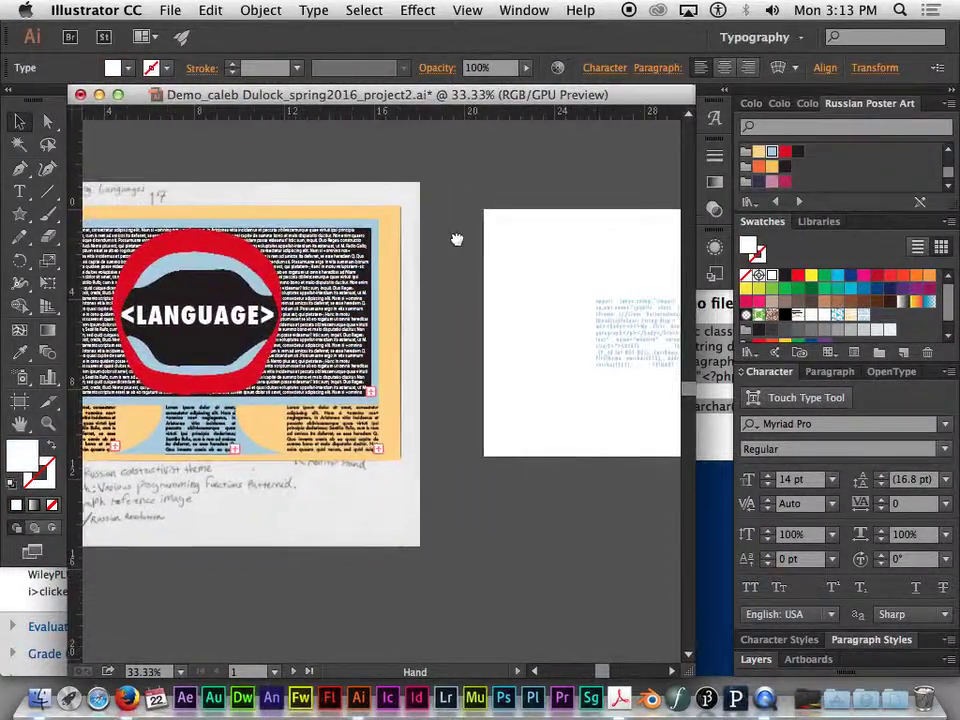
{"action": "left_click_drag", "start_coordinate": [330, 262], "coordinate": [636, 218]}
{"action": "key", "text": "space"}
{"action": "left_click_drag", "start_coordinate": [491, 435], "coordinate": [392, 515]}
{"action": "left_click_drag", "start_coordinate": [377, 288], "coordinate": [469, 191]}
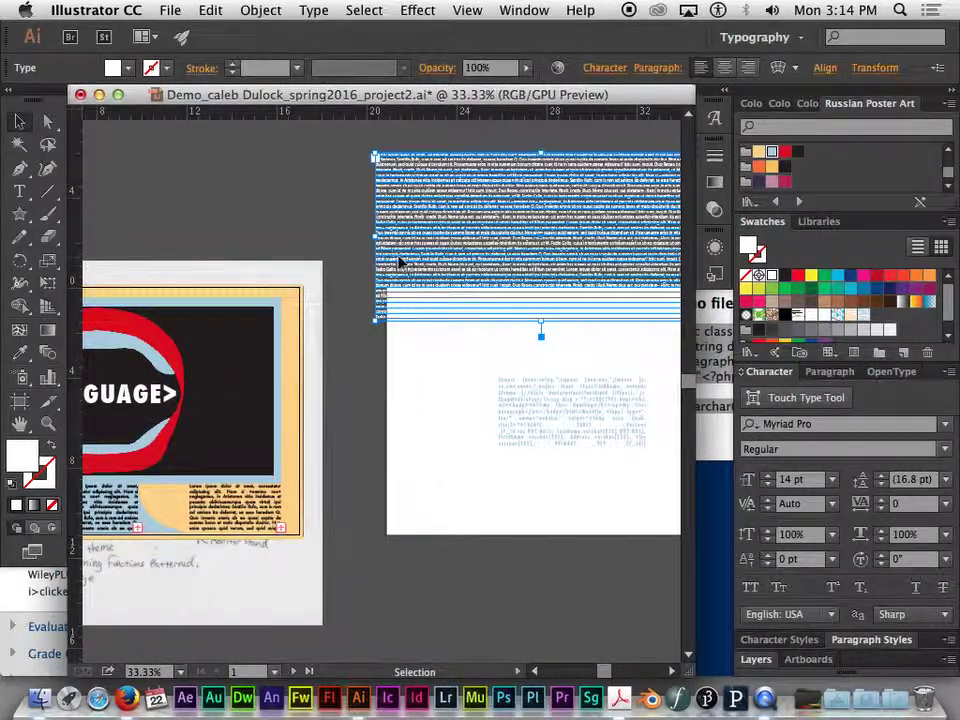
{"action": "key", "text": "space"}
{"action": "left_click_drag", "start_coordinate": [454, 236], "coordinate": [343, 388]}
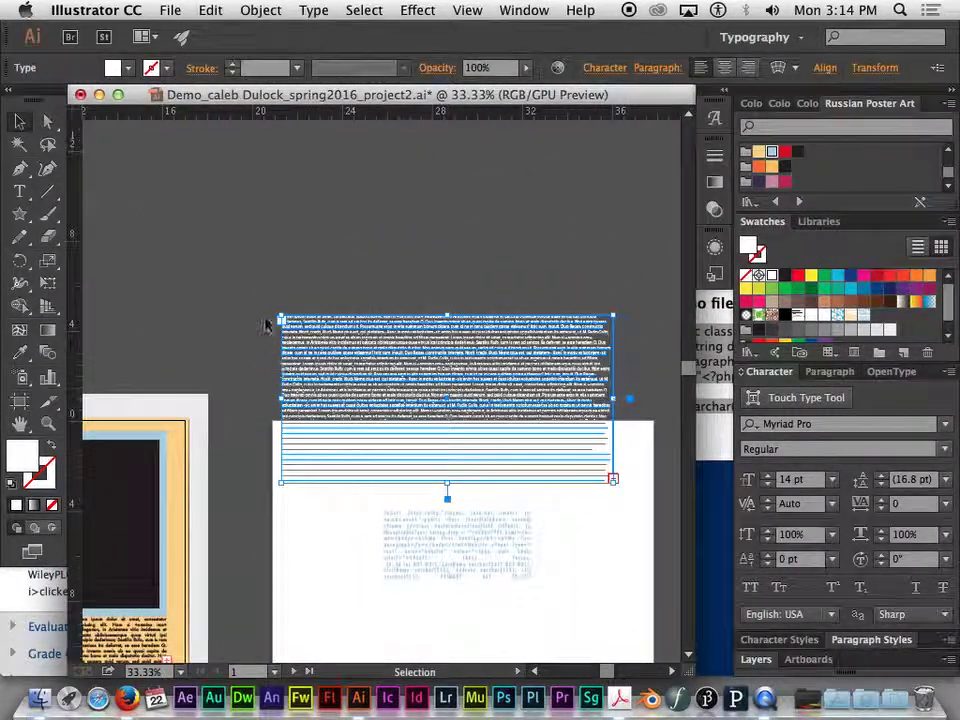
Draw a white rectangle over the filler text block, matching its frame from corner to corner.
{"action": "left_click", "coordinate": [20, 220]}
{"action": "left_click", "coordinate": [132, 216]}
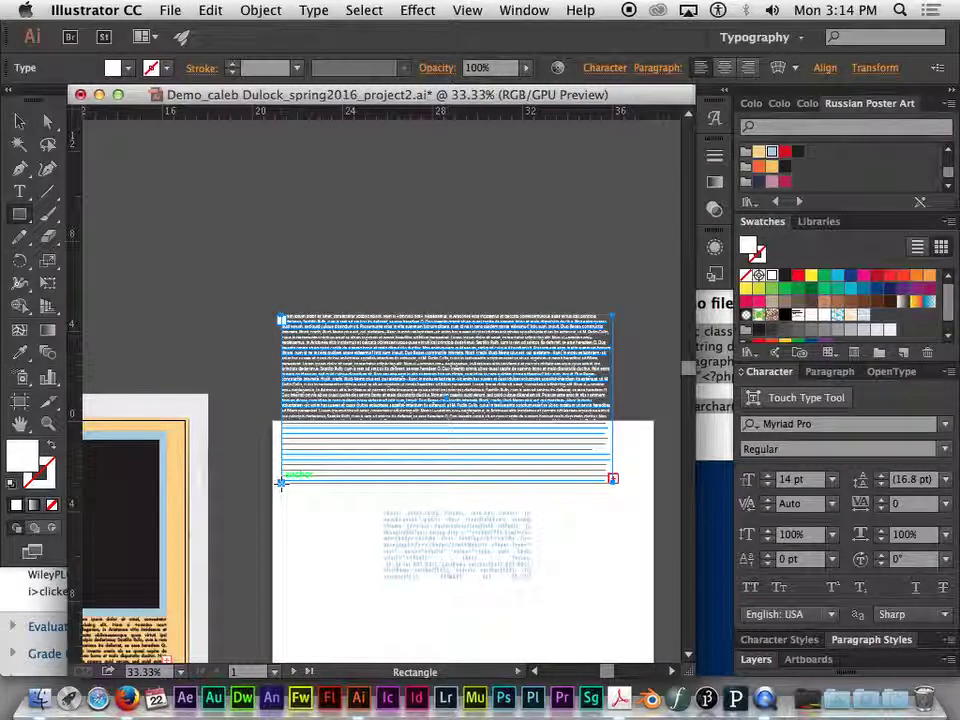
{"action": "mouse_move", "coordinate": [281, 482]}
{"action": "left_mouse_down"}
{"action": "mouse_move", "coordinate": [392, 429]}
{"action": "mouse_move", "coordinate": [507, 330]}
{"action": "mouse_move", "coordinate": [557, 305]}
{"action": "mouse_move", "coordinate": [613, 328]}
{"action": "mouse_move", "coordinate": [613, 316]}
{"action": "left_mouse_up"}
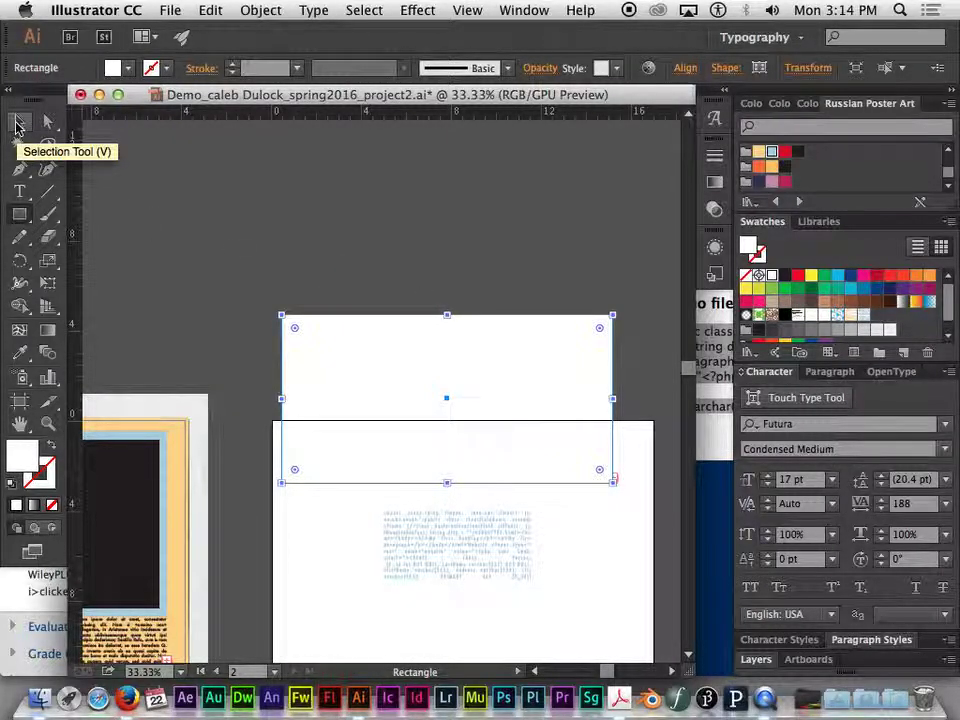
Shift the new rectangle down from the filler text and fill it with the "text pattern" swatch.
{"action": "left_click", "coordinate": [17, 125]}
{"action": "left_click_drag", "start_coordinate": [549, 386], "coordinate": [556, 278]}
{"action": "left_click_drag", "start_coordinate": [490, 278], "coordinate": [540, 429]}
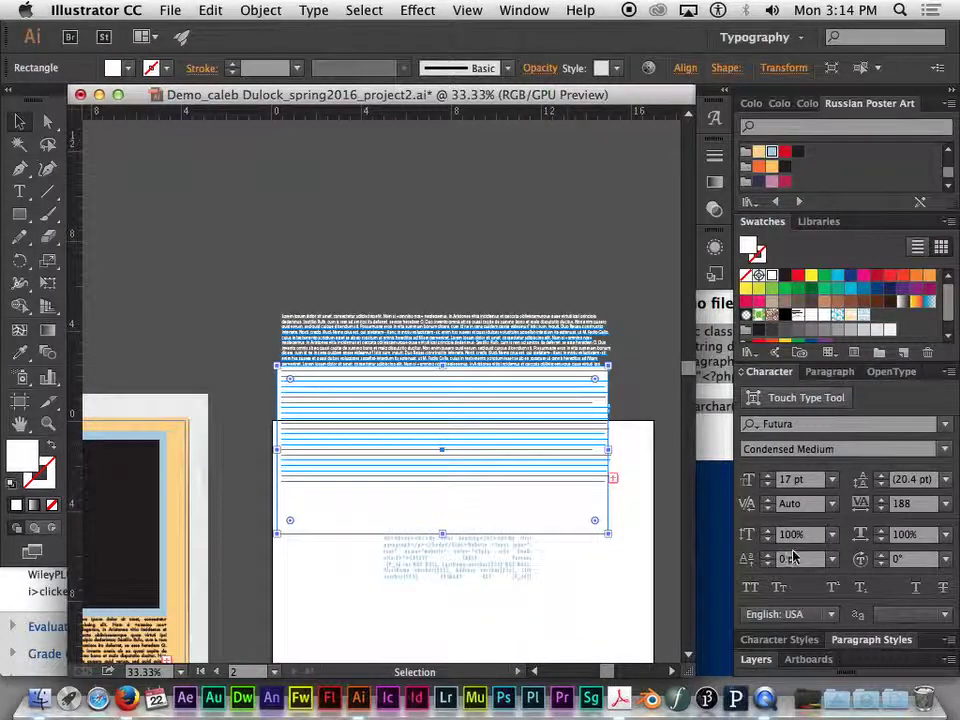
{"action": "left_click_drag", "start_coordinate": [576, 476], "coordinate": [591, 496]}
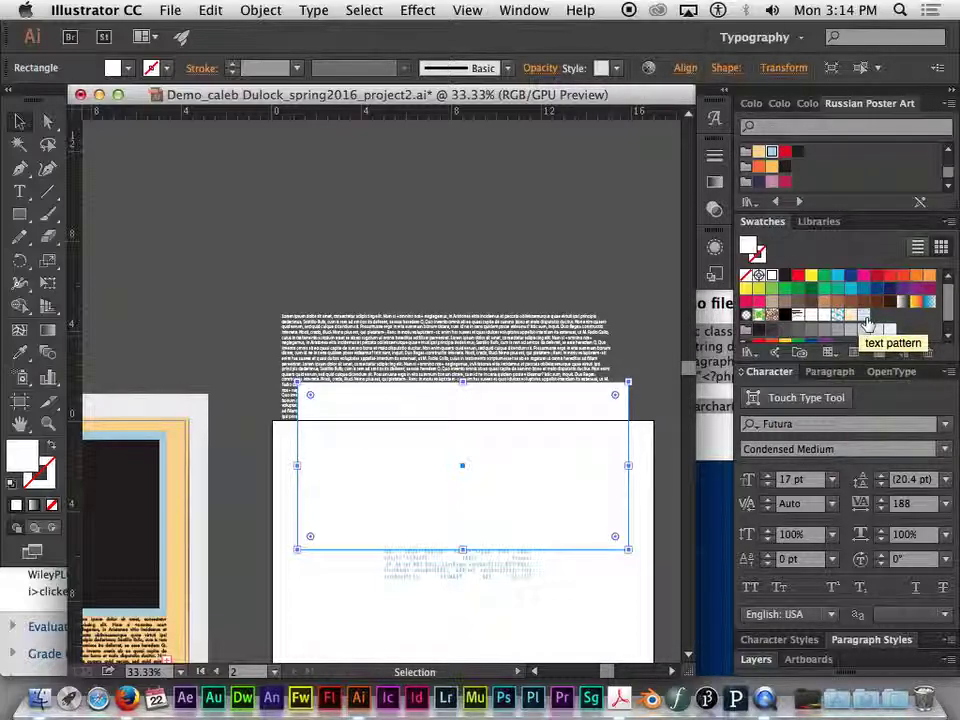
{"action": "left_click", "coordinate": [866, 320]}
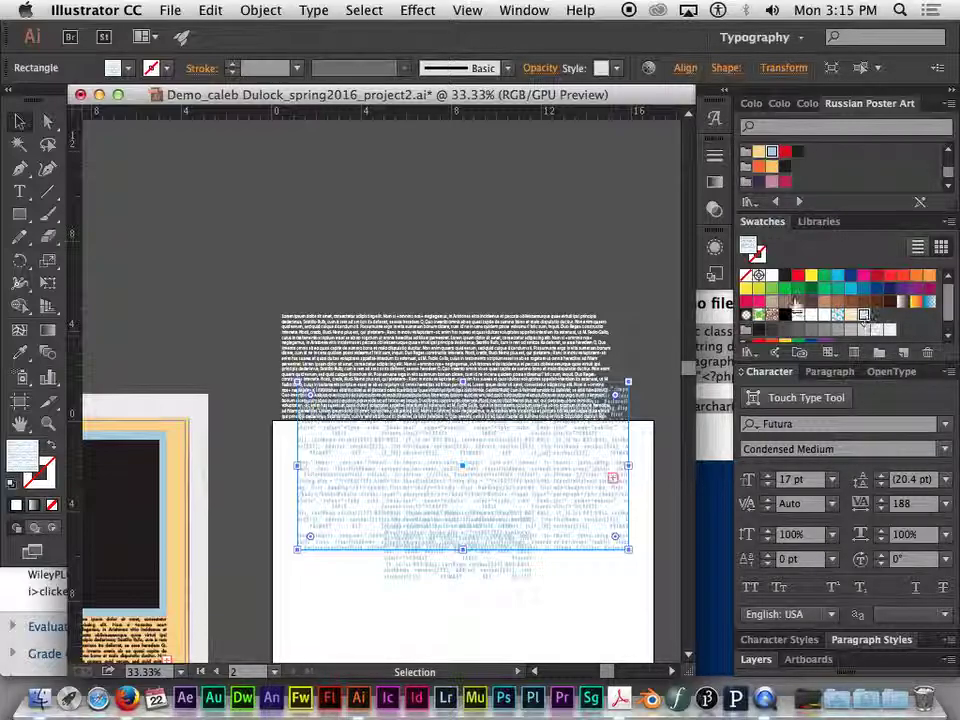
Move the pattern-filled rectangle onto the poster, covering the black area inside the light blue monitor frame.
{"action": "left_click_drag", "start_coordinate": [578, 467], "coordinate": [341, 476]}
{"action": "key", "text": "space"}
{"action": "left_click_drag", "start_coordinate": [294, 591], "coordinate": [665, 421]}
{"action": "left_click_drag", "start_coordinate": [612, 342], "coordinate": [370, 392]}
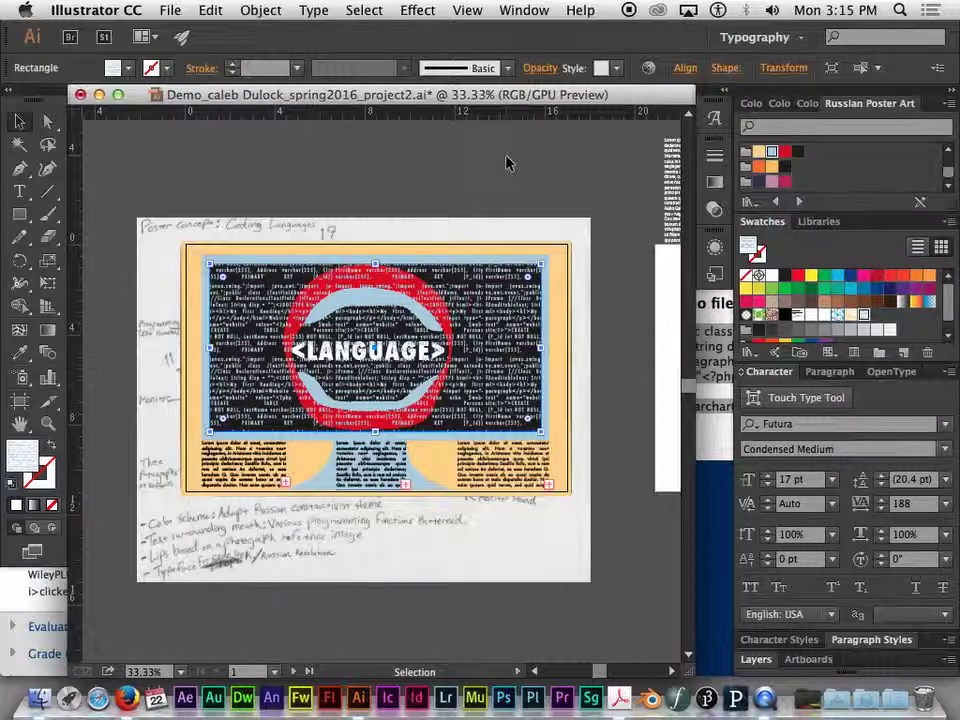
Send the pattern-filled rectangle backward behind the red mouth and the <LANGUAGE> title.
{"action": "key", "text": "a"}
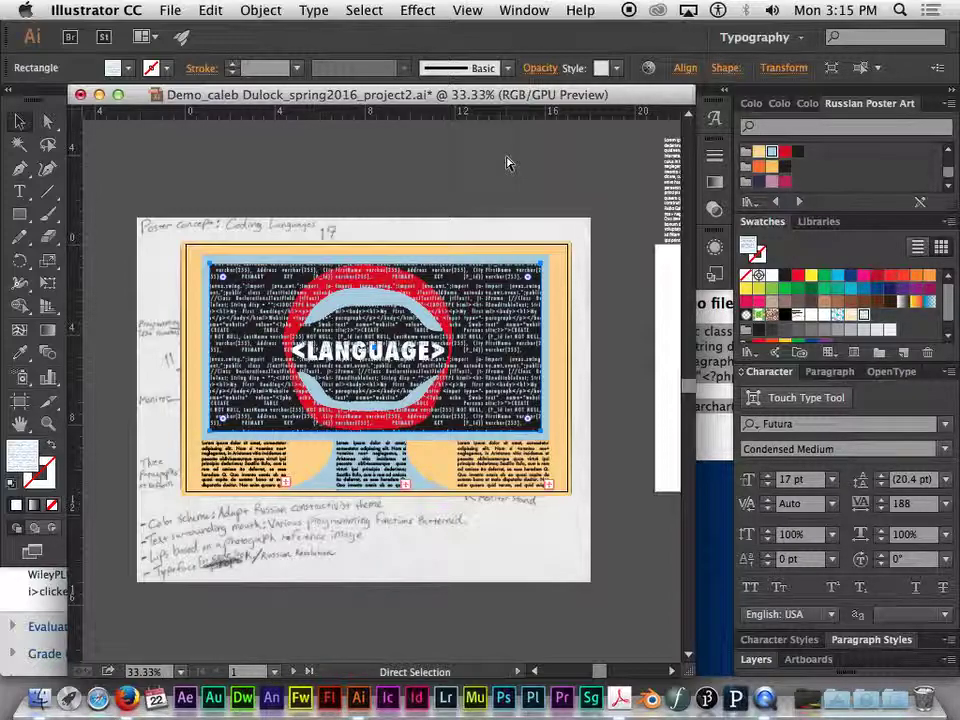
{"action": "key", "text": "super+bracketleft"}
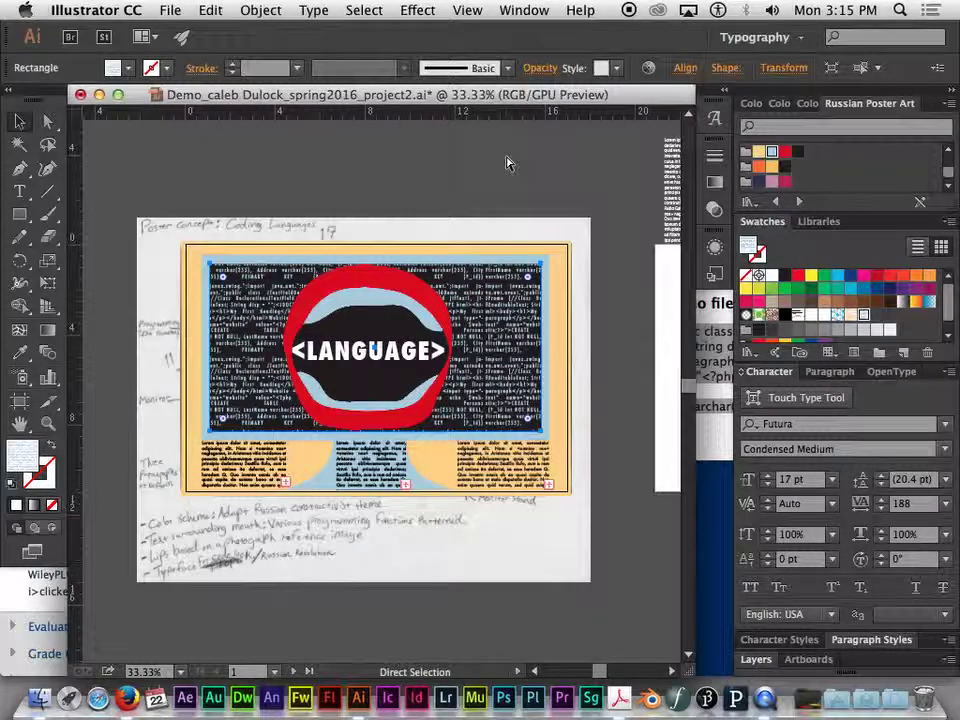
{"action": "key", "text": "v"}
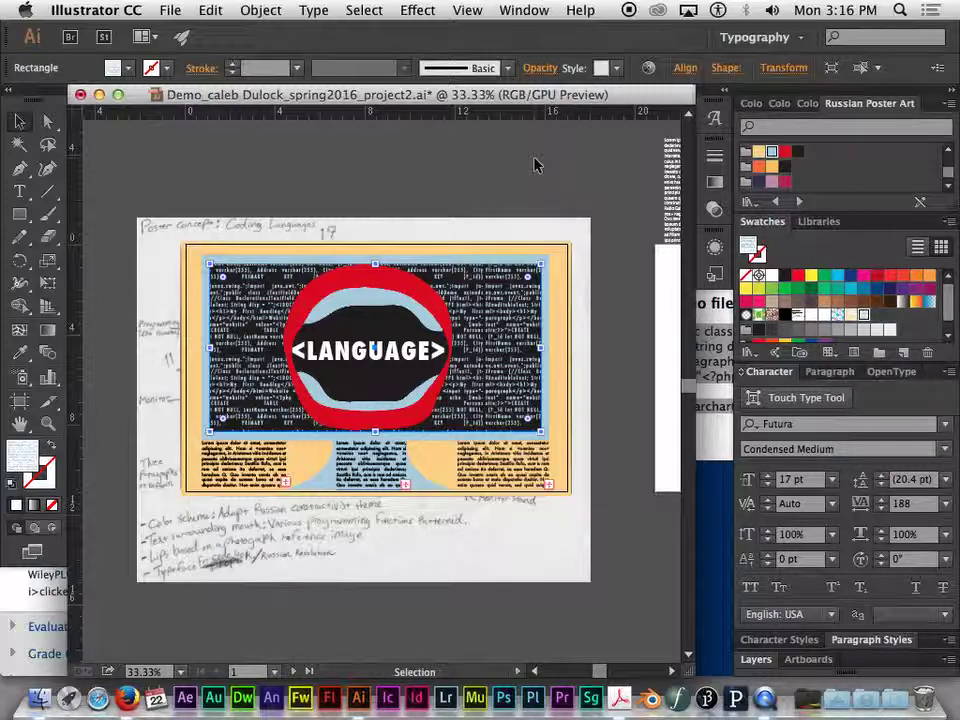
{"action": "key", "text": "super+equal"}
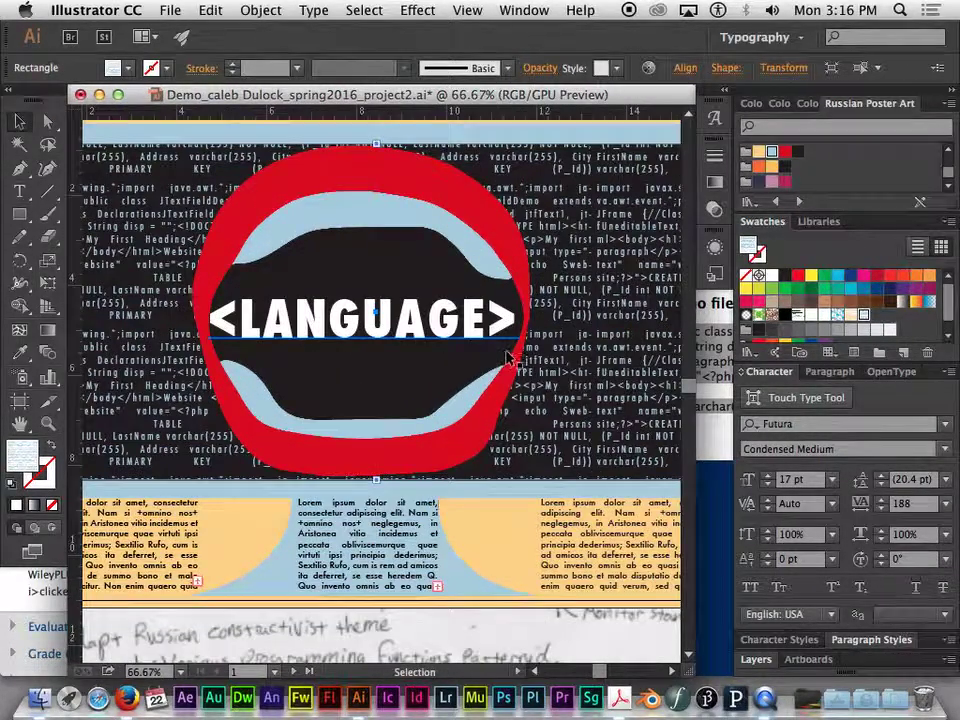
{"action": "left_click_drag", "start_coordinate": [570, 225], "coordinate": [601, 244]}
{"action": "left_click", "coordinate": [290, 380]}
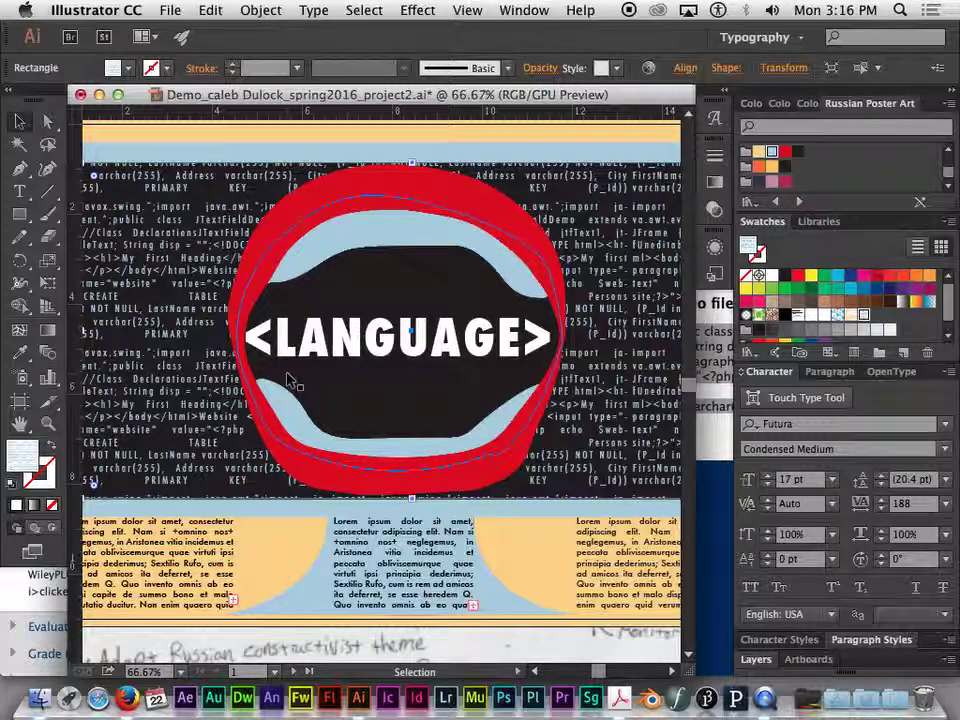
Lower the opacity of the pattern-filled rectangle's fill to 21%, leaving the stroke and overall object opacity alone.
{"action": "left_click", "coordinate": [508, 338]}
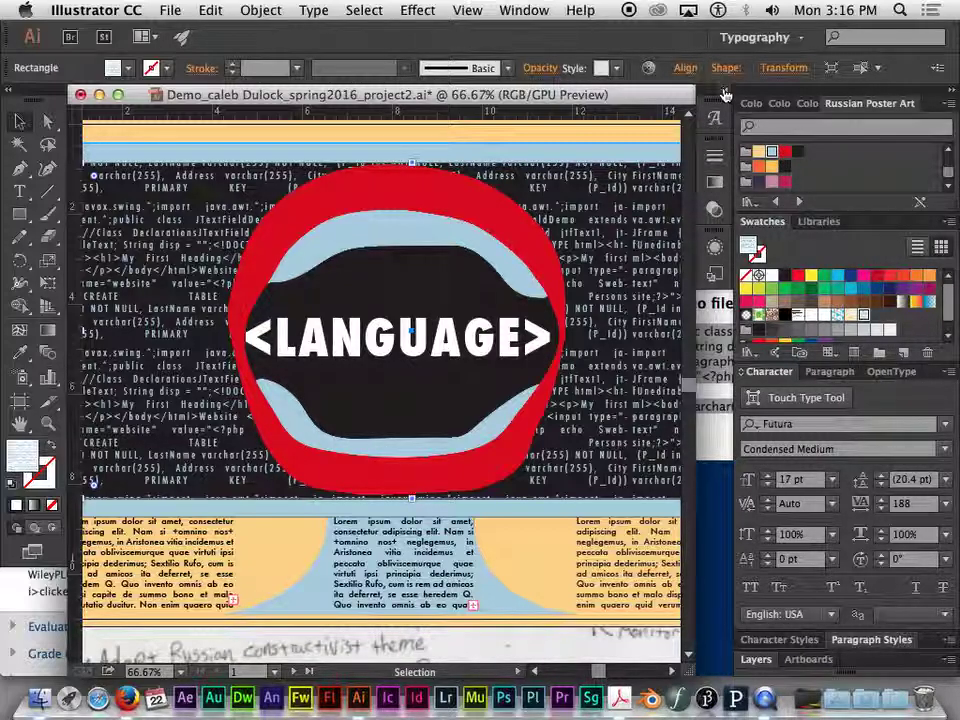
{"action": "left_click", "coordinate": [527, 12]}
{"action": "left_click", "coordinate": [533, 12]}
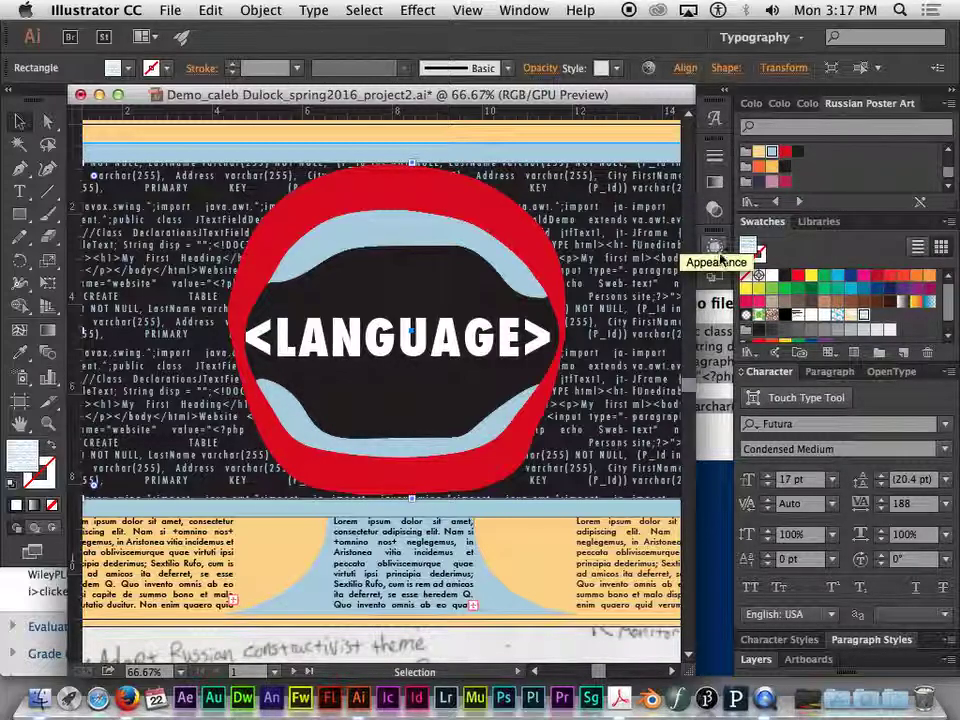
{"action": "left_click", "coordinate": [714, 249]}
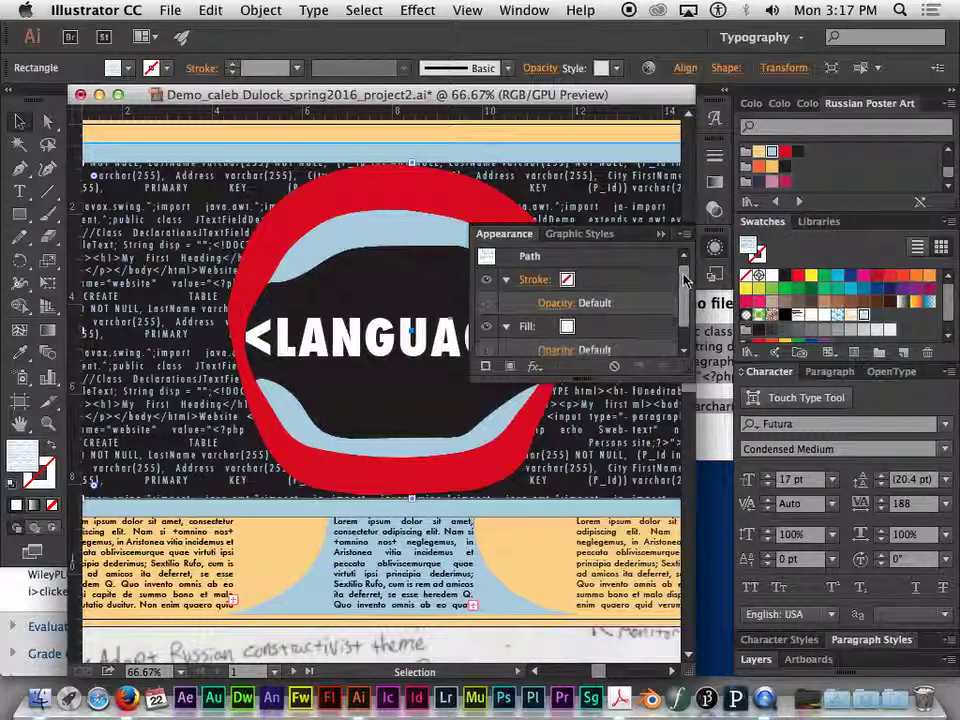
{"action": "left_click_drag", "start_coordinate": [687, 287], "coordinate": [688, 304]}
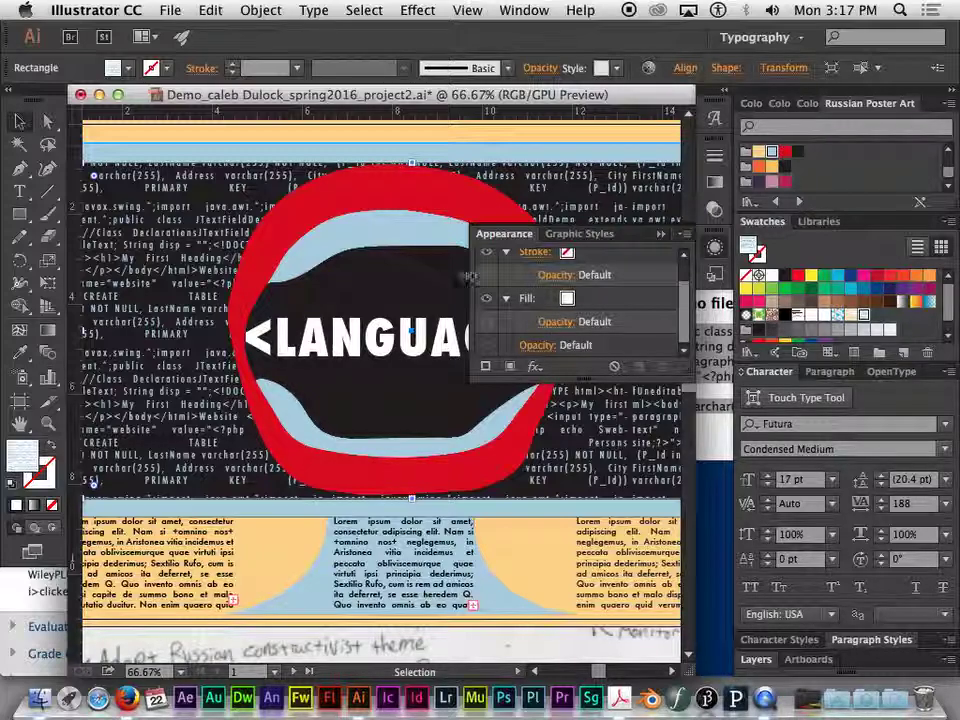
{"action": "left_click", "coordinate": [556, 321]}
{"action": "left_click", "coordinate": [556, 364]}
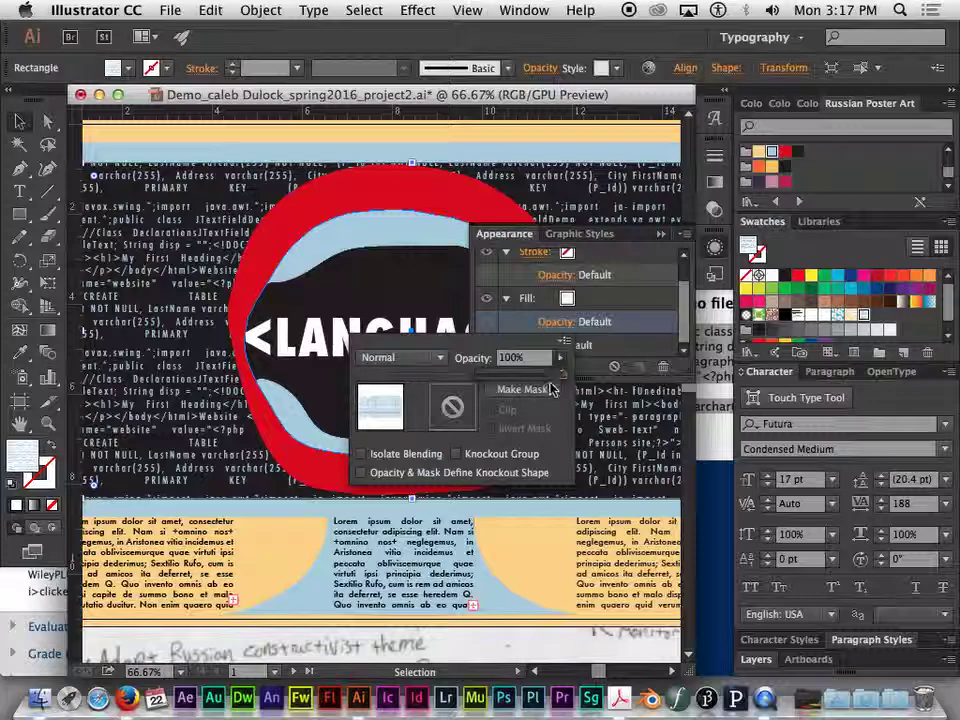
{"action": "left_click_drag", "start_coordinate": [550, 388], "coordinate": [497, 381]}
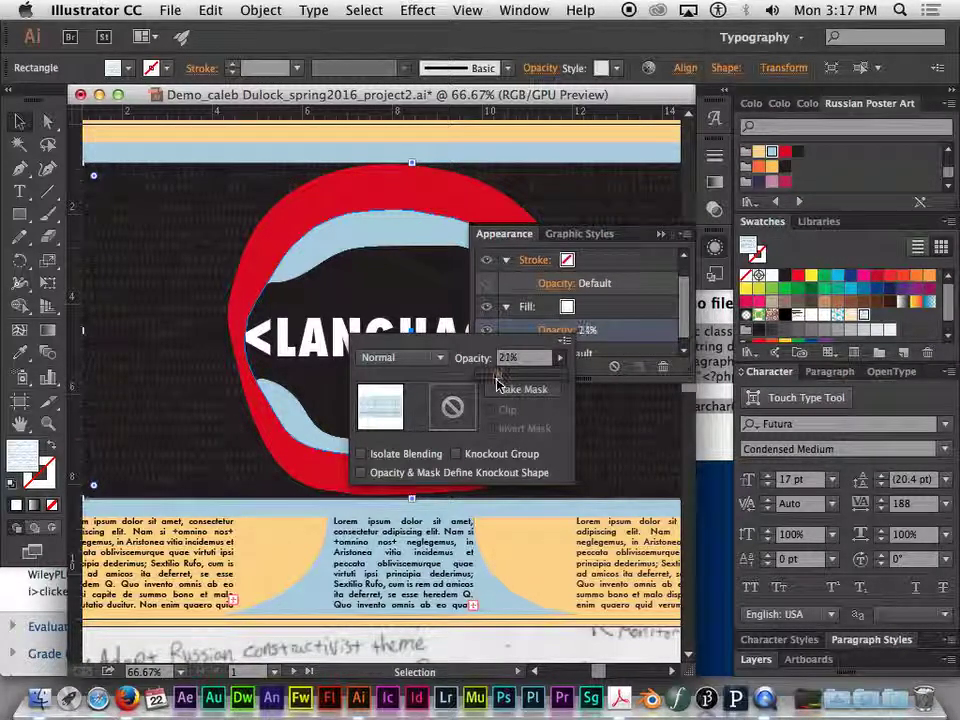
{"action": "left_click", "coordinate": [646, 320]}
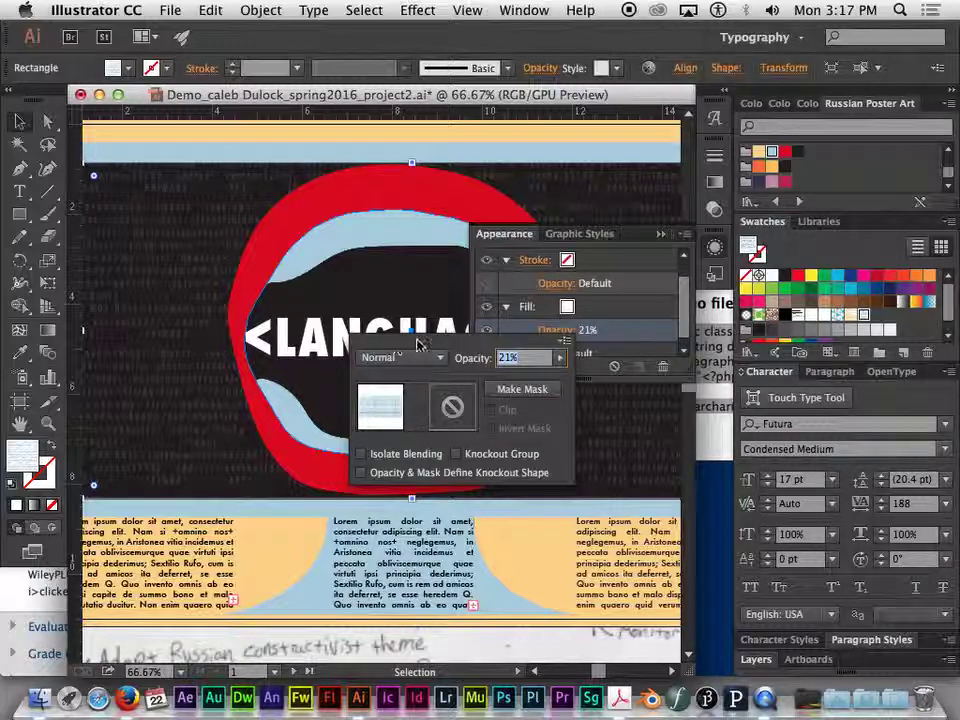
{"action": "left_click", "coordinate": [642, 356]}
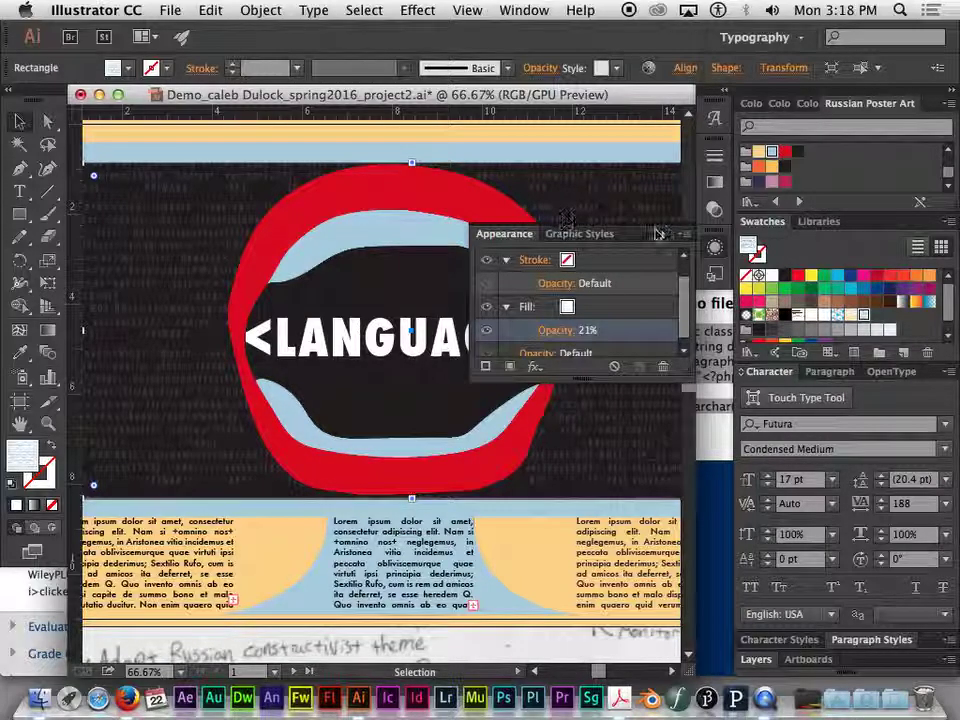
{"action": "left_click", "coordinate": [714, 248]}
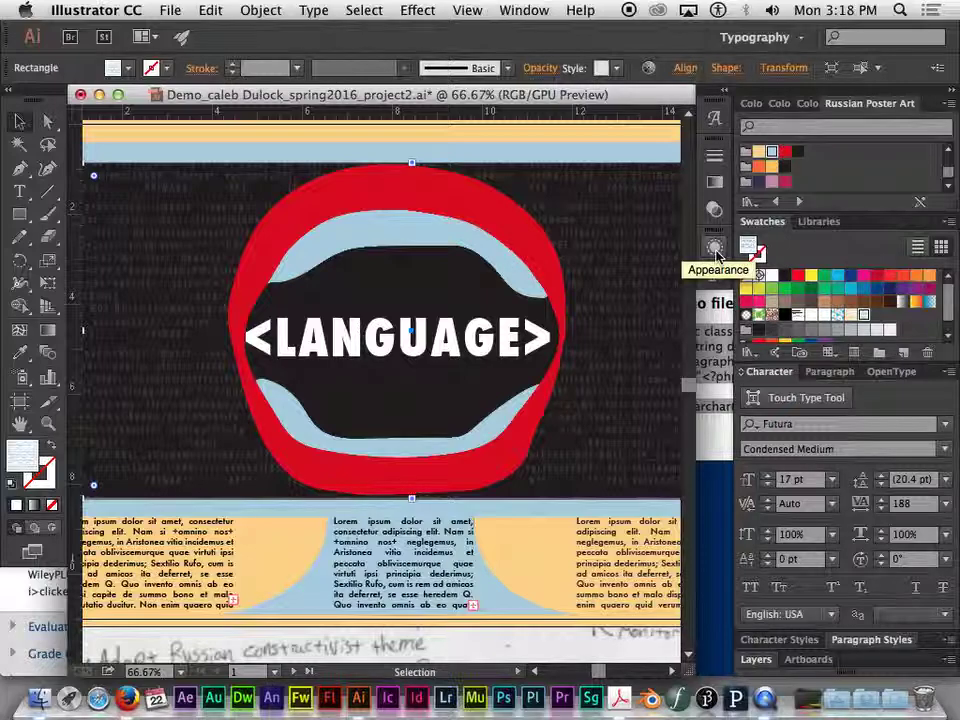
Set the fill opacity of the pattern-filled rectangle to 23%.
{"action": "left_click", "coordinate": [715, 250]}
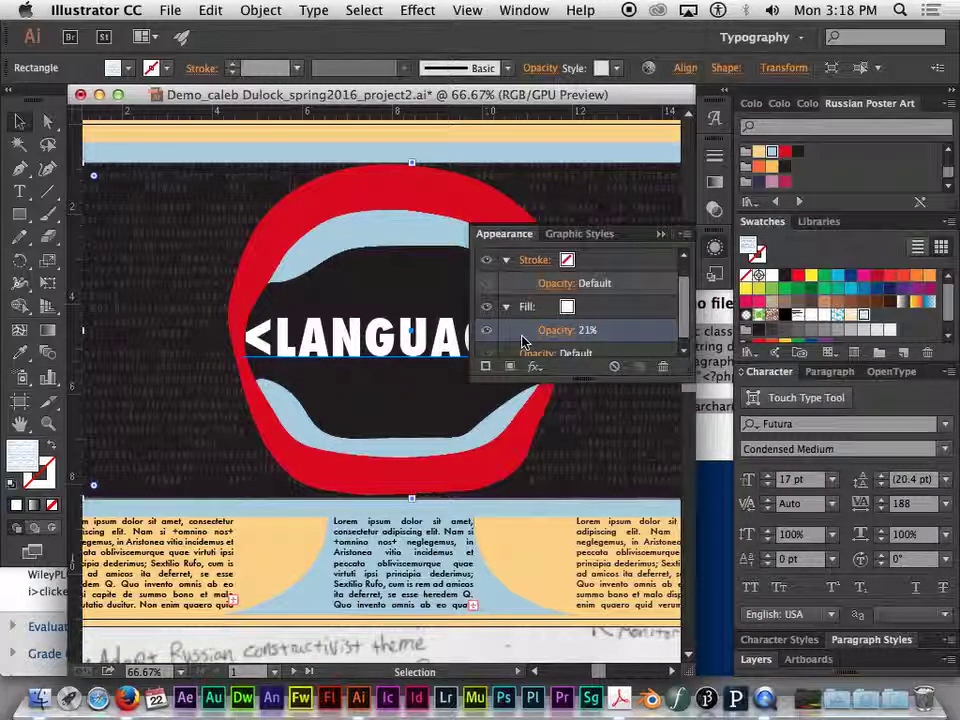
{"action": "scroll", "coordinate": [686, 302], "scroll_direction": "down", "scroll_amount": 1}
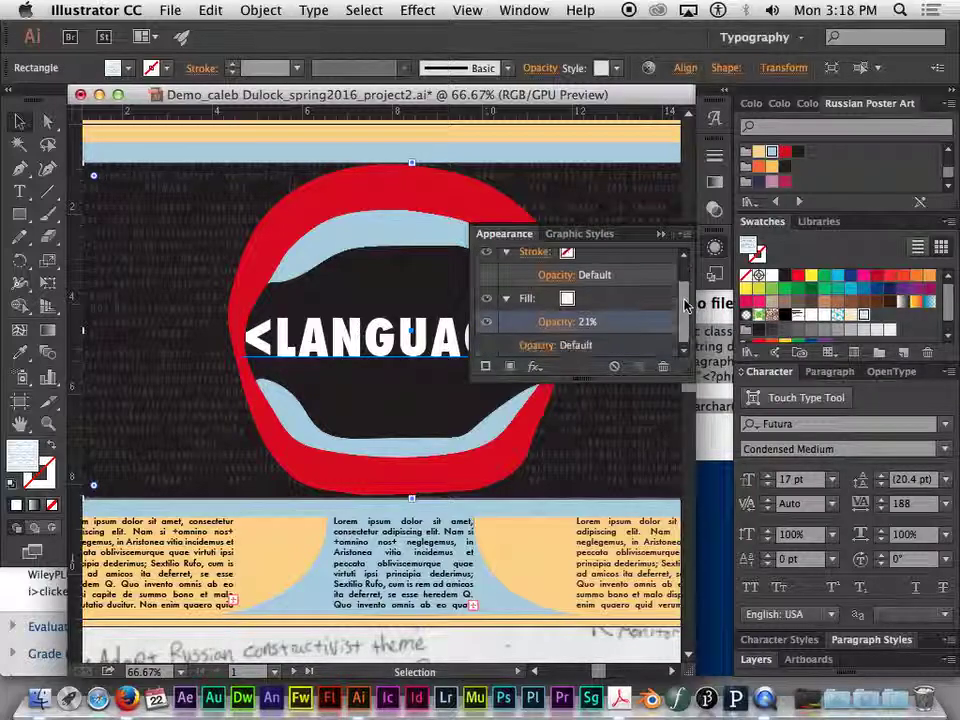
{"action": "left_click", "coordinate": [508, 300]}
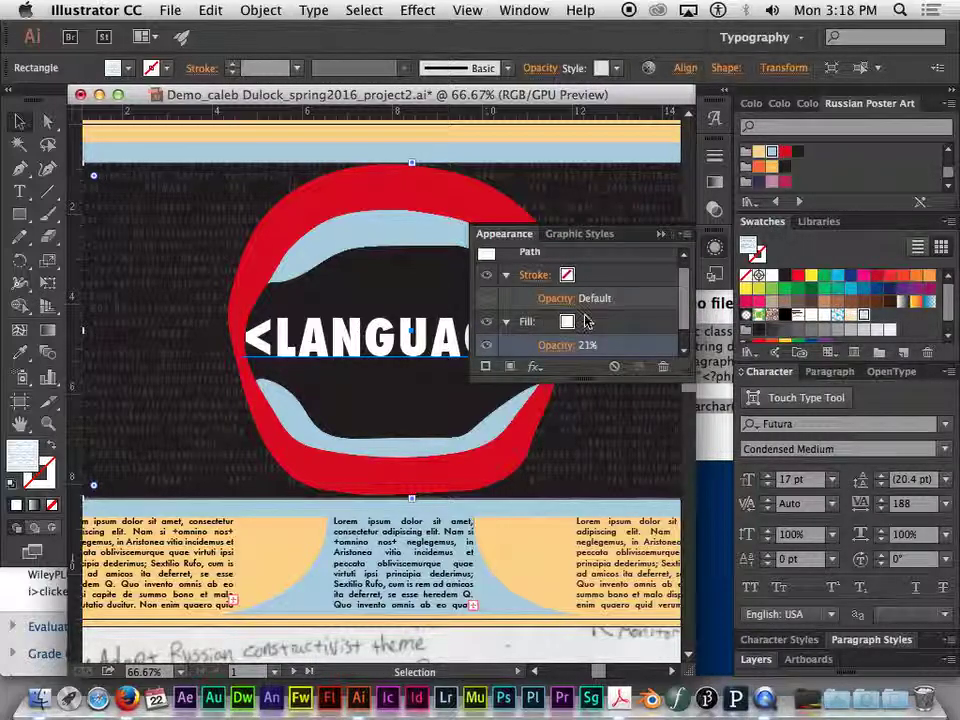
{"action": "scroll", "coordinate": [585, 320], "scroll_direction": "down", "scroll_amount": 1}
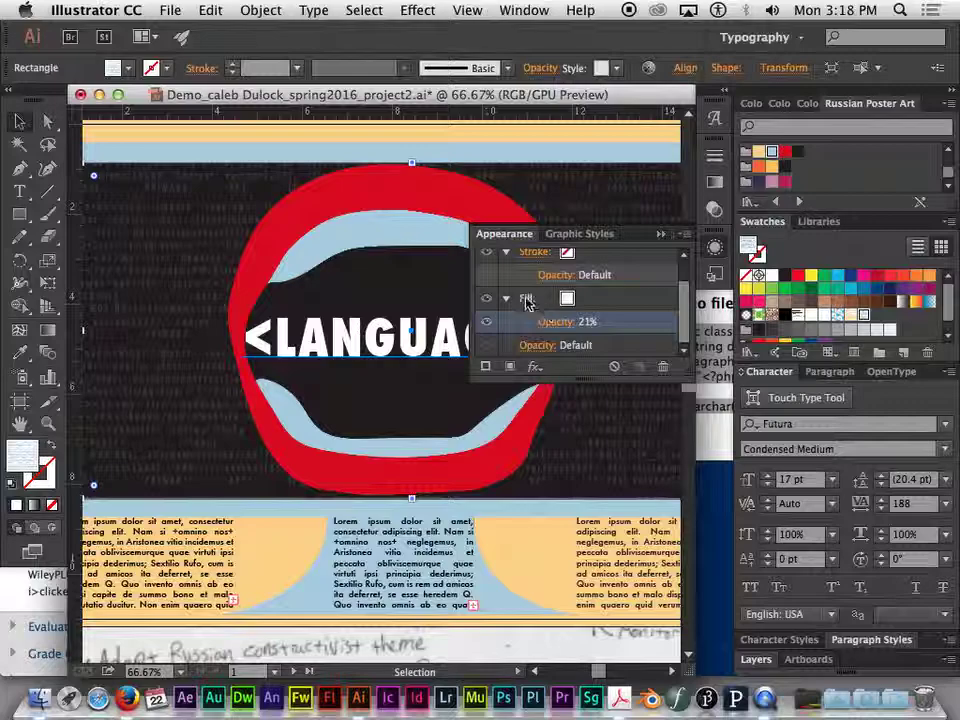
{"action": "left_click", "coordinate": [554, 325]}
{"action": "left_click", "coordinate": [559, 357]}
{"action": "mouse_move", "coordinate": [496, 378]}
{"action": "left_mouse_down"}
{"action": "mouse_move", "coordinate": [520, 378]}
{"action": "mouse_move", "coordinate": [498, 378]}
{"action": "left_mouse_up"}
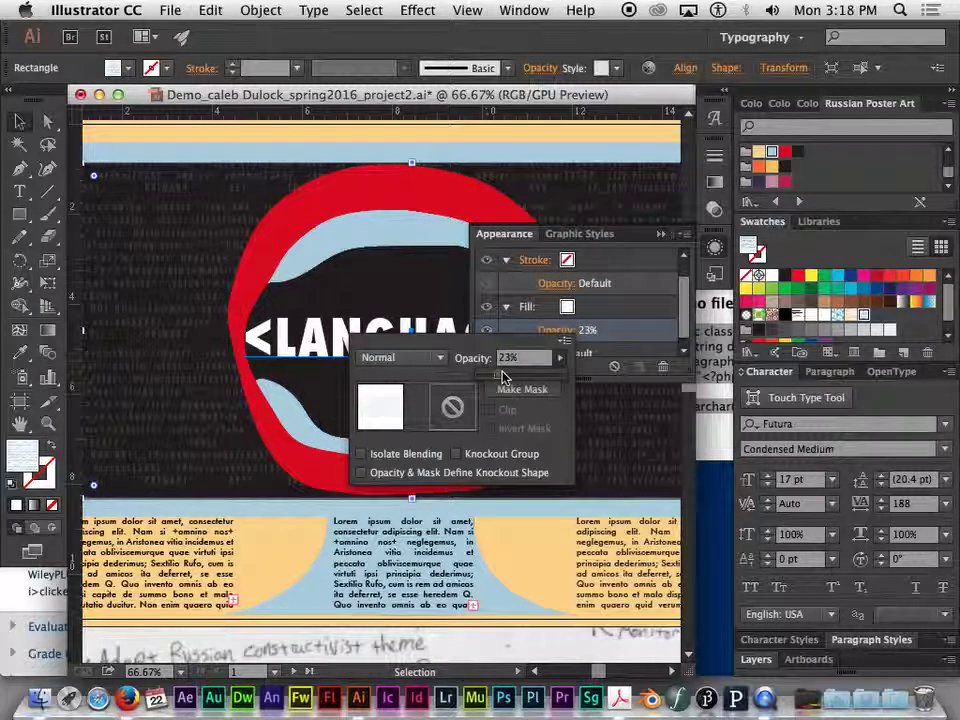
{"action": "left_click", "coordinate": [564, 342]}
{"action": "key", "text": "Escape"}
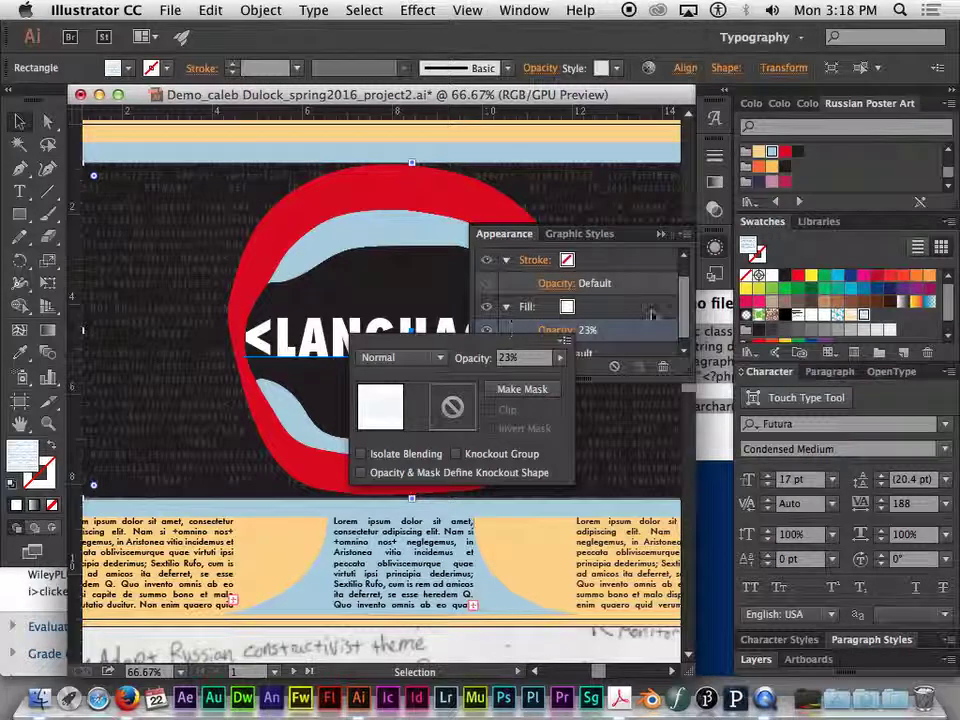
{"action": "left_click", "coordinate": [716, 278]}
{"action": "left_click", "coordinate": [722, 280]}
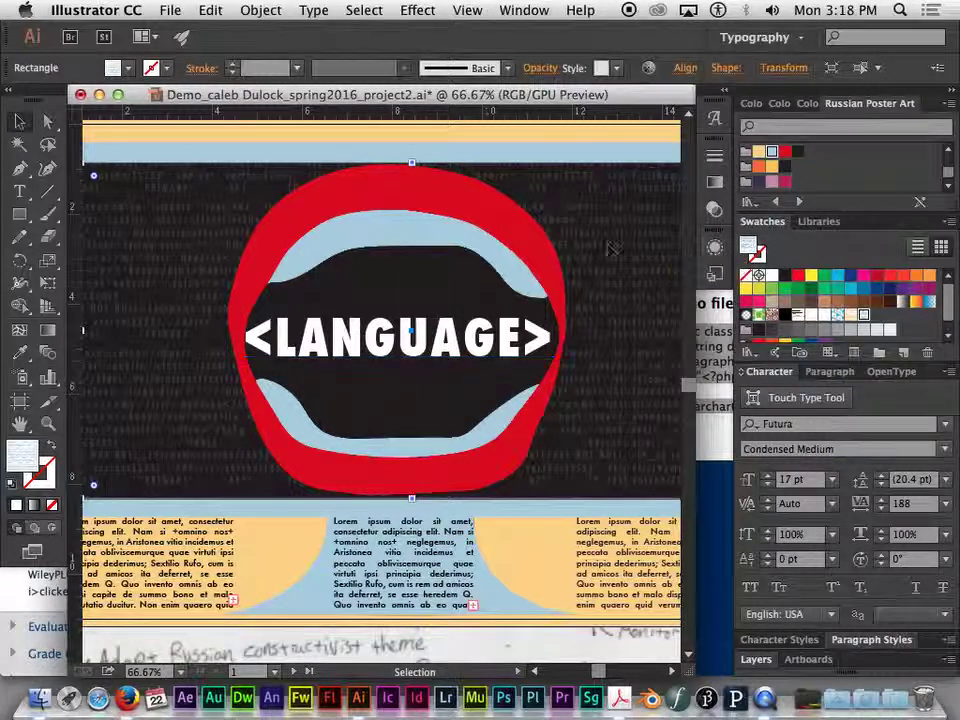
Examine the pattern-filled rectangle's appearance attributes and how the faded code text looks across the poster.
{"action": "key", "text": "ctrl+minus"}
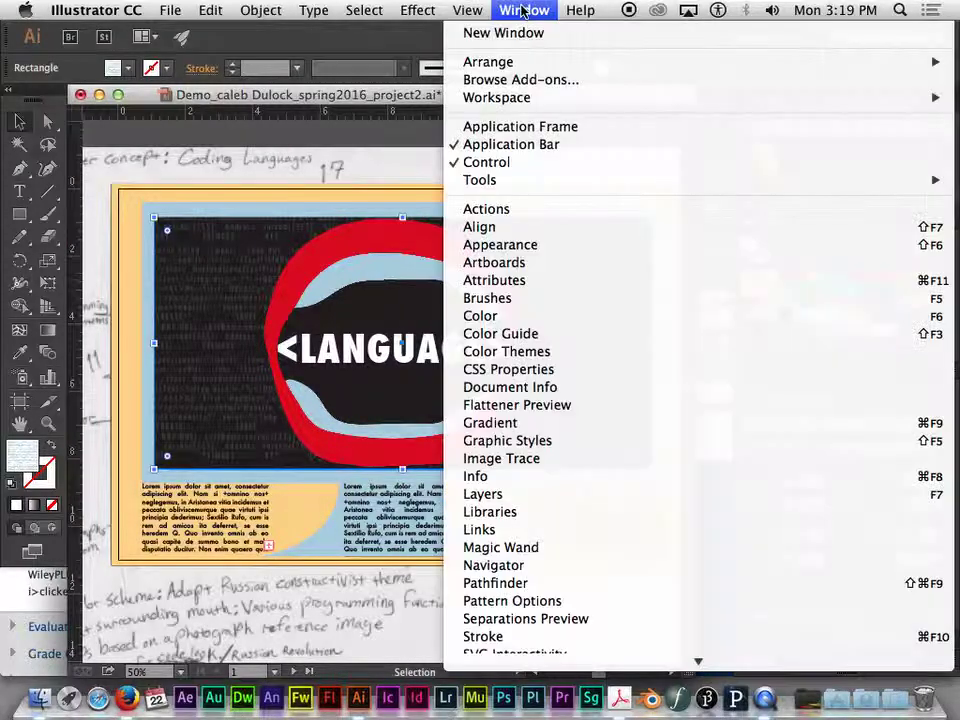
{"action": "left_click", "coordinate": [522, 11]}
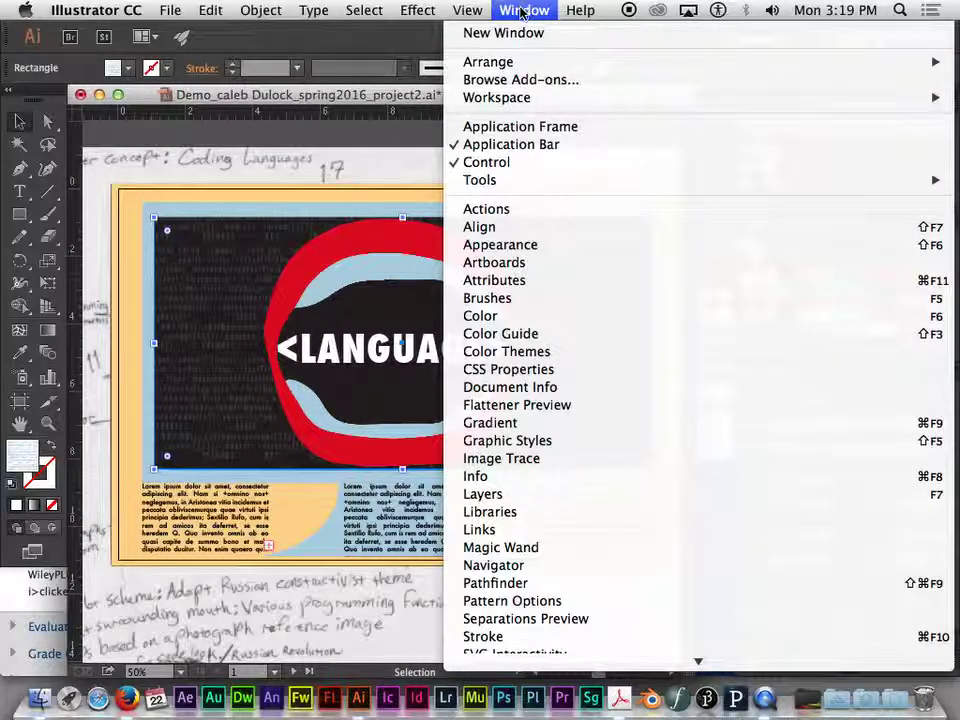
{"action": "left_click_drag", "start_coordinate": [490, 245], "coordinate": [490, 245]}
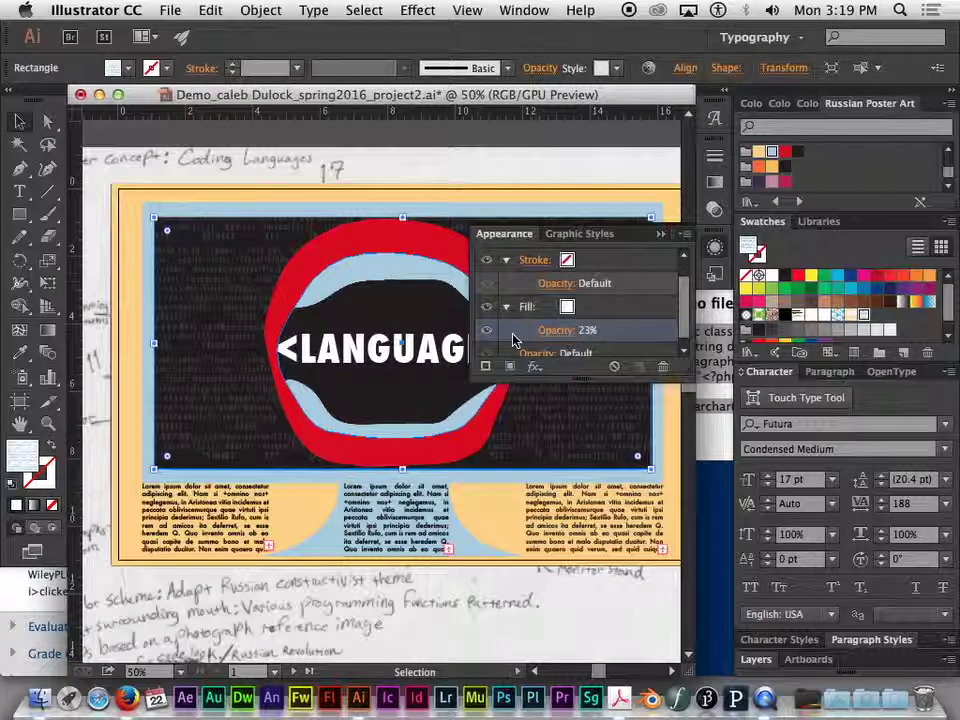
{"action": "left_click", "coordinate": [662, 235]}
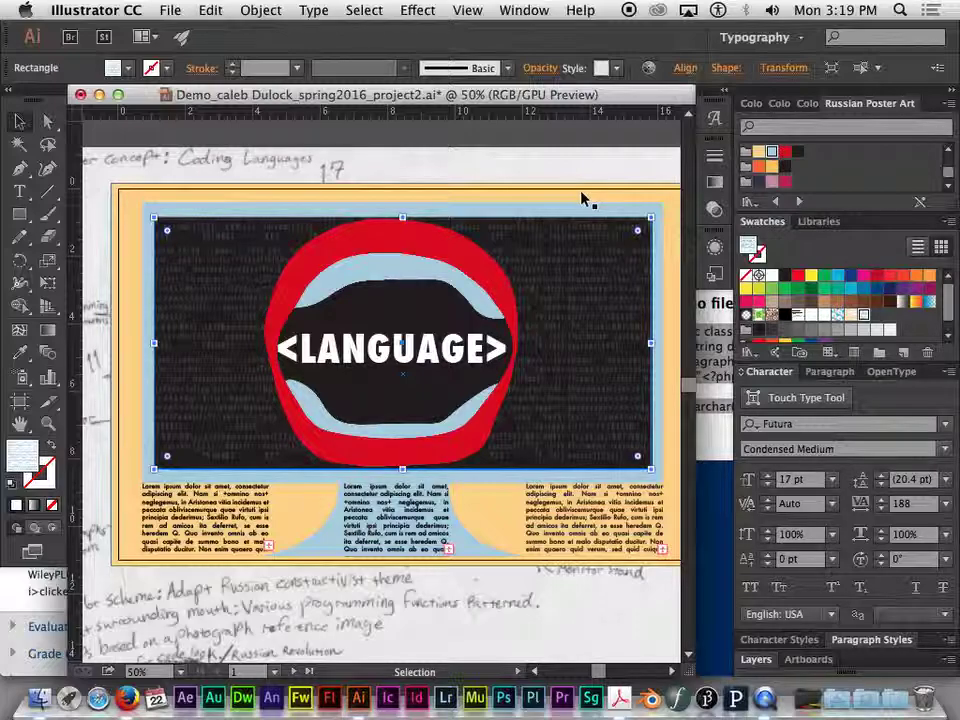
{"action": "left_click", "coordinate": [326, 182], "text": "shift"}
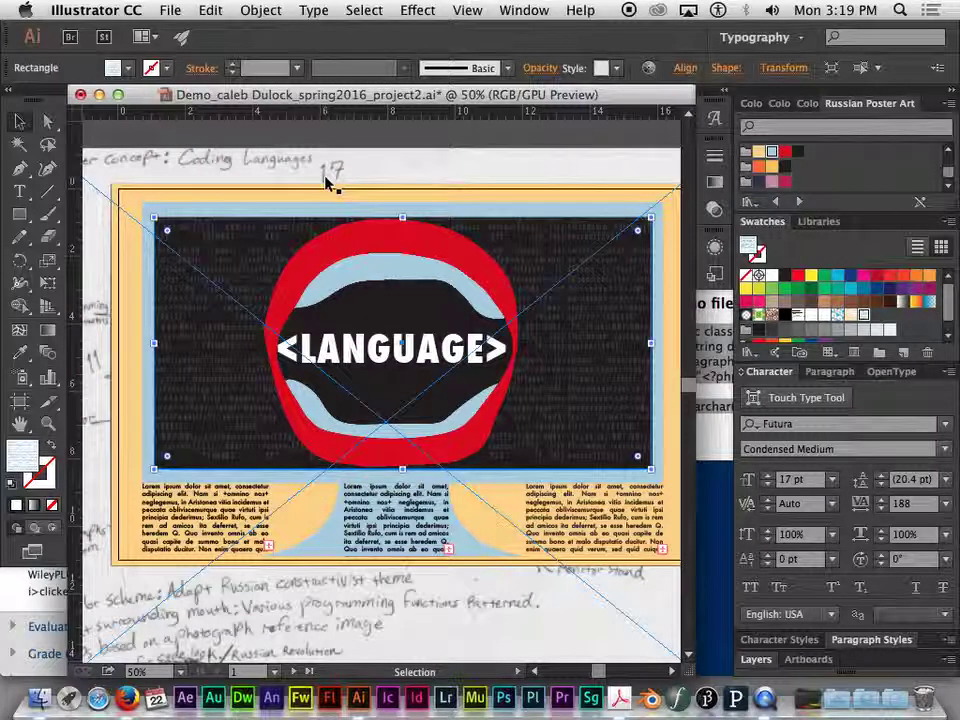